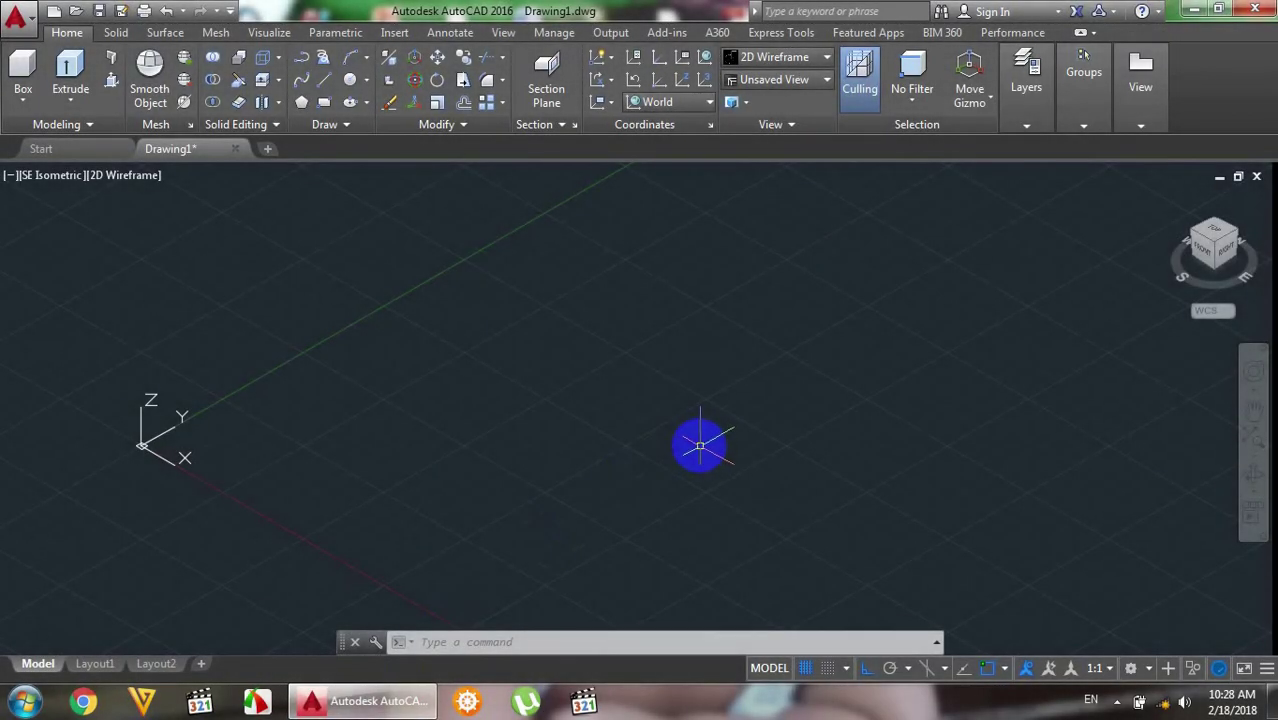
# - Draw a 24 mm diameter circle at a picked centre point
pyautogui.click(349, 86)
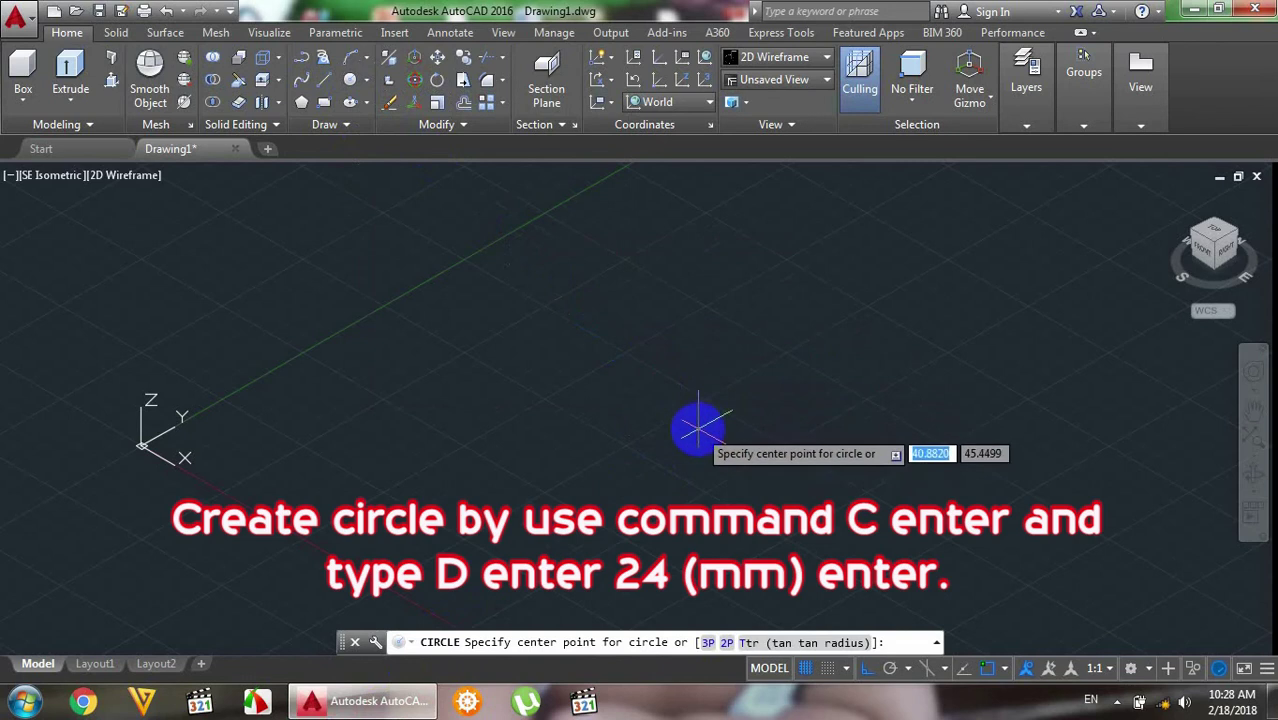
pyautogui.click(697, 429)
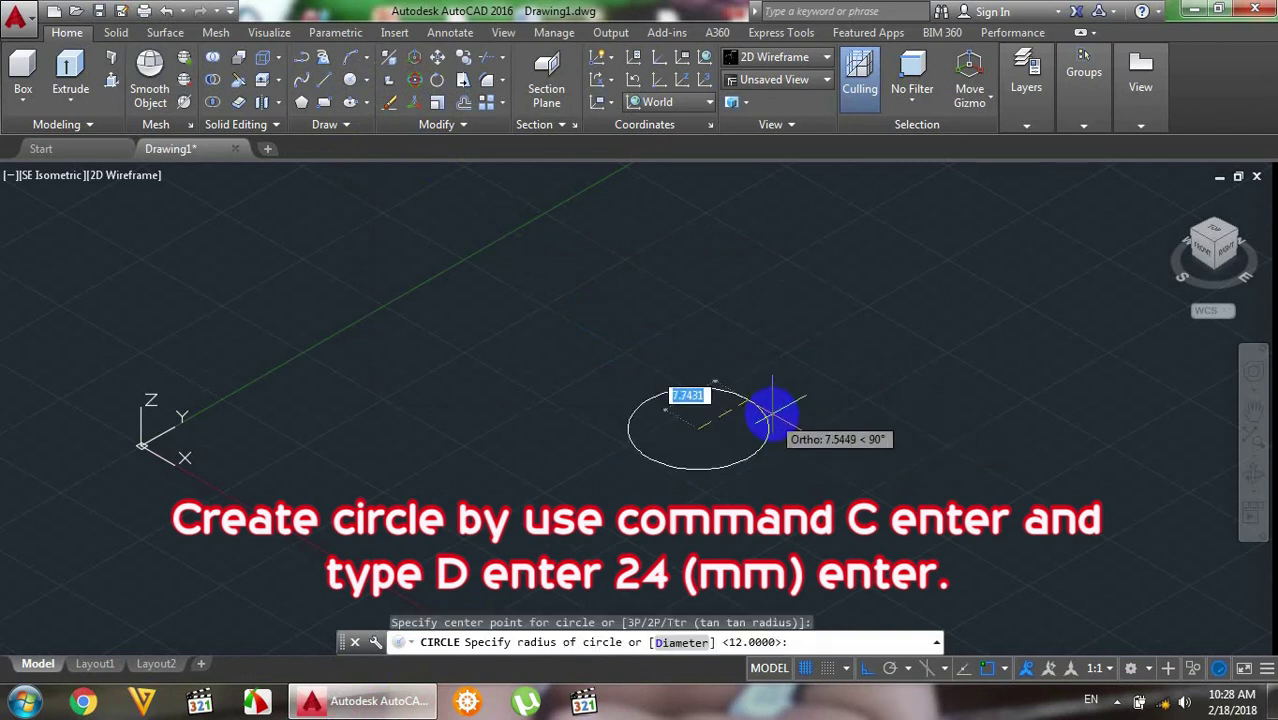
pyautogui.write('d')
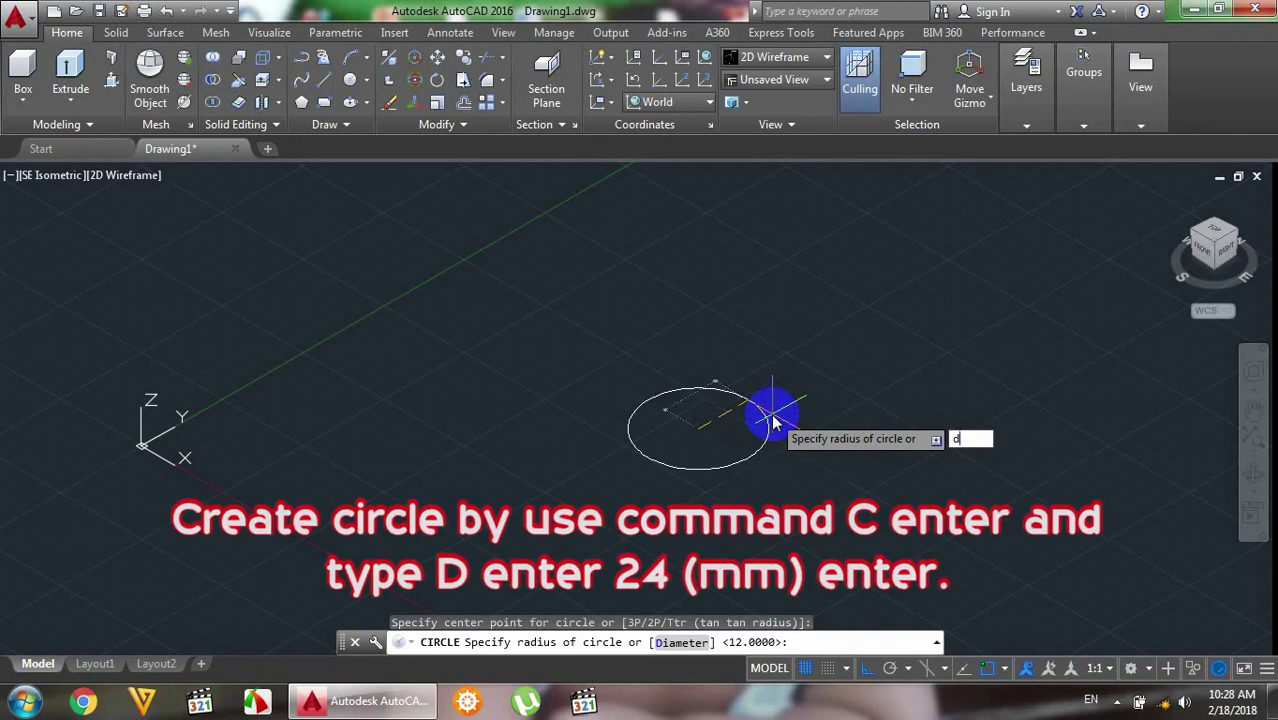
pyautogui.press('Return')
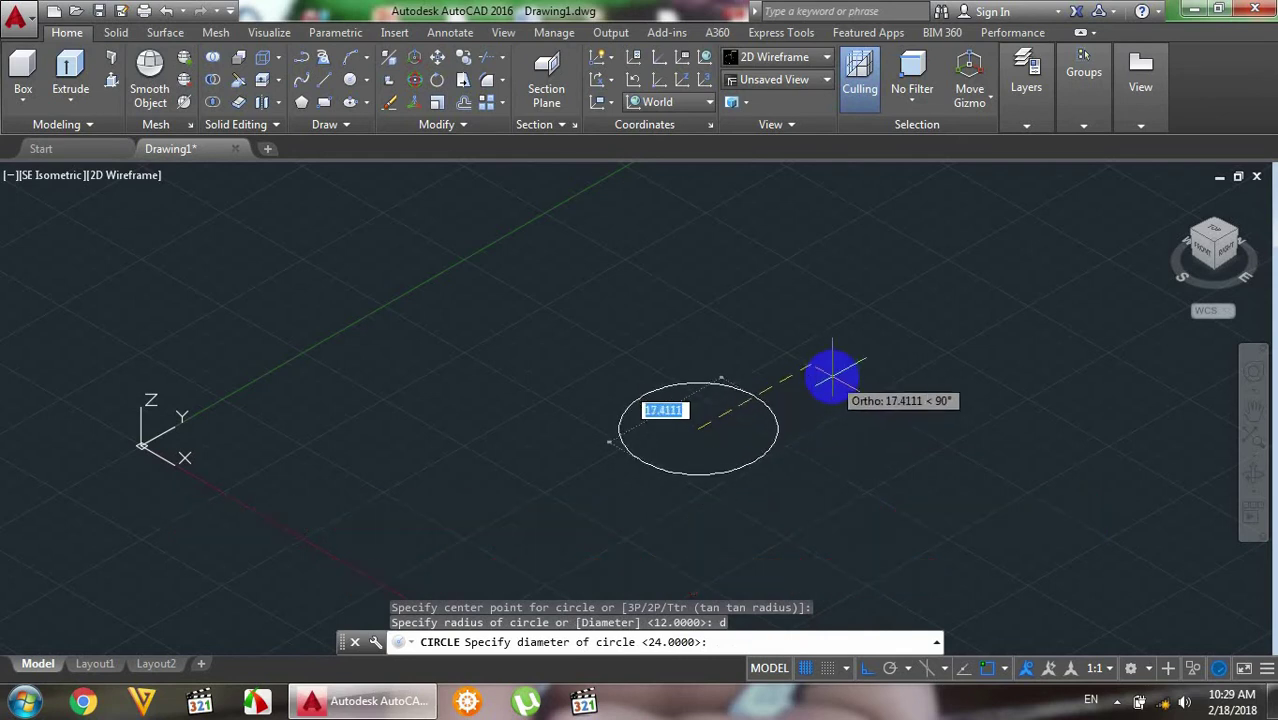
pyautogui.write('24')
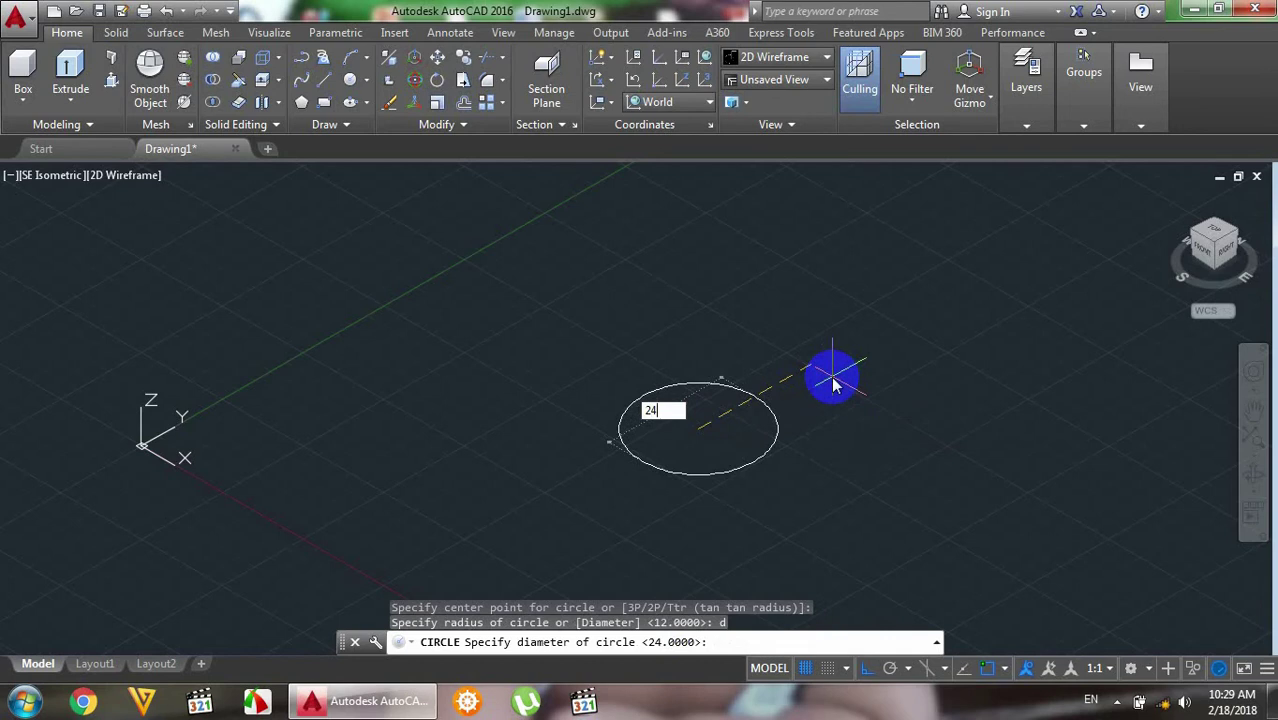
pyautogui.press('Return')
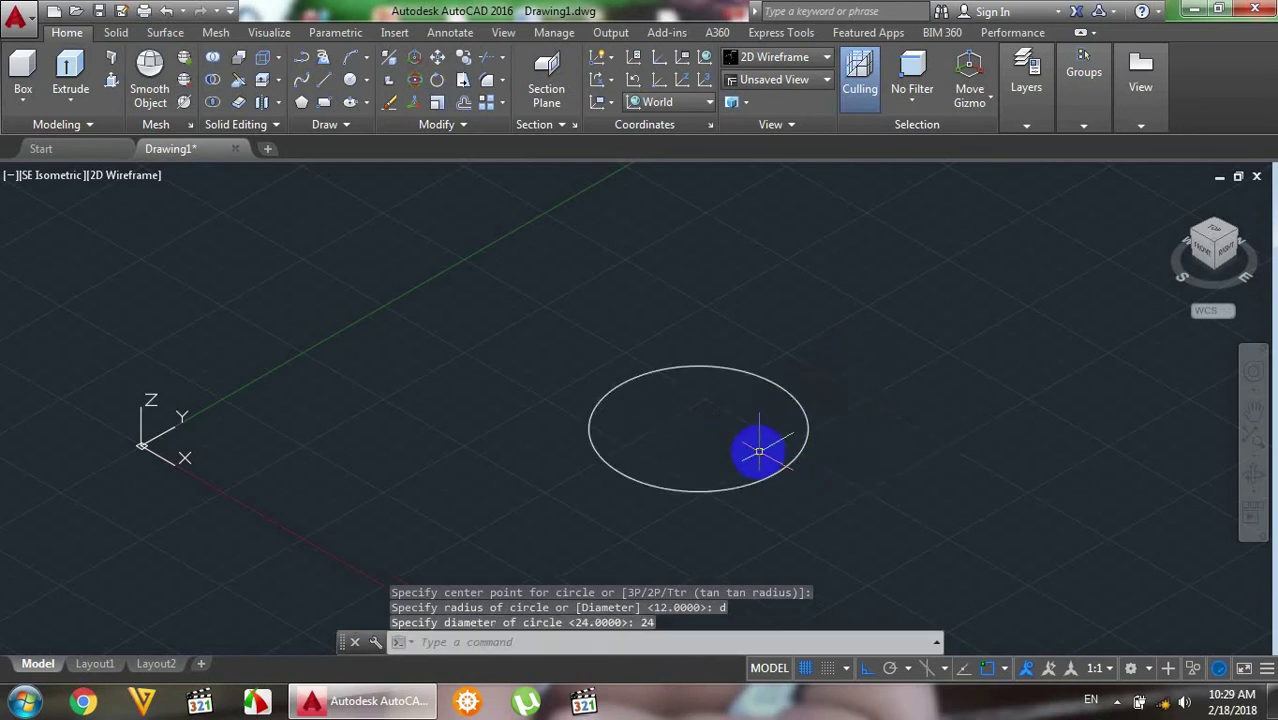
pyautogui.scroll(1, 758, 452)
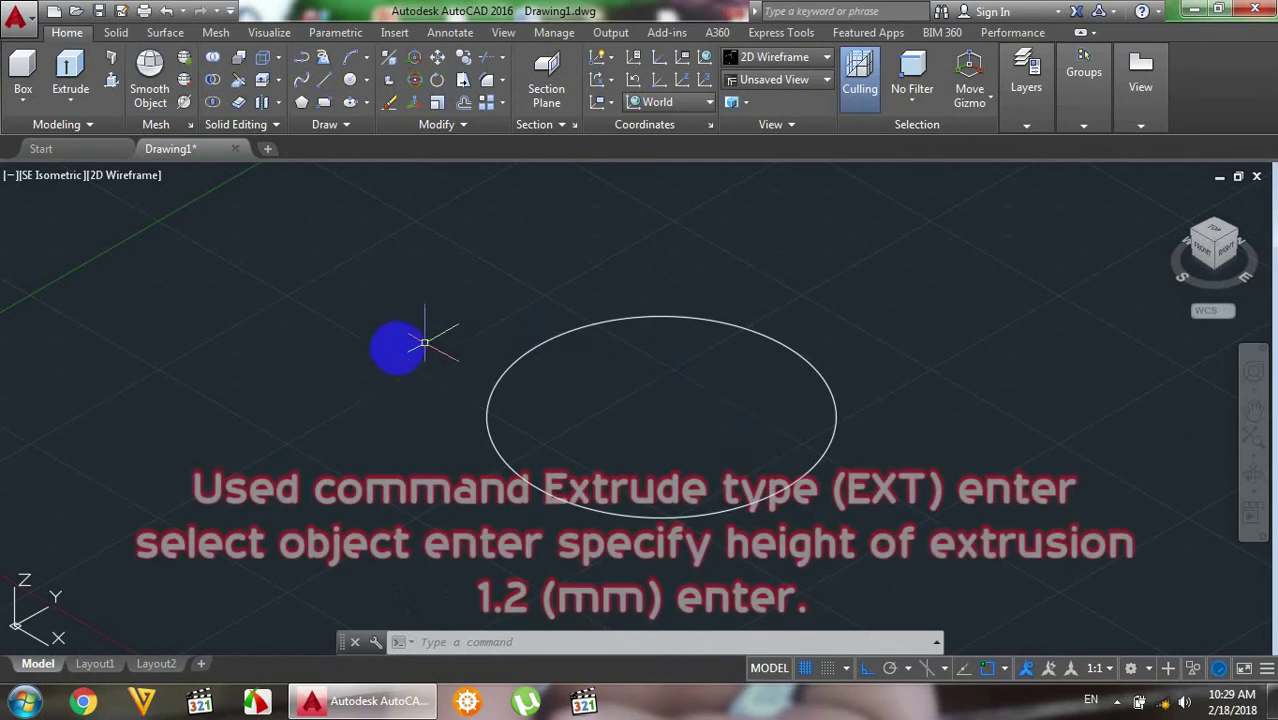
# - Extrude the 24 mm circle 1.2 mm high into a thin disc
pyautogui.click(68, 72)
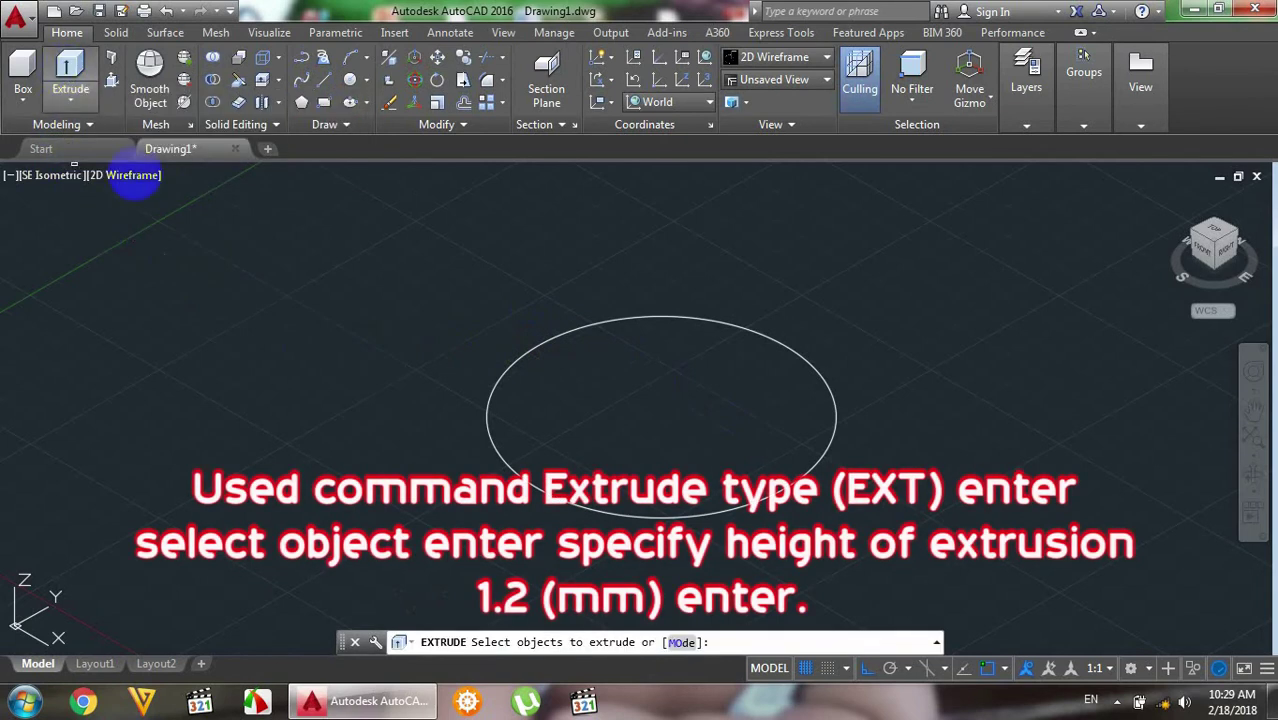
pyautogui.click(573, 328)
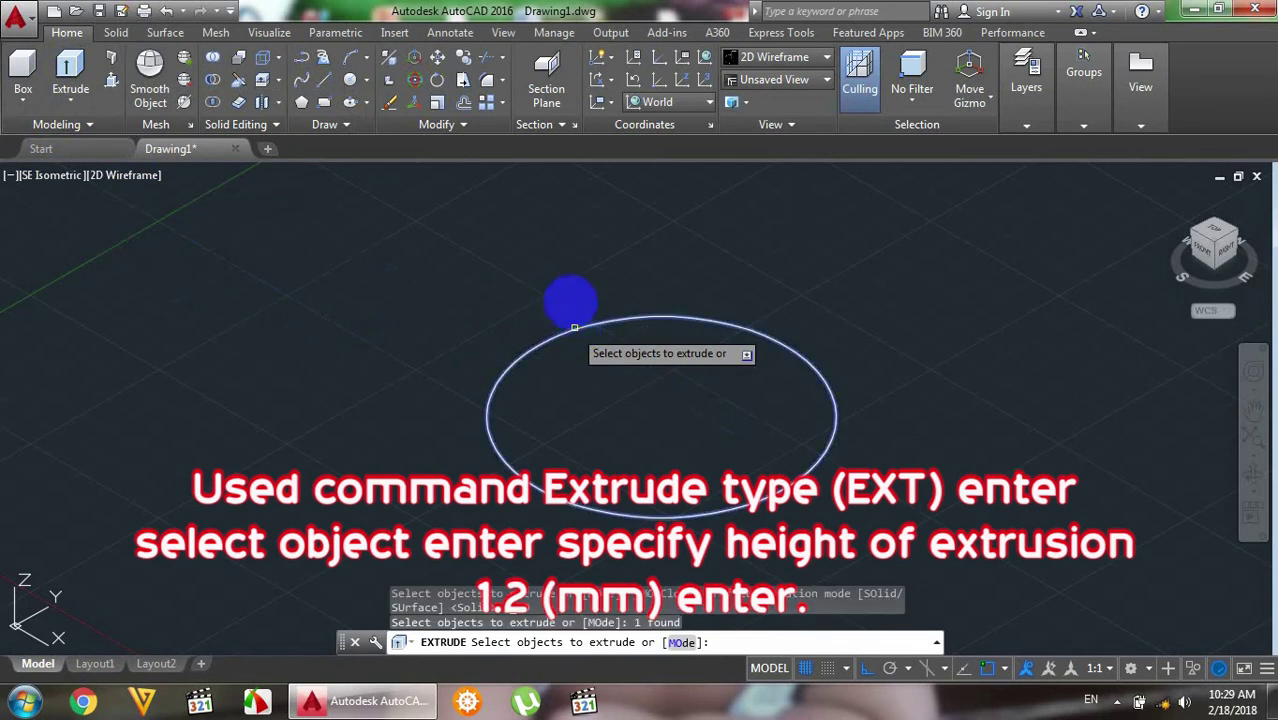
pyautogui.rightClick(605, 247)
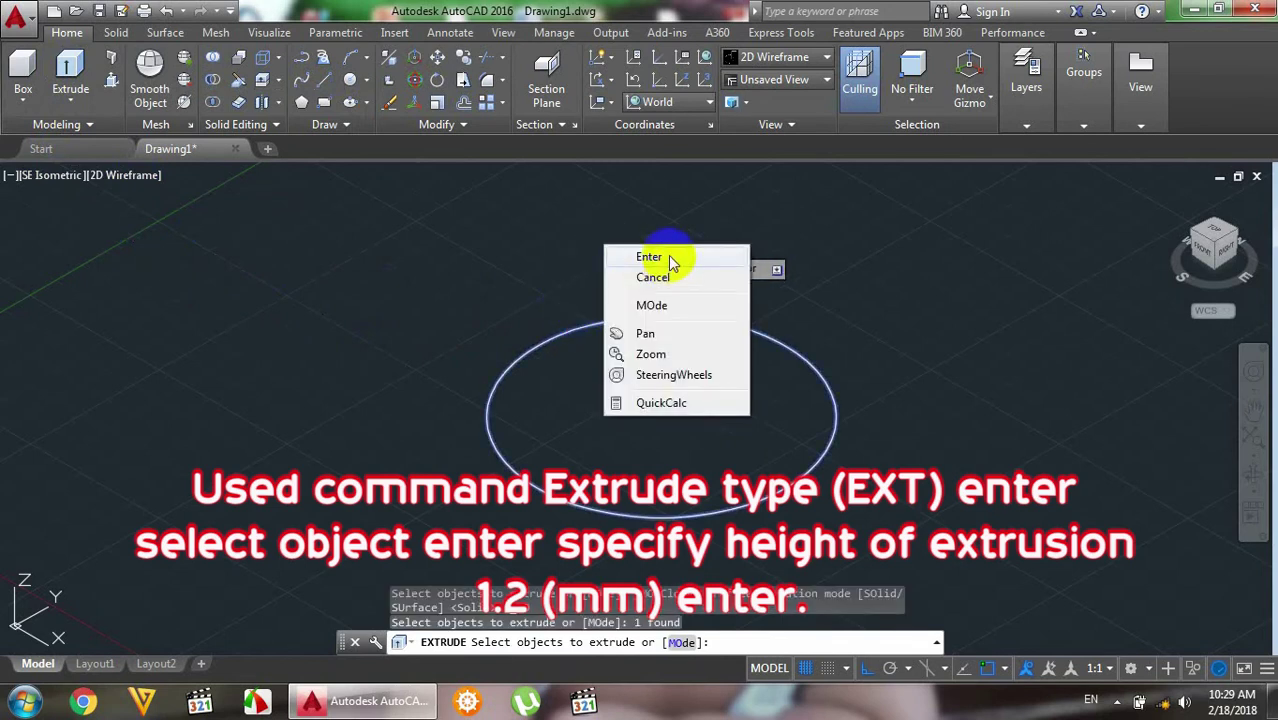
pyautogui.click(652, 257)
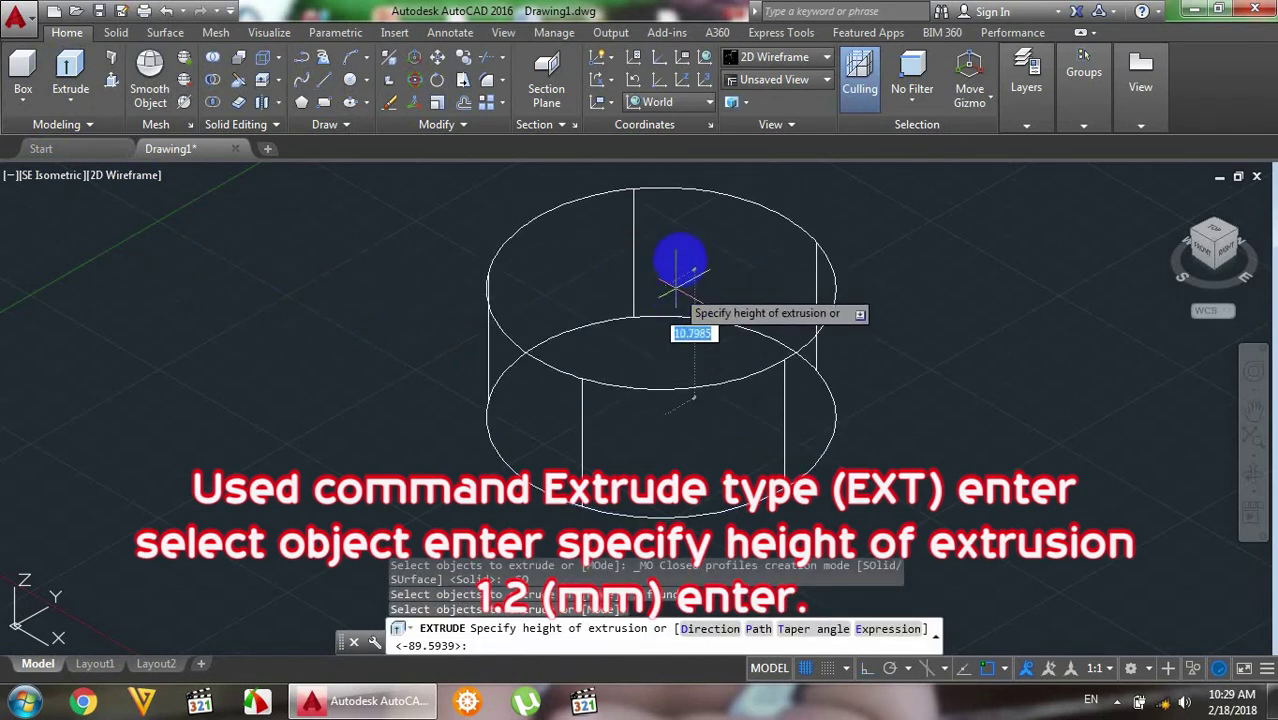
pyautogui.write('1')
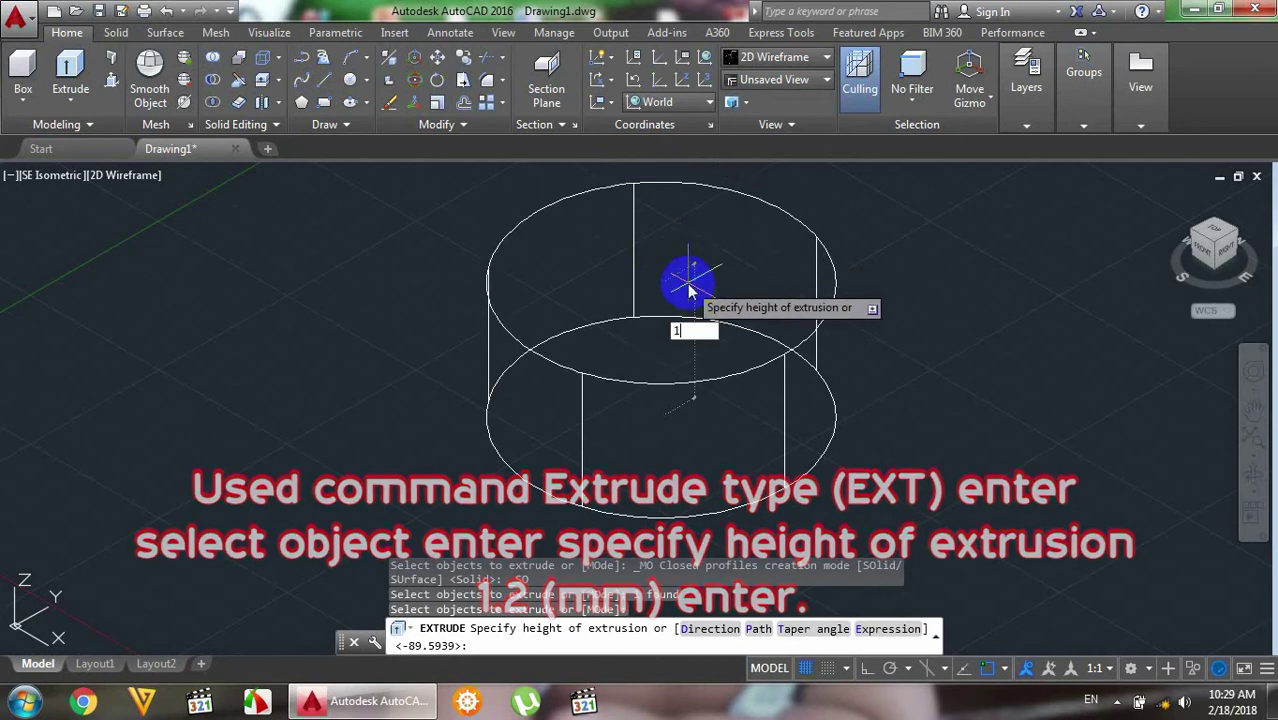
pyautogui.write('.2')
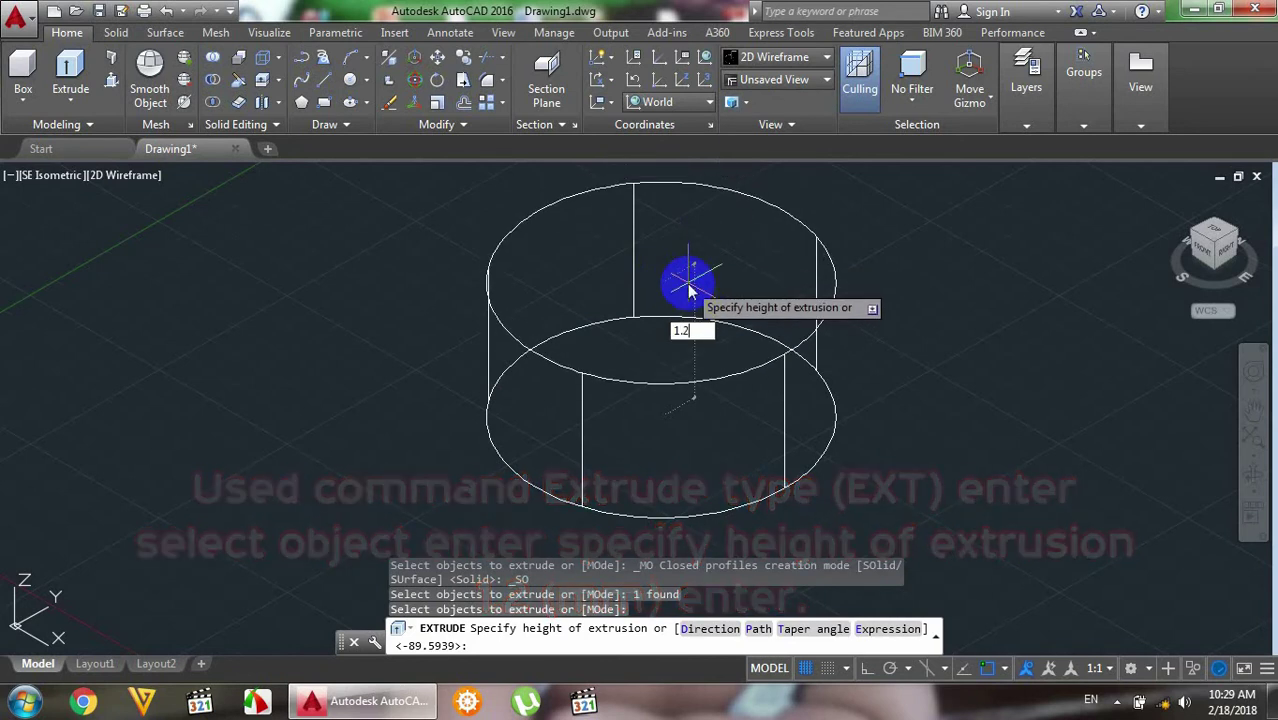
pyautogui.press('Return')
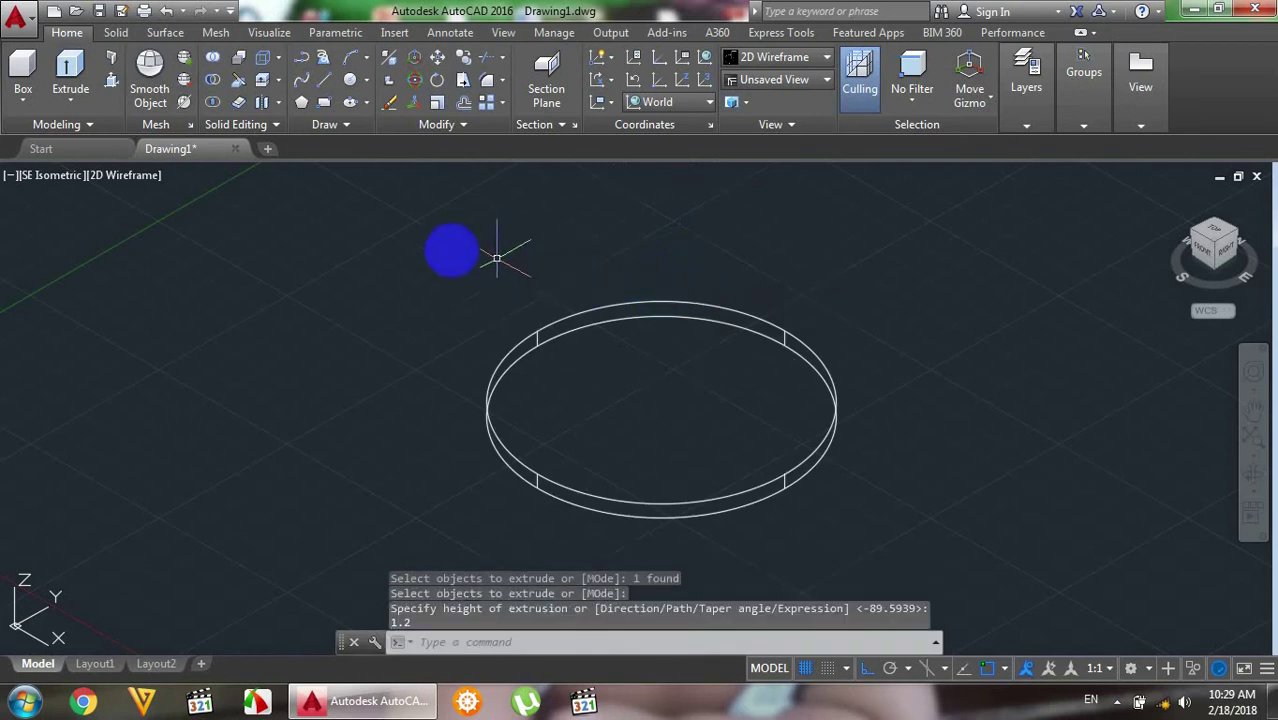
pyautogui.scroll(-2, 428, 246)
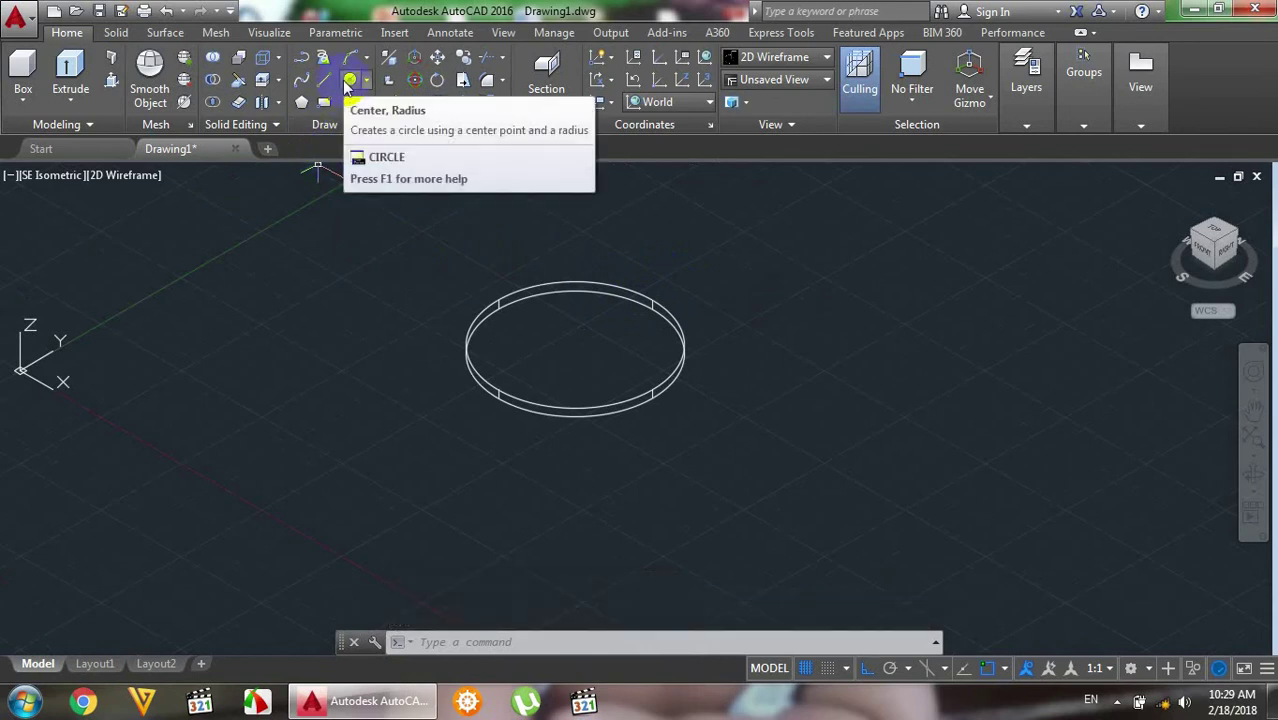
# - Draw a 50 mm diameter circle snapped to the thin disc's centre point
pyautogui.click(348, 82)
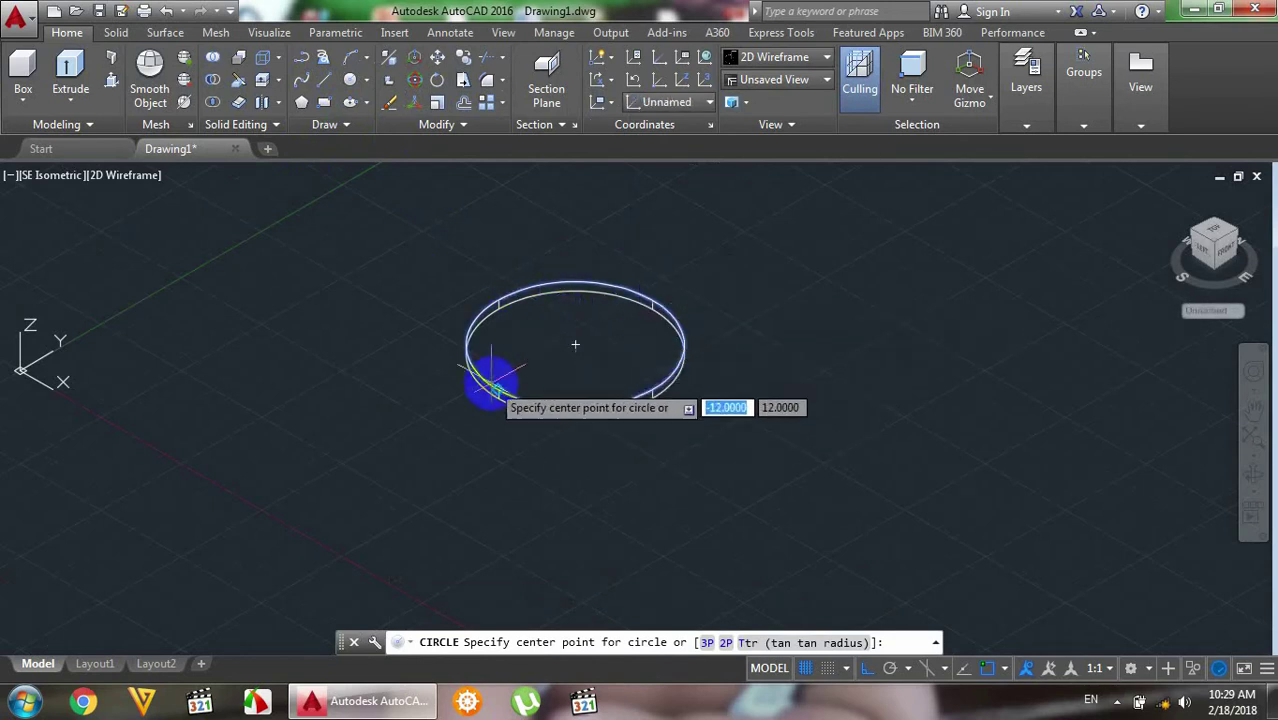
pyautogui.click(575, 343)
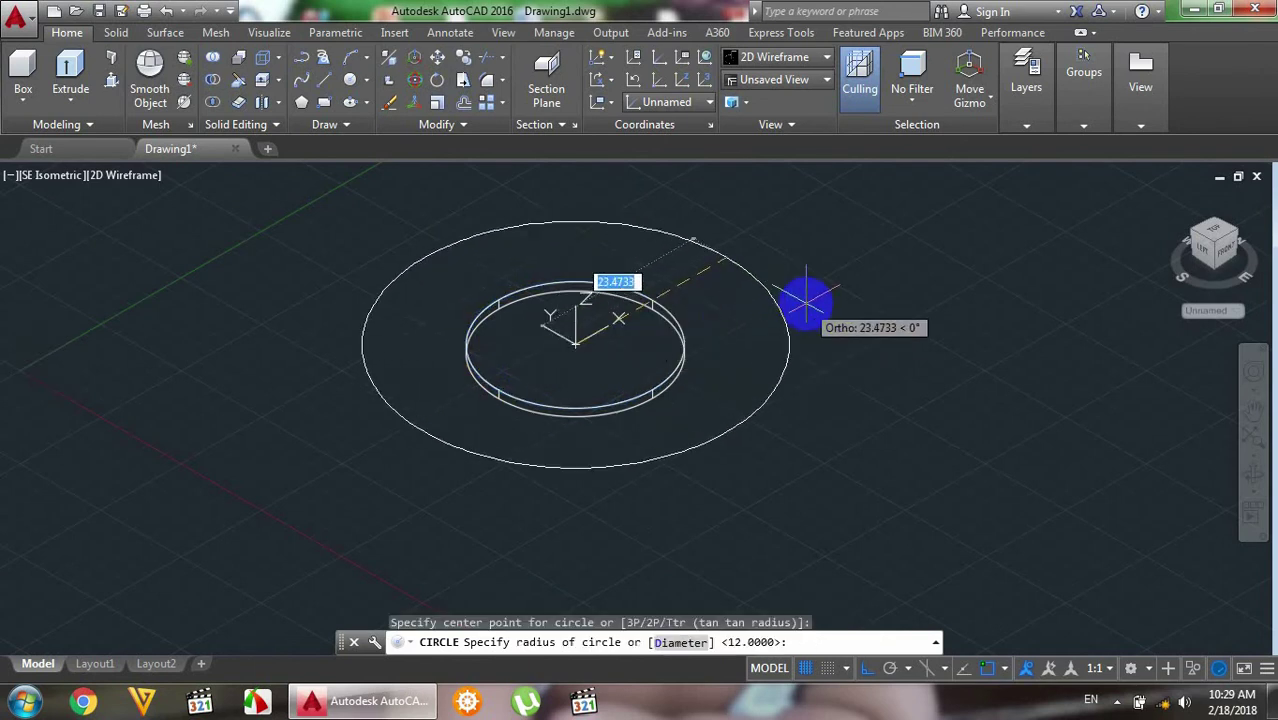
pyautogui.write('d')
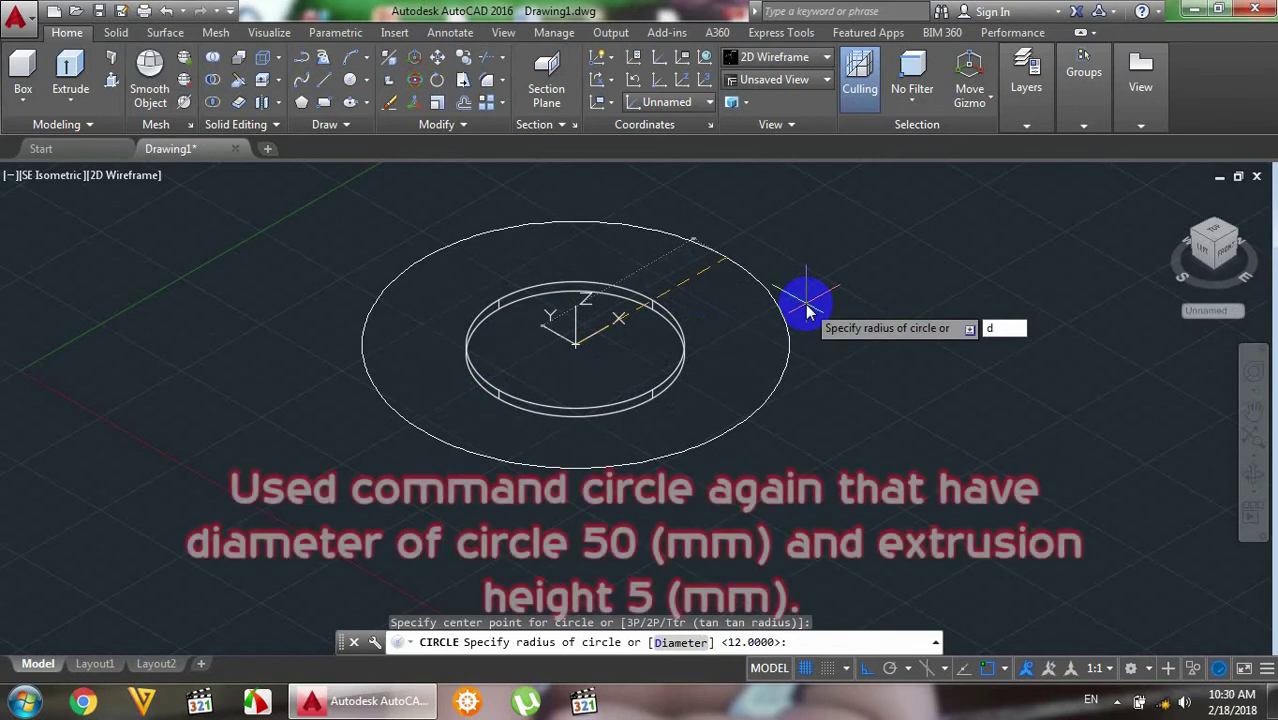
pyautogui.press('Return')
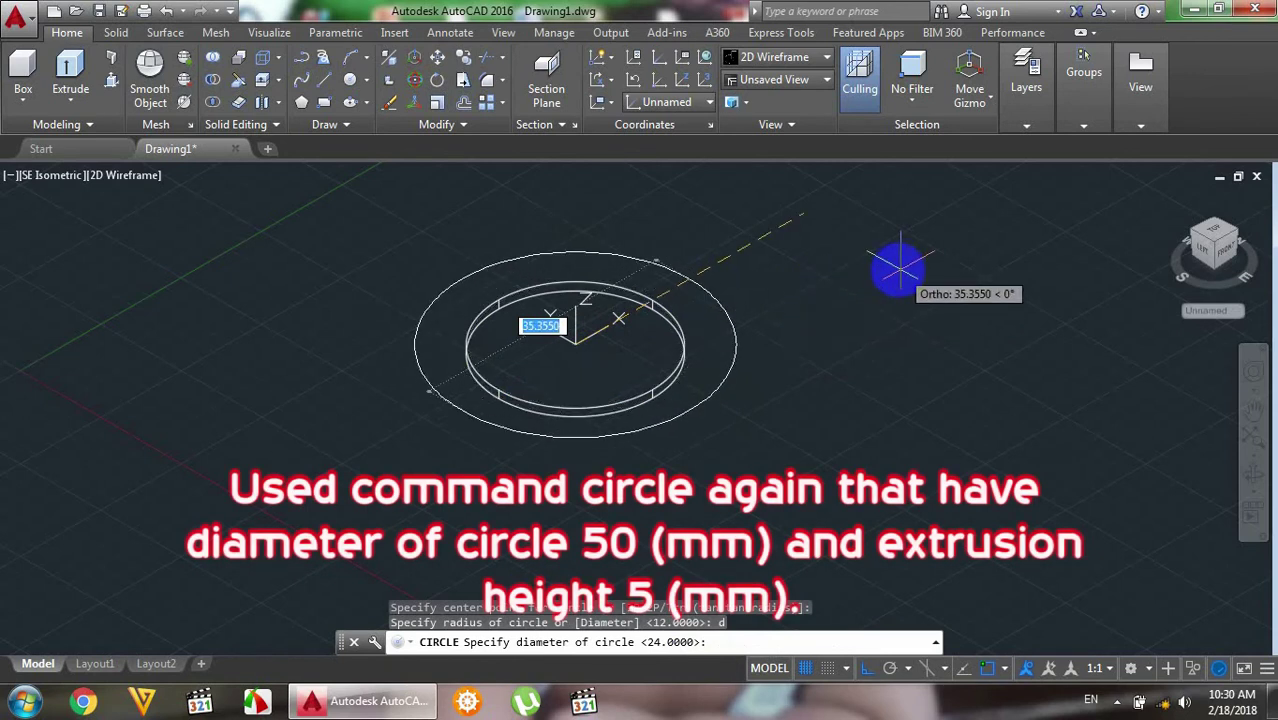
pyautogui.write('50')
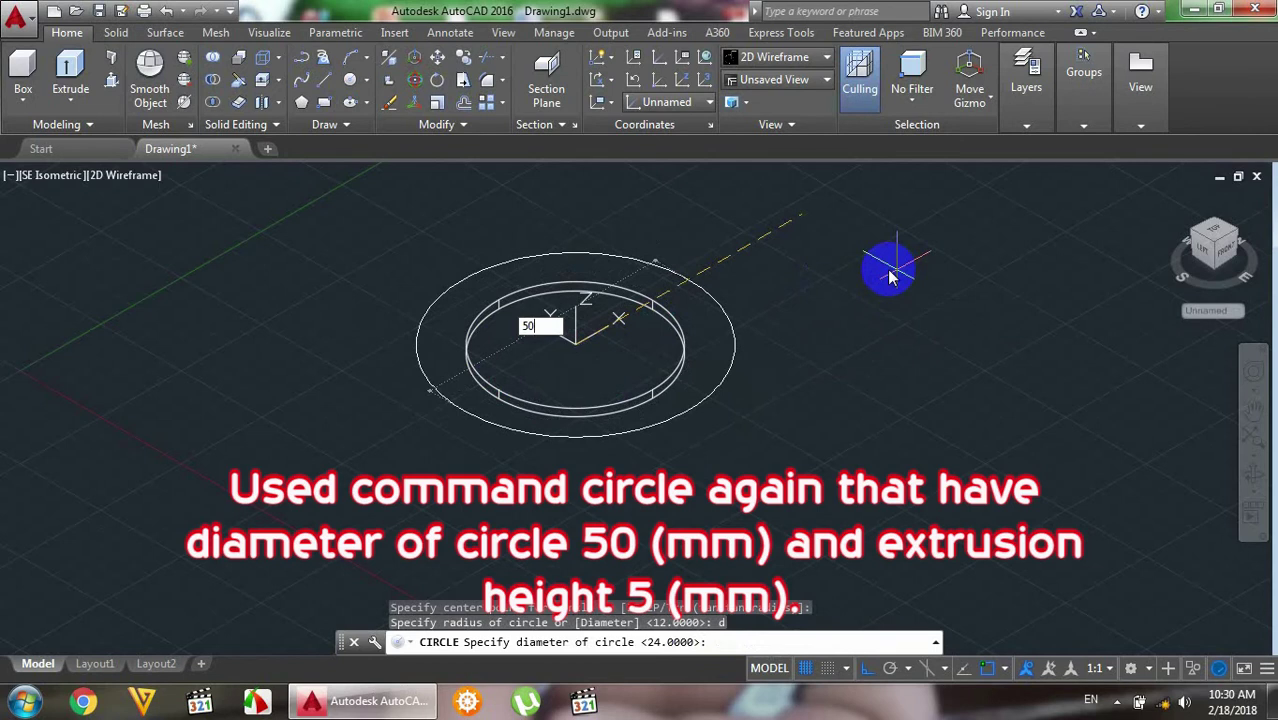
pyautogui.press('Return')
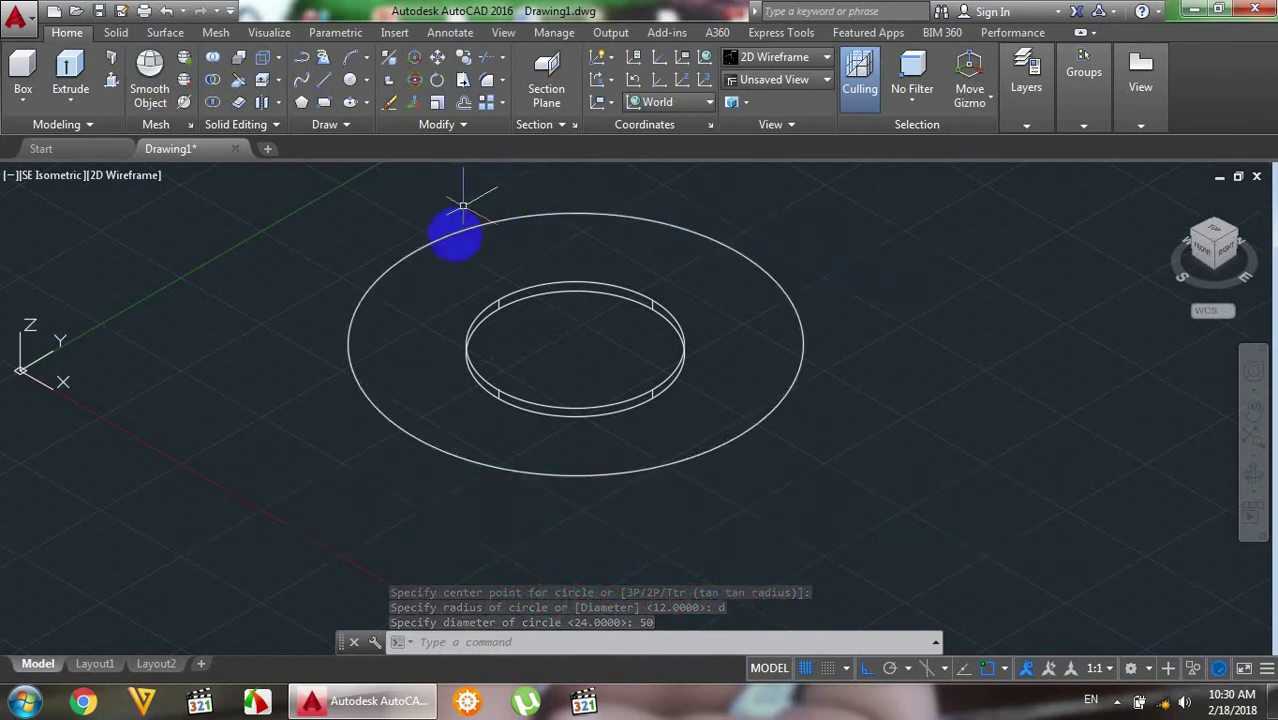
# - Extrude the 50 mm circle 5 mm high to form the flange around the disc
pyautogui.click(68, 72)
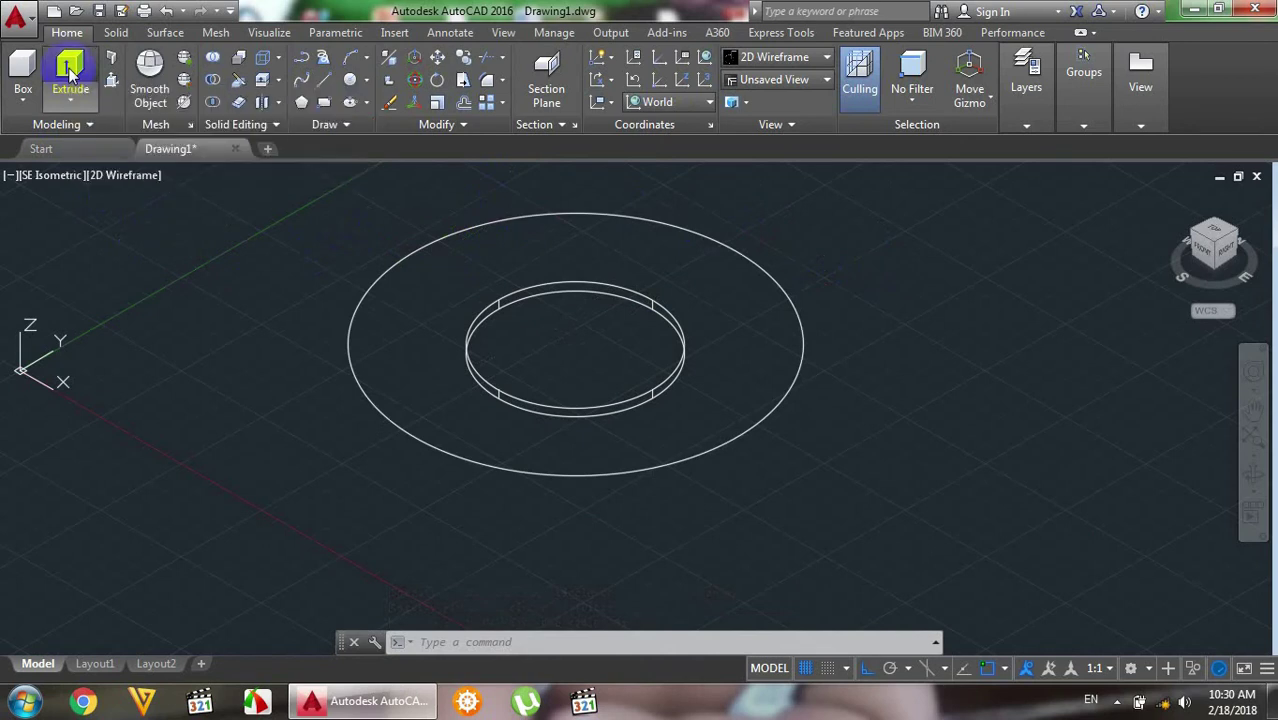
pyautogui.click(365, 289)
pyautogui.rightClick(365, 292)
pyautogui.click(412, 308)
pyautogui.write('5')
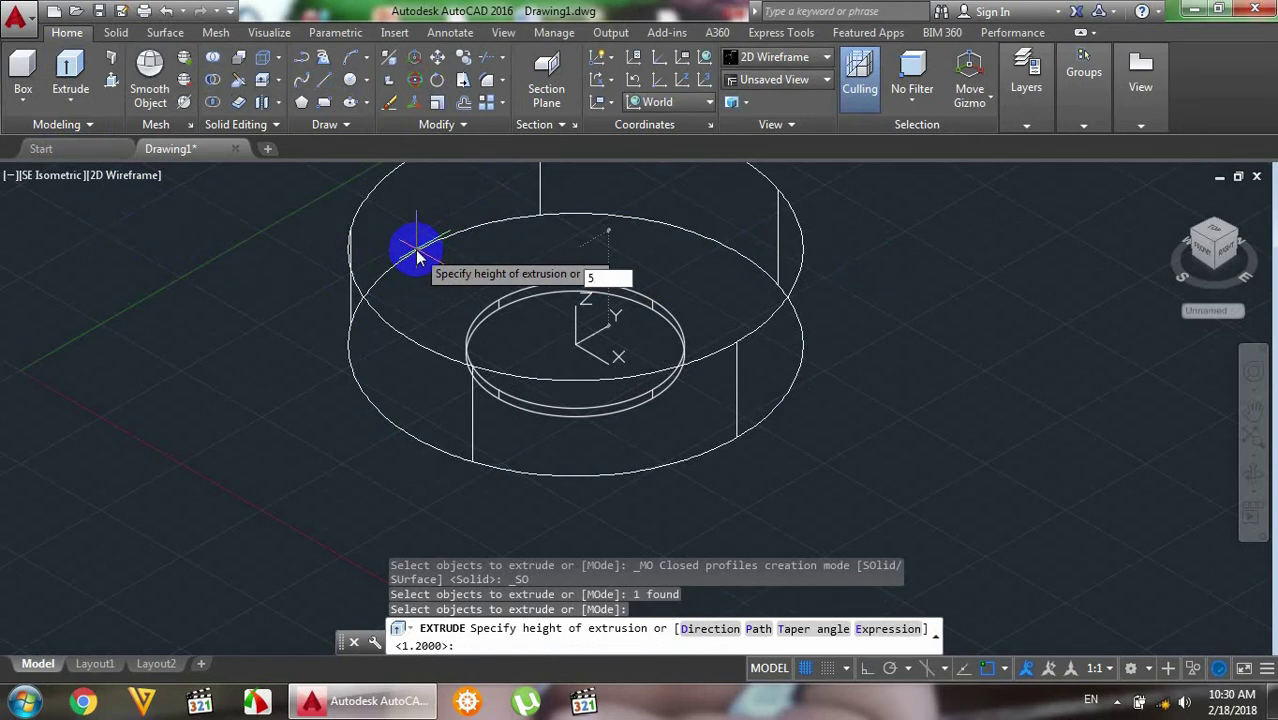
pyautogui.press('Return')
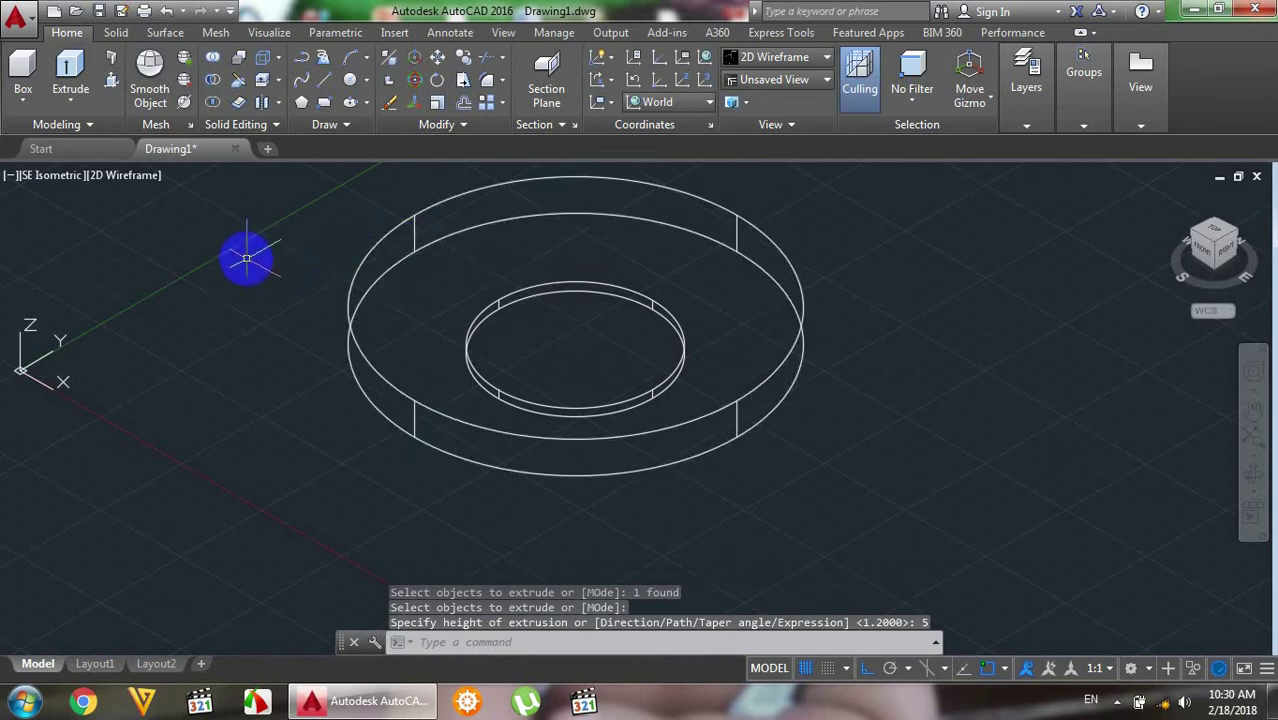
pyautogui.scroll(-2, 258, 284)
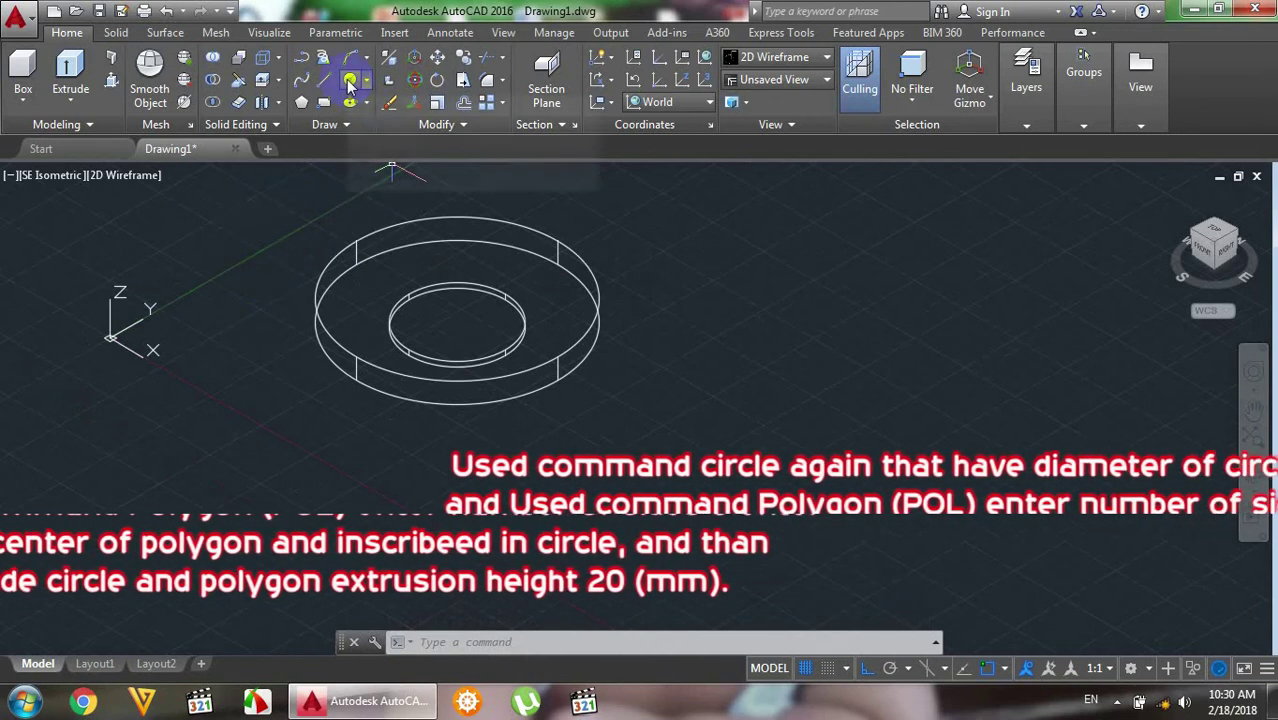
# - Draw a 28-diameter circle centred on the flange's top face
pyautogui.click(349, 82)
pyautogui.scroll(2, 360, 205)
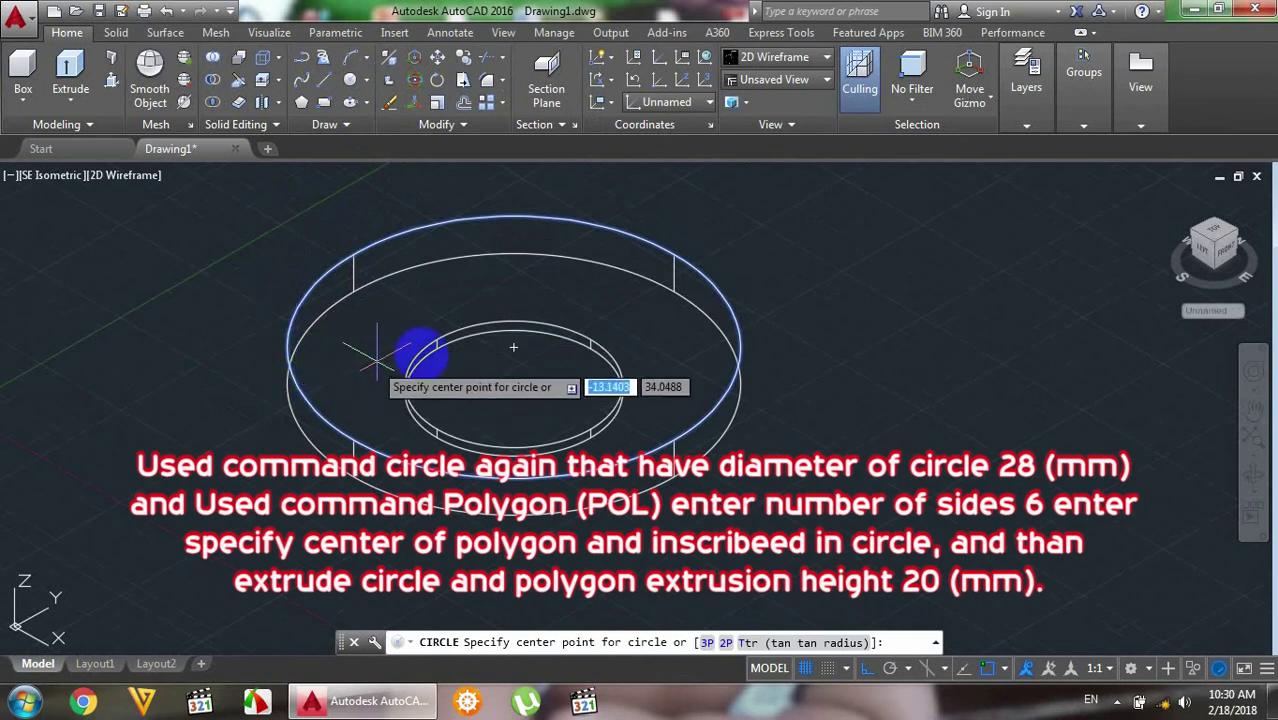
pyautogui.click(513, 347)
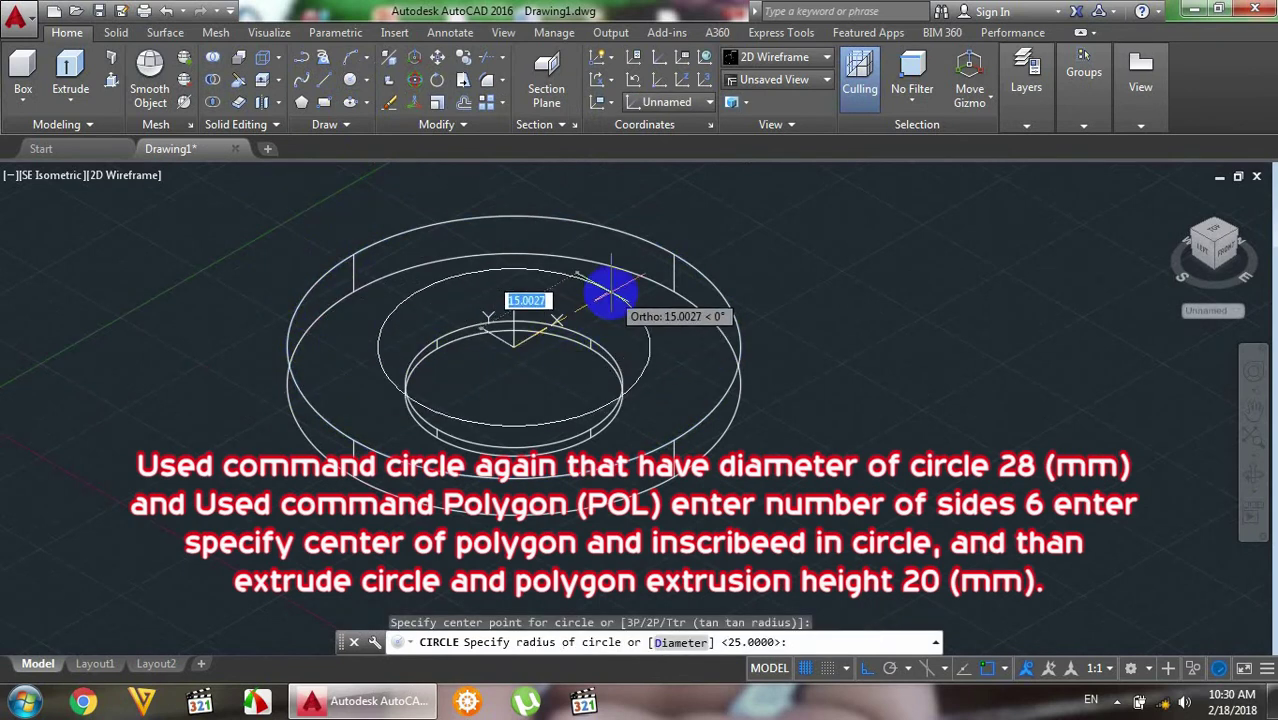
pyautogui.write('d')
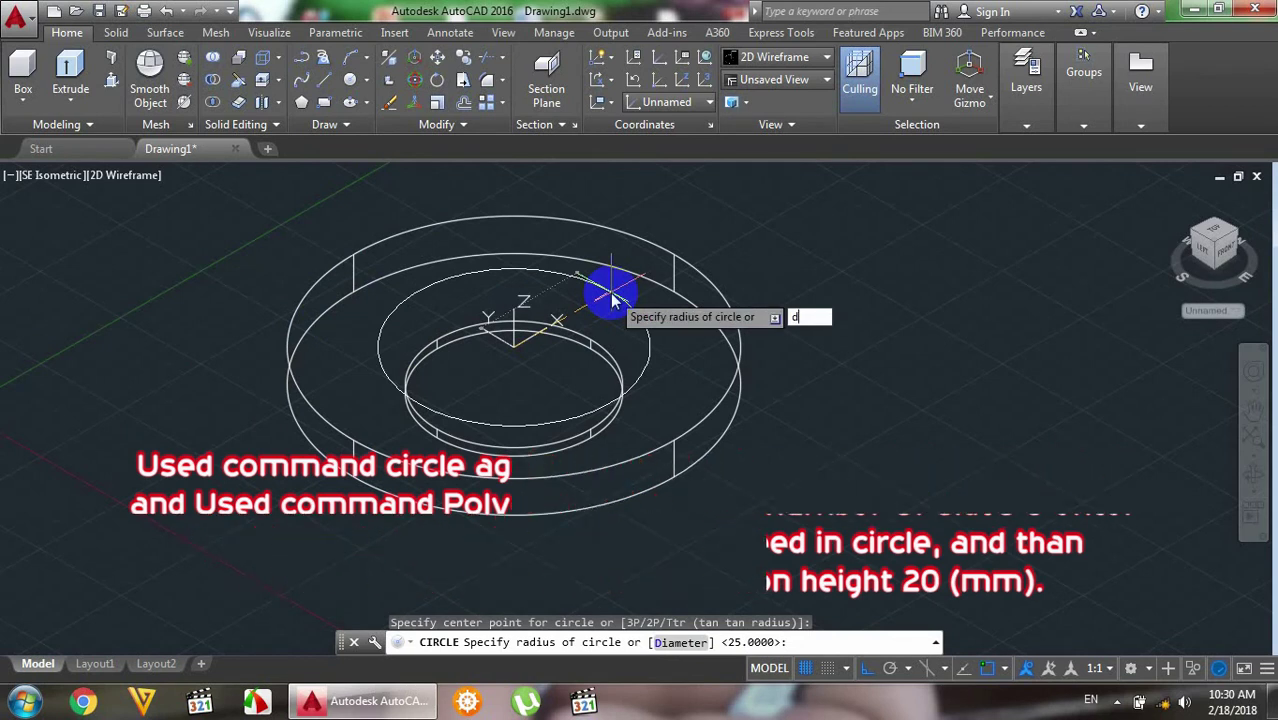
pyautogui.press('Return')
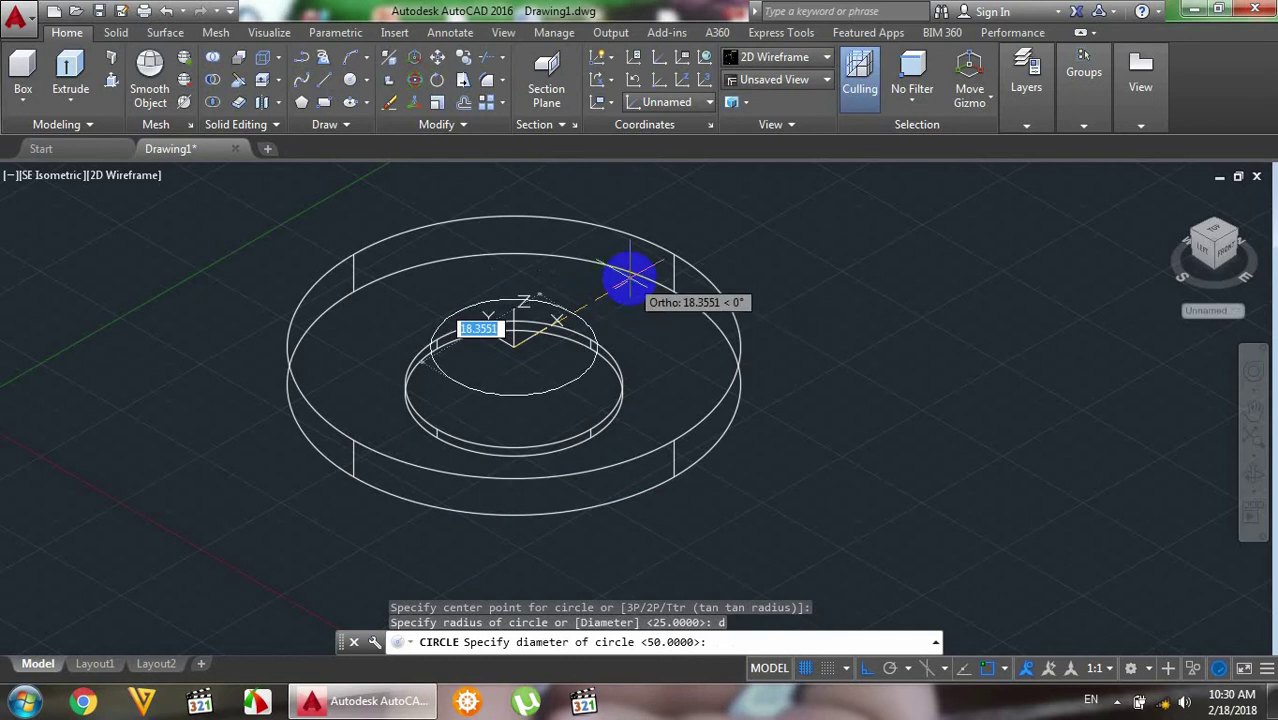
pyautogui.write('28')
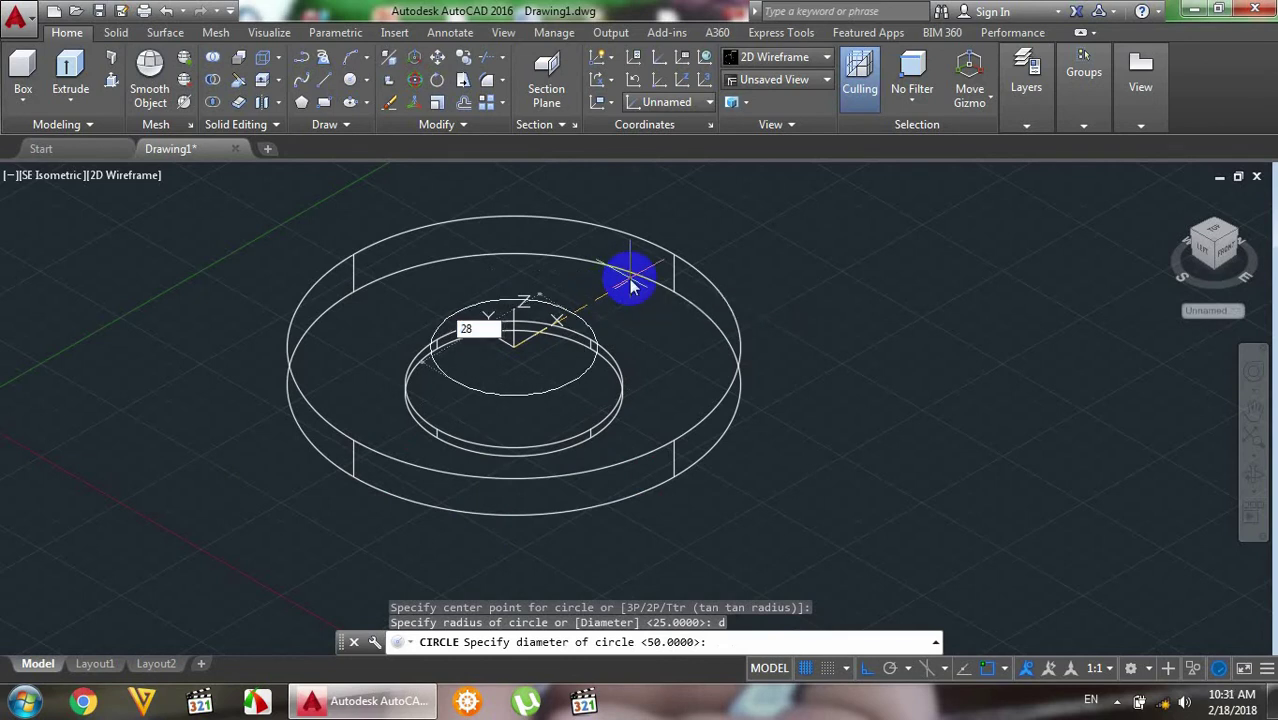
pyautogui.press('Return')
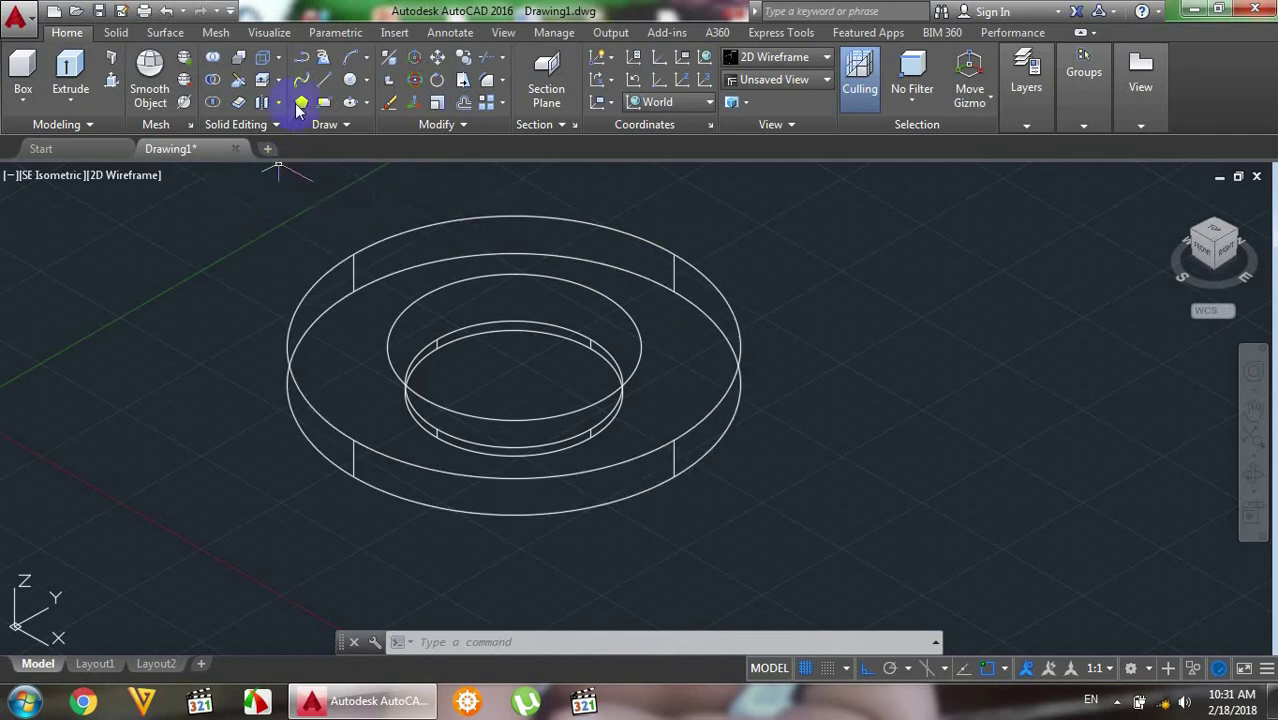
# - Draw a six-sided polygon at the flange centre, inscribed in the 28-diameter circle
pyautogui.click(302, 103)
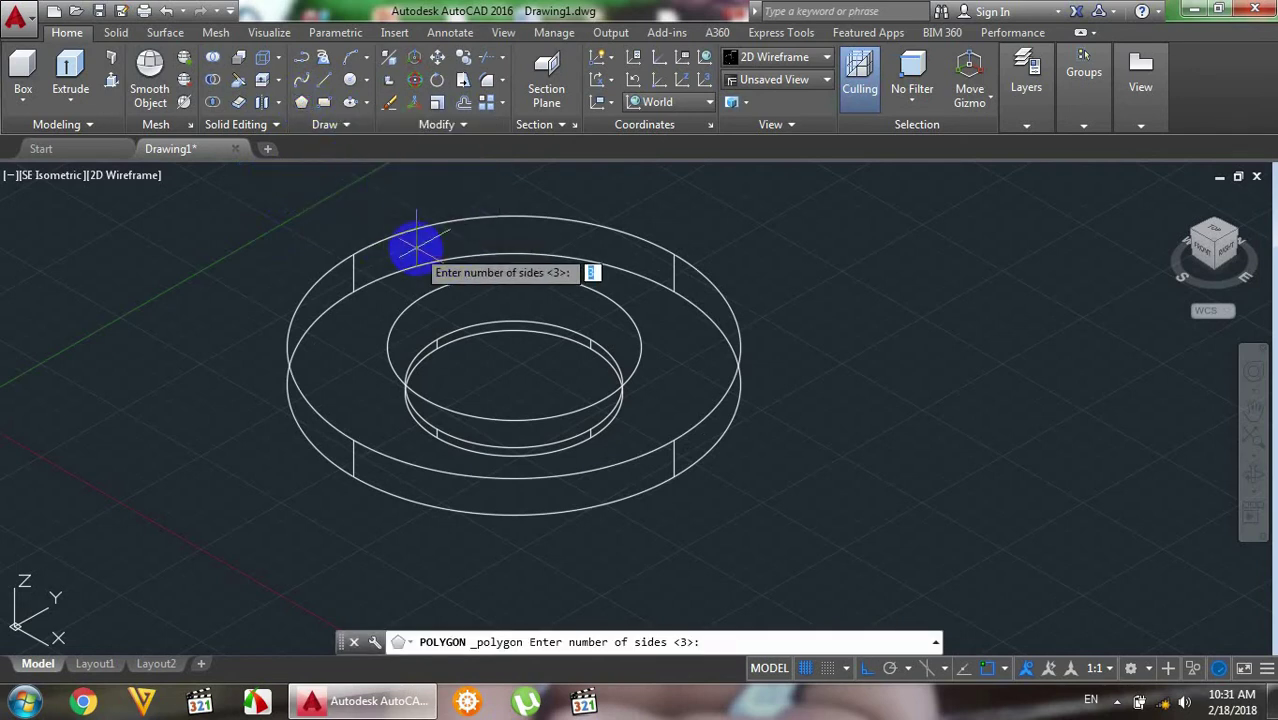
pyautogui.write('6')
pyautogui.press('Return')
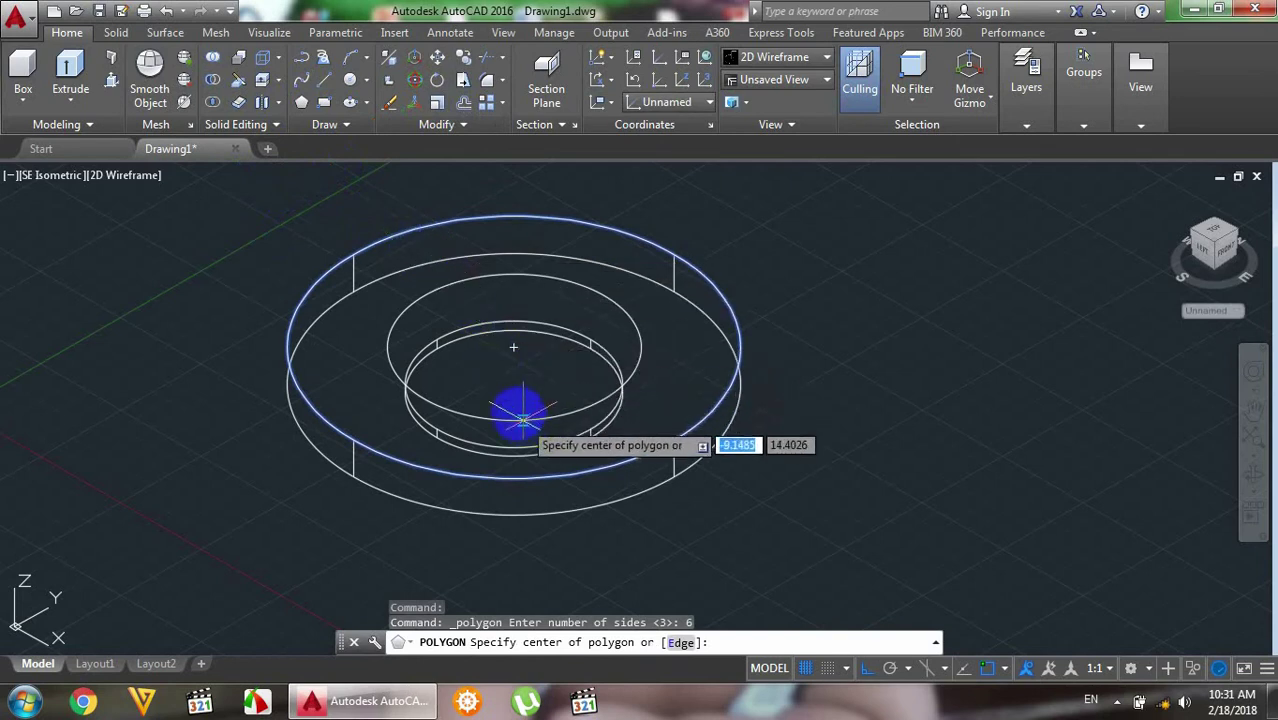
pyautogui.click(513, 348)
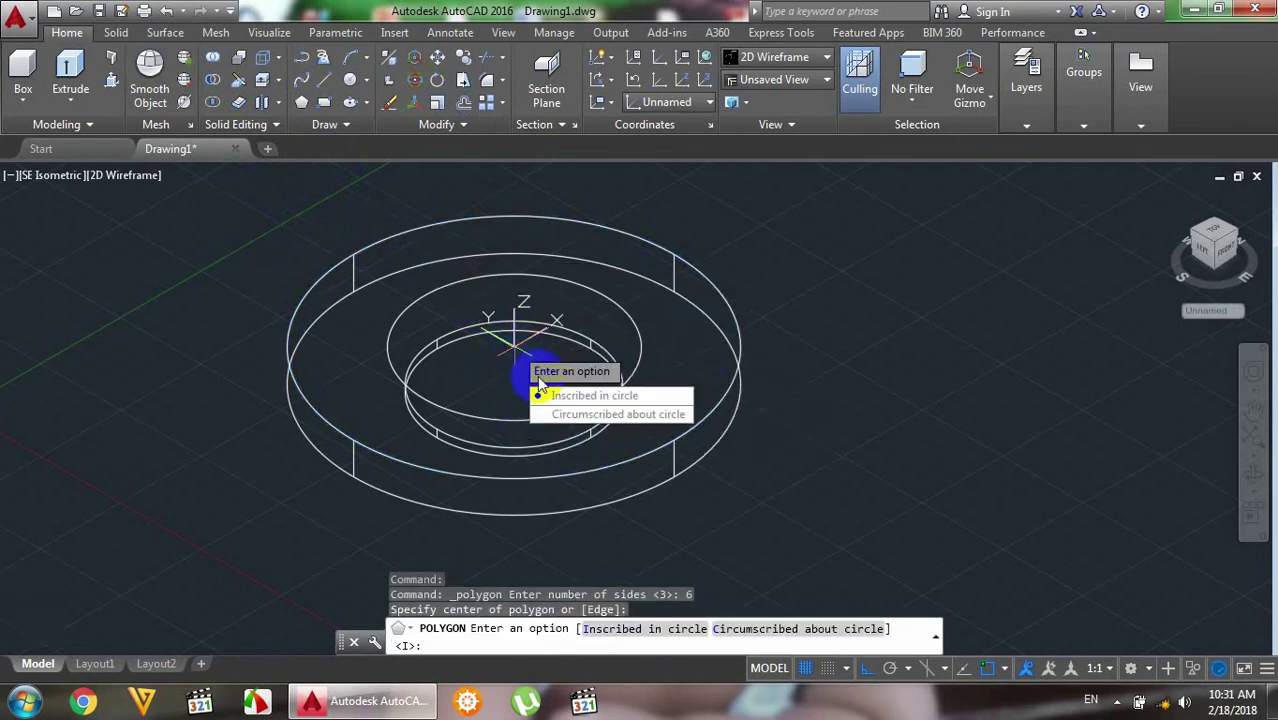
pyautogui.click(563, 398)
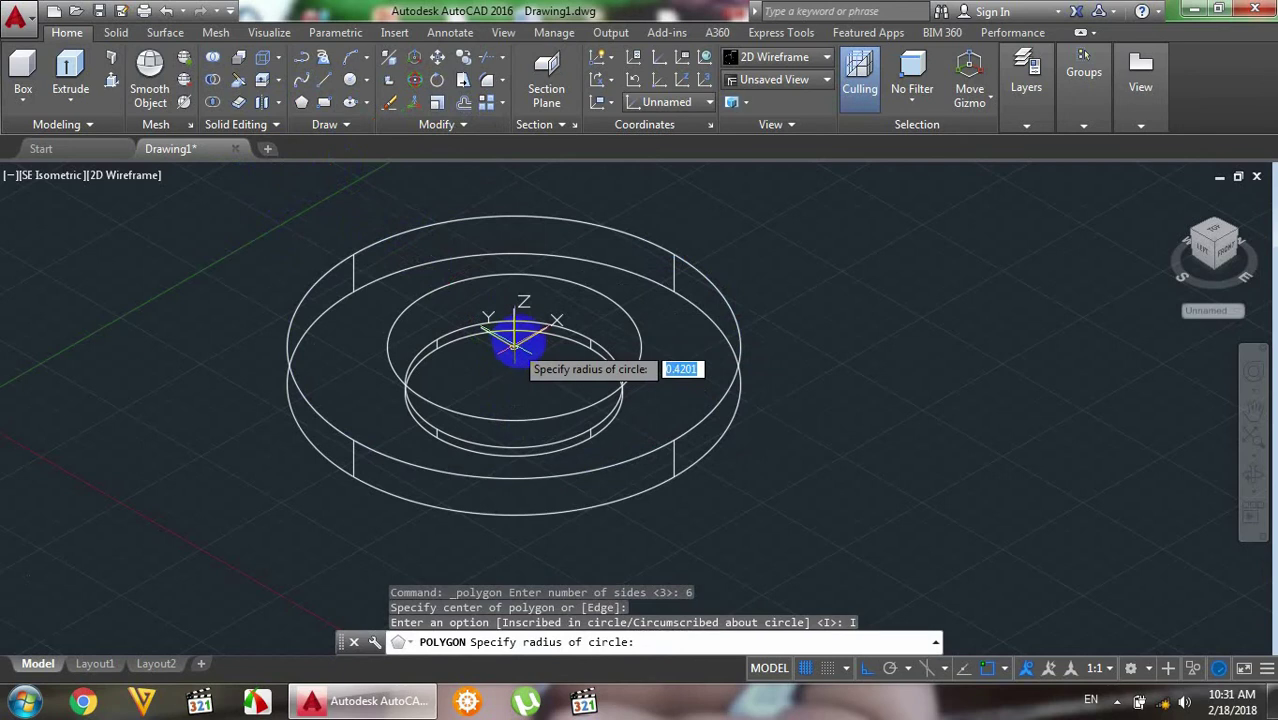
pyautogui.click(605, 298)
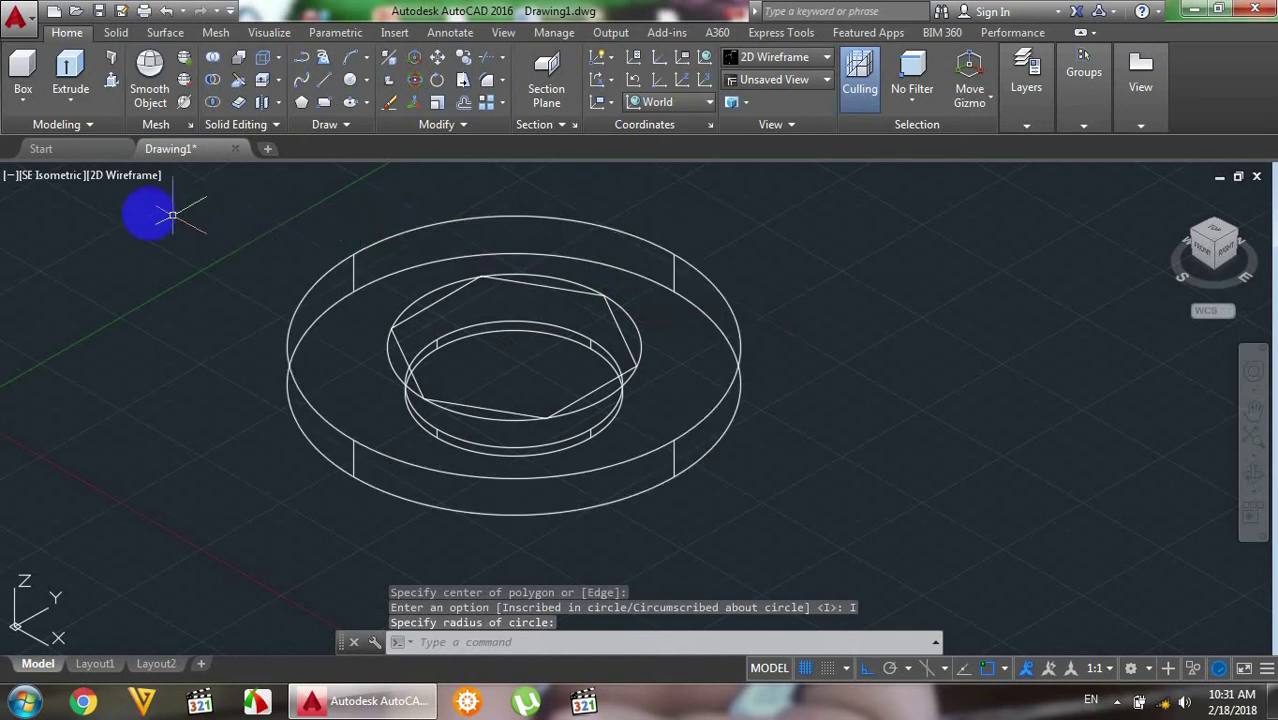
# - Extrude both the hexagon and the 28-diameter circle 20 units upward
pyautogui.click(68, 72)
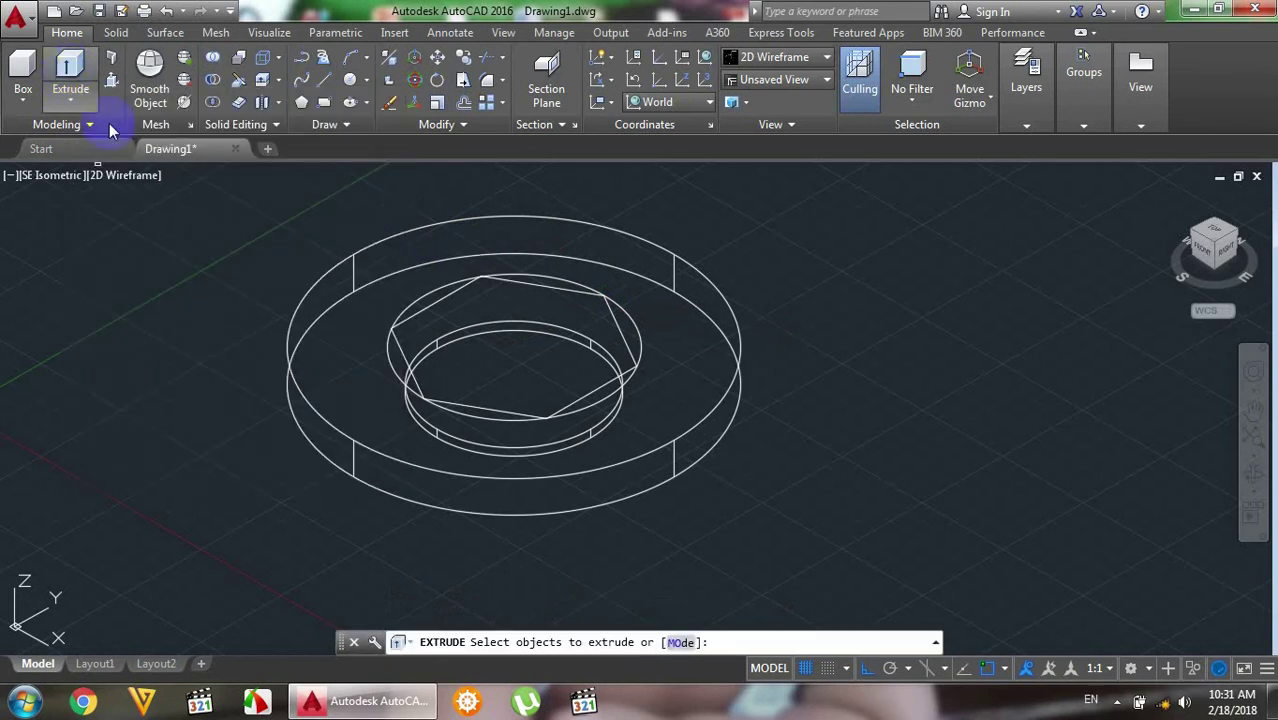
pyautogui.click(430, 288)
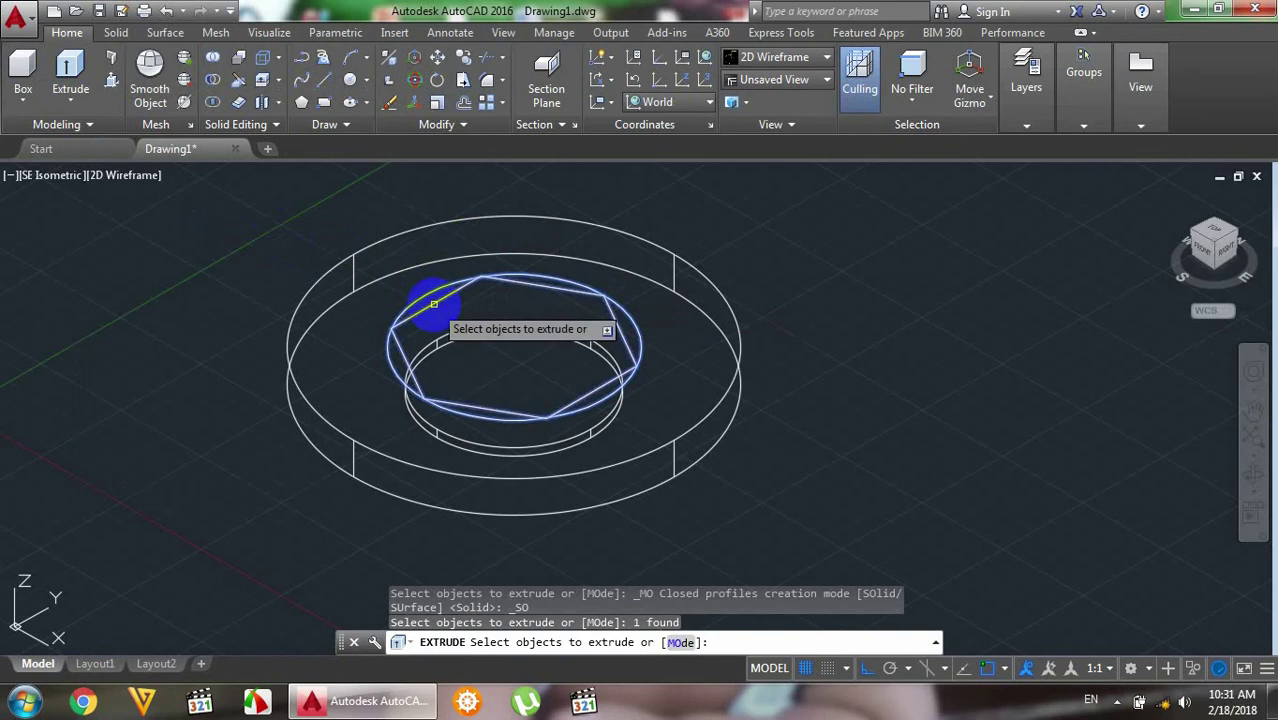
pyautogui.click(434, 306)
pyautogui.rightClick(434, 309)
pyautogui.click(480, 319)
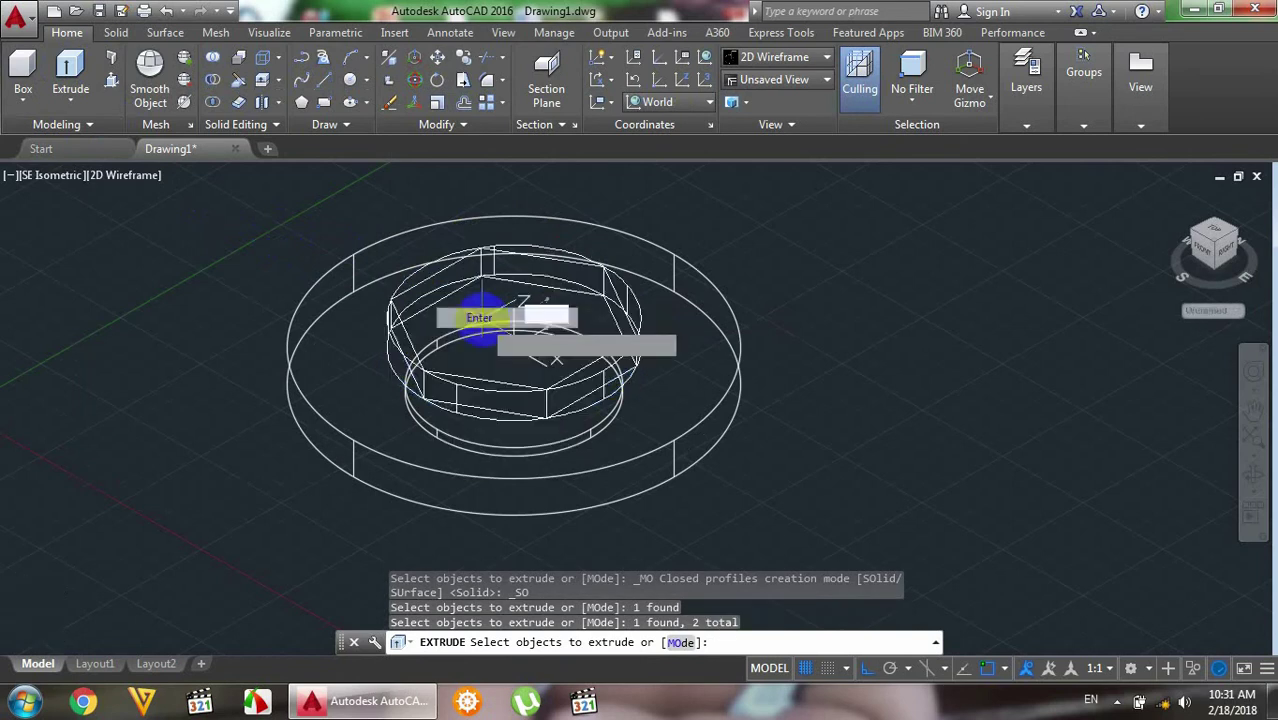
pyautogui.write('2')
pyautogui.press('BackSpace')
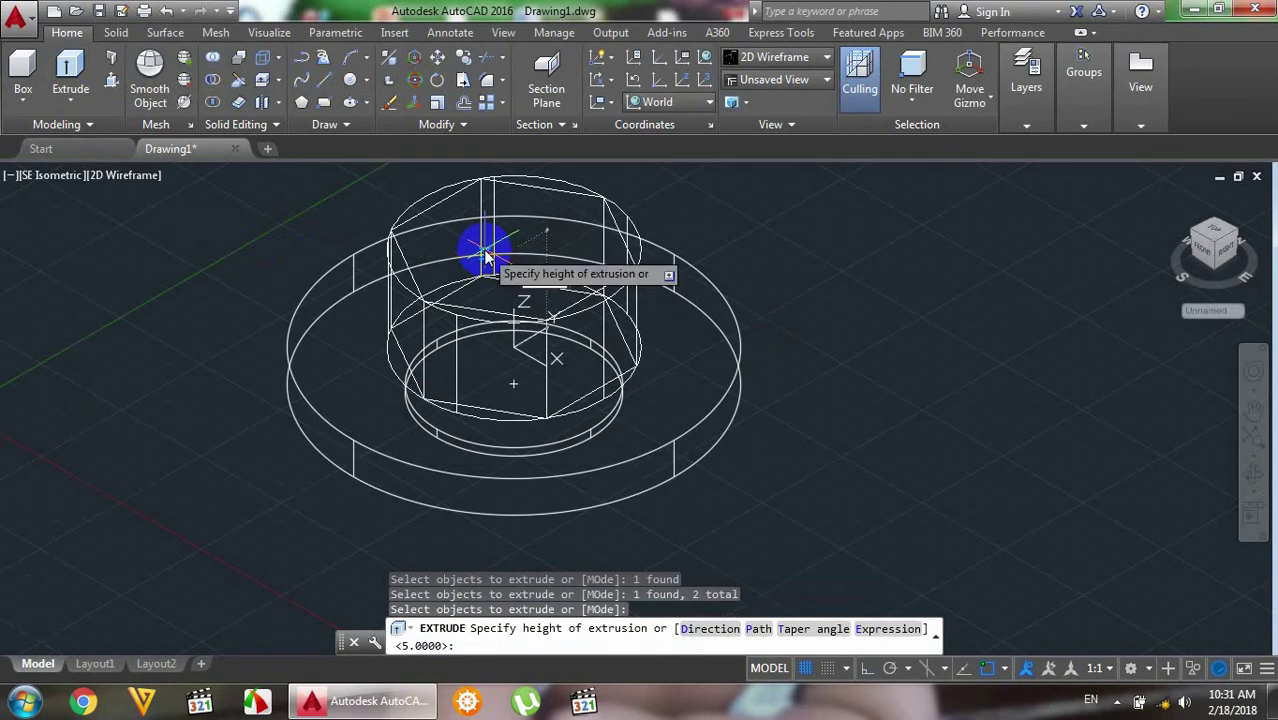
pyautogui.write('20')
pyautogui.press('Return')
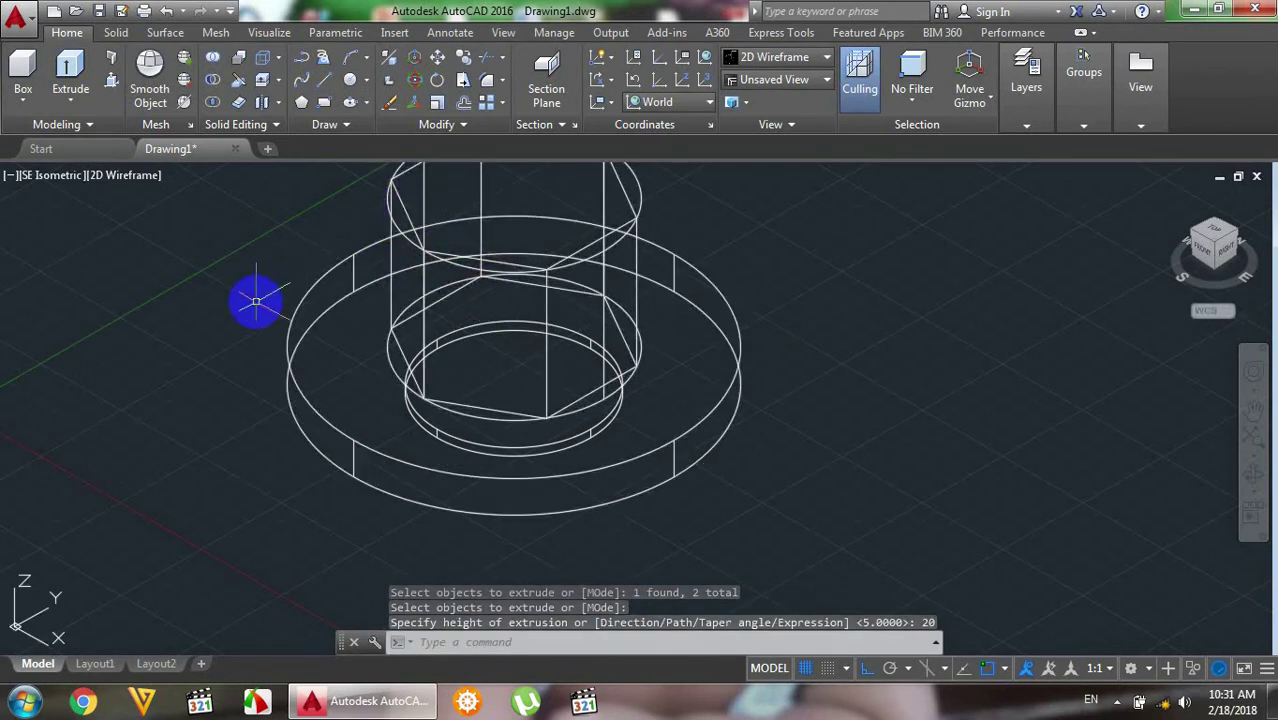
pyautogui.scroll(-2, 254, 297)
pyautogui.scroll(5, 321, 178)
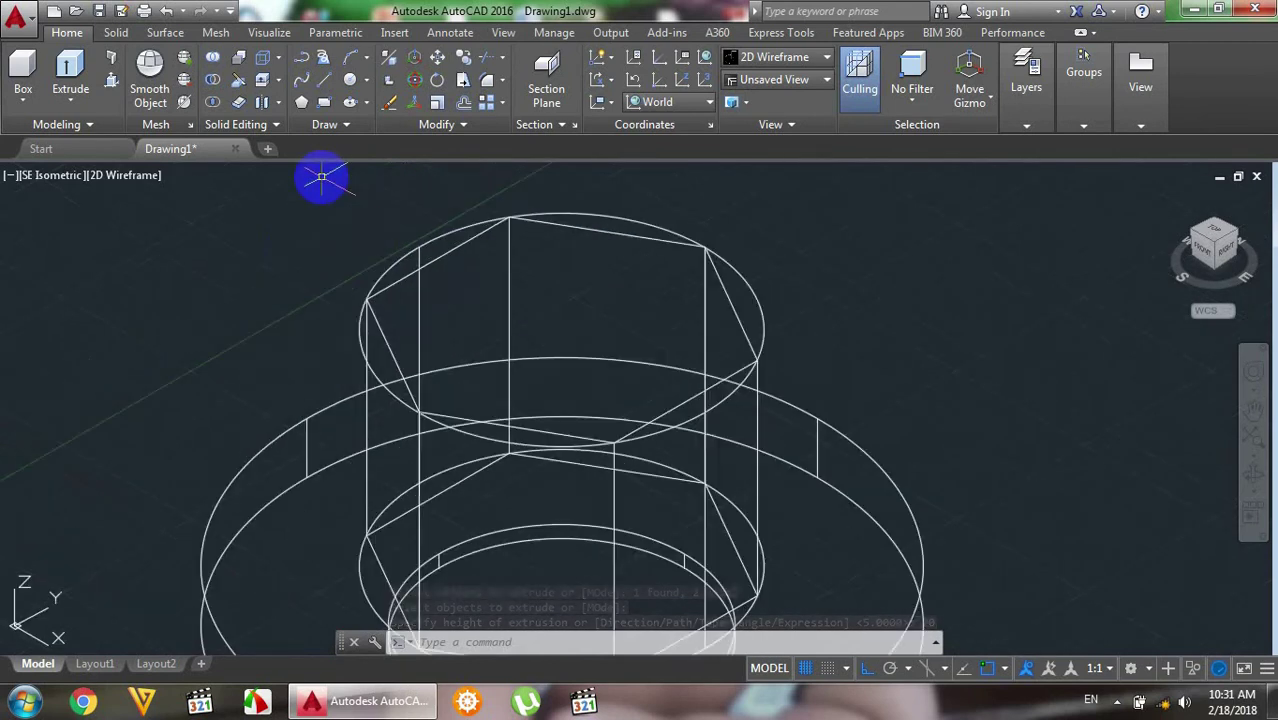
pyautogui.scroll(-3, 321, 177)
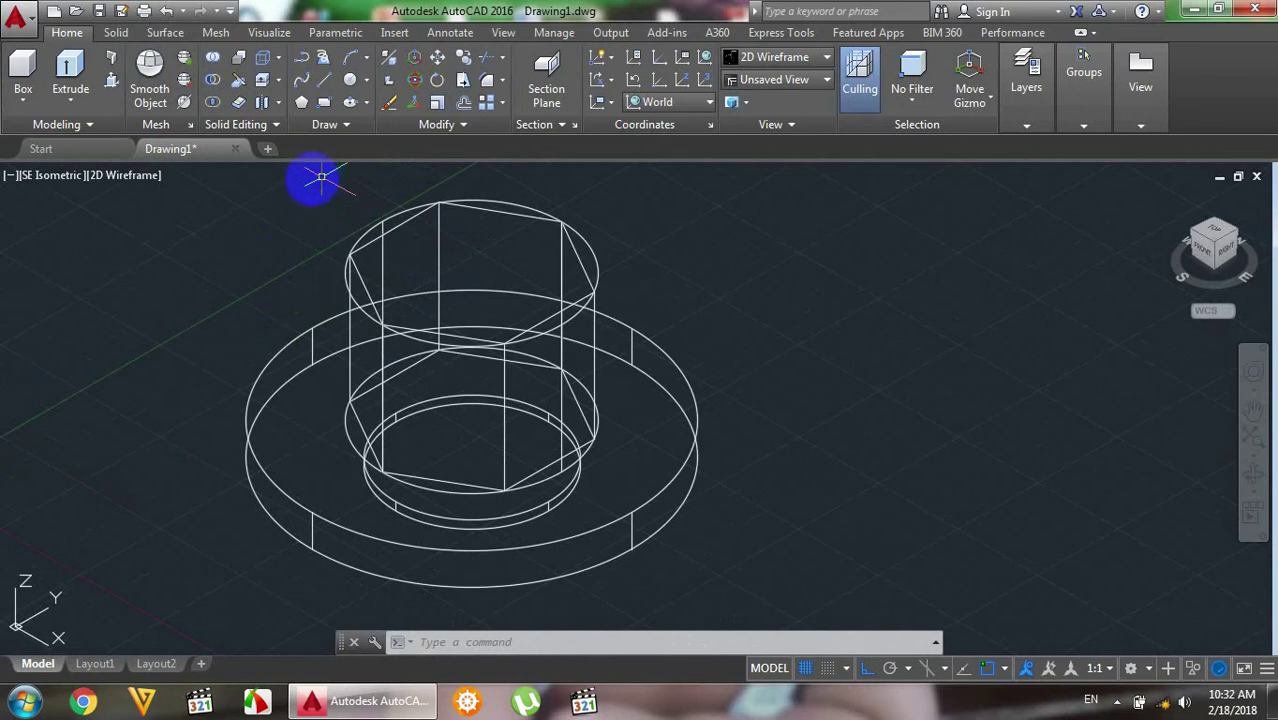
pyautogui.click(348, 82)
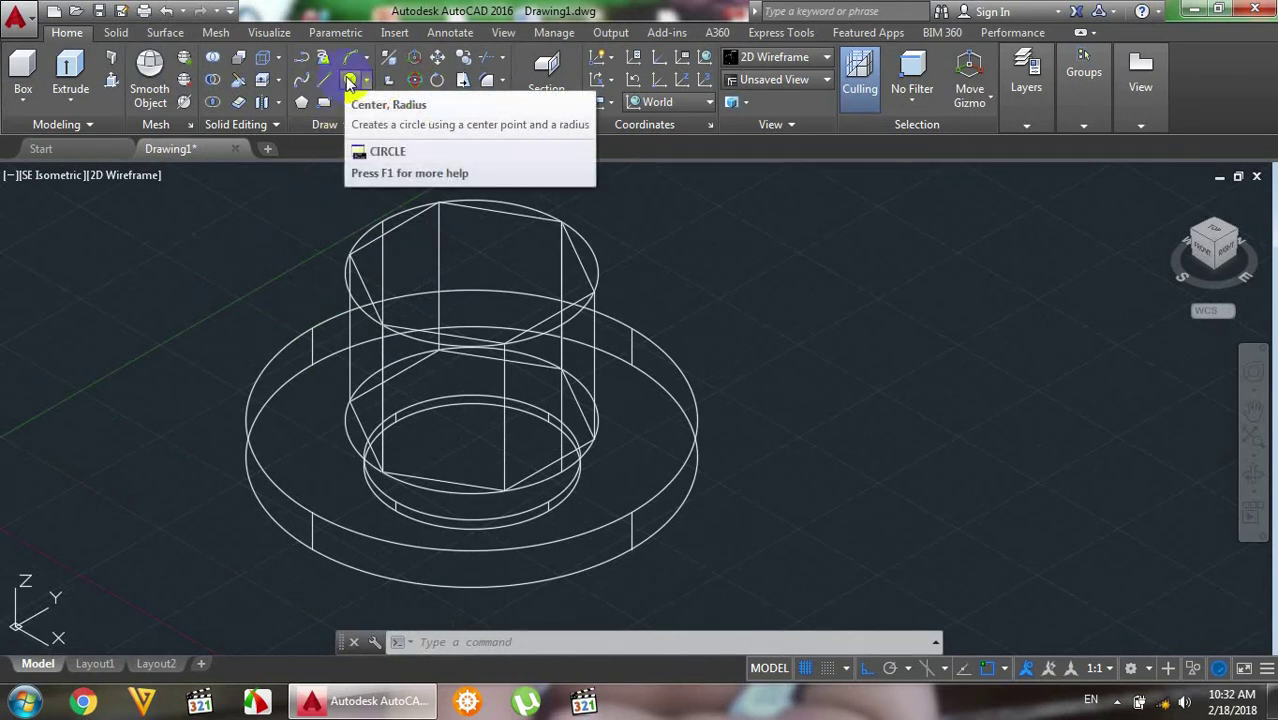
# - Draw a 13-diameter circle at the centre of the hex solid's top face
pyautogui.click(348, 82)
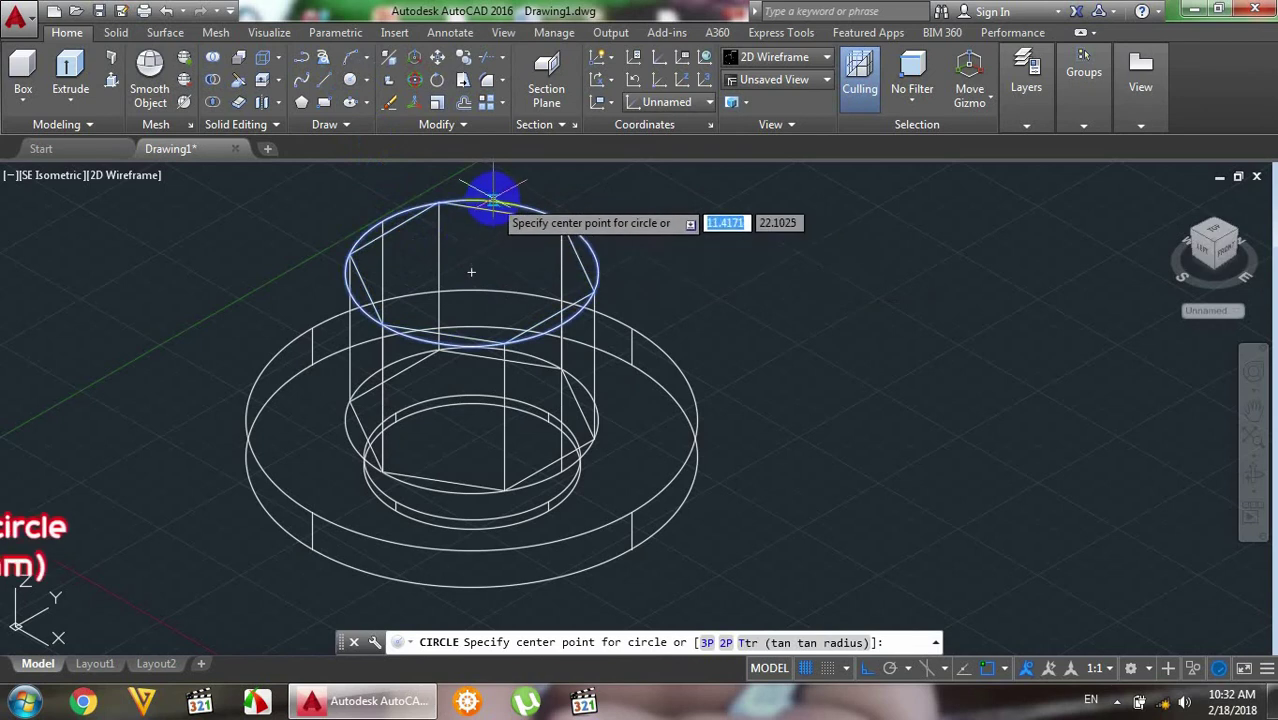
pyautogui.click(464, 263)
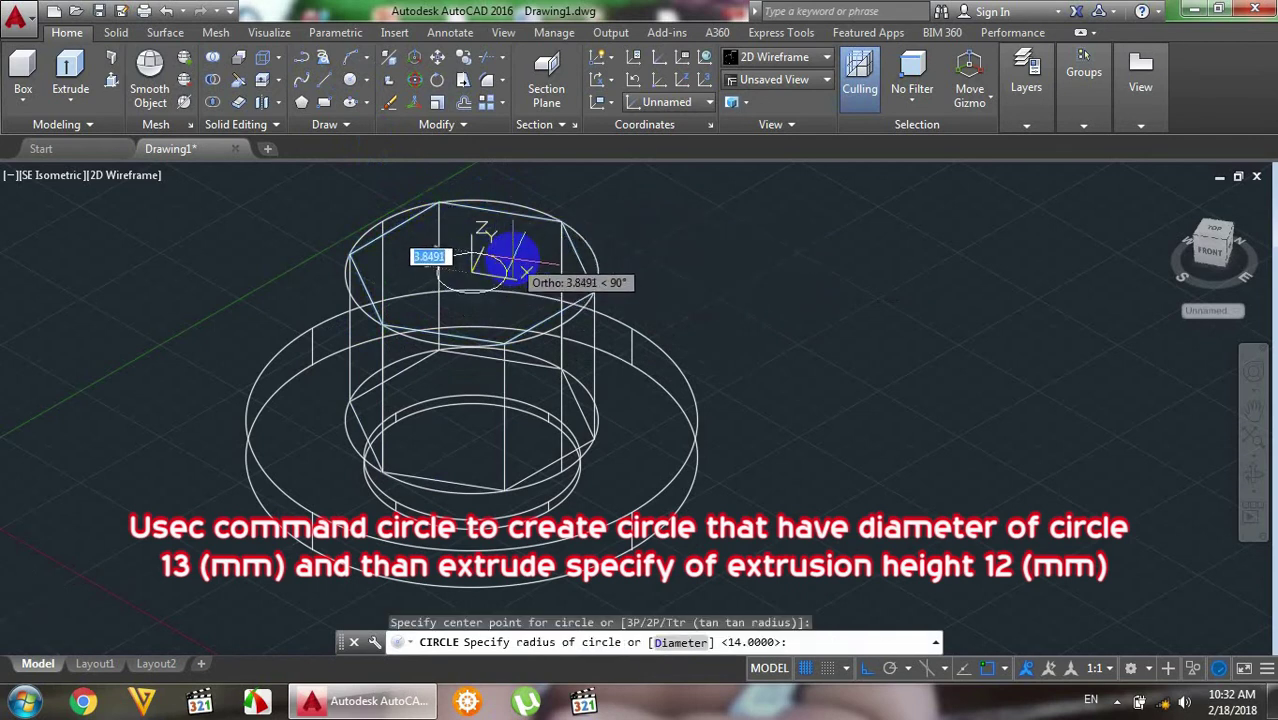
pyautogui.write('d')
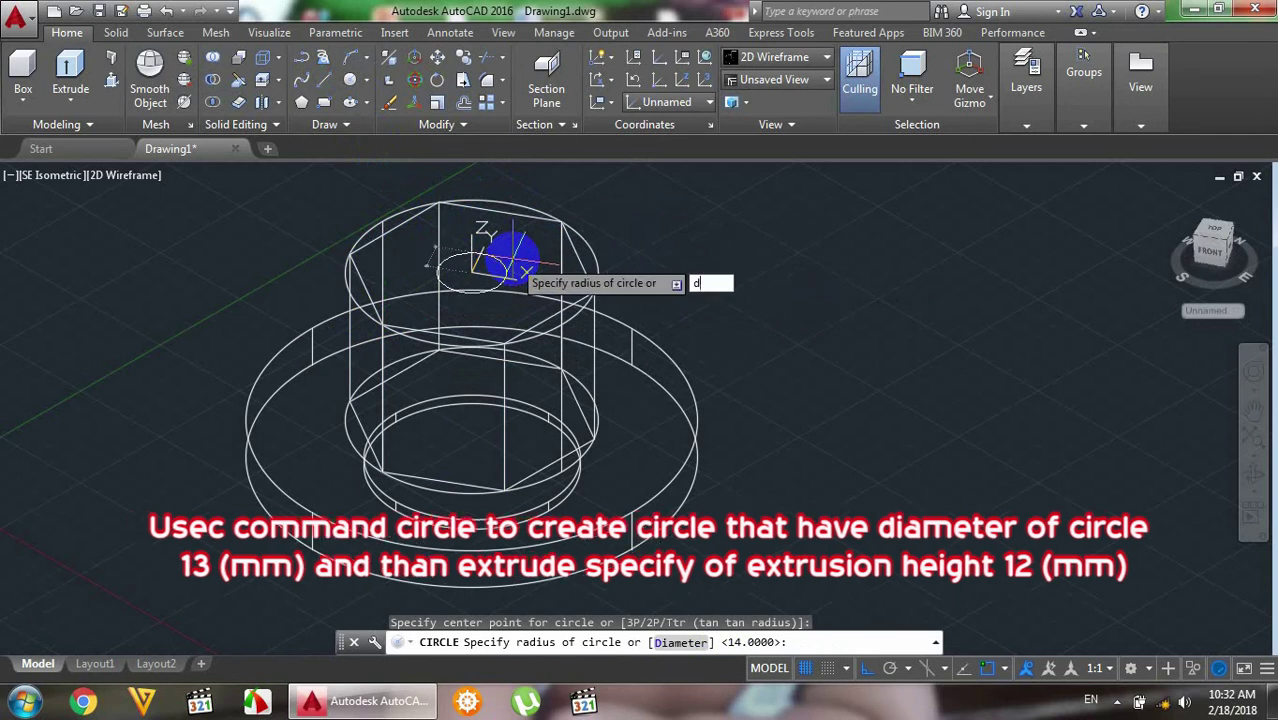
pyautogui.press('Return')
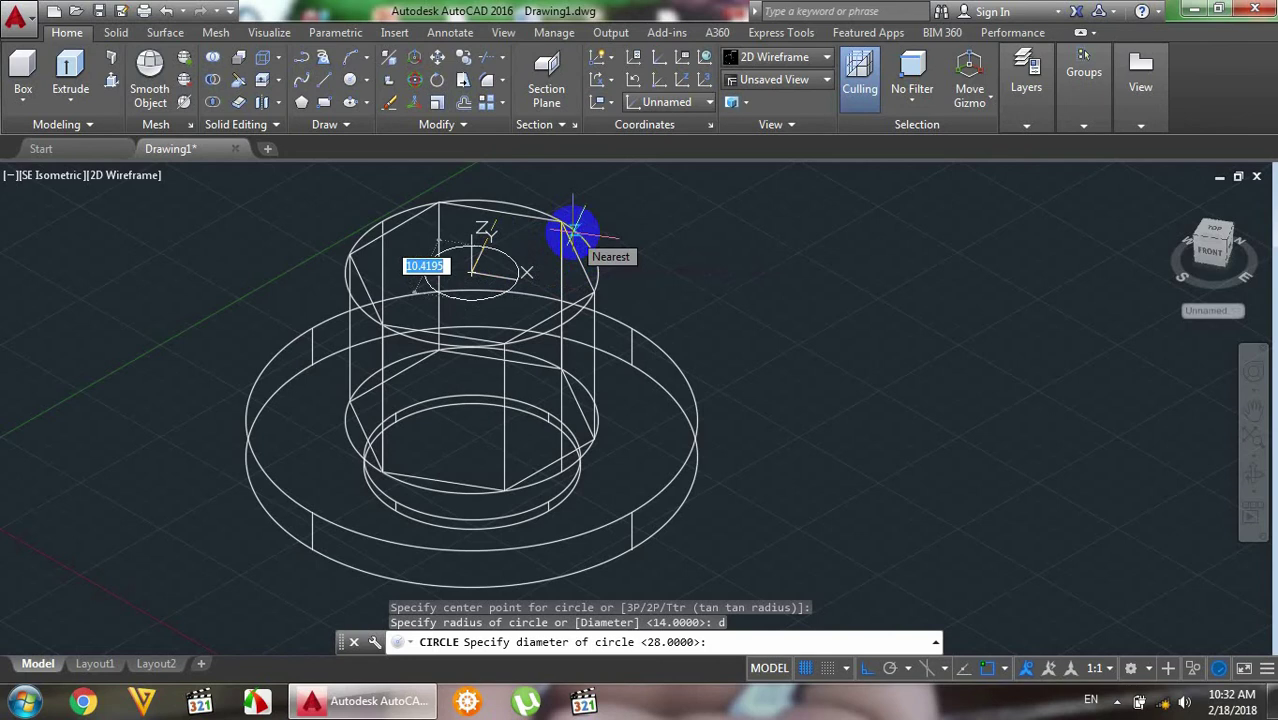
pyautogui.write('13')
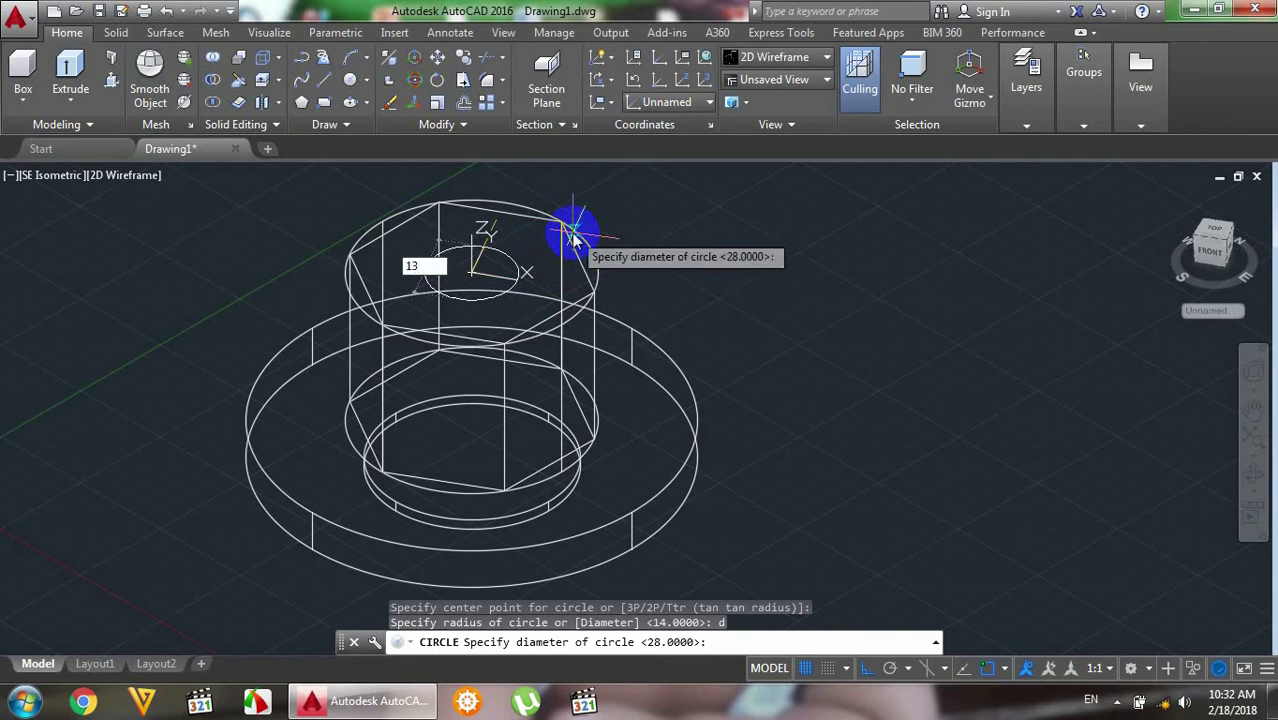
pyautogui.press('Return')
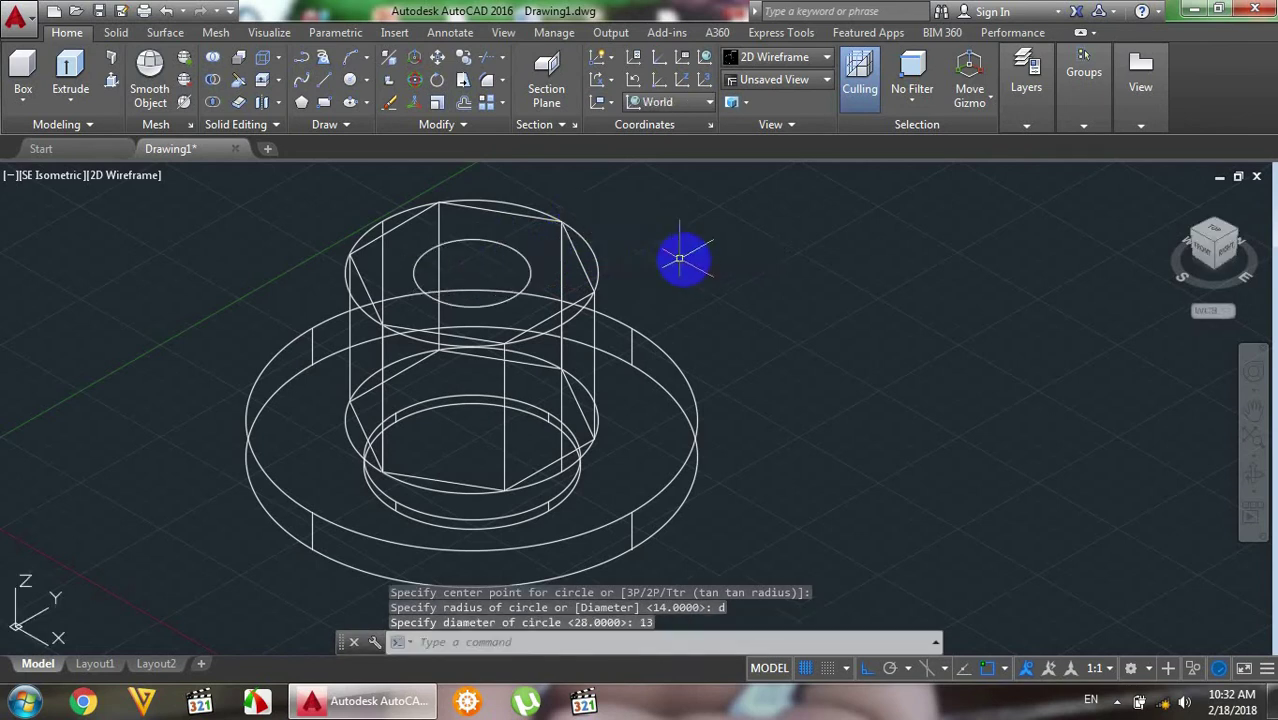
pyautogui.scroll(-2, 685, 260)
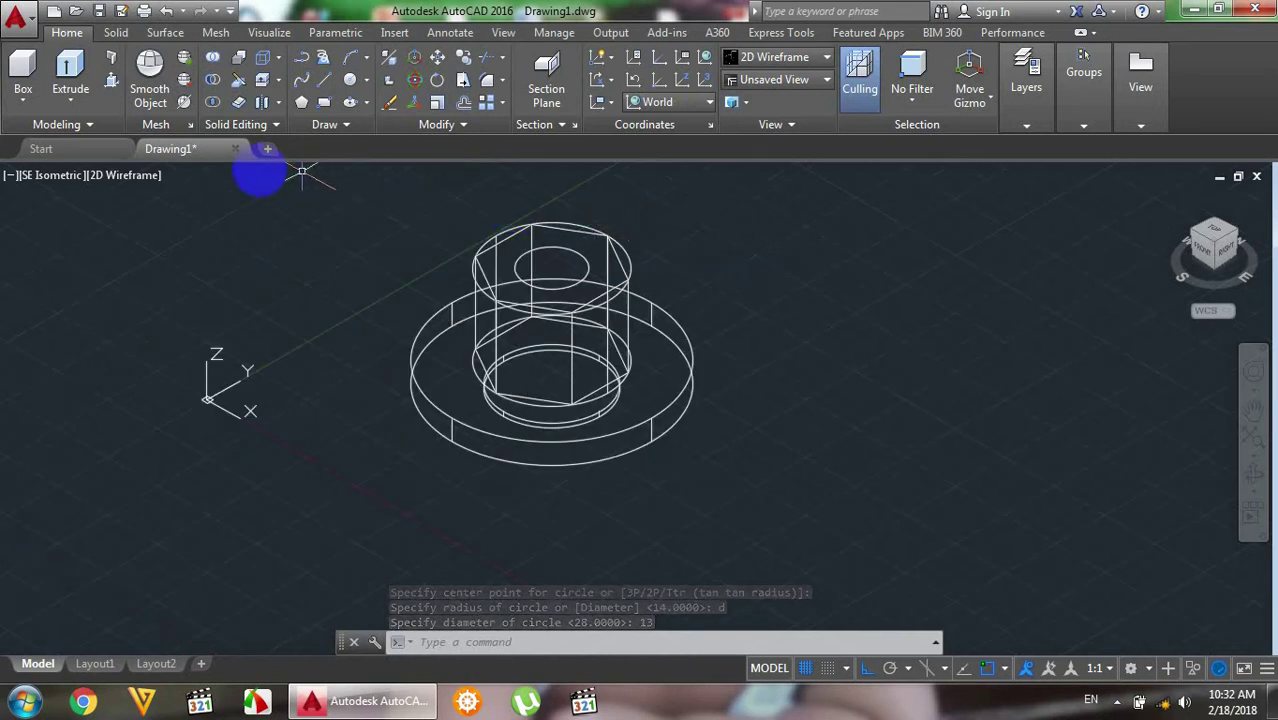
# - Extrude the 13-diameter top circle 12 units upward into a round boss
pyautogui.click(72, 78)
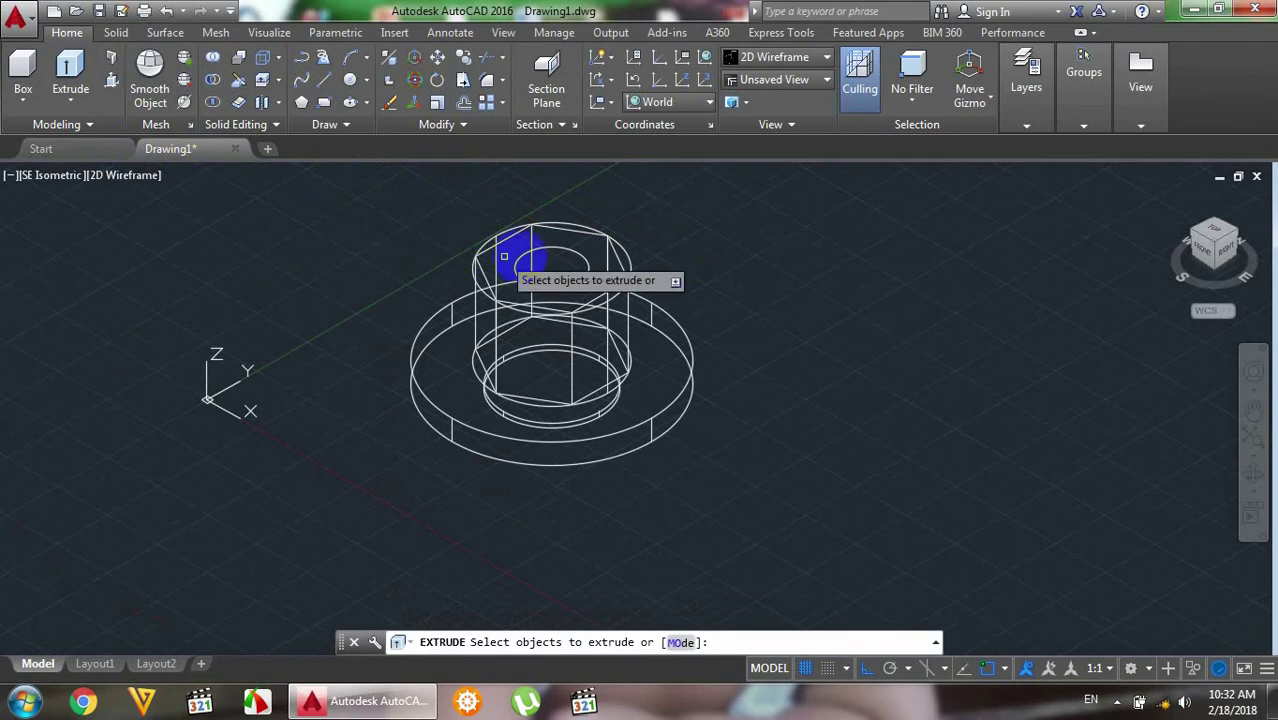
pyautogui.click(550, 249)
pyautogui.rightClick(552, 250)
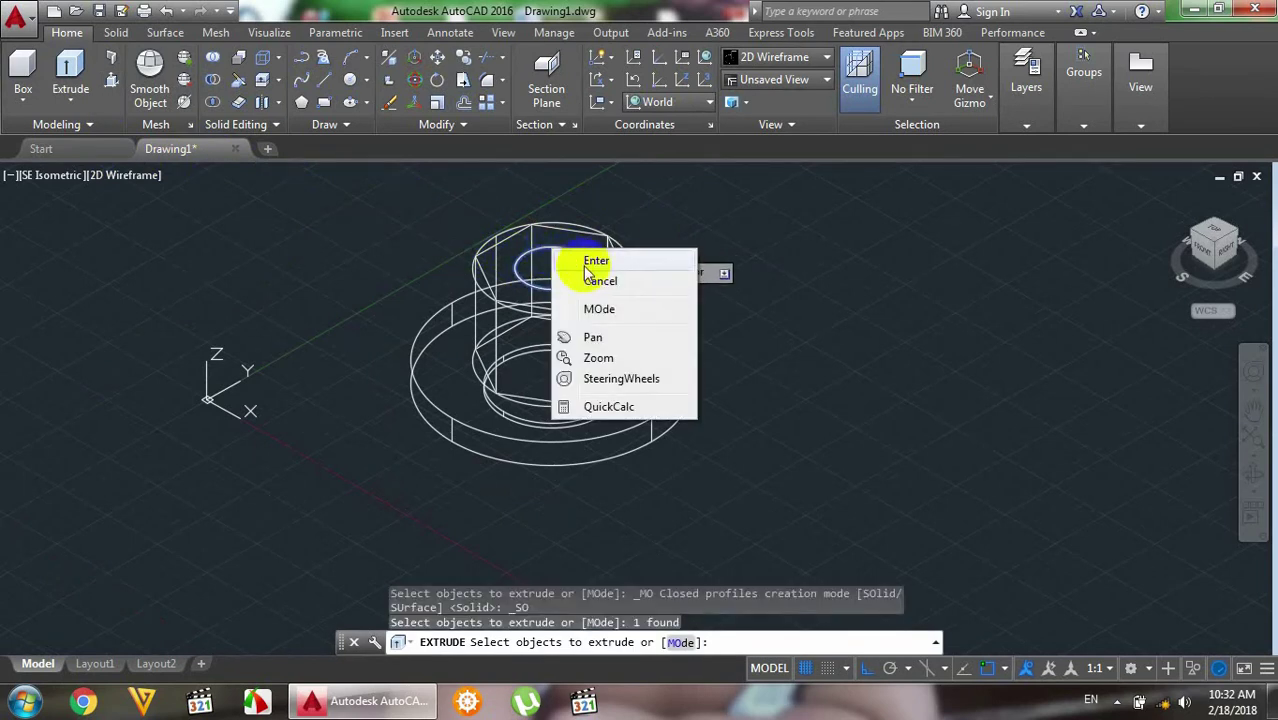
pyautogui.click(596, 262)
pyautogui.write('12')
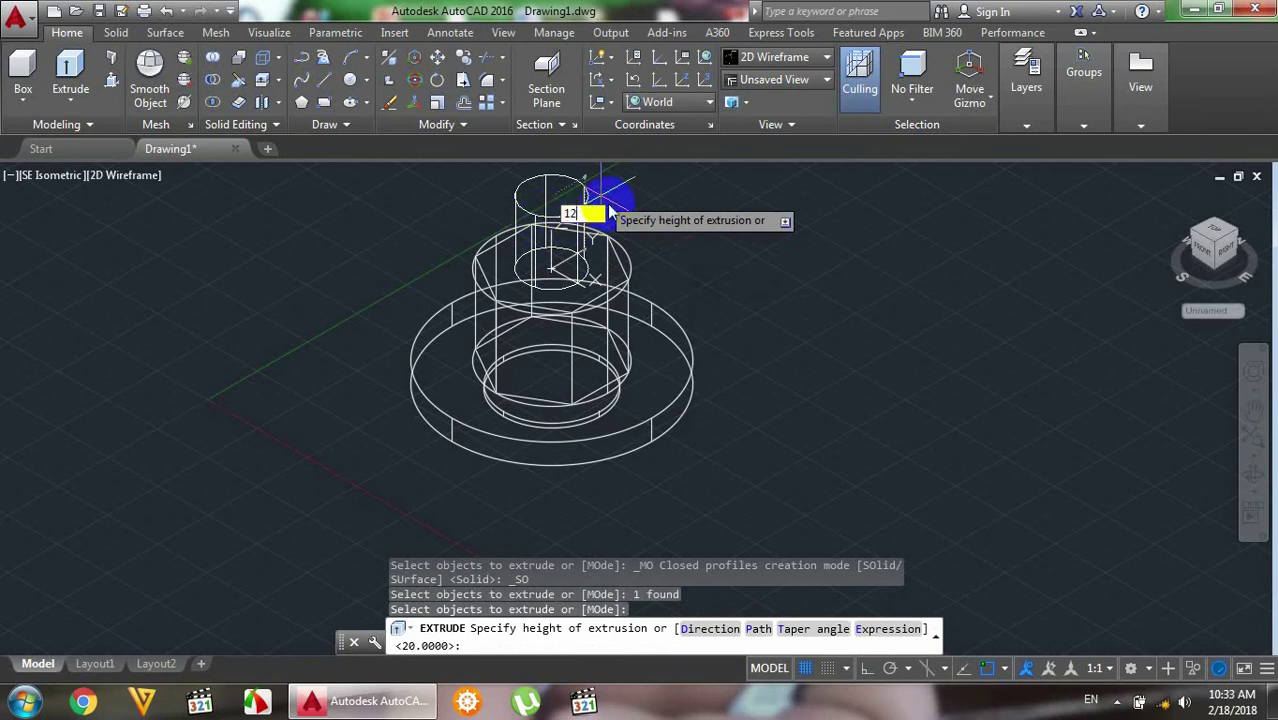
pyautogui.press('Return')
pyautogui.scroll(-2, 450, 275)
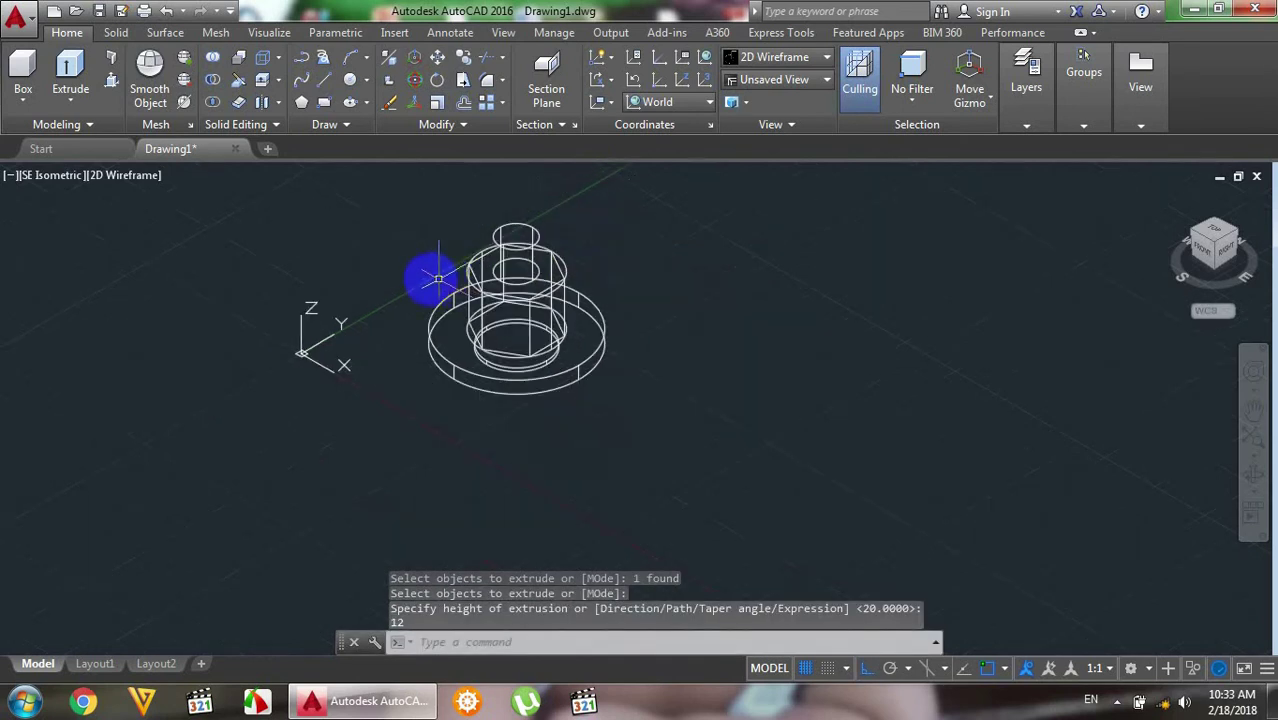
pyautogui.scroll(2, 400, 220)
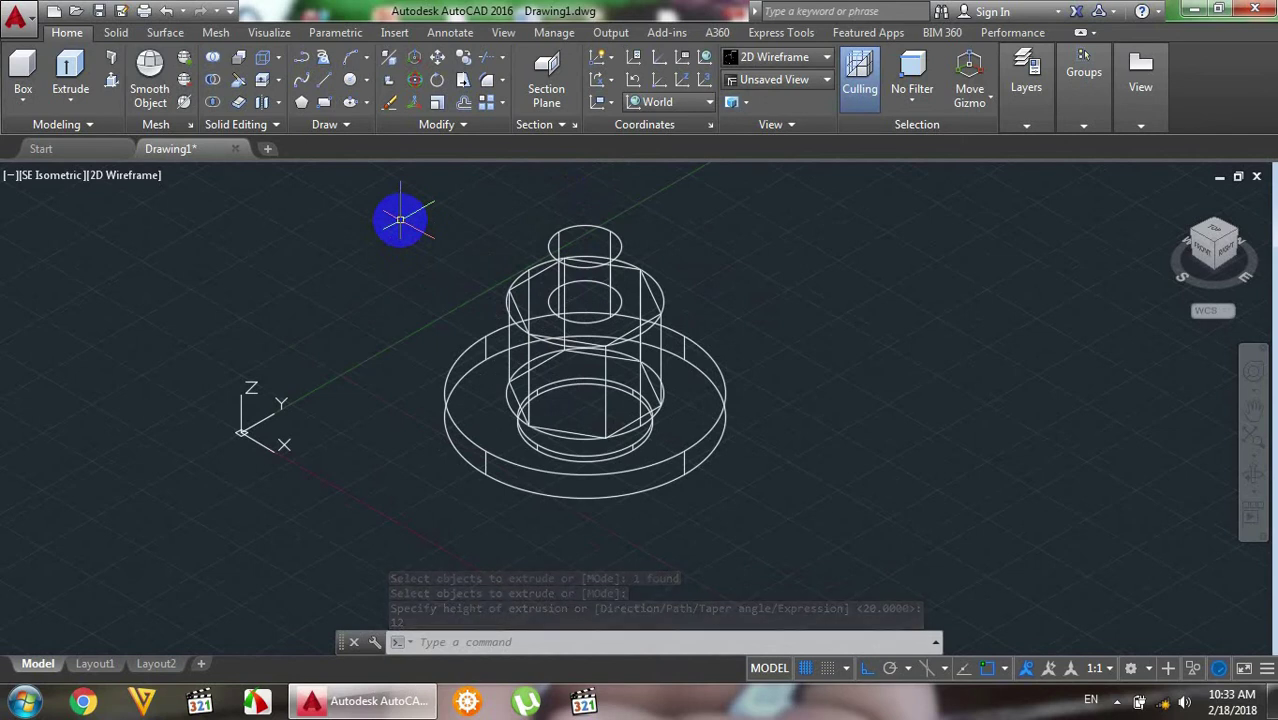
# - Switch the viewport to the Shaded visual style to view the solids
pyautogui.click(140, 177)
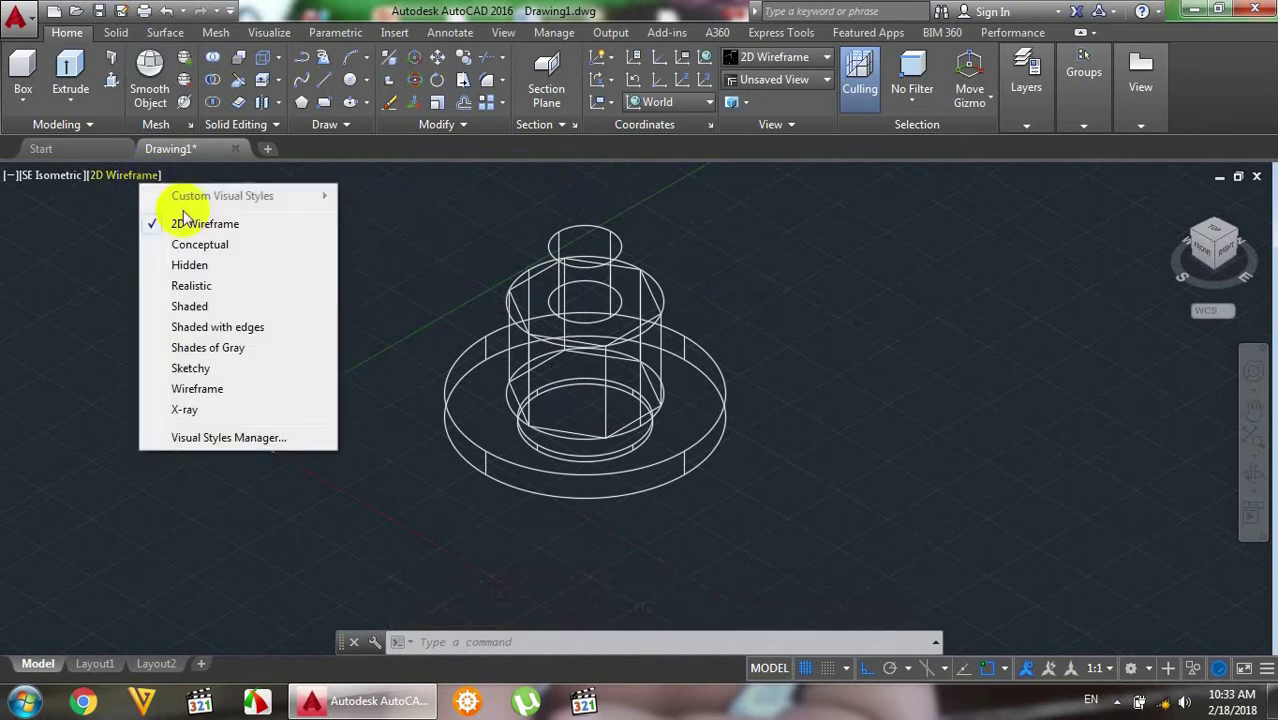
pyautogui.click(212, 304)
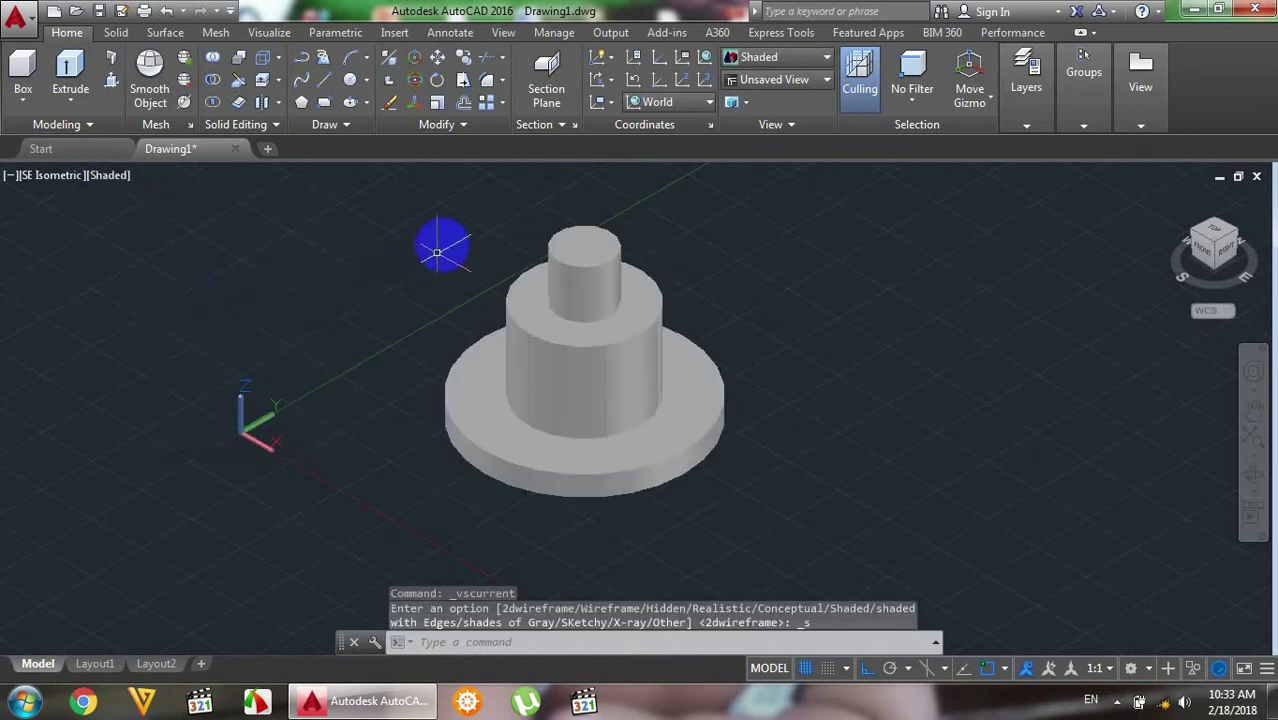
pyautogui.scroll(2, 440, 238)
pyautogui.scroll(1, 440, 238)
# - Return the viewport to the 2D Wireframe visual style
pyautogui.scroll(-2, 440, 238)
pyautogui.scroll(2, 440, 238)
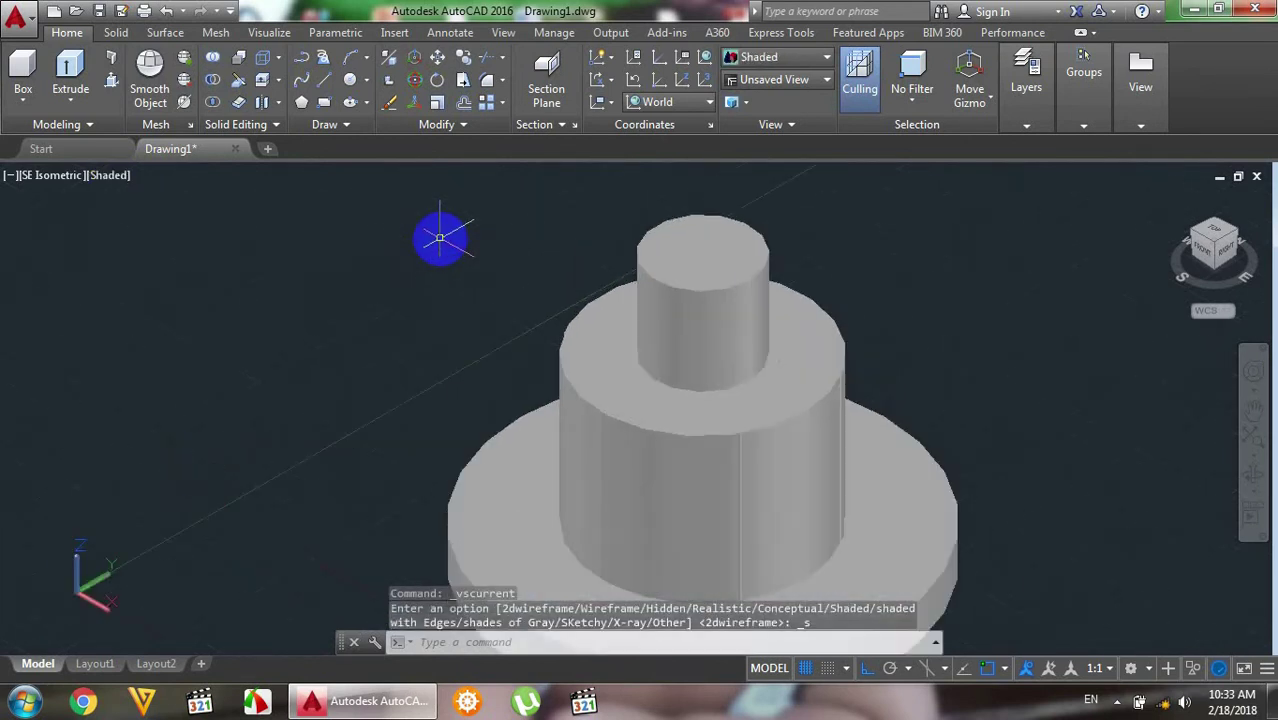
pyautogui.scroll(-2, 440, 238)
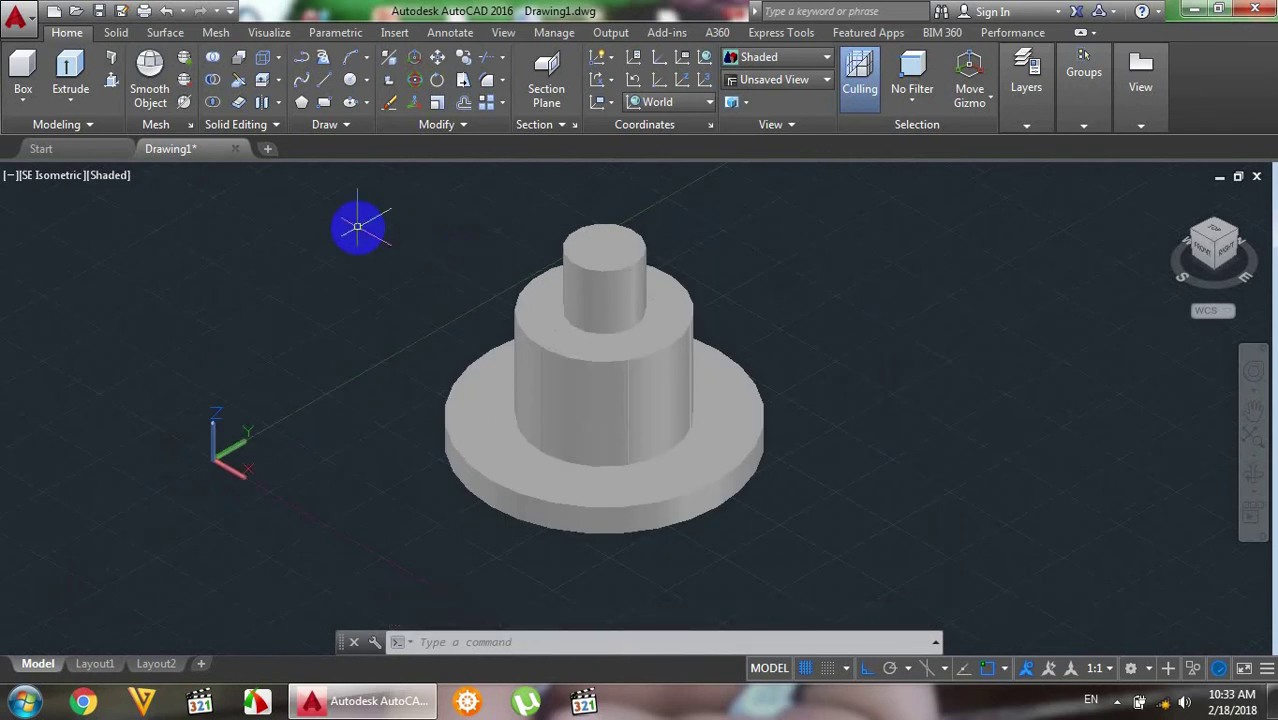
pyautogui.click(110, 177)
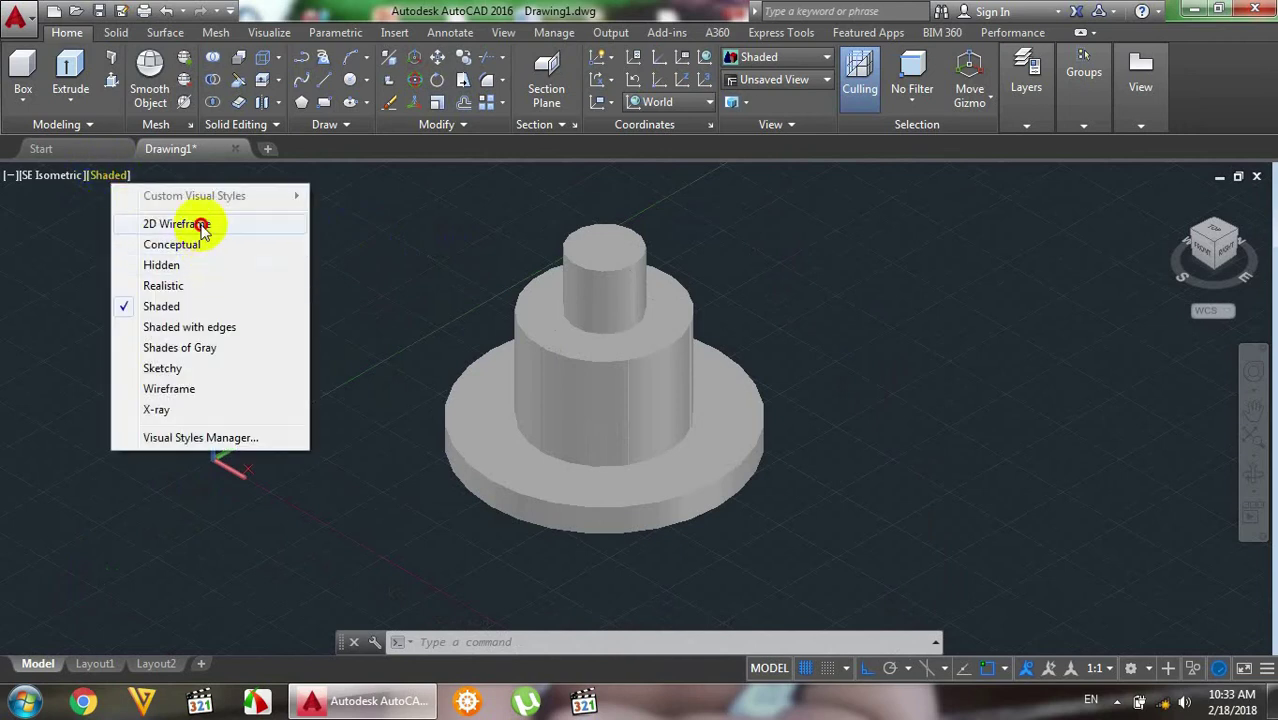
pyautogui.click(200, 219)
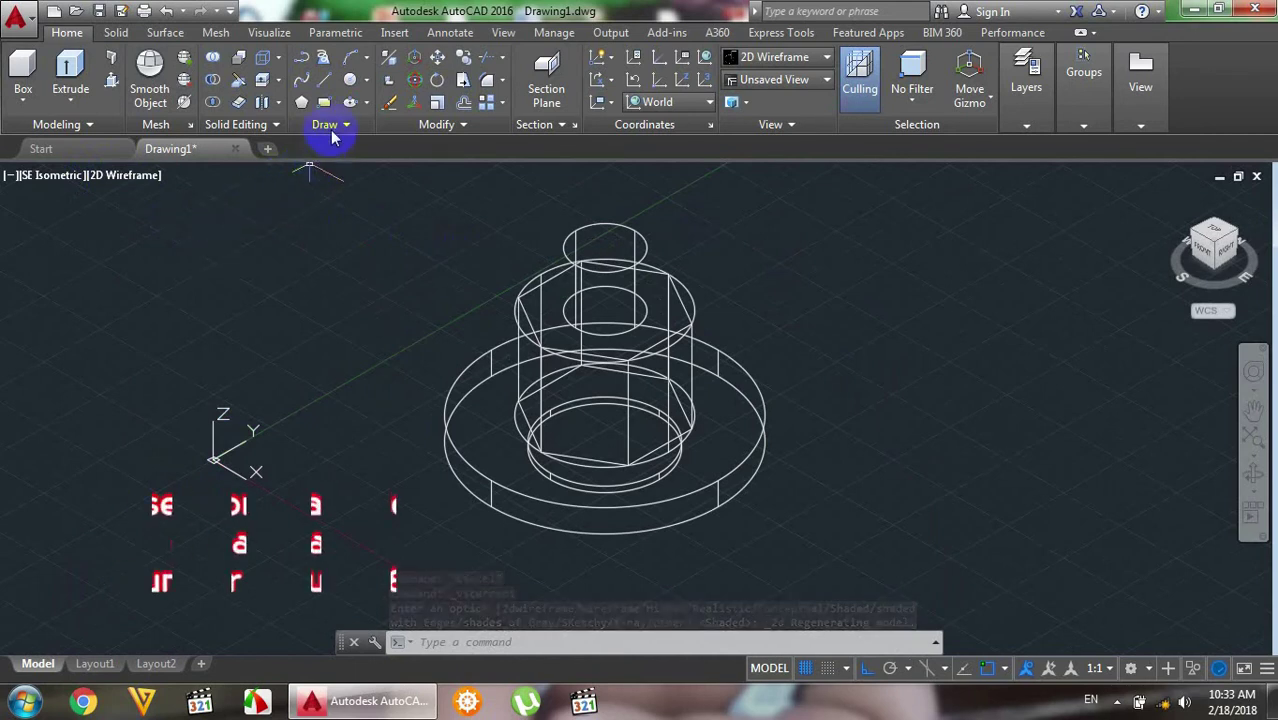
# - Start a helix centred on top of the bolt shaft with base and top radius 6.5
pyautogui.click(335, 124)
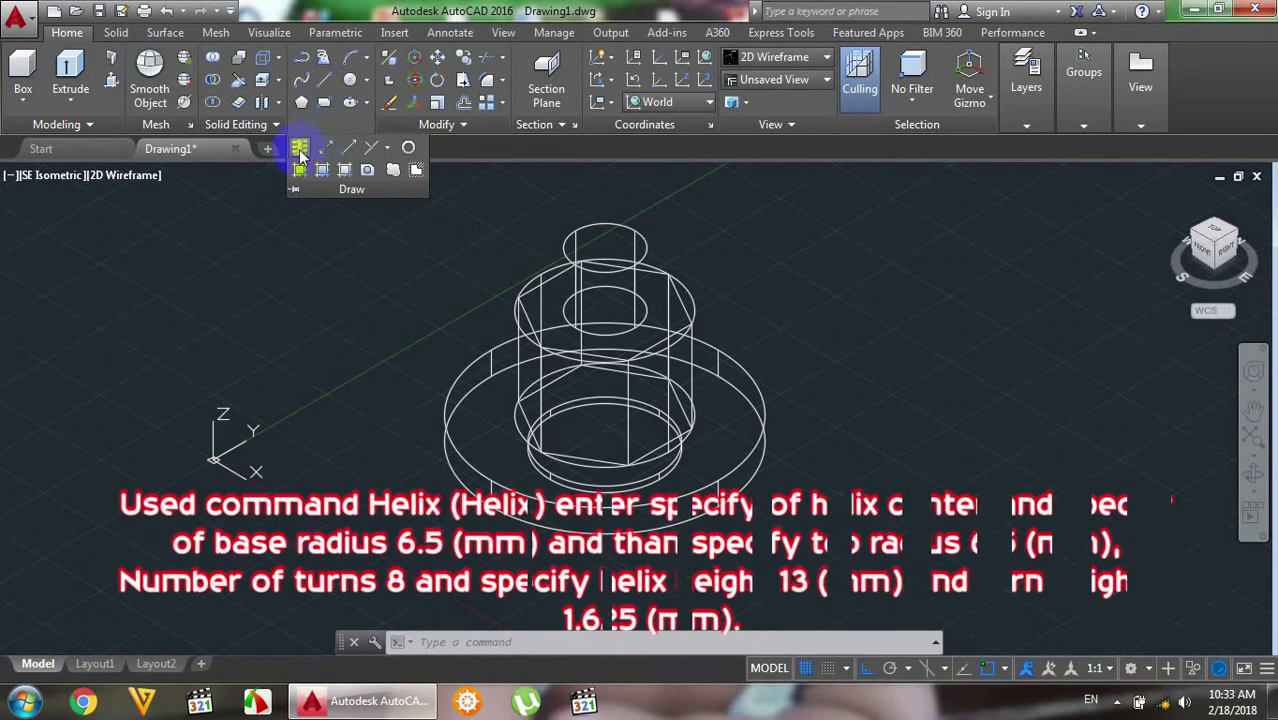
pyautogui.click(299, 150)
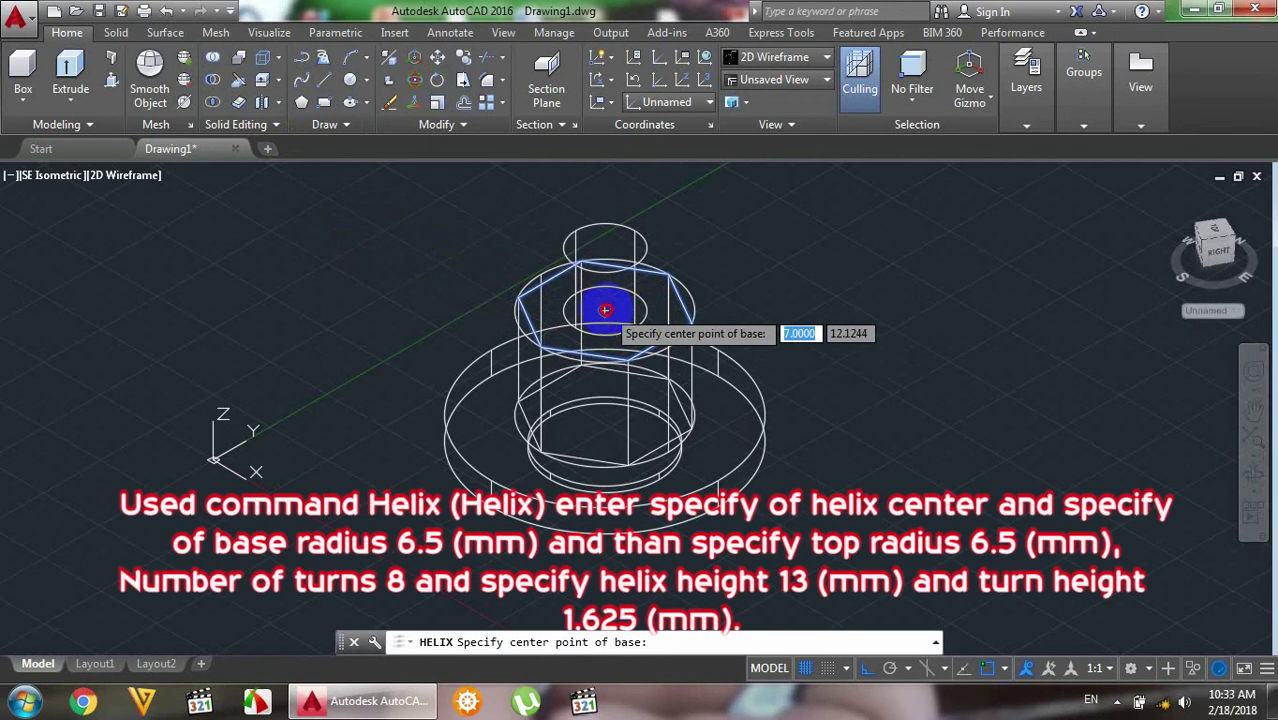
pyautogui.click(605, 310)
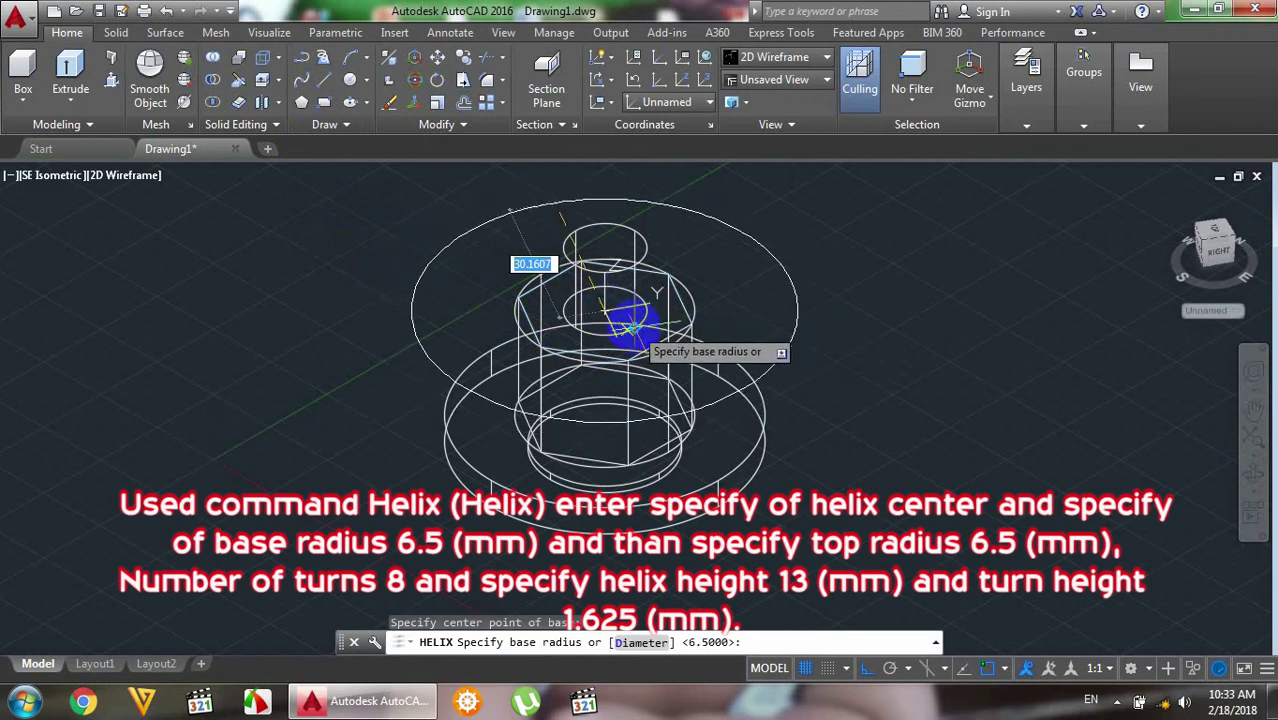
pyautogui.scroll(4, 630, 325)
pyautogui.press('Return')
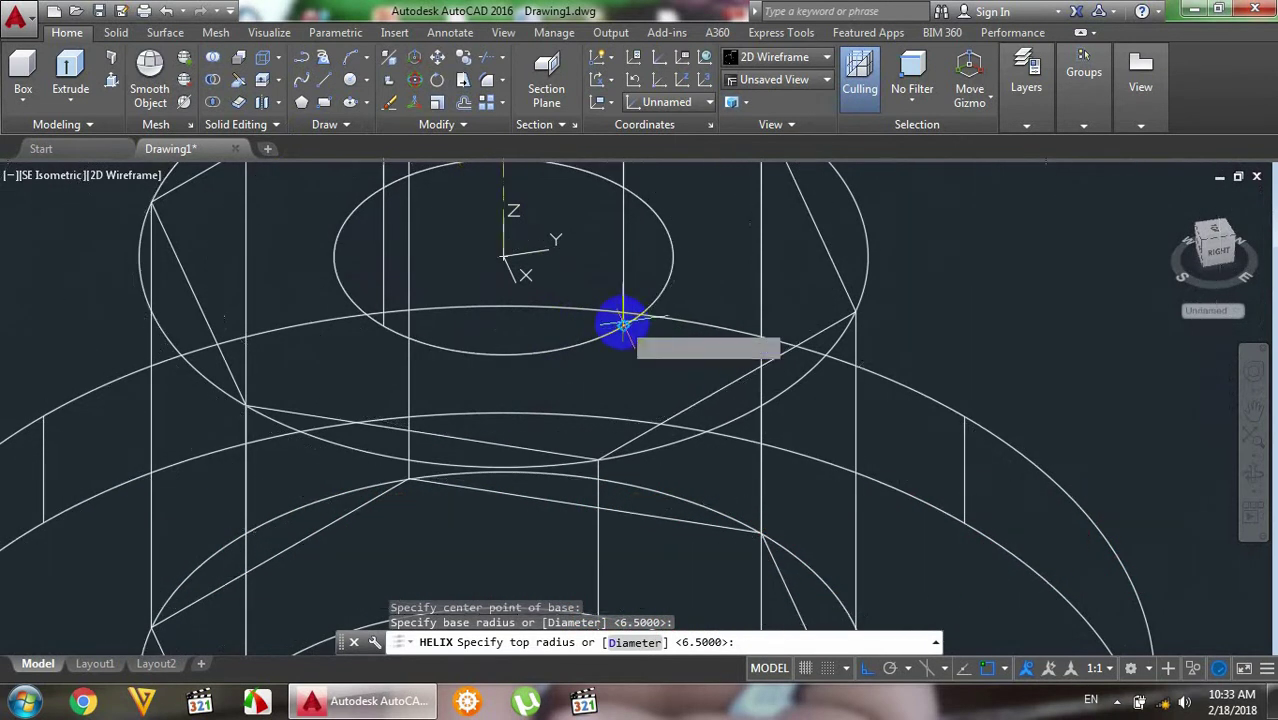
pyautogui.press('Return')
# - Give the helix 8 turns and a height of 13
pyautogui.scroll(-2, 622, 325)
pyautogui.scroll(-3, 622, 322)
pyautogui.scroll(-1, 622, 318)
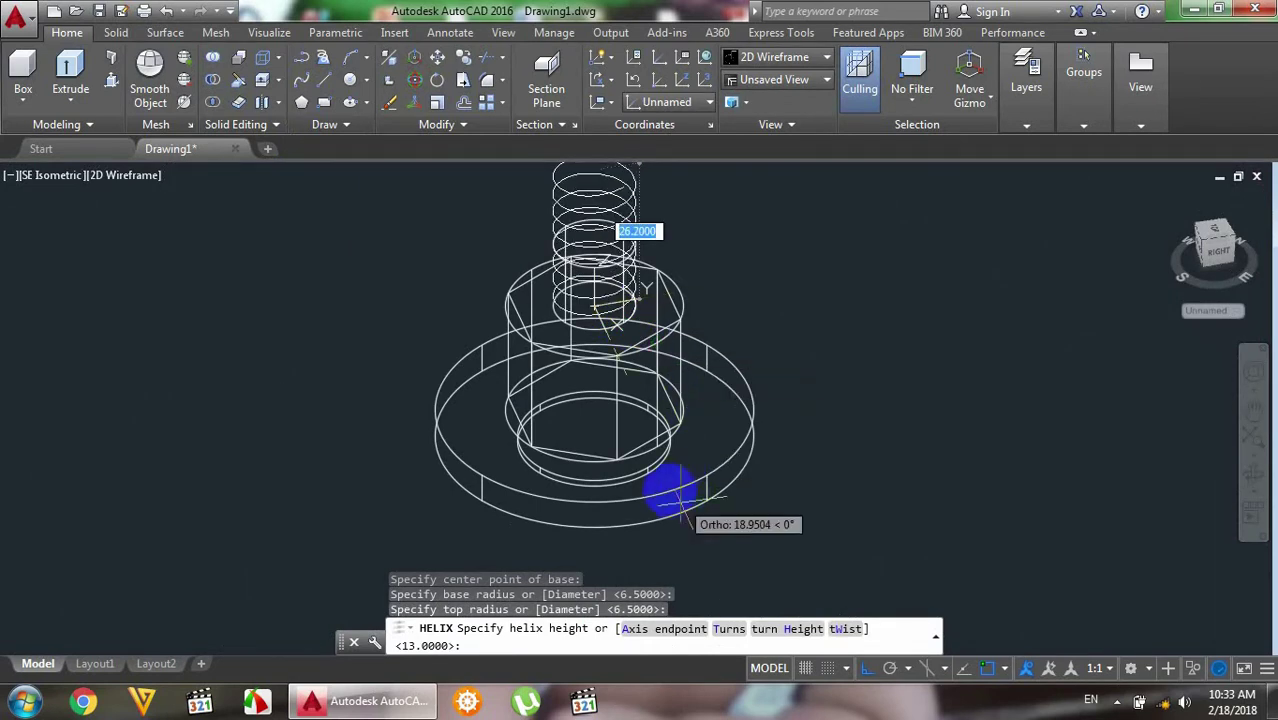
pyautogui.click(729, 630)
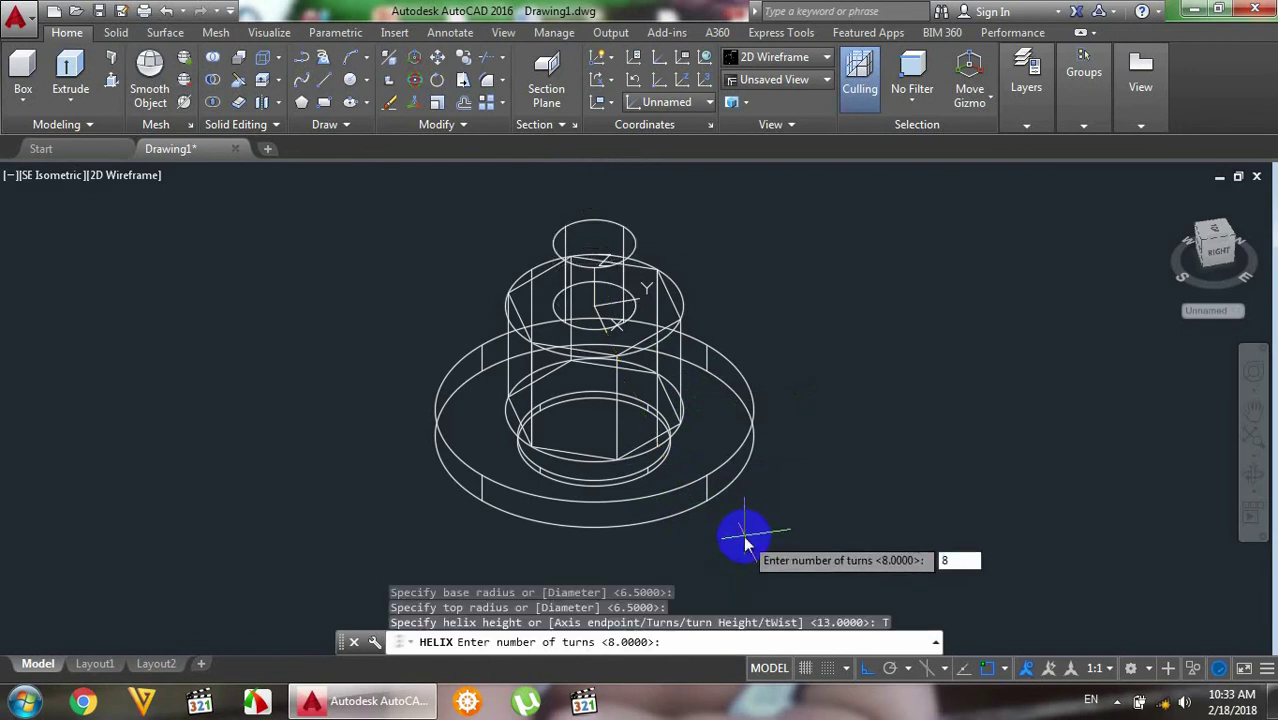
pyautogui.press('Return')
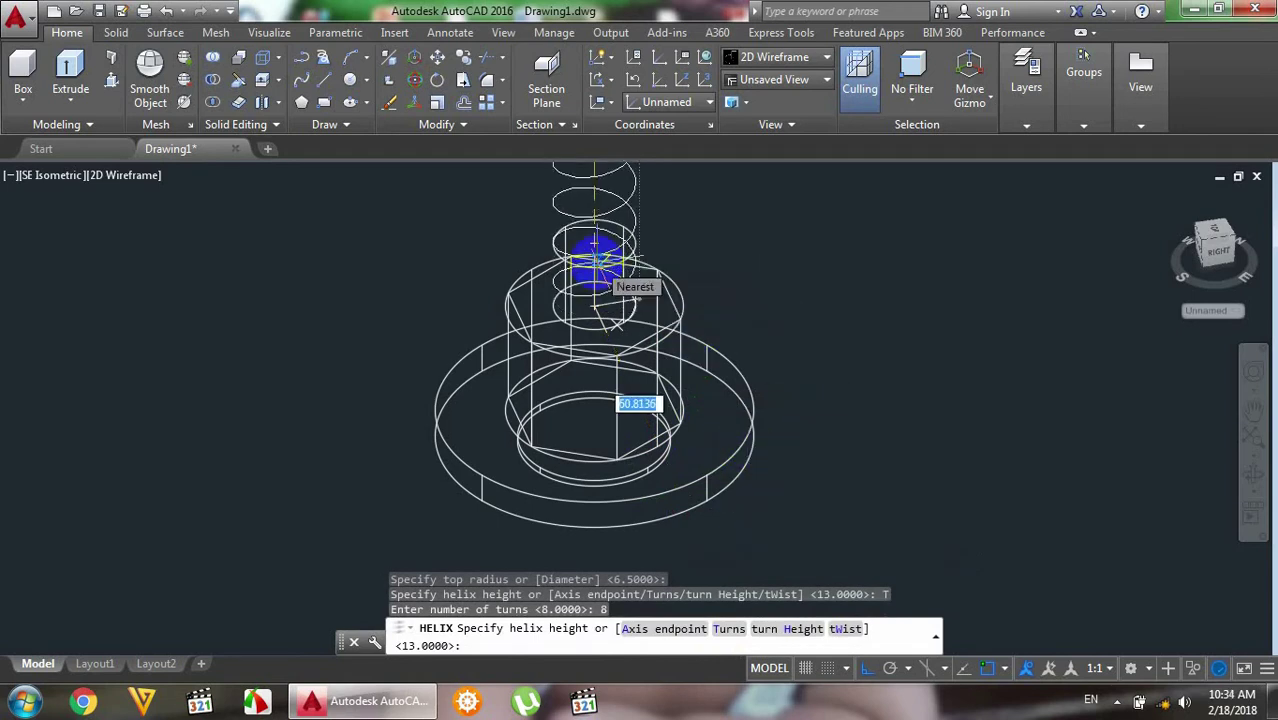
pyautogui.write('13')
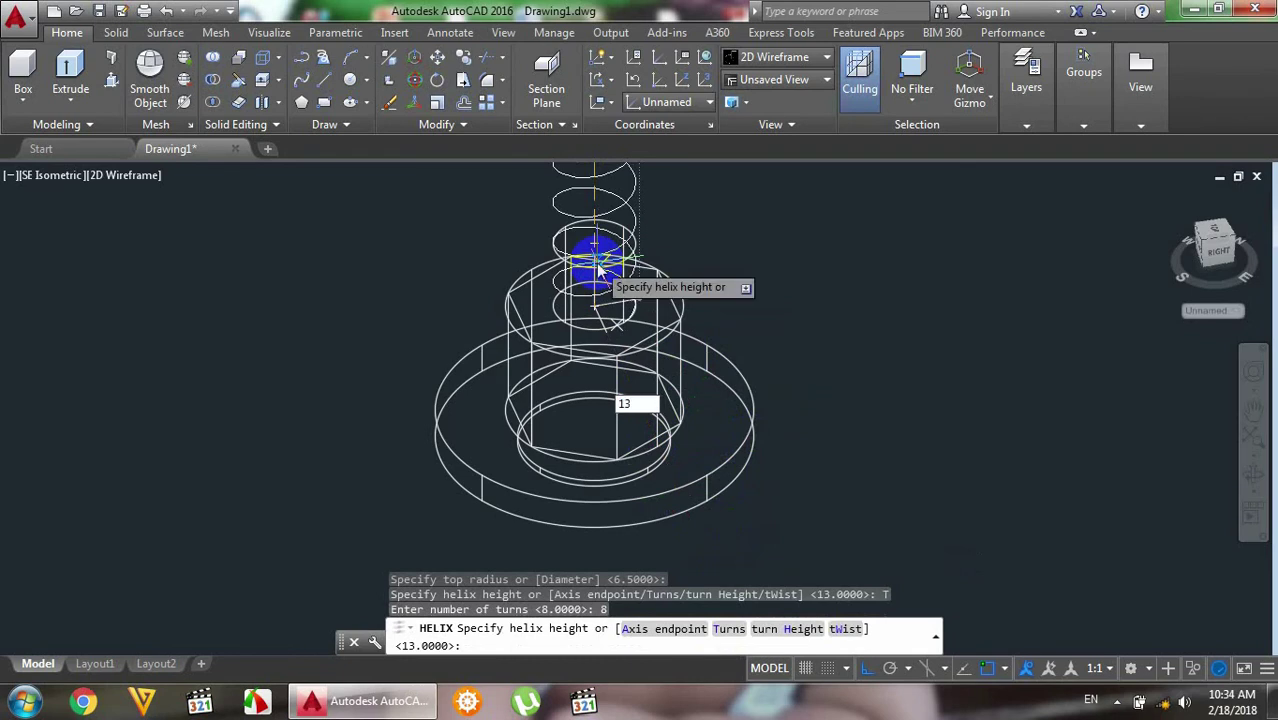
pyautogui.press('Return')
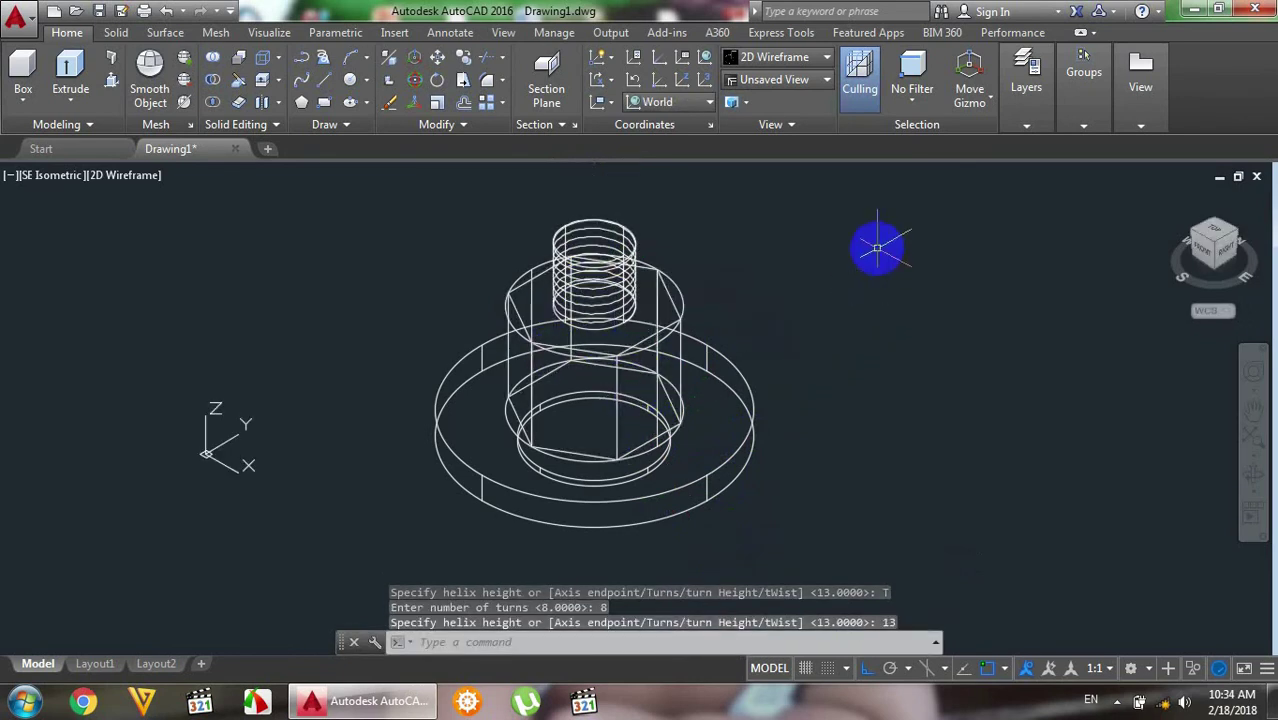
pyautogui.write('M')
pyautogui.press('Return')
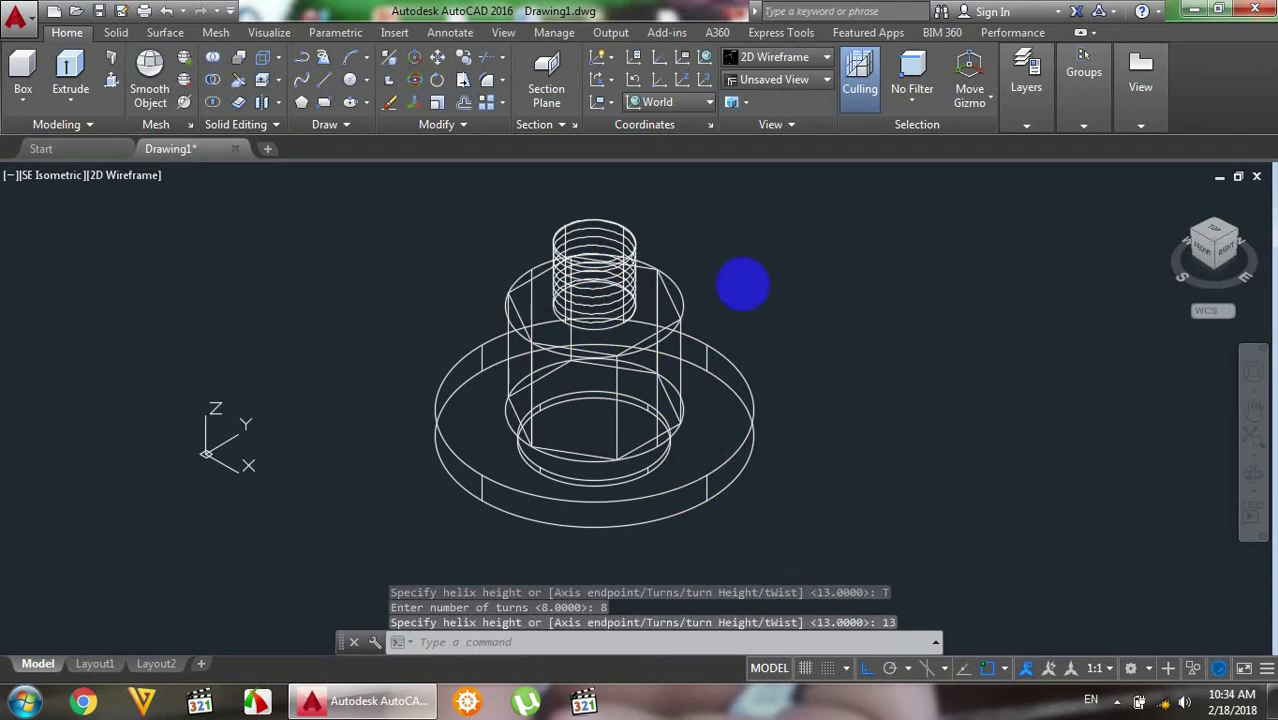
# - Move the helix 0.5 units down along the bolt's Z axis
pyautogui.click(603, 305)
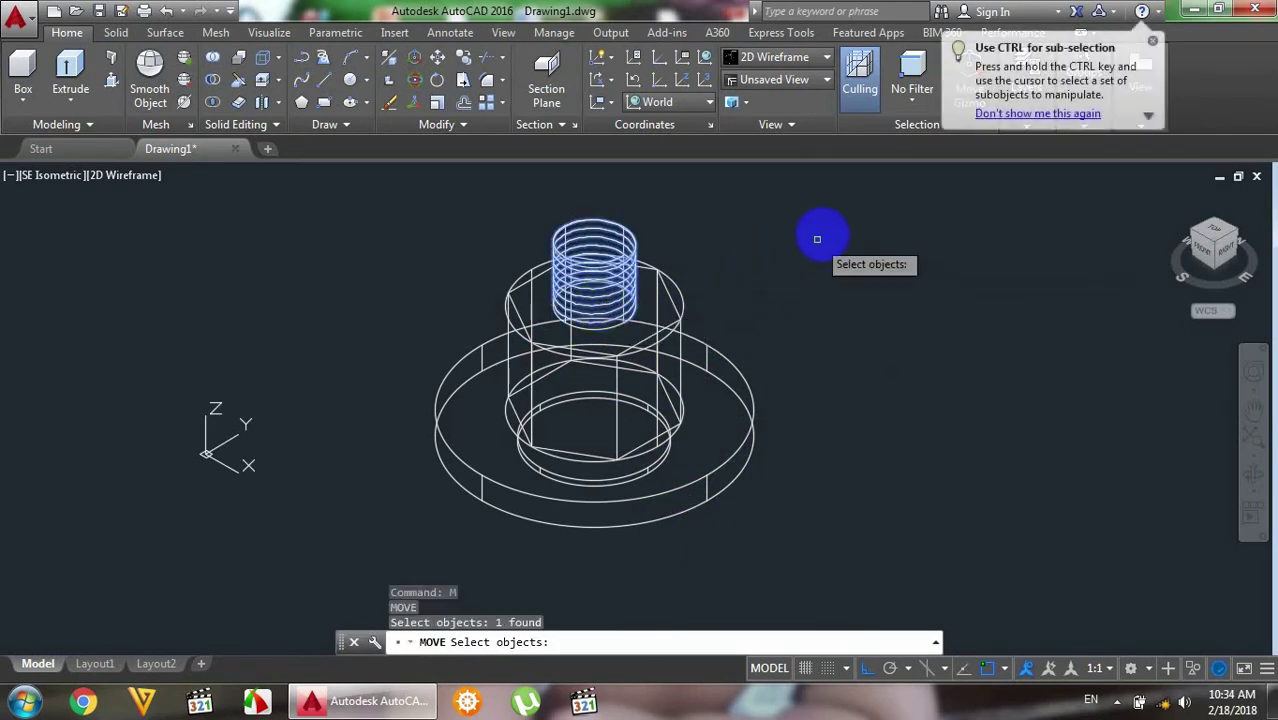
pyautogui.press('Return')
pyautogui.click(828, 234)
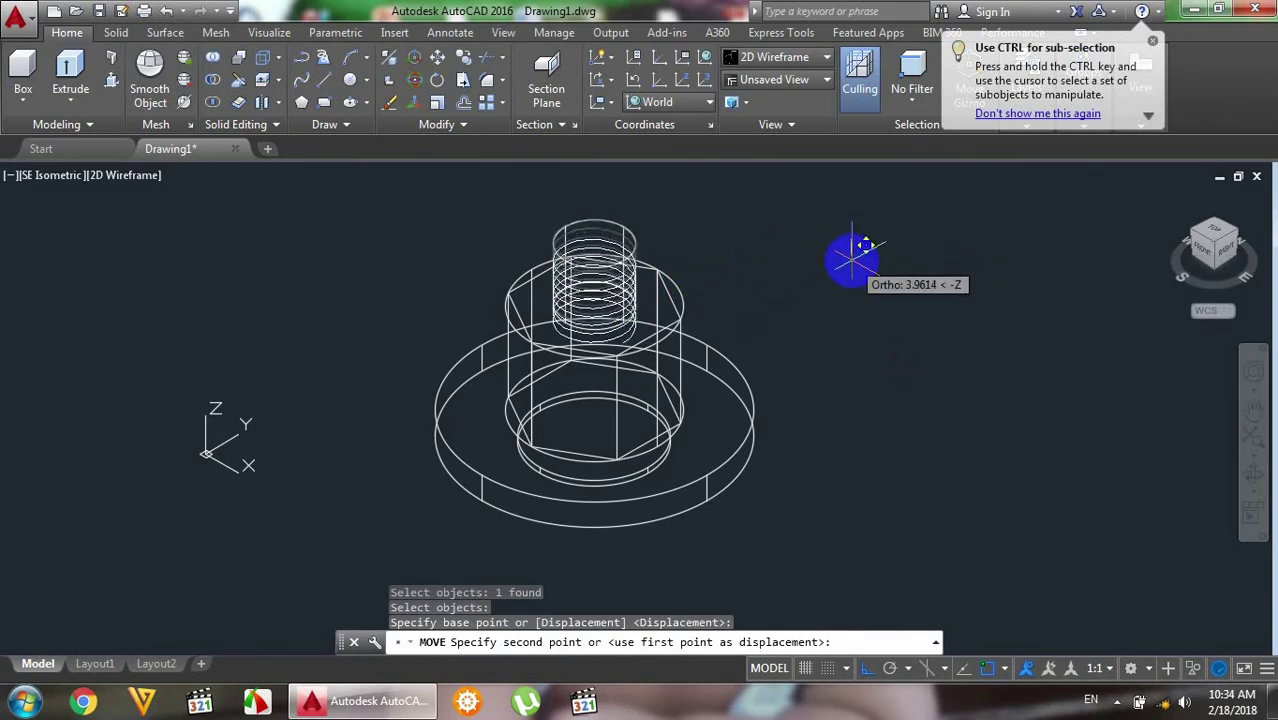
pyautogui.write('.5')
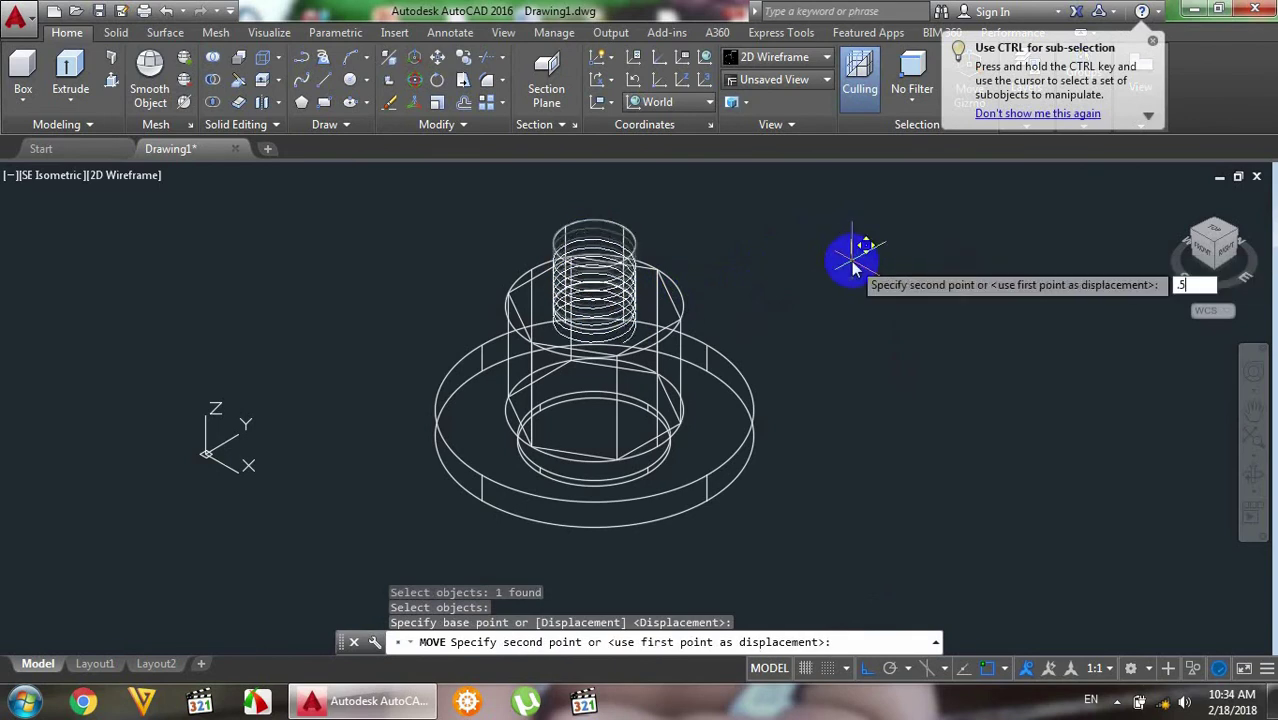
pyautogui.press('Return')
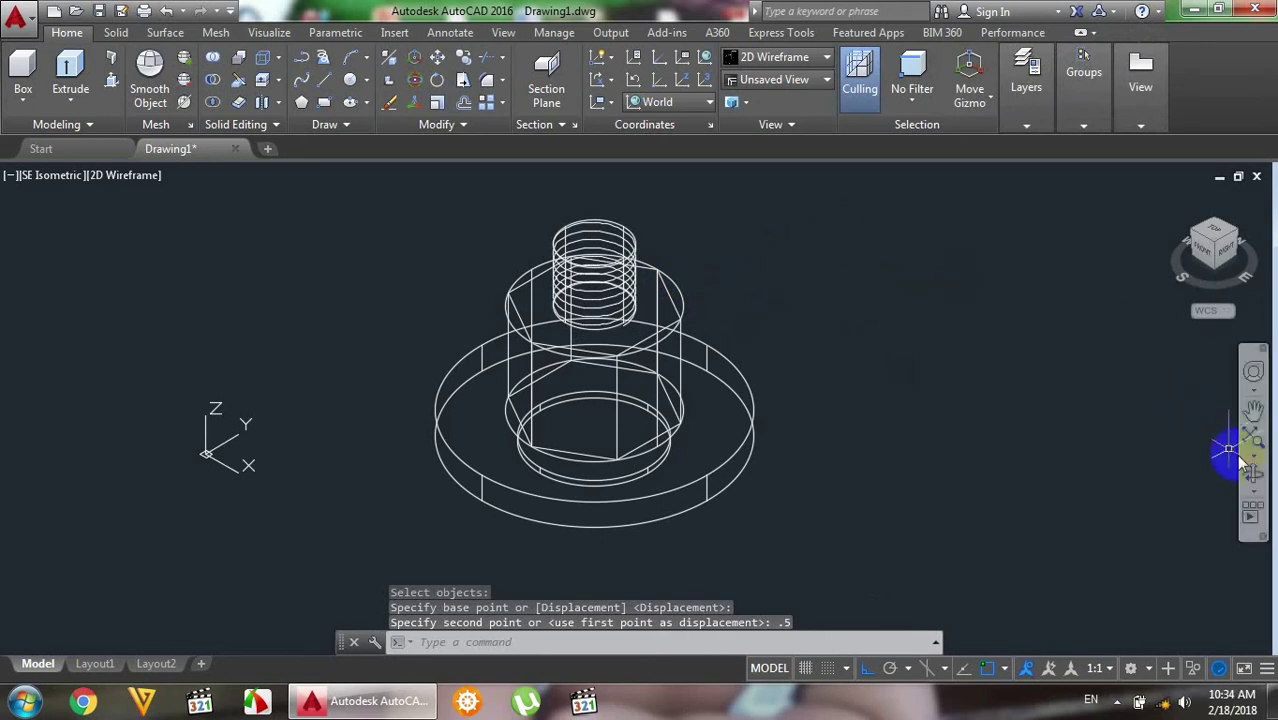
# - Orbit to a lower side view and select the thread helix for inspection
pyautogui.click(1257, 480)
pyautogui.moveTo(765, 282)
pyautogui.mouseDown()
pyautogui.moveTo(728, 215)
pyautogui.moveTo(685, 217)
pyautogui.moveTo(739, 220)
pyautogui.moveTo(768, 254)
pyautogui.moveTo(725, 205)
pyautogui.moveTo(693, 208)
pyautogui.moveTo(759, 238)
pyautogui.moveTo(747, 214)
pyautogui.mouseUp()
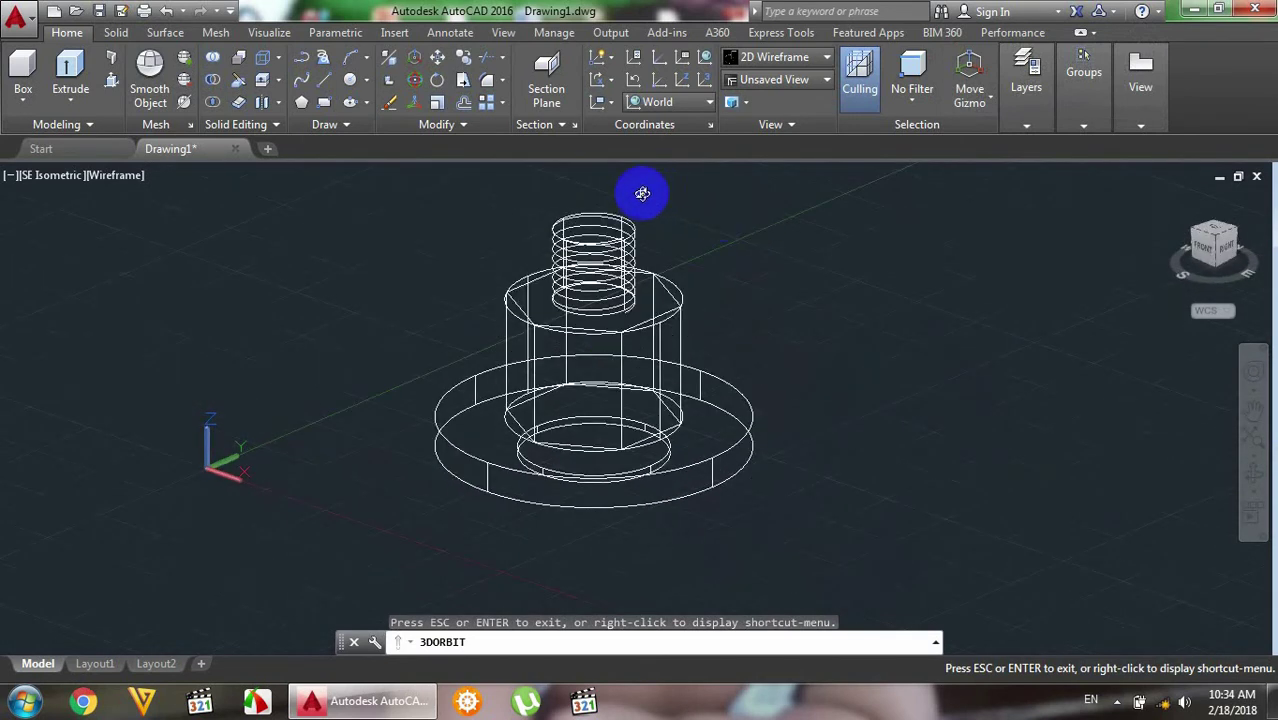
pyautogui.scroll(2, 641, 193)
pyautogui.rightClick(820, 243)
pyautogui.click(850, 251)
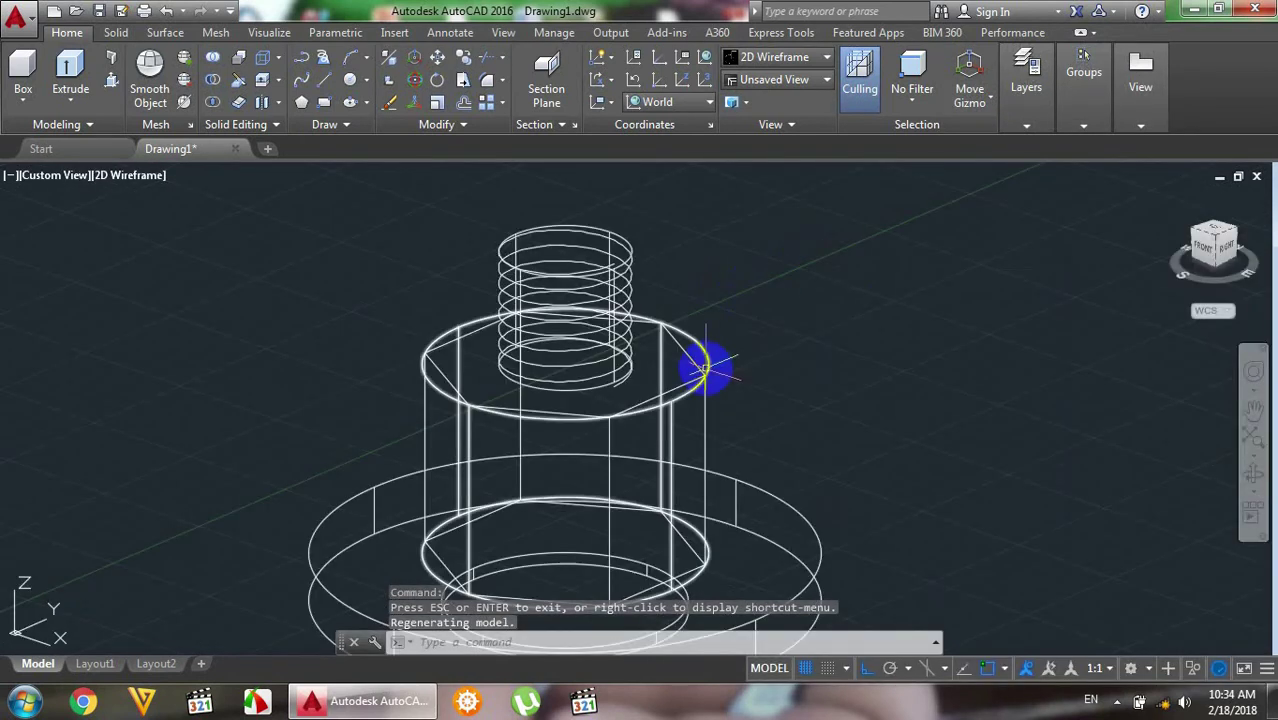
pyautogui.scroll(3, 712, 358)
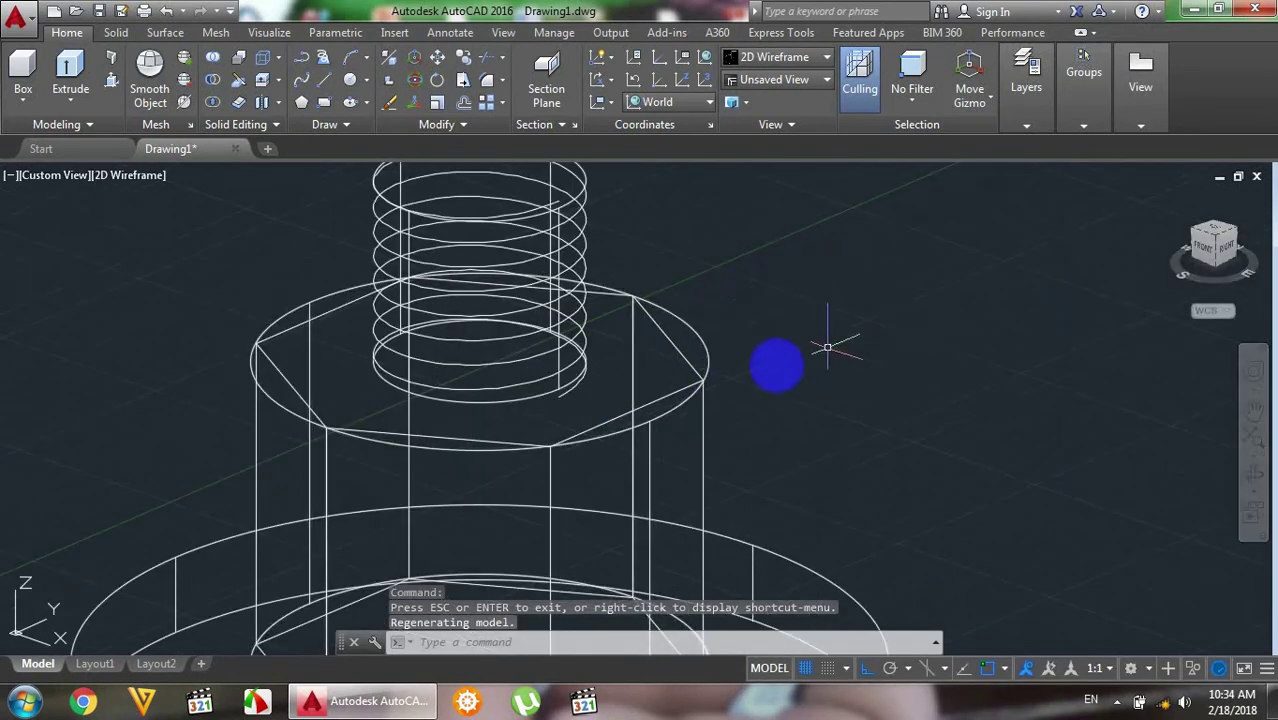
pyautogui.click(564, 398)
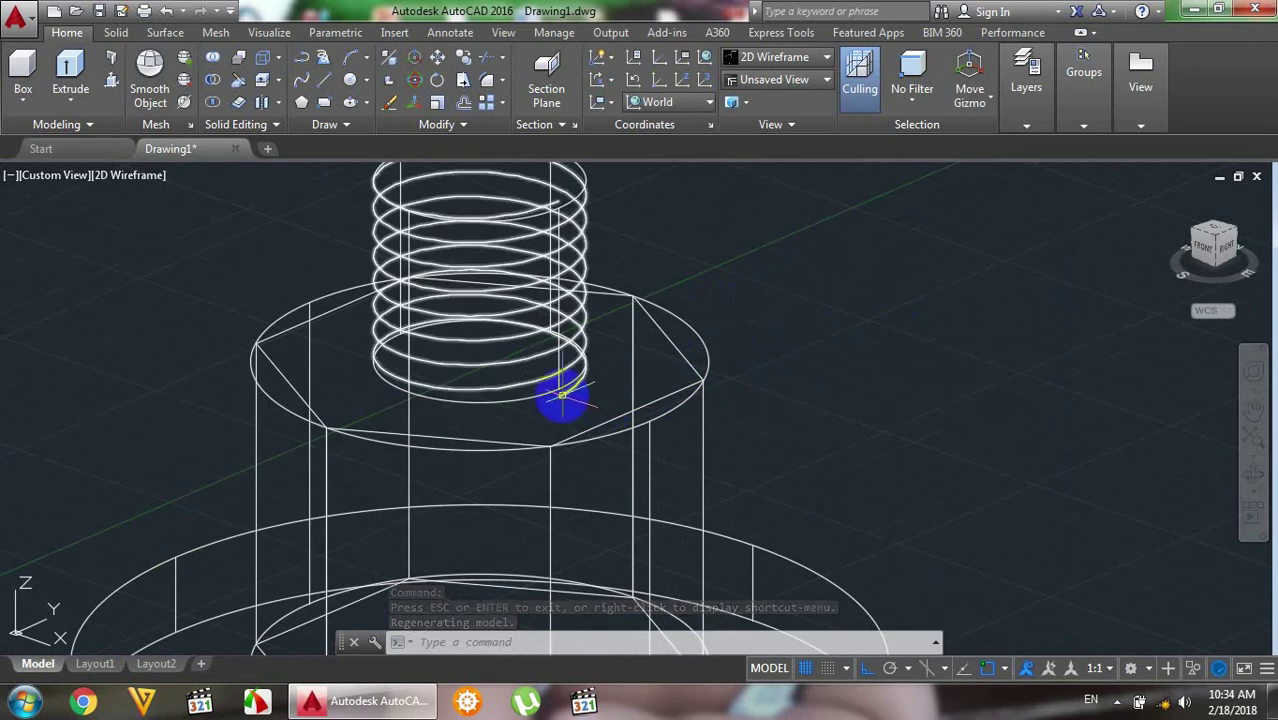
pyautogui.rightClick(560, 396)
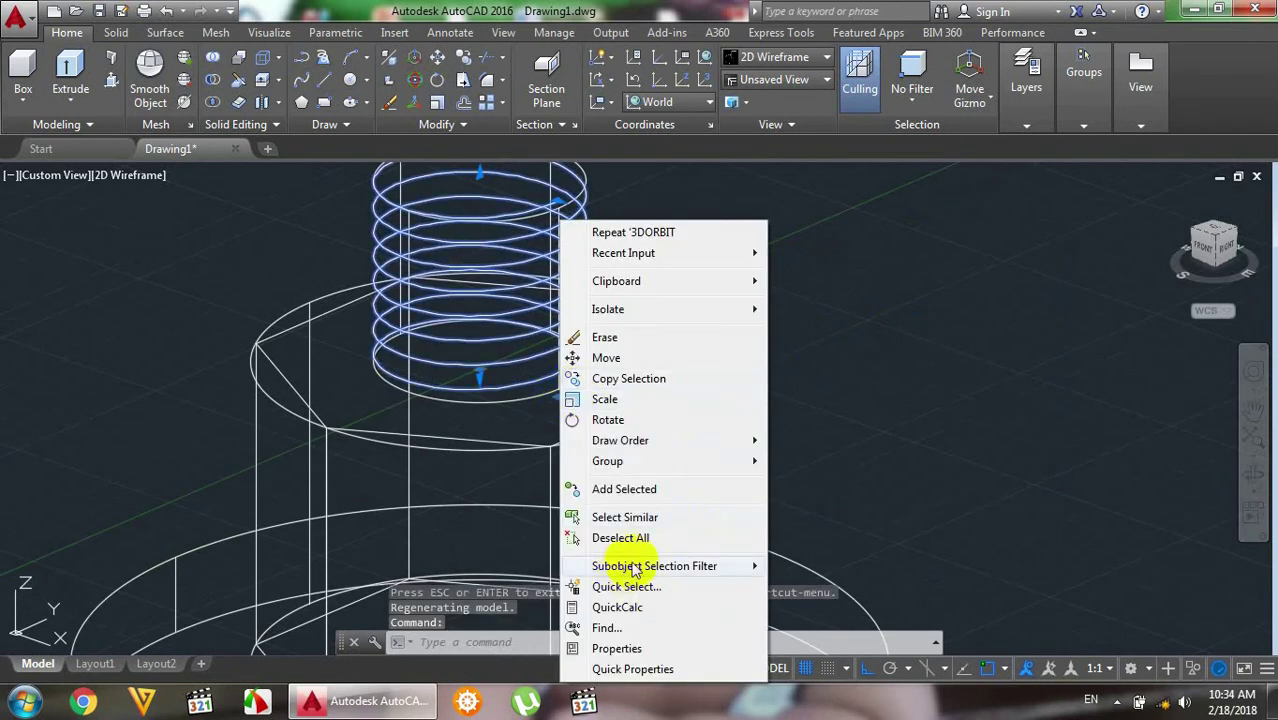
# - Review the helix properties, confirming 8 turns and a 1.625 turn height, then start a circle
pyautogui.click(617, 649)
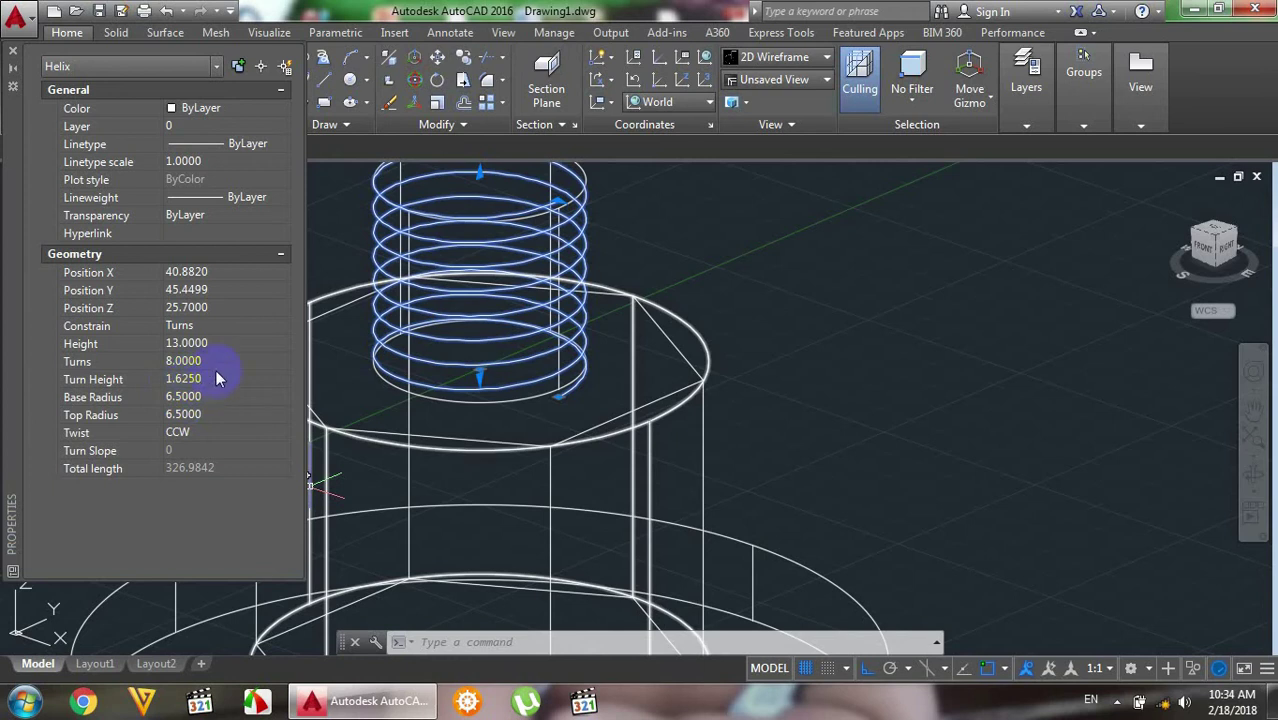
pyautogui.click(13, 53)
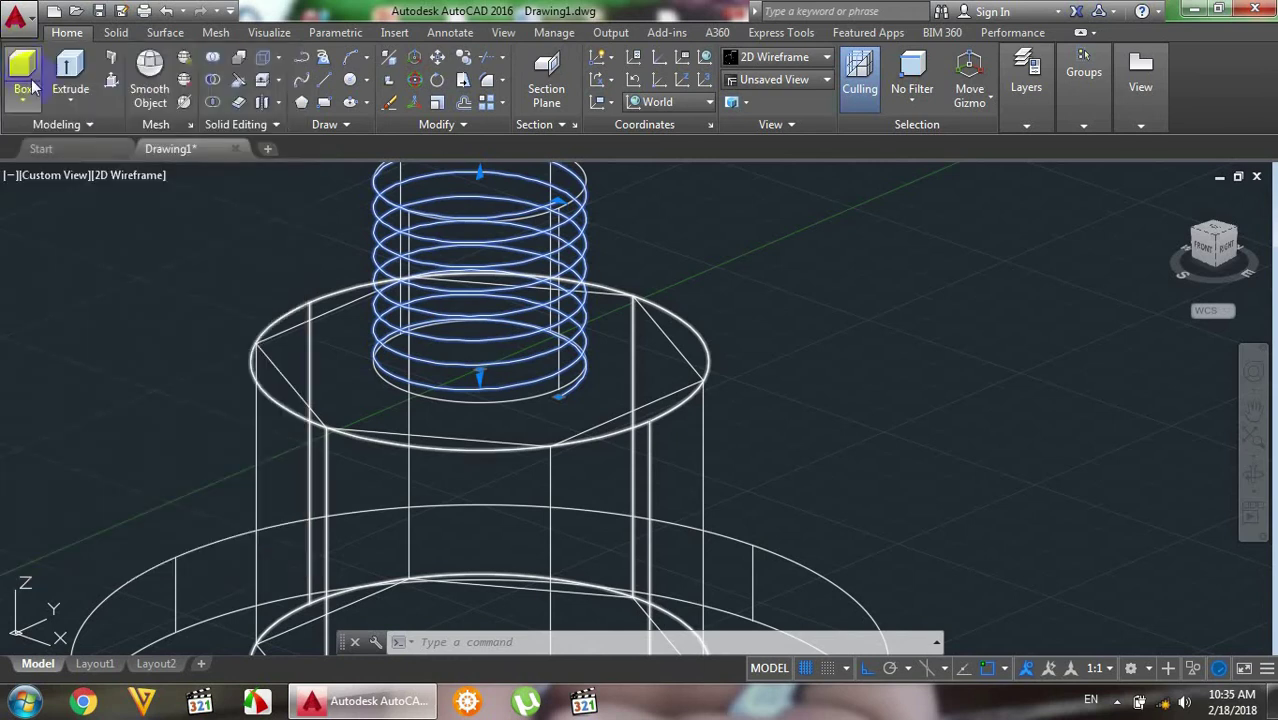
pyautogui.click(350, 80)
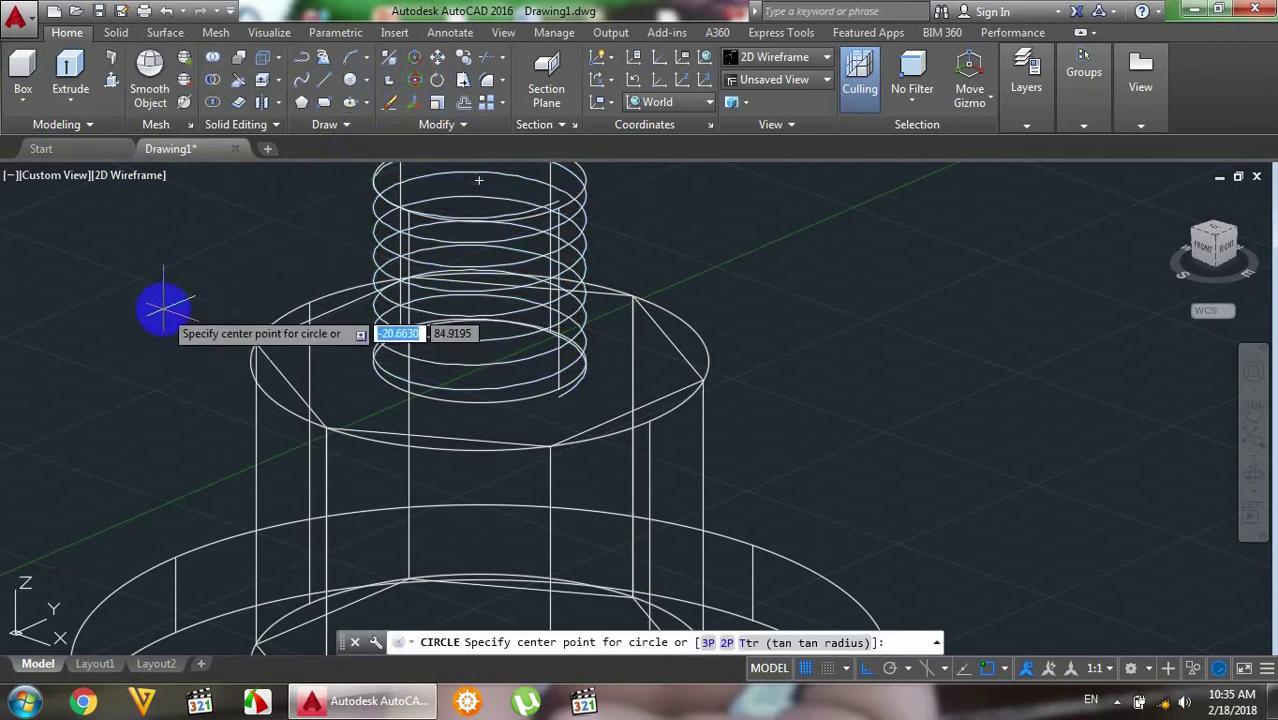
# - Draw a circle of diameter 1.625 beside the bolt
pyautogui.click(870, 372)
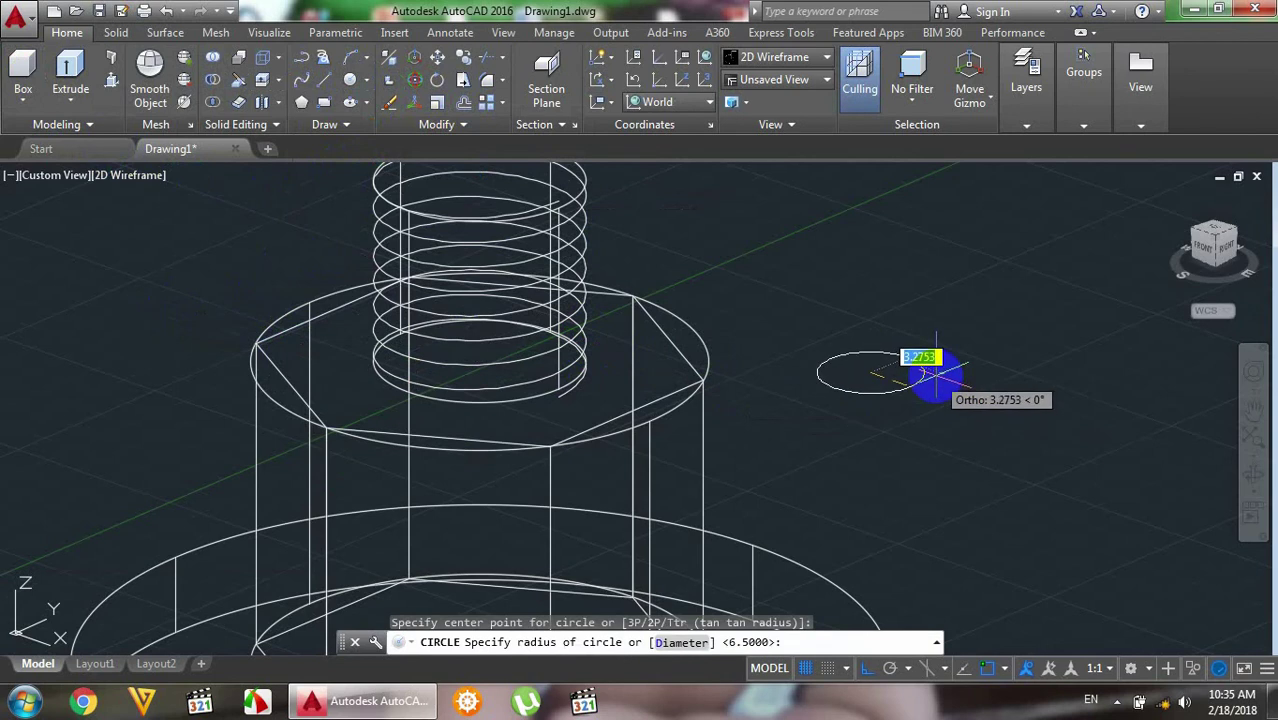
pyautogui.write('d')
pyautogui.press('Return')
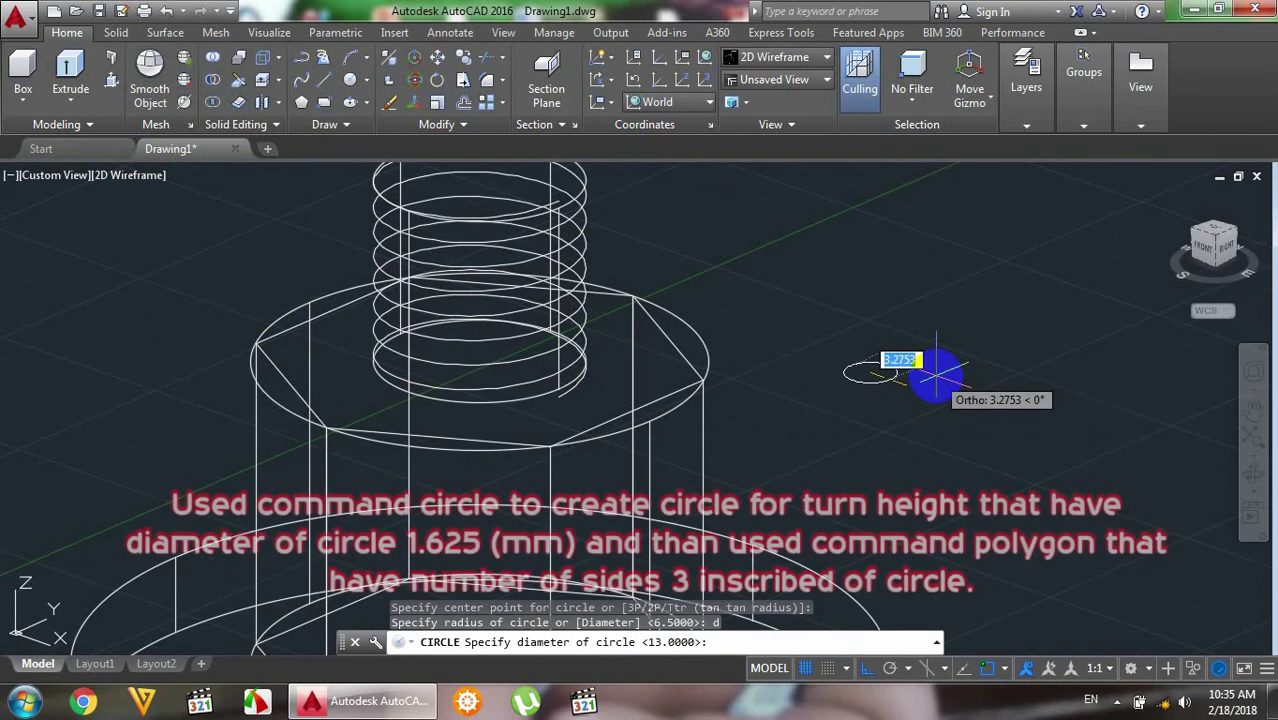
pyautogui.write('1')
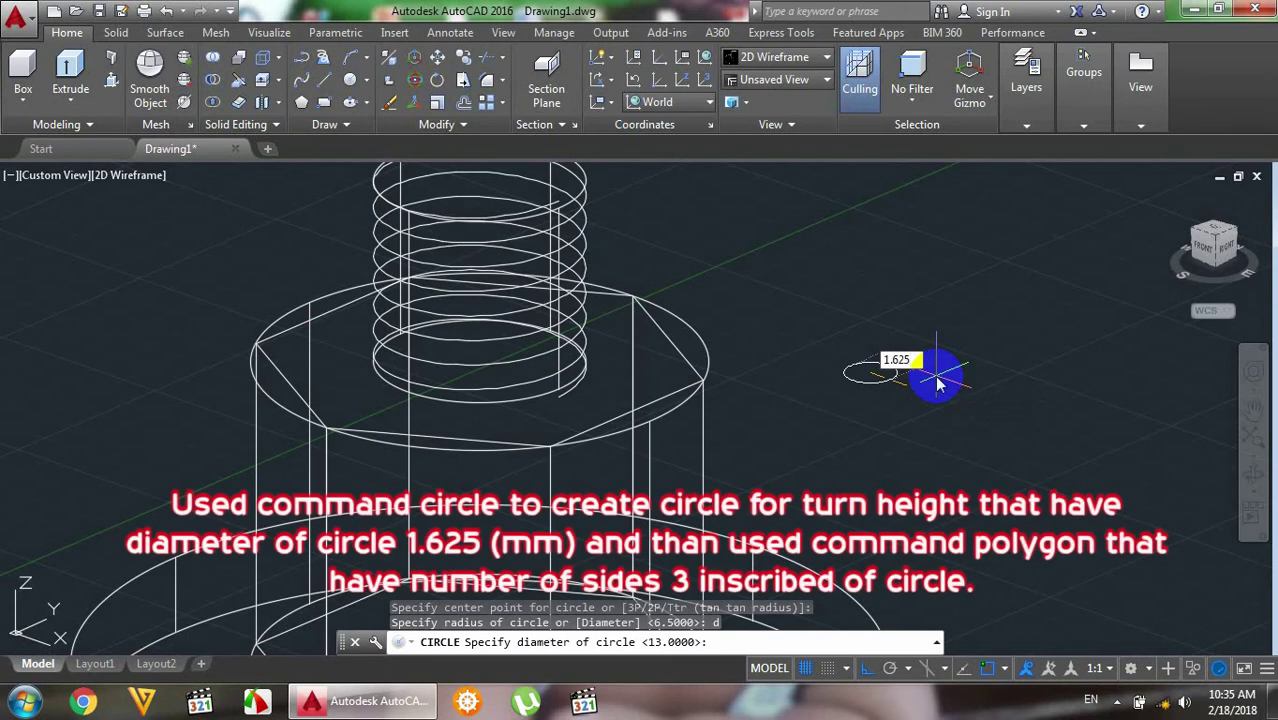
pyautogui.write('1.625')
pyautogui.press('Return')
pyautogui.scroll(4, 849, 381)
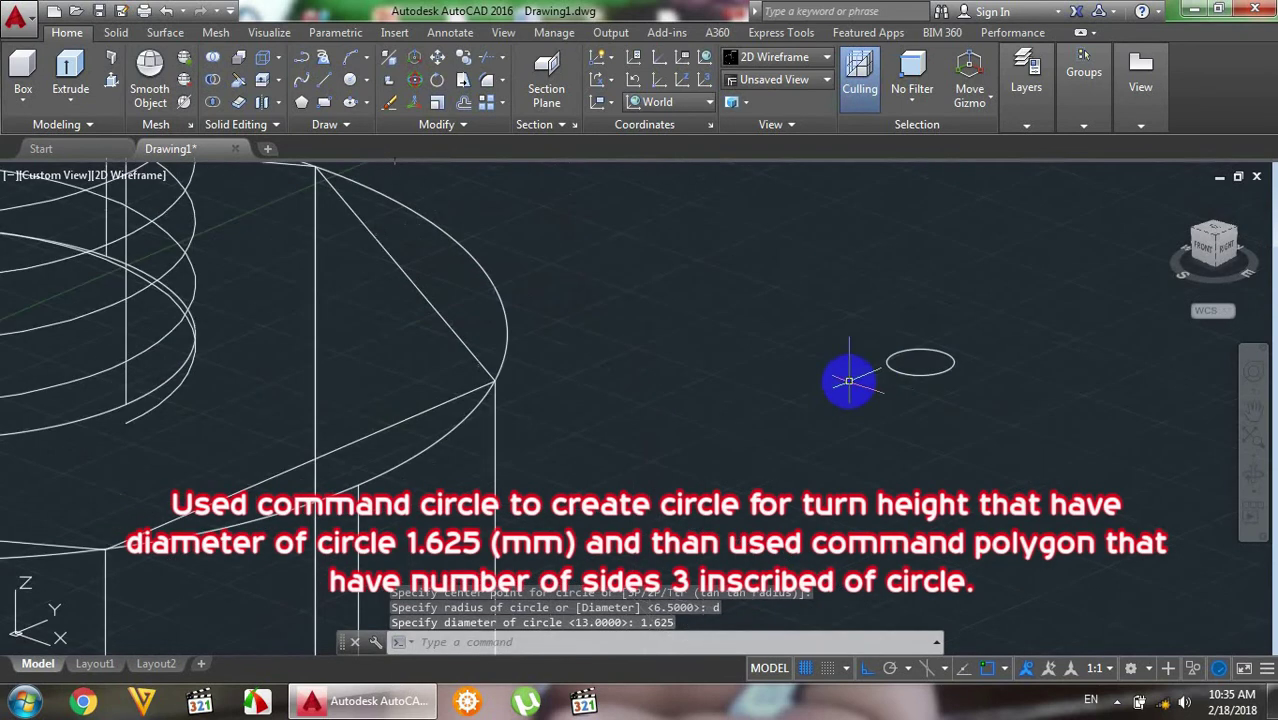
pyautogui.scroll(-2, 856, 378)
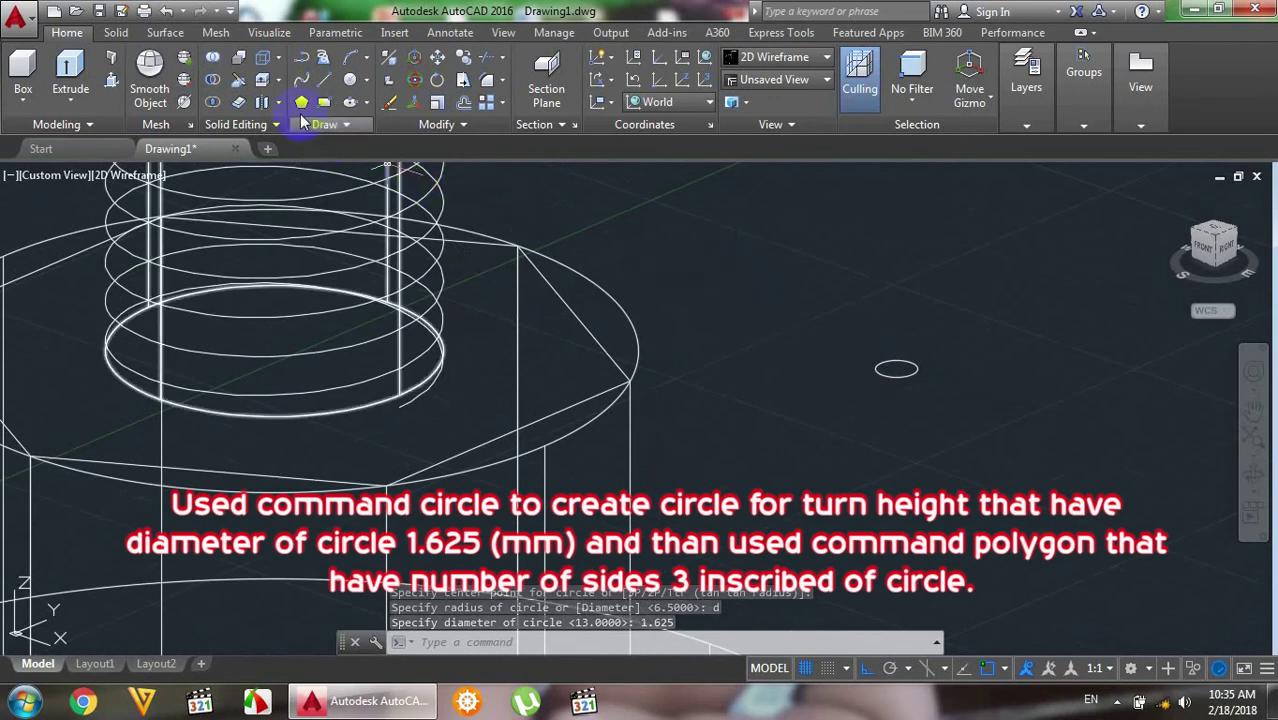
# - Inscribe a three-sided polygon in the circle, centred on the circle's centre
pyautogui.click(301, 104)
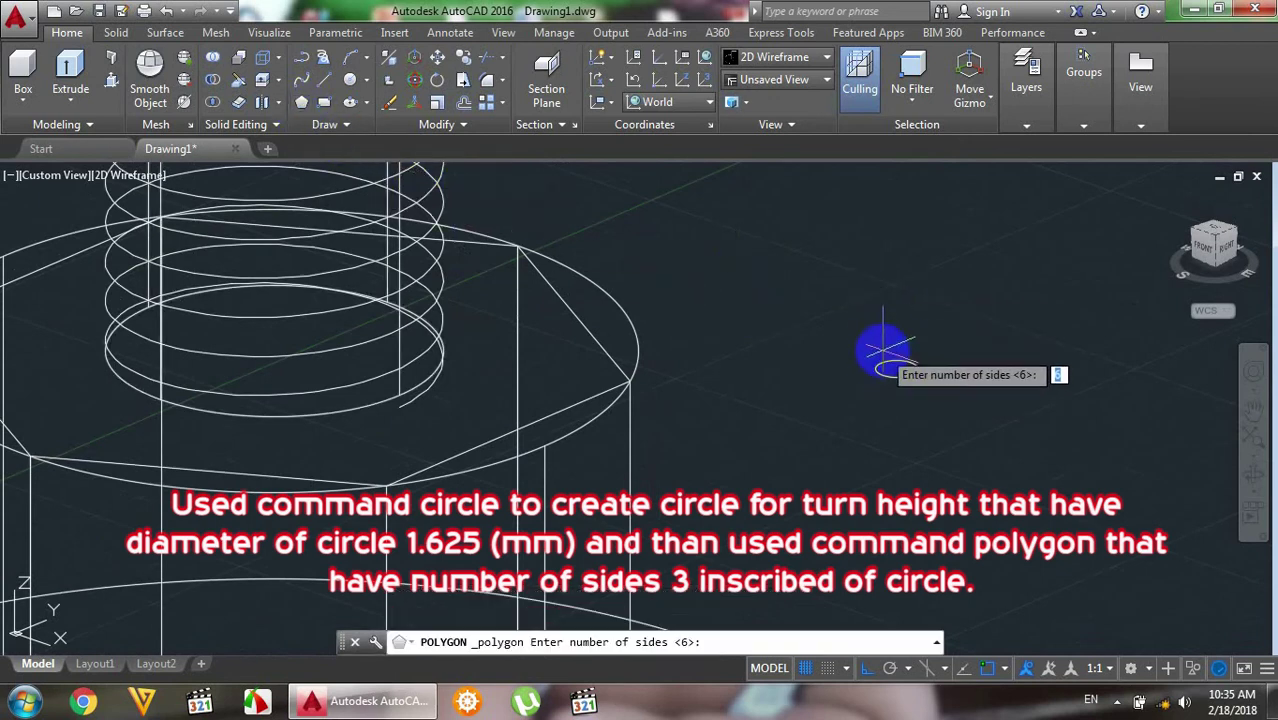
pyautogui.write('3')
pyautogui.press('Return')
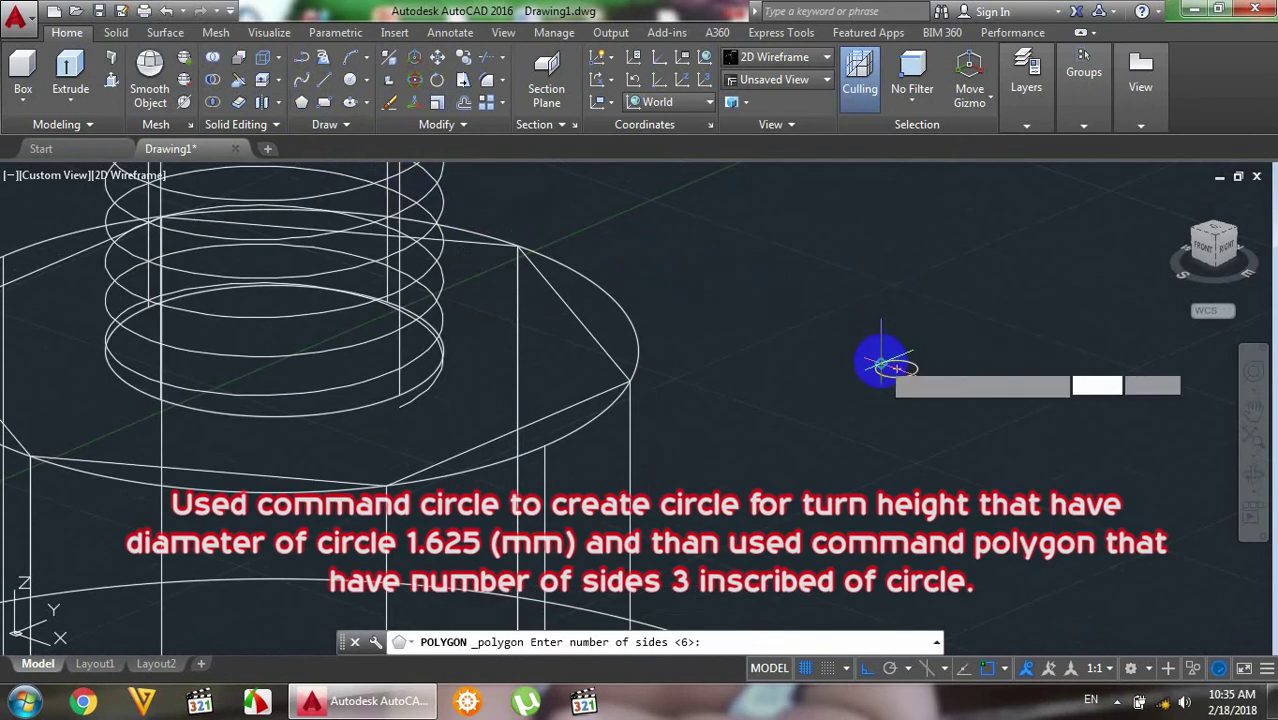
pyautogui.click(912, 372)
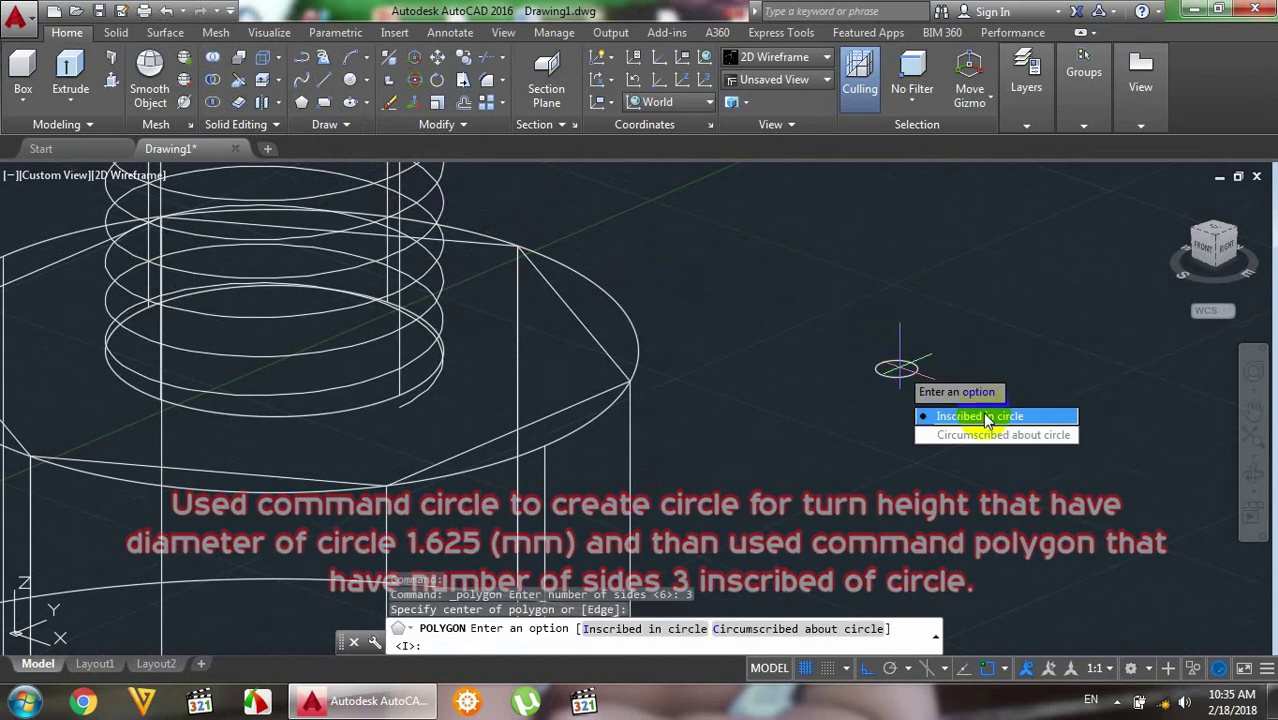
pyautogui.click(980, 416)
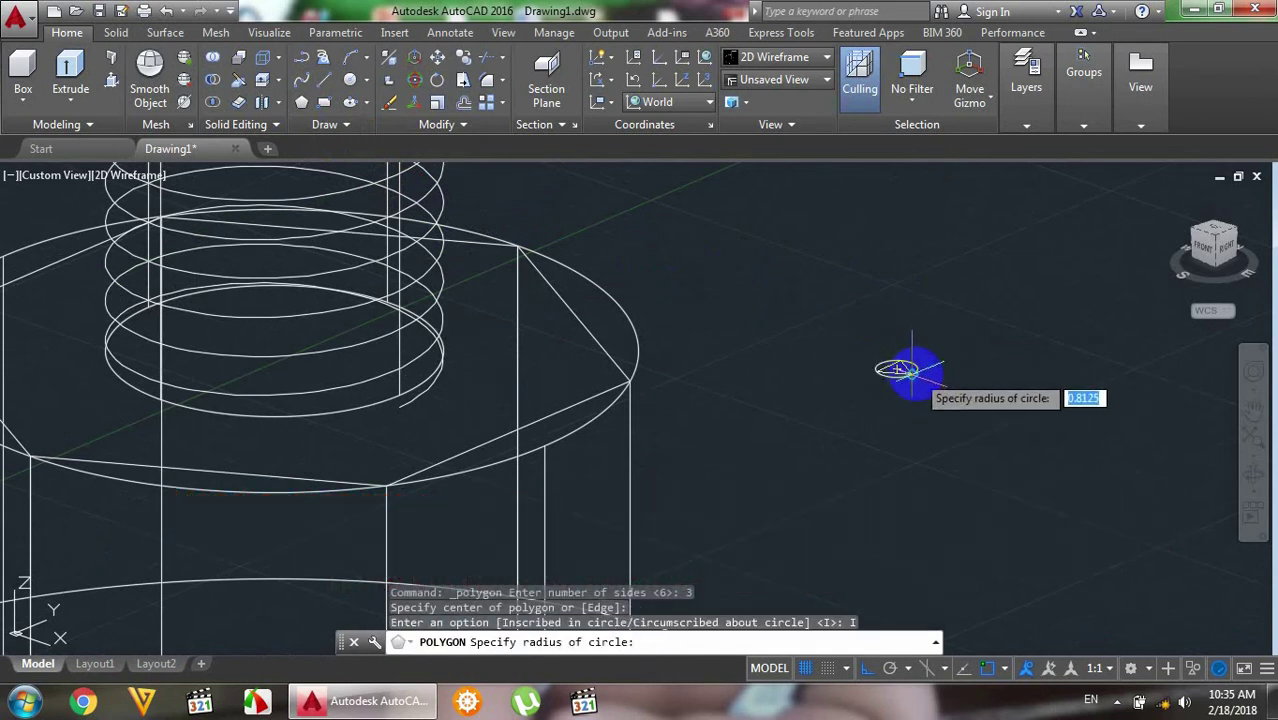
pyautogui.scroll(3, 910, 364)
pyautogui.scroll(2, 930, 355)
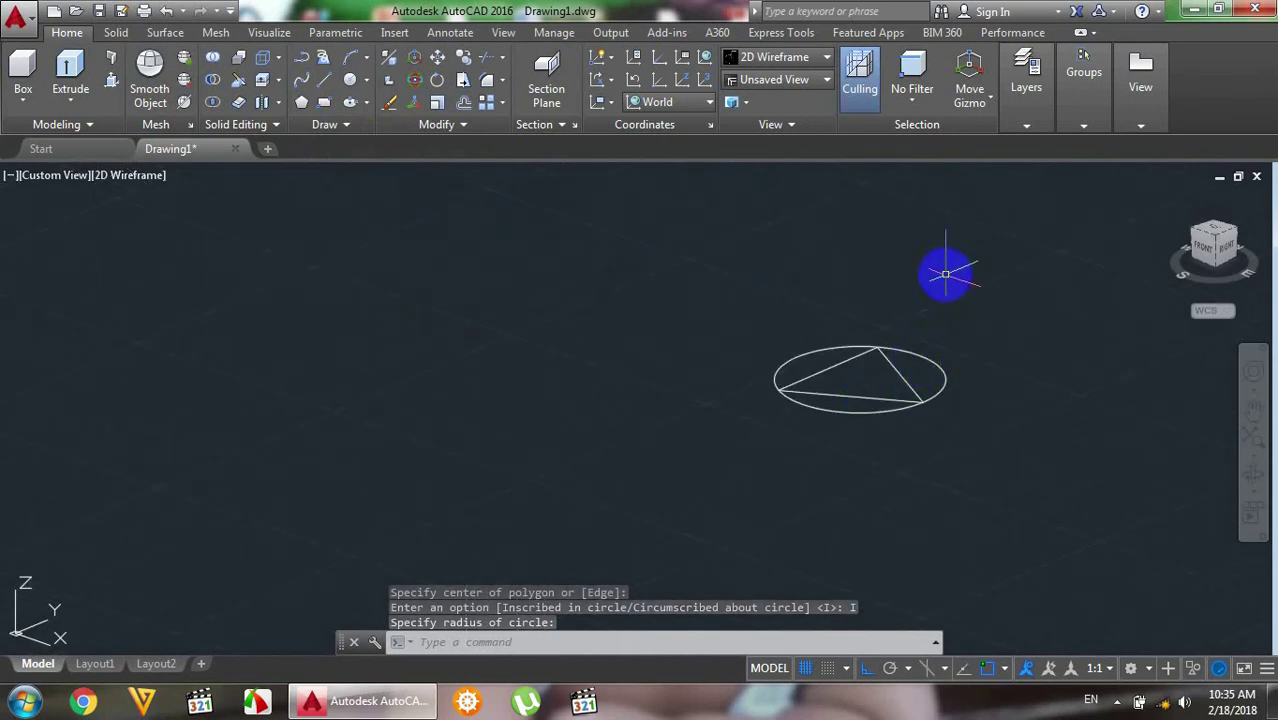
# - Rotate the triangle 90° in 3D about a horizontal axis so it stands upright
pyautogui.write('o')
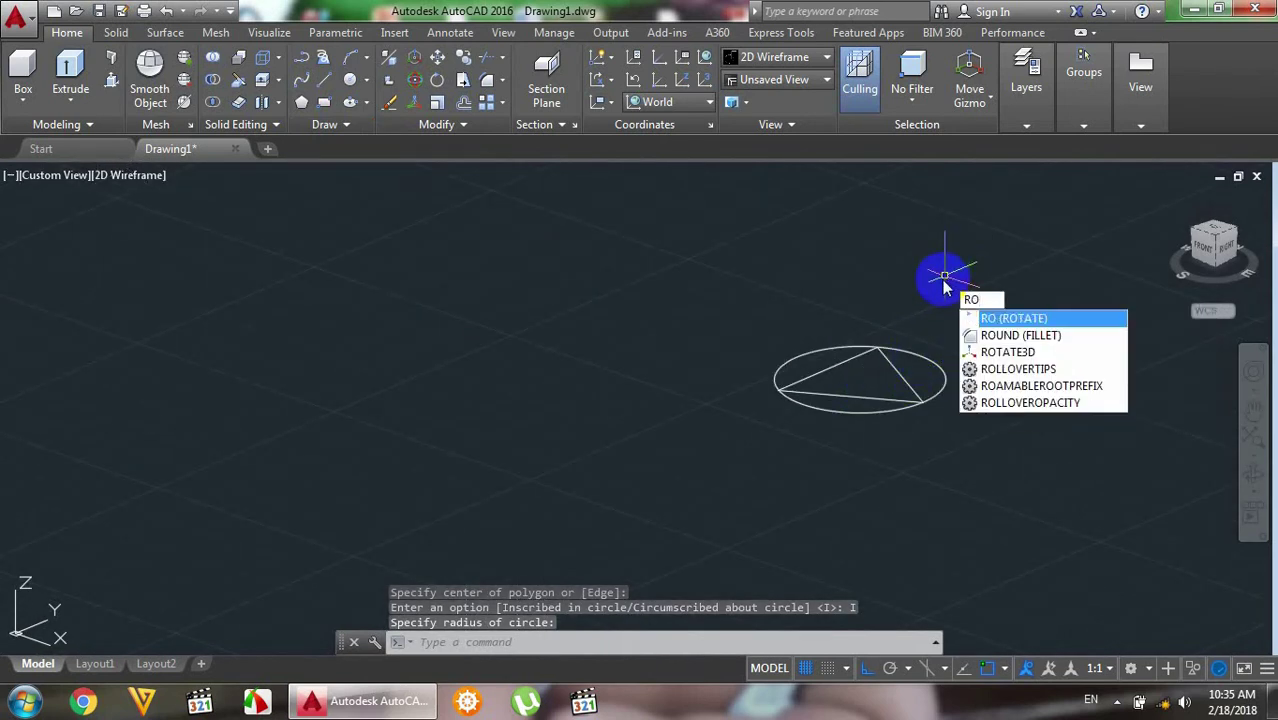
pyautogui.write('tte3d')
pyautogui.press('Return')
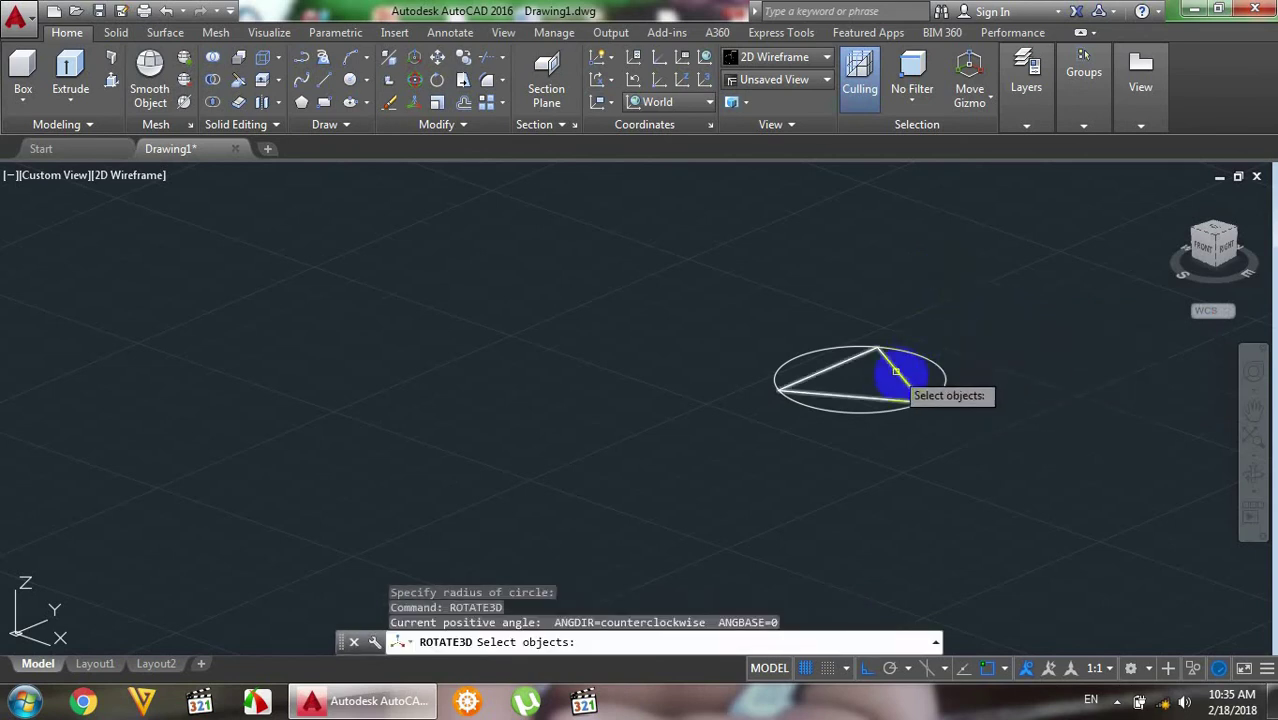
pyautogui.click(892, 370)
pyautogui.press('Return')
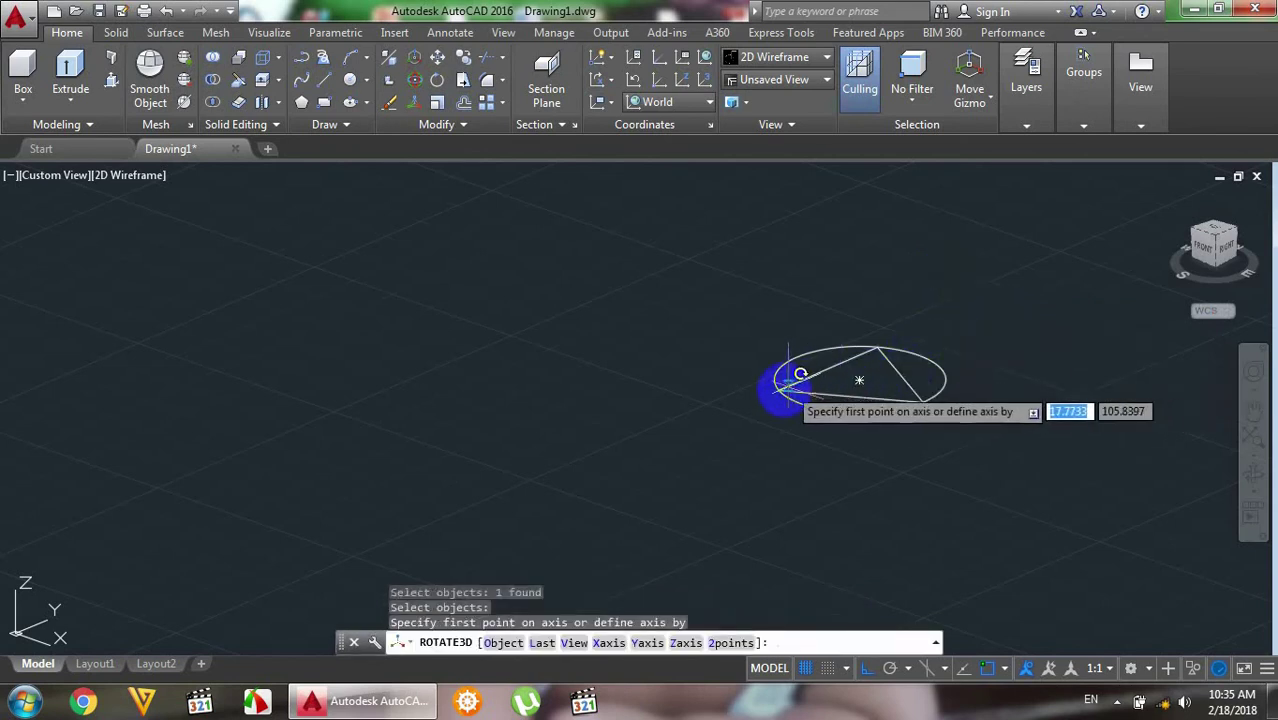
pyautogui.click(779, 391)
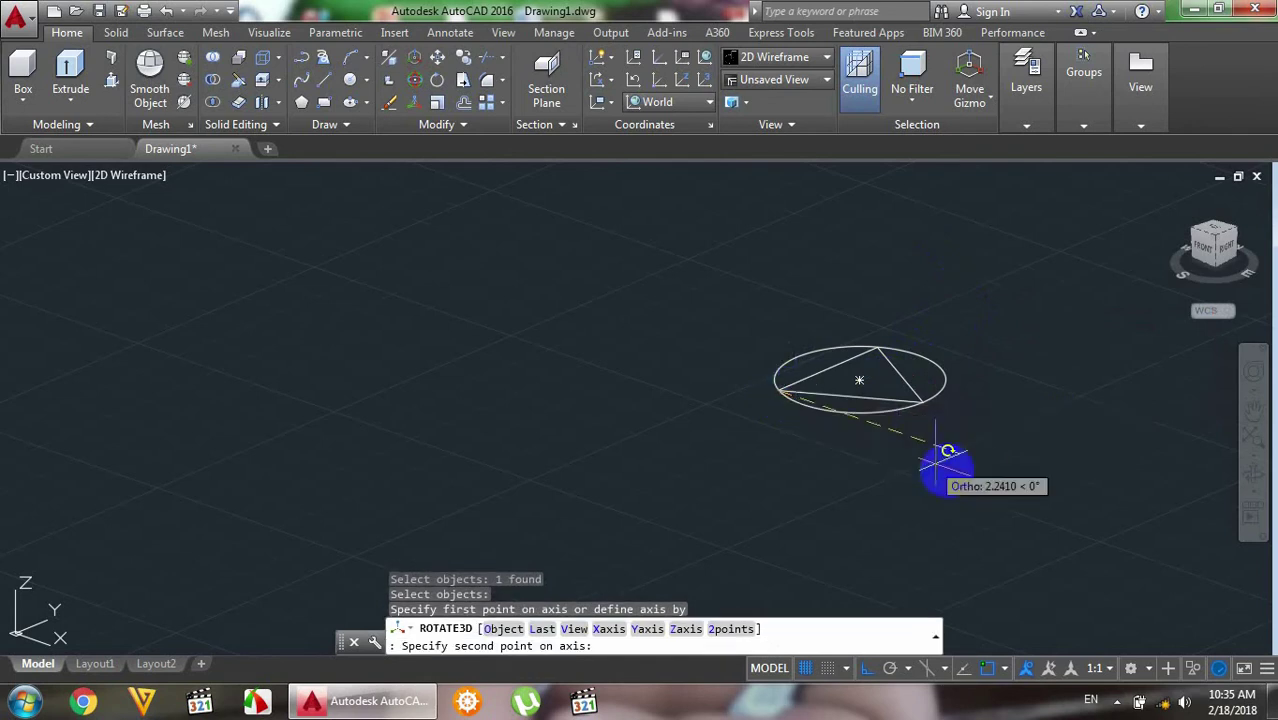
pyautogui.click(945, 447)
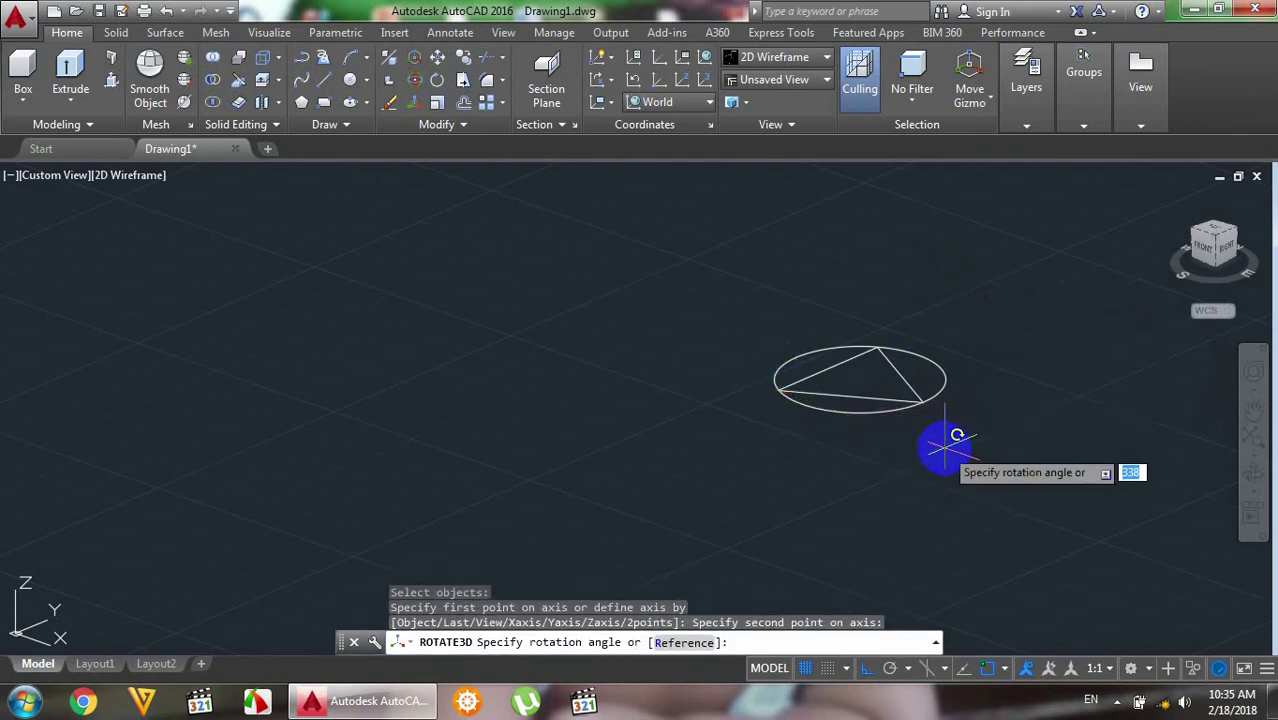
pyautogui.write('90')
pyautogui.press('Return')
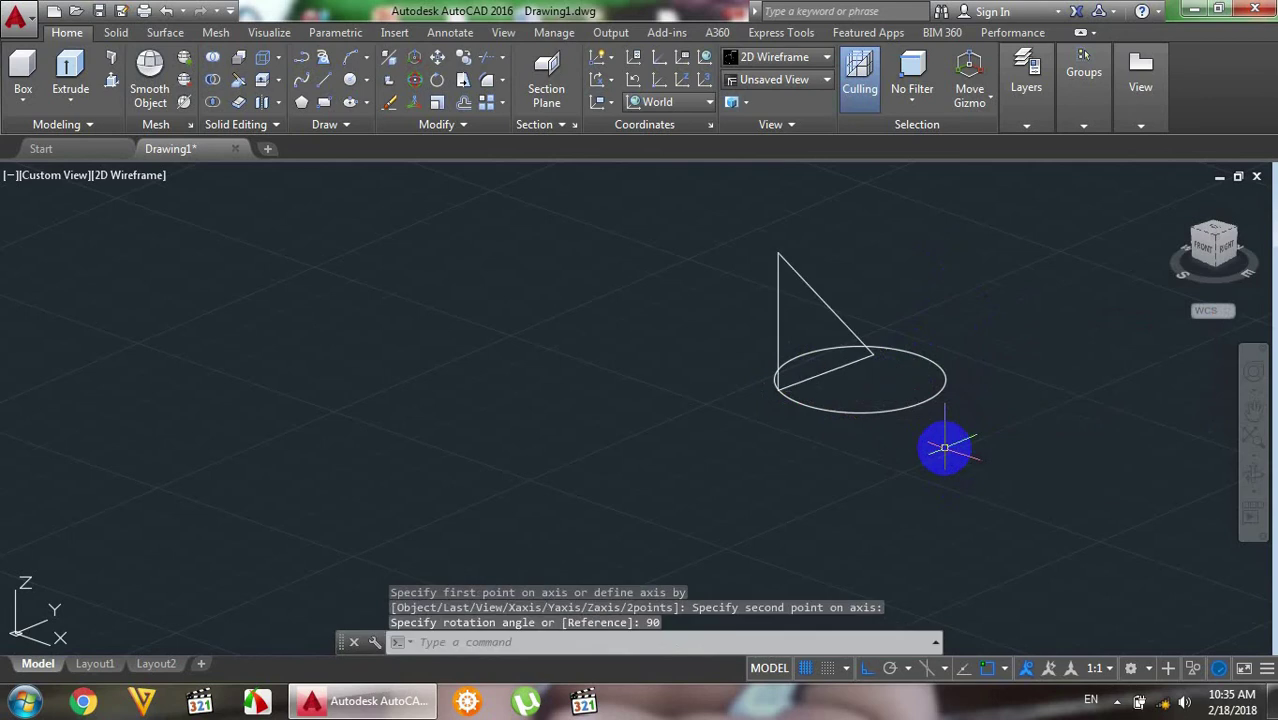
pyautogui.scroll(-2, 937, 294)
# - Rotate the upright triangle 180° about a vertical Z axis
pyautogui.rightClick(945, 268)
pyautogui.click(1035, 283)
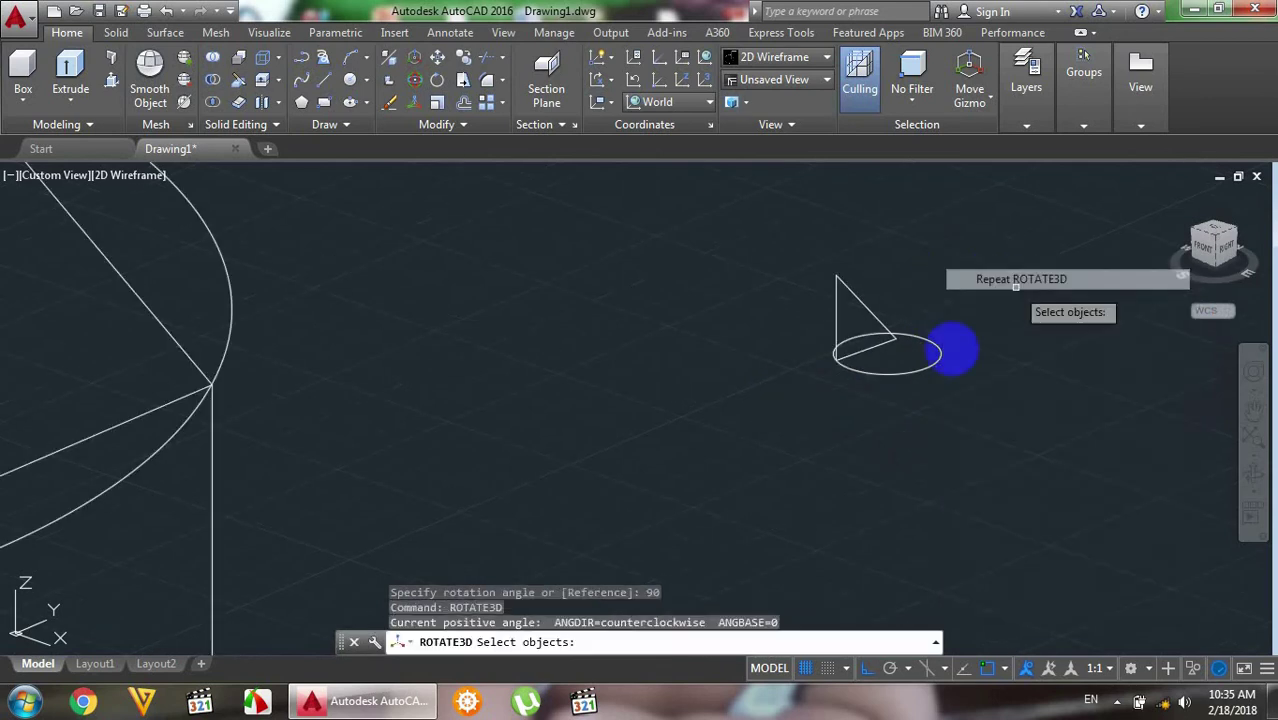
pyautogui.click(849, 353)
pyautogui.press('Return')
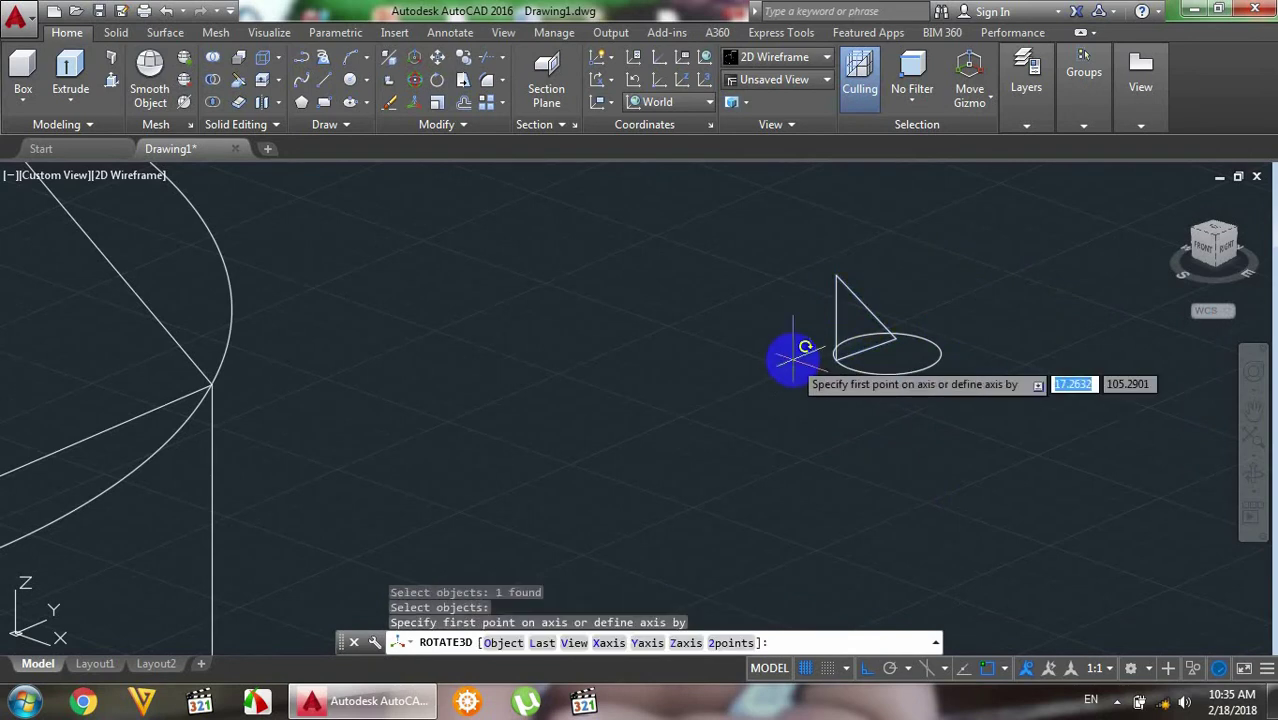
pyautogui.click(849, 351)
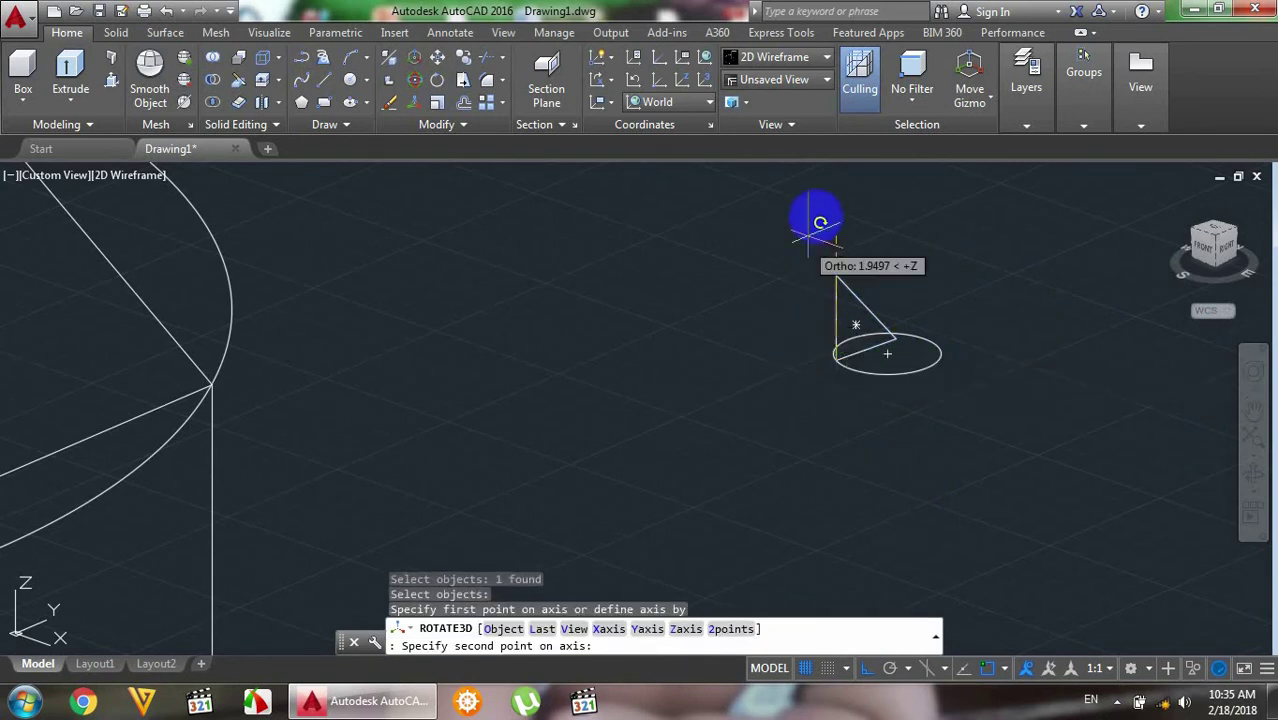
pyautogui.click(837, 210)
pyautogui.write('180')
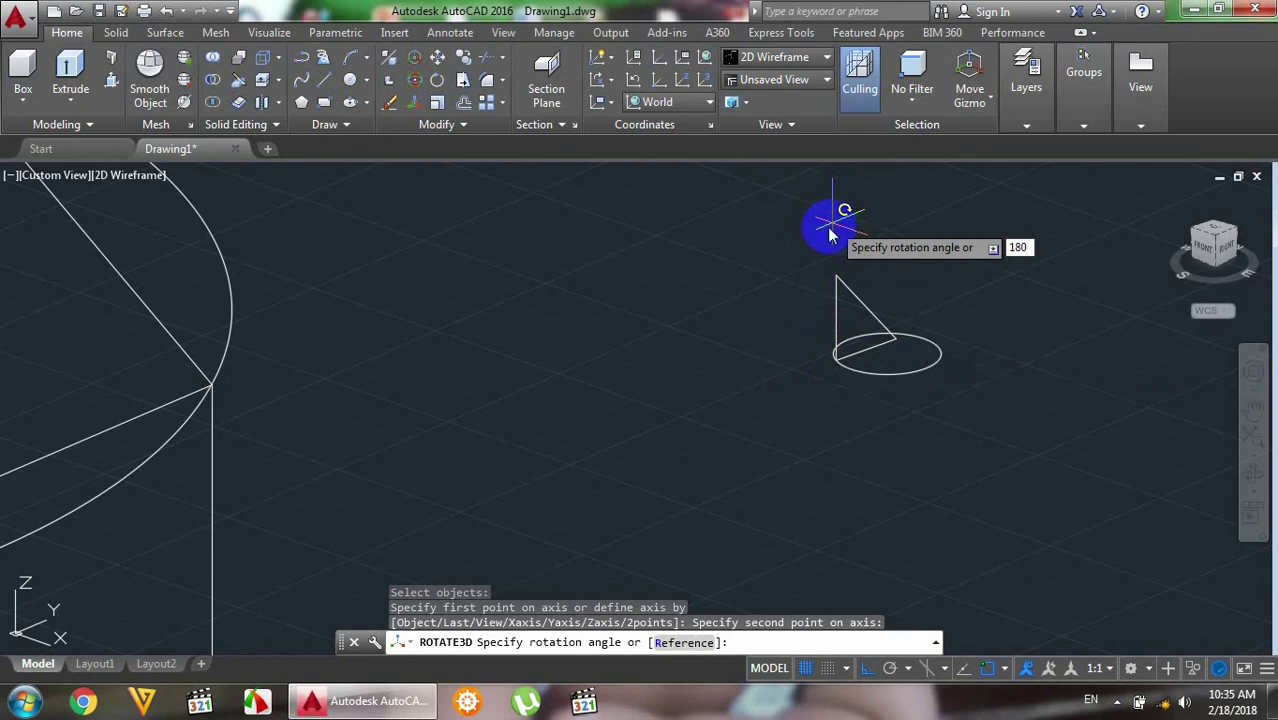
pyautogui.press('Return')
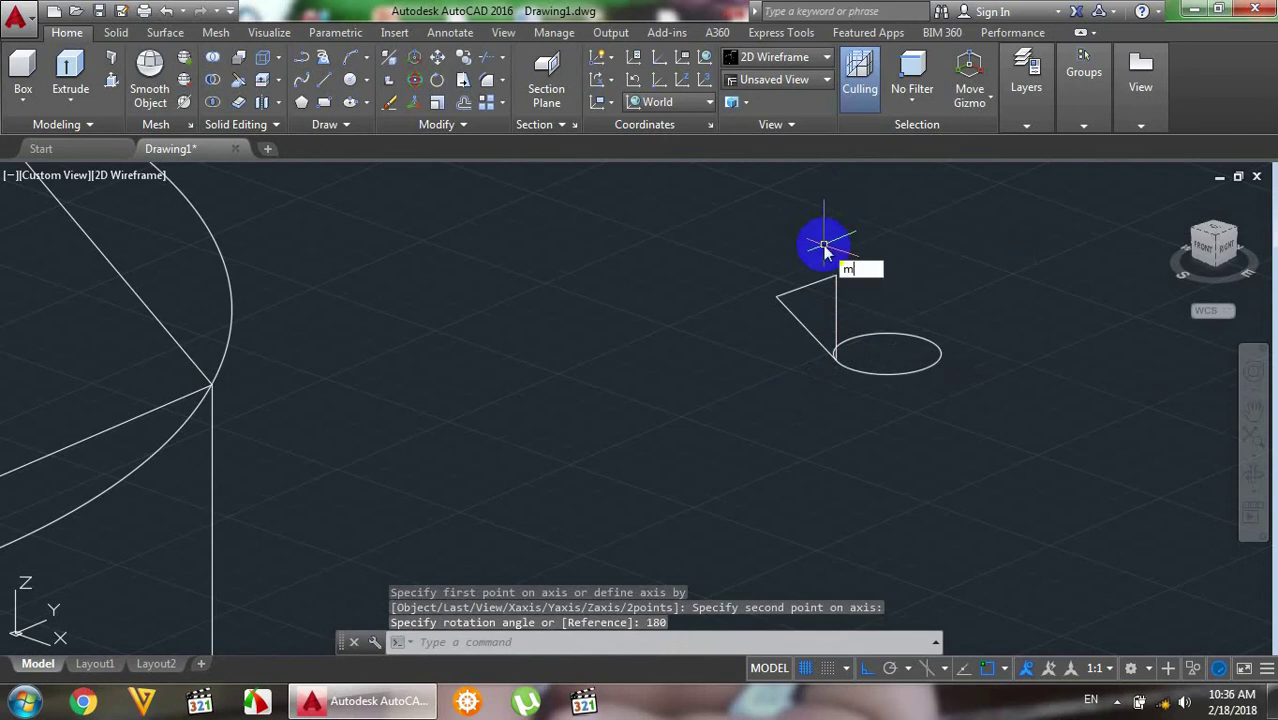
pyautogui.press('Return')
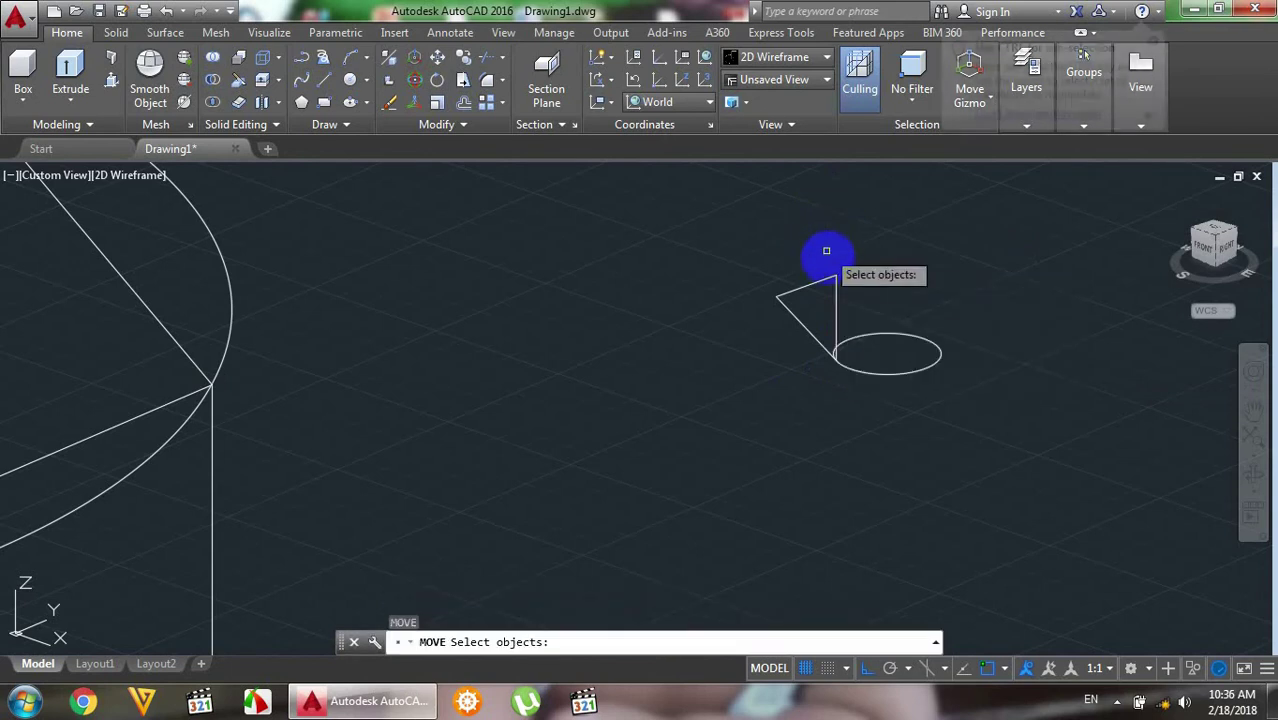
# - Move the triangle by its corner onto the start point of the thread helix
pyautogui.click(836, 277)
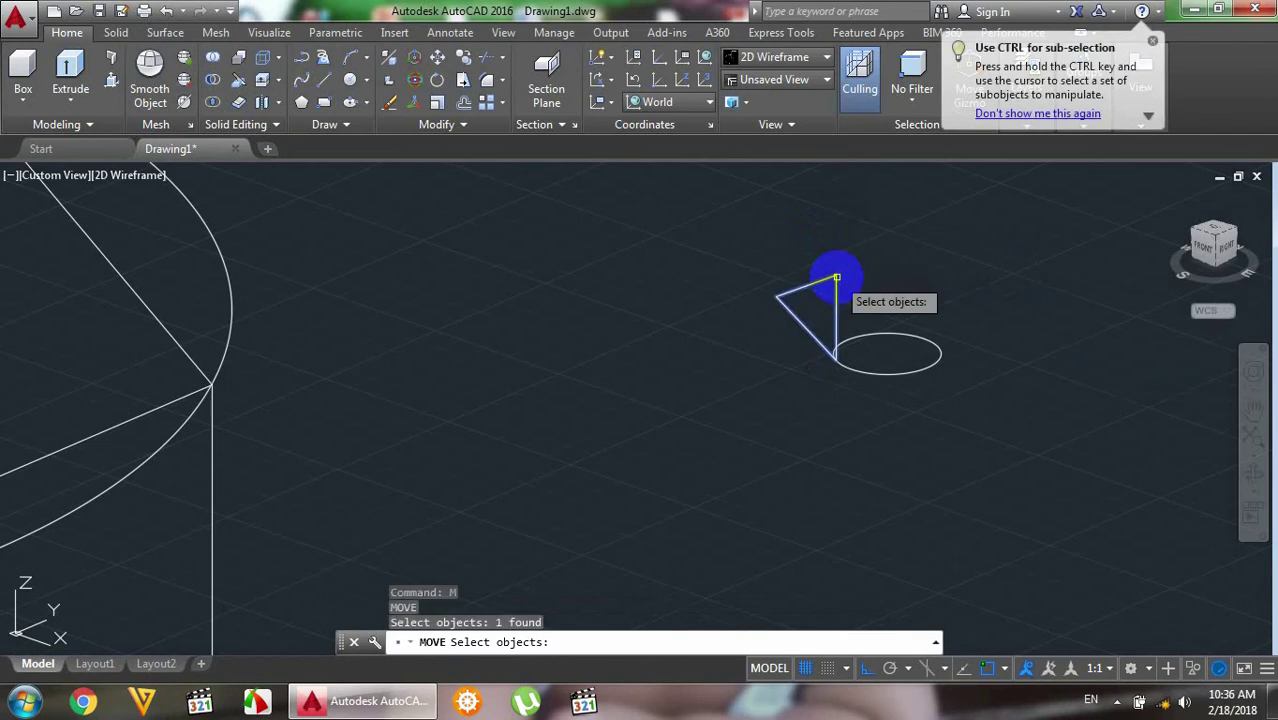
pyautogui.rightClick(861, 211)
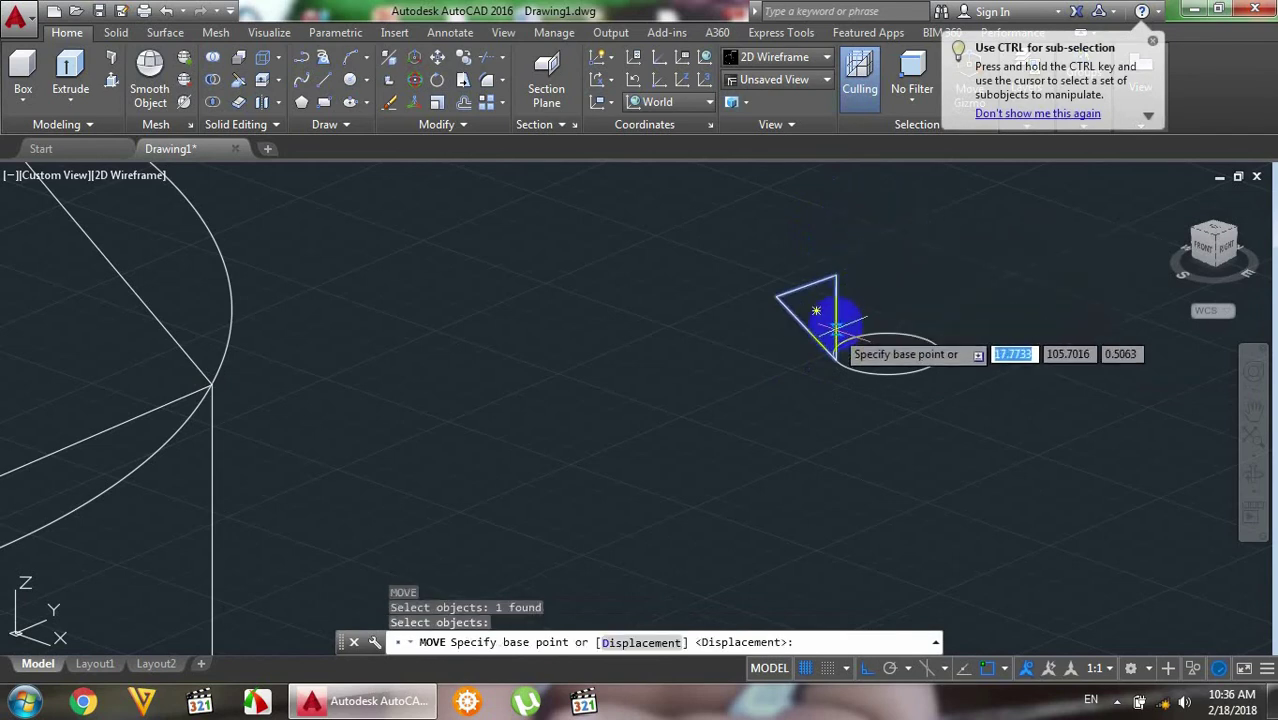
pyautogui.click(818, 310)
pyautogui.scroll(-5, 875, 285)
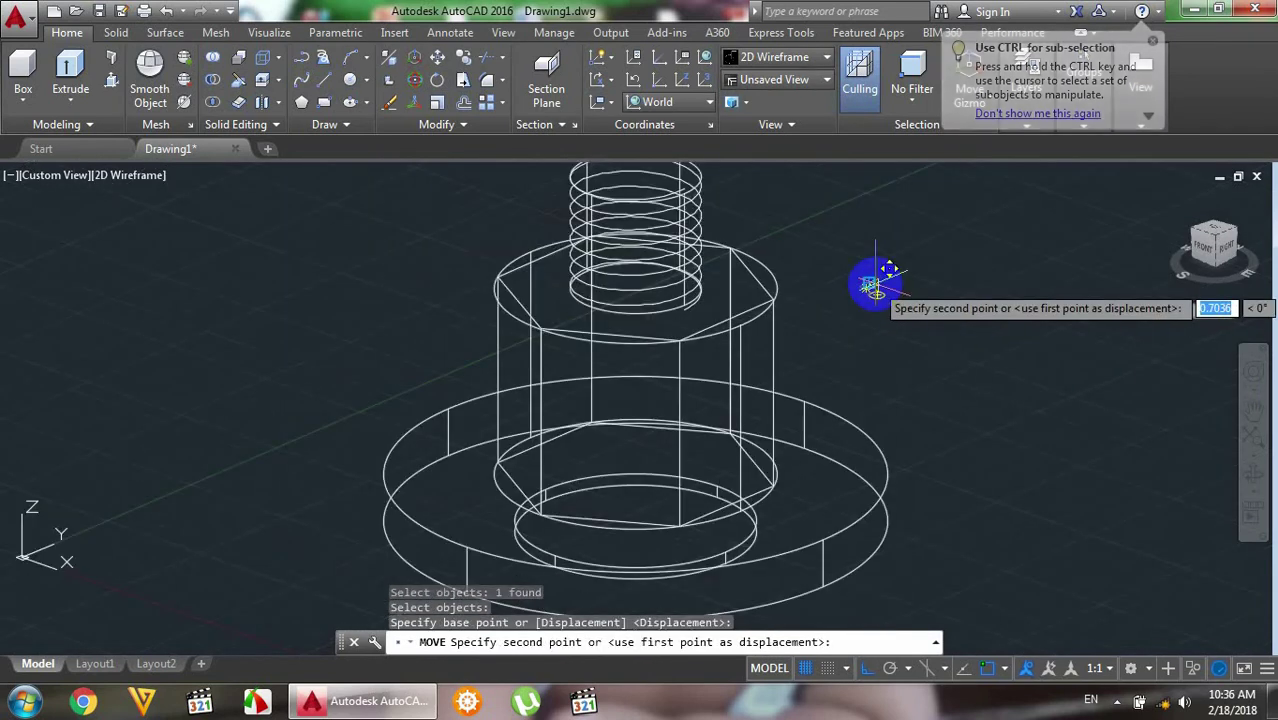
pyautogui.scroll(5, 668, 320)
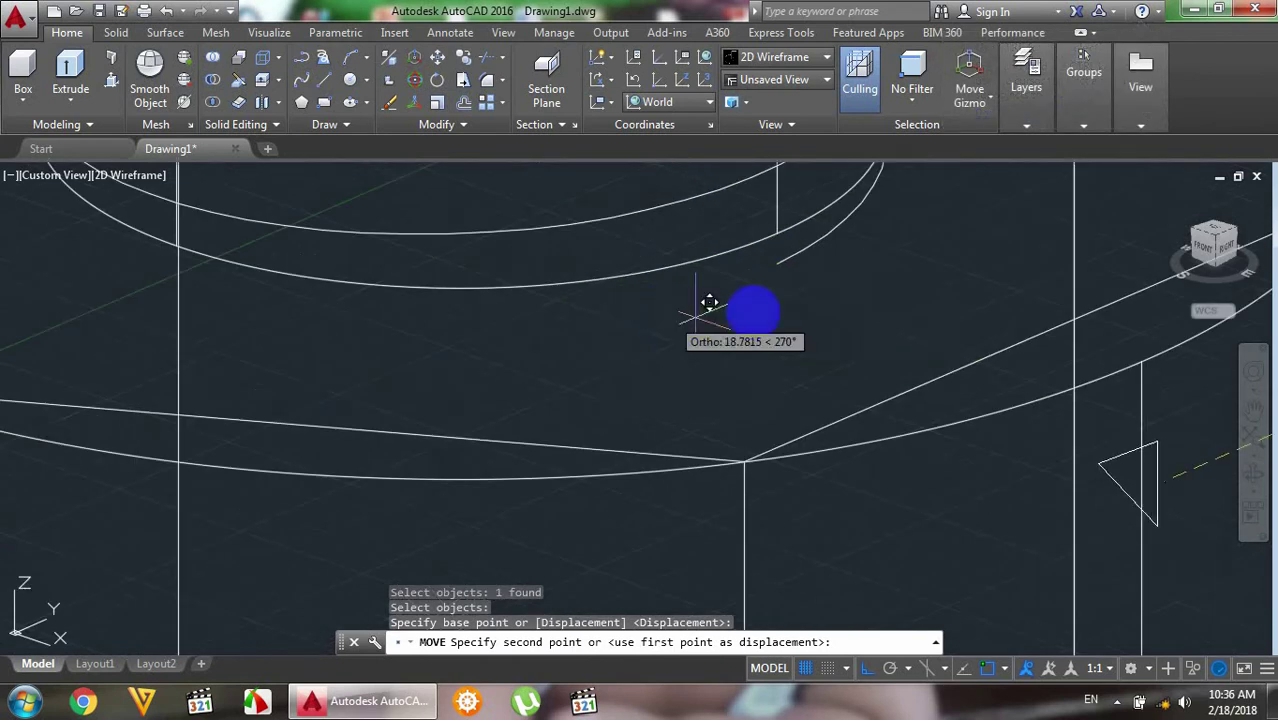
pyautogui.click(778, 263)
pyautogui.scroll(-3, 822, 295)
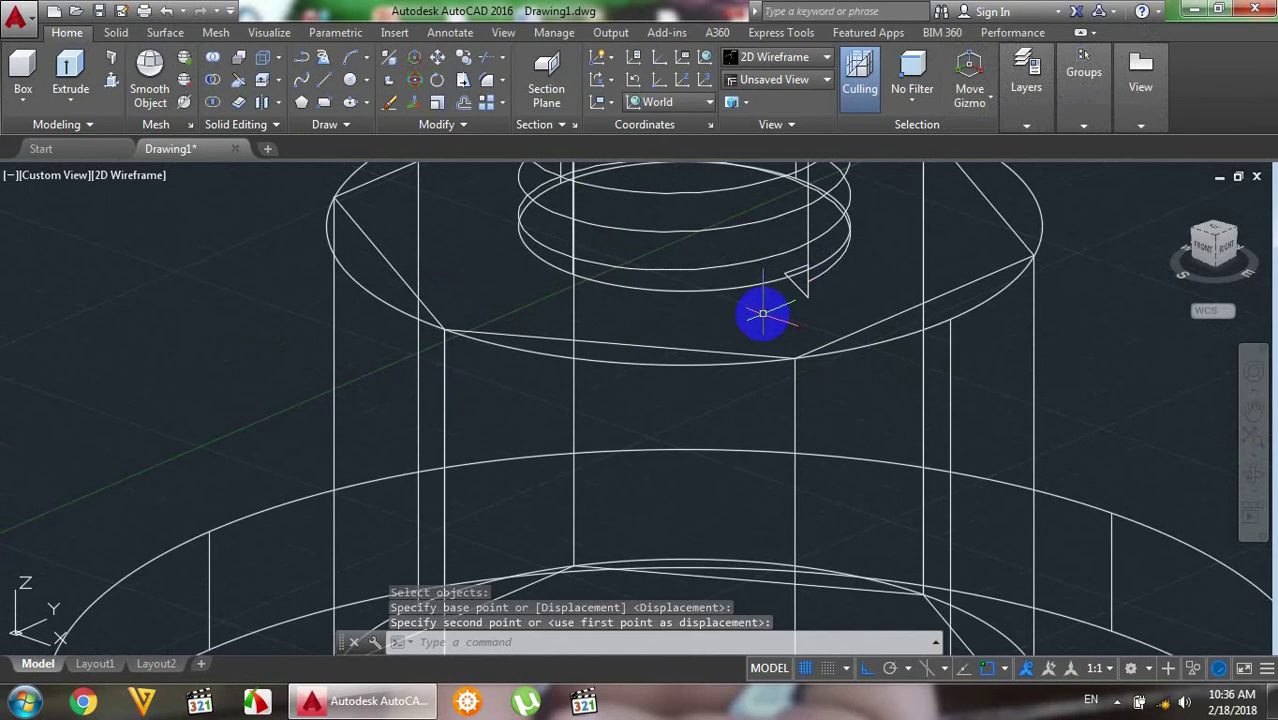
pyautogui.scroll(-4, 763, 314)
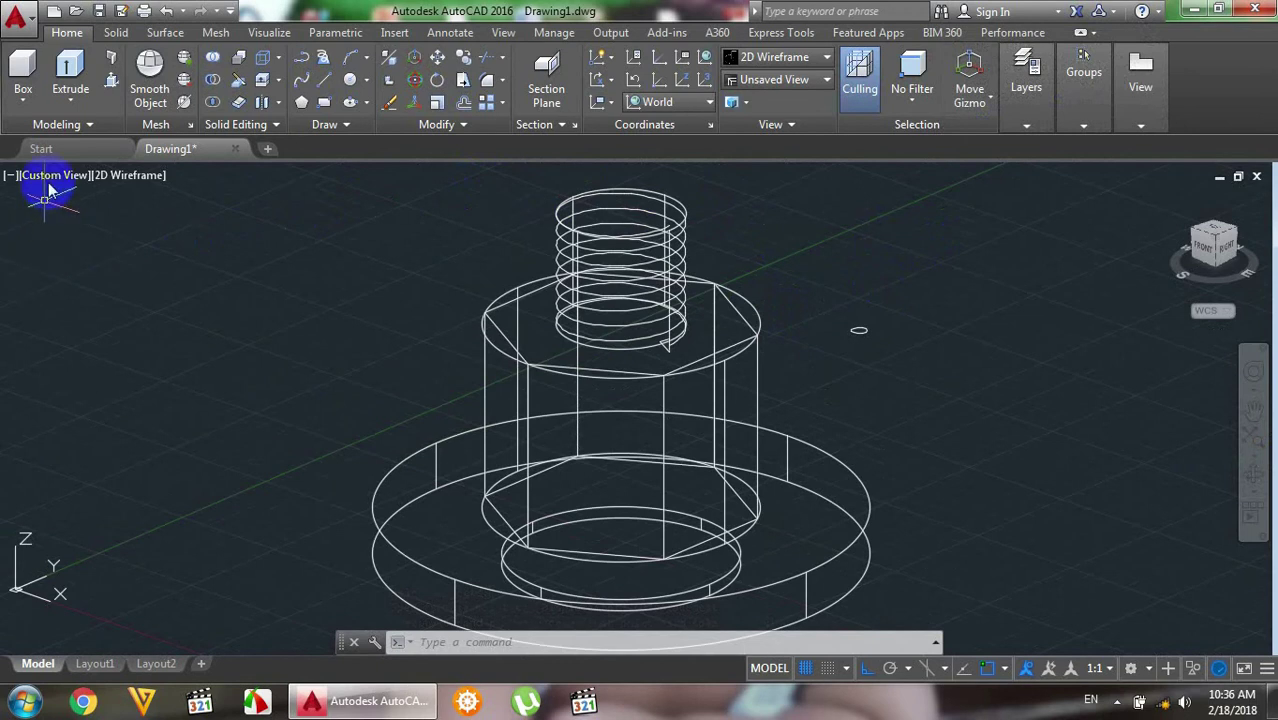
# - Switch the viewport visual style to Shaded
pyautogui.click(130, 177)
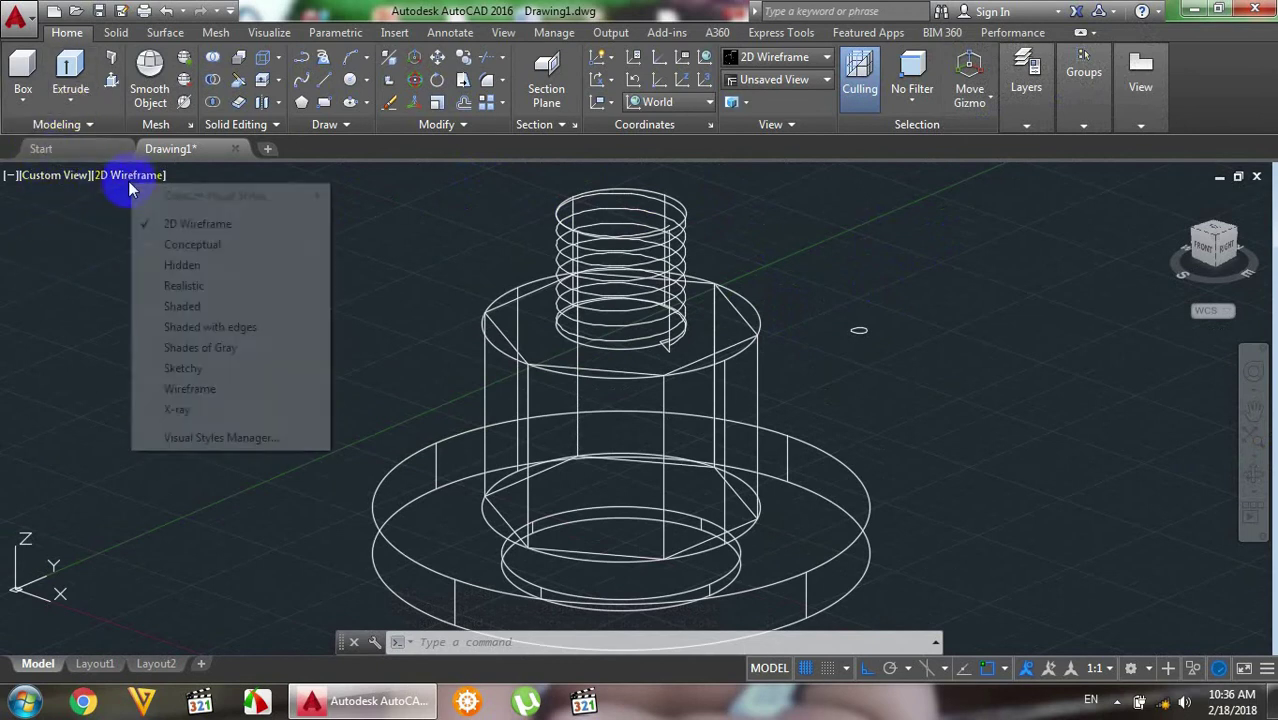
pyautogui.click(203, 308)
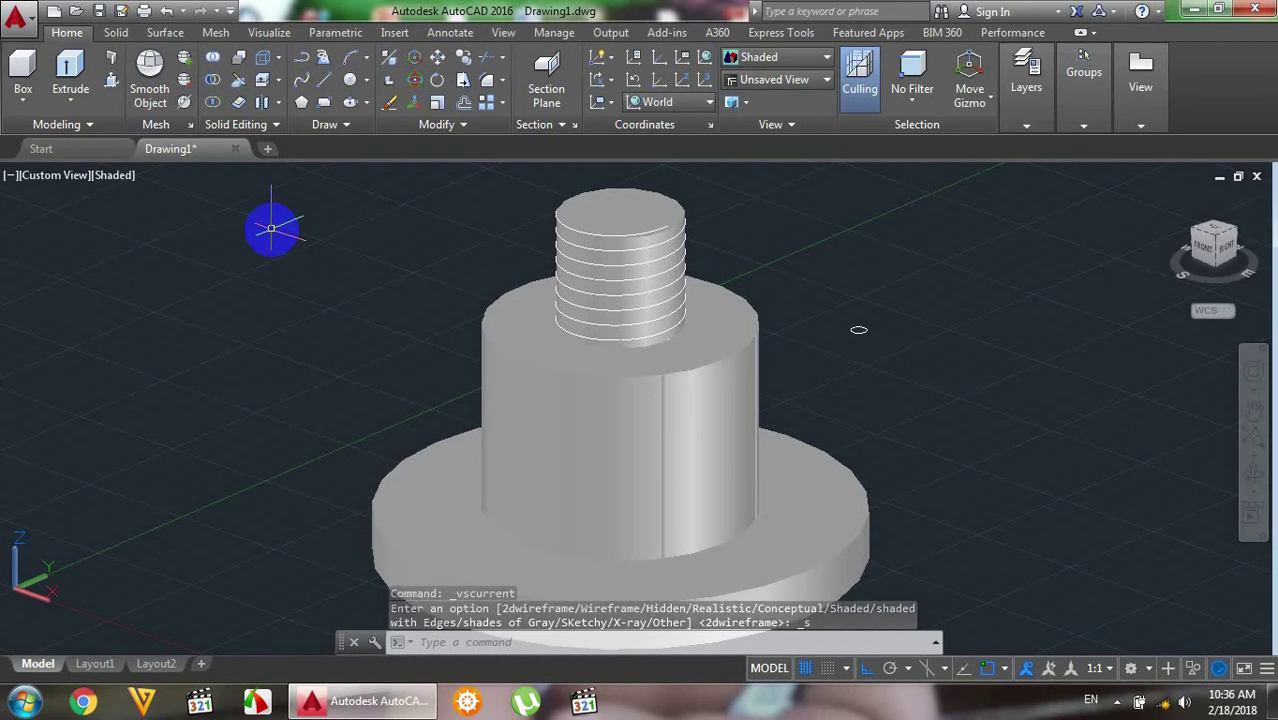
# - Attempt a 1 by 1 chamfer on the threaded cylinder's top edge
pyautogui.write('c')
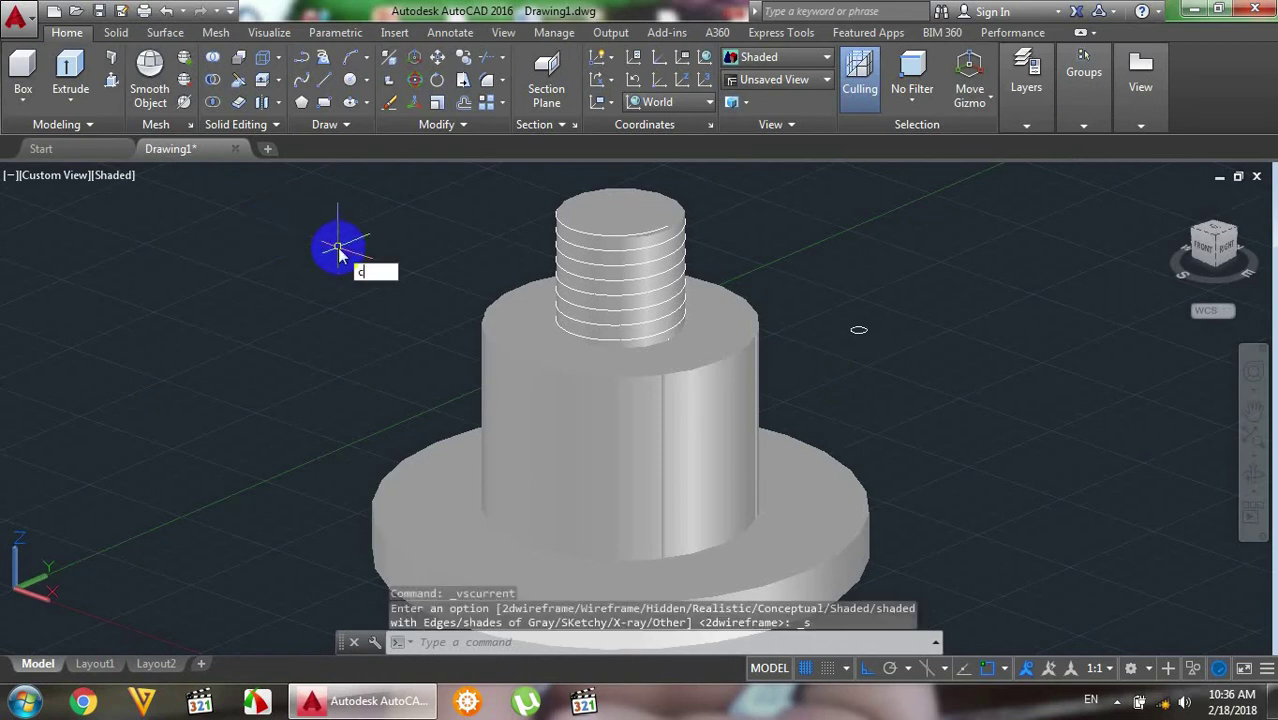
pyautogui.write('a')
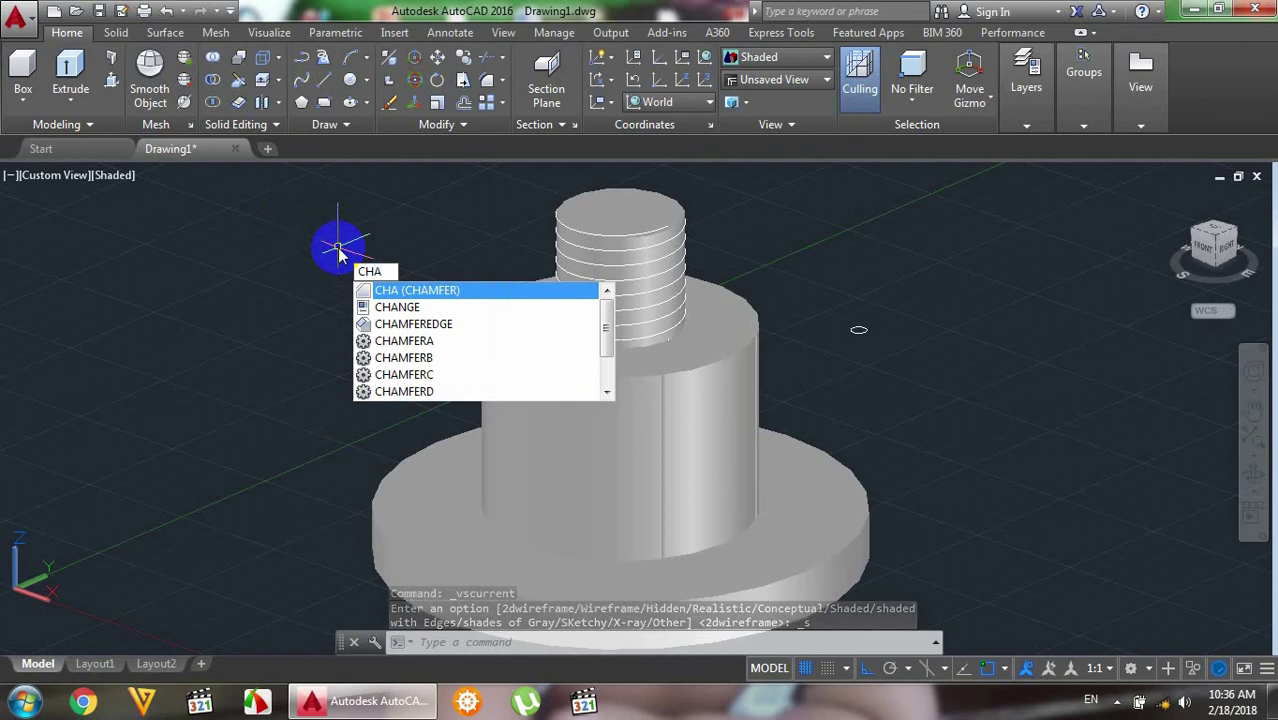
pyautogui.press('Return')
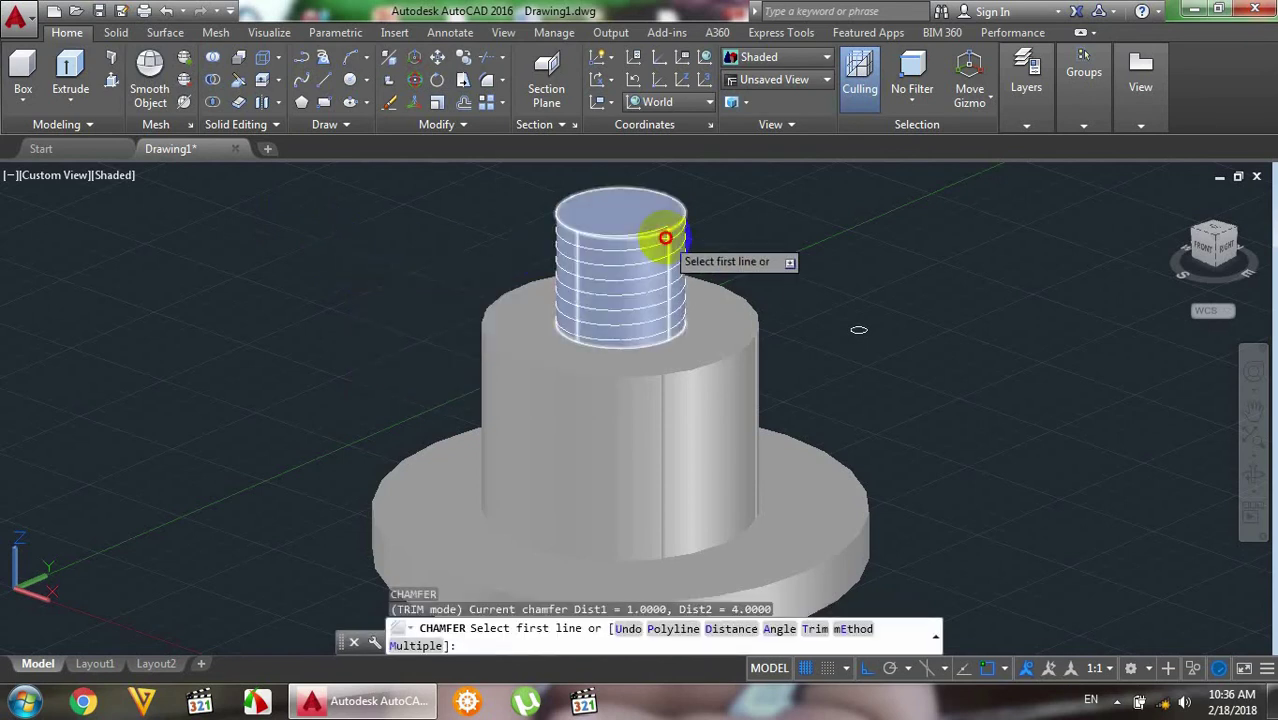
pyautogui.click(665, 237)
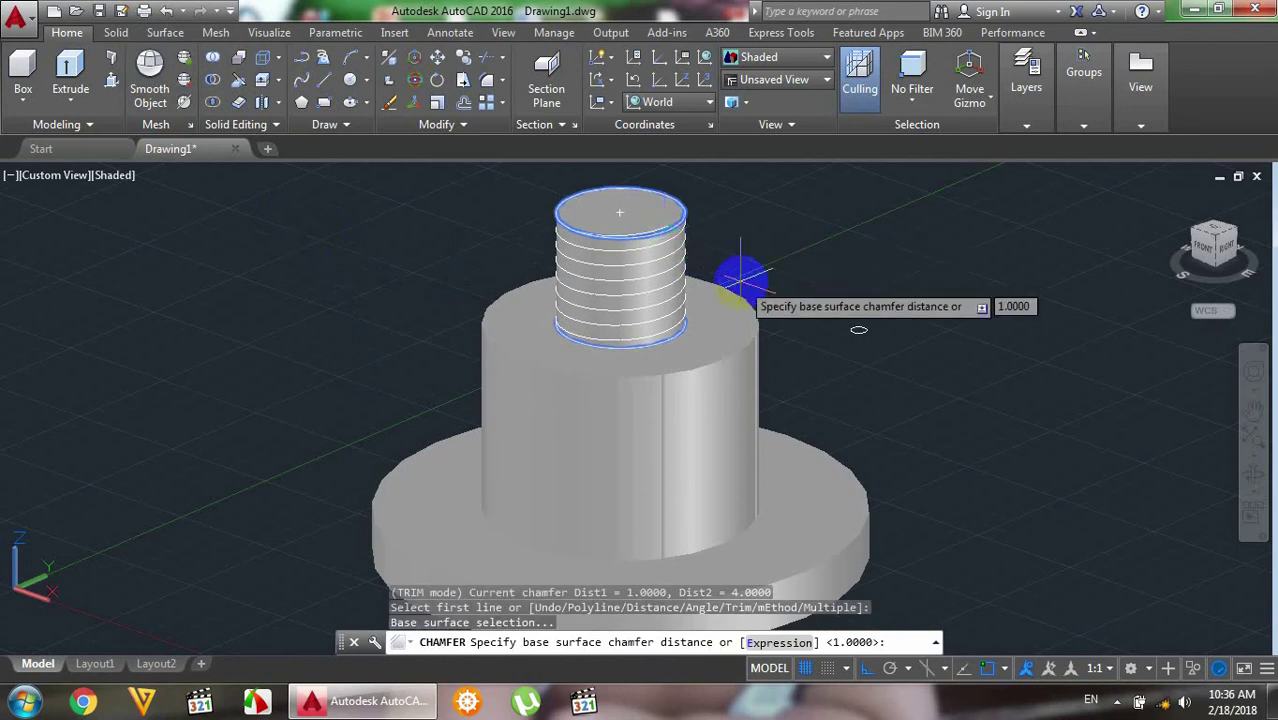
pyautogui.press('Escape')
pyautogui.write('ha')
pyautogui.press('Return')
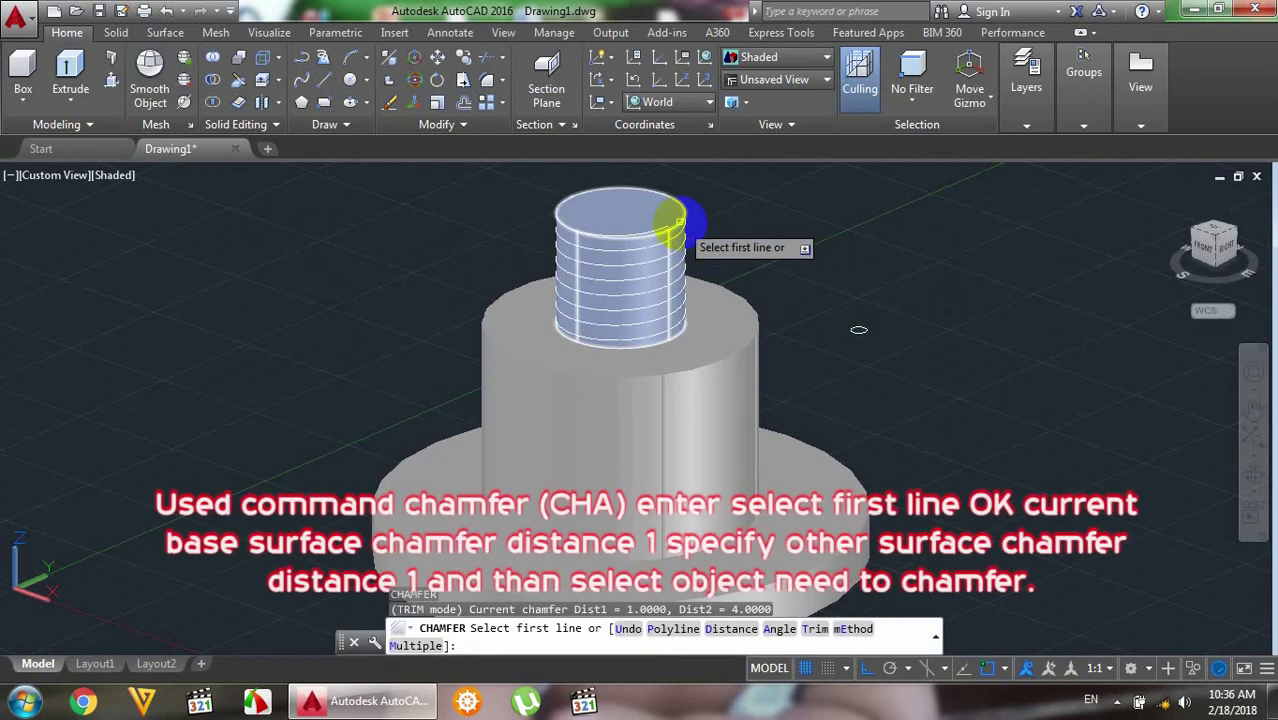
pyautogui.click(678, 220)
pyautogui.press('Return')
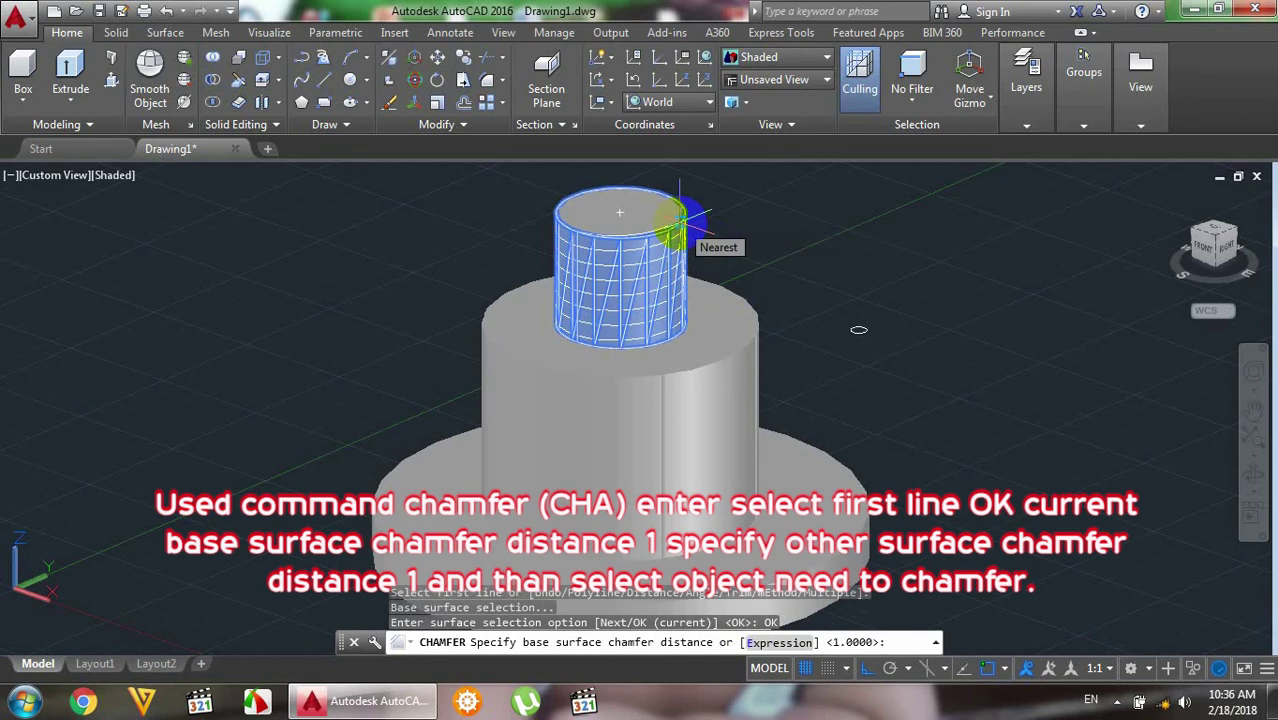
pyautogui.press('Return')
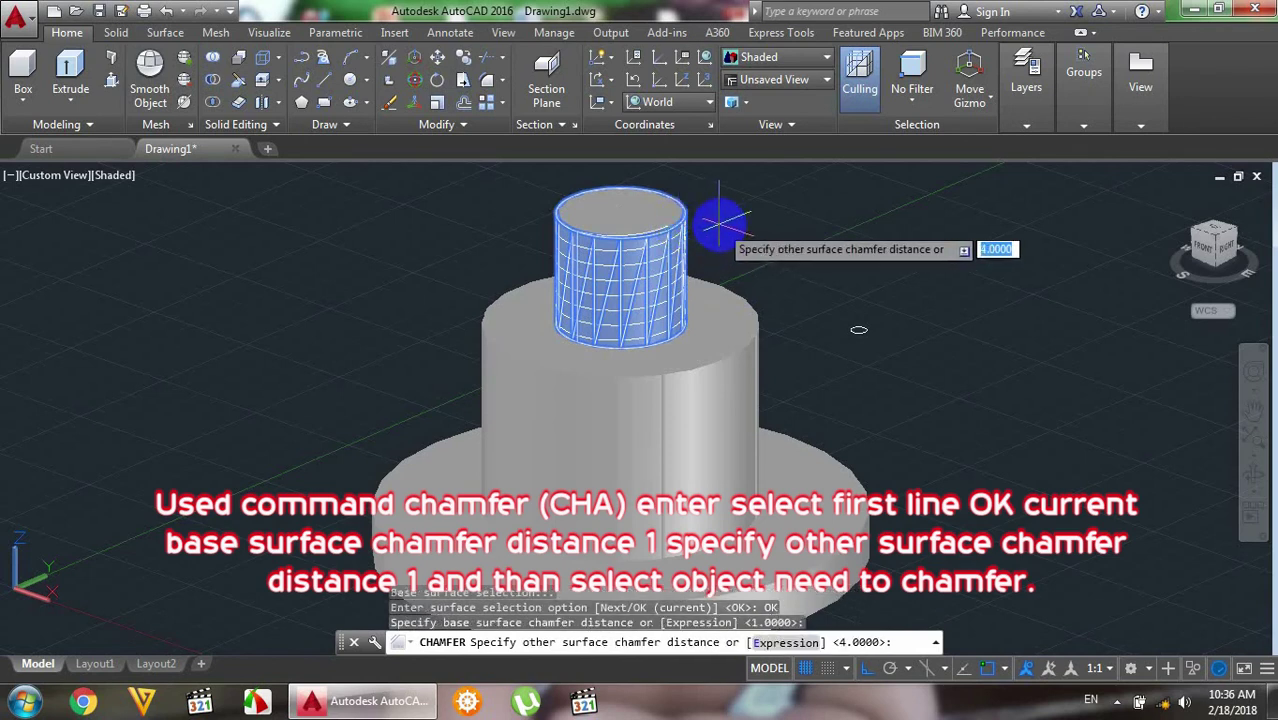
pyautogui.write('1')
pyautogui.press('Return')
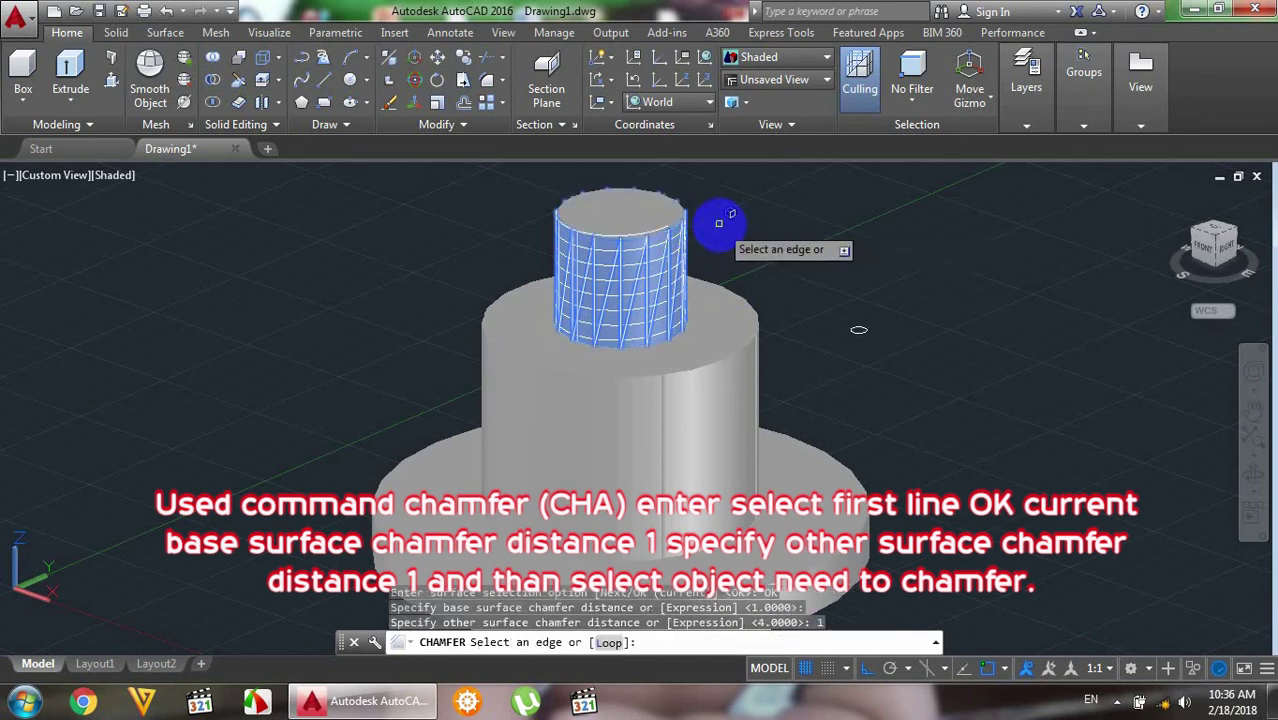
pyautogui.click(692, 213)
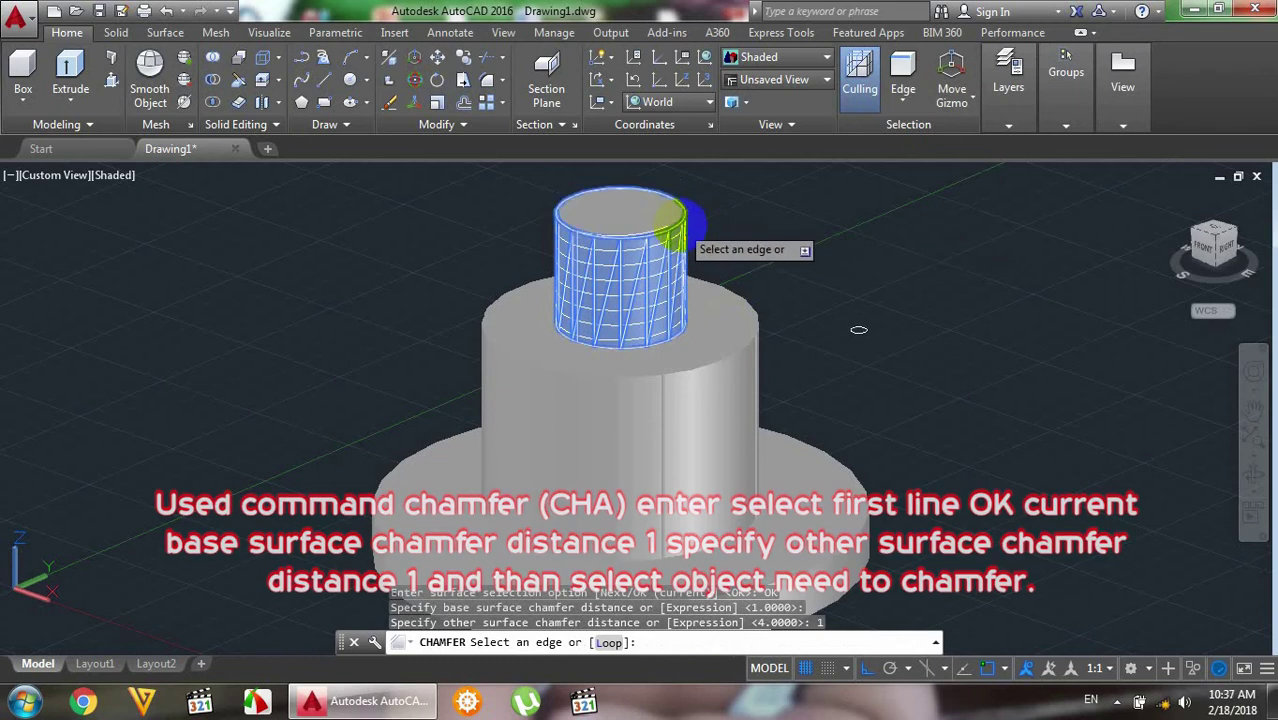
pyautogui.press('Return')
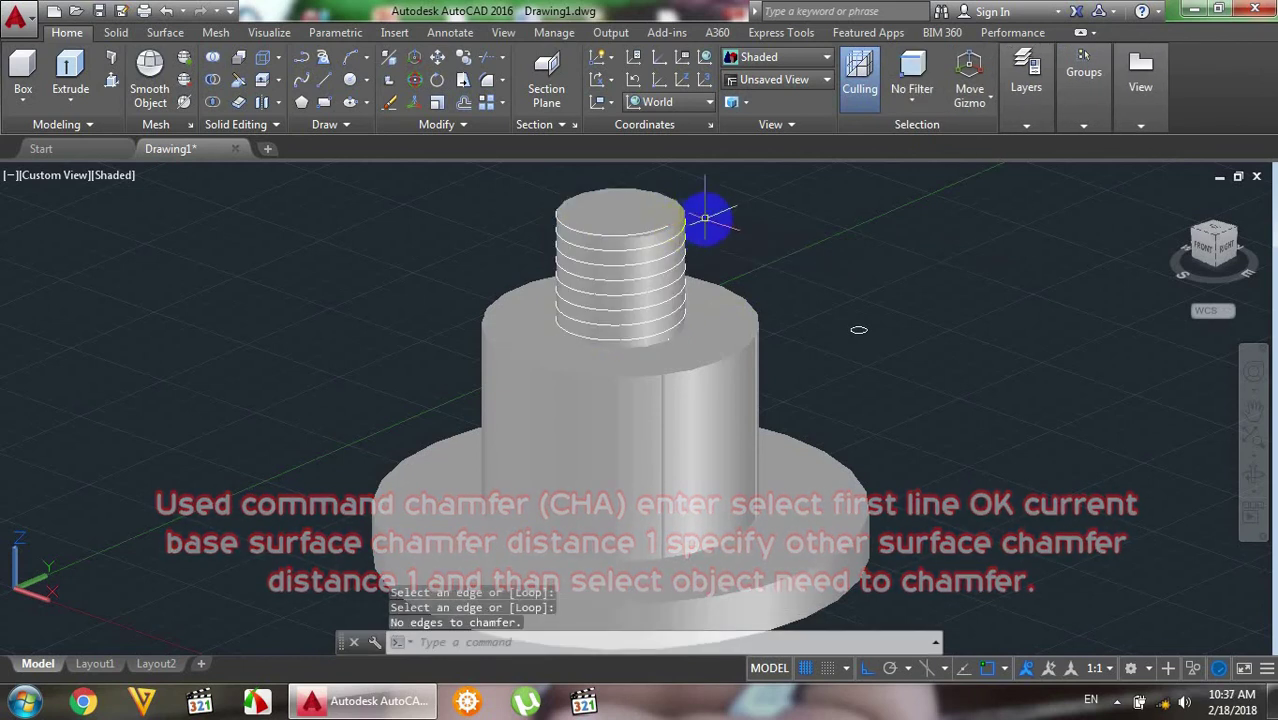
pyautogui.scroll(3, 680, 240)
pyautogui.scroll(2, 682, 228)
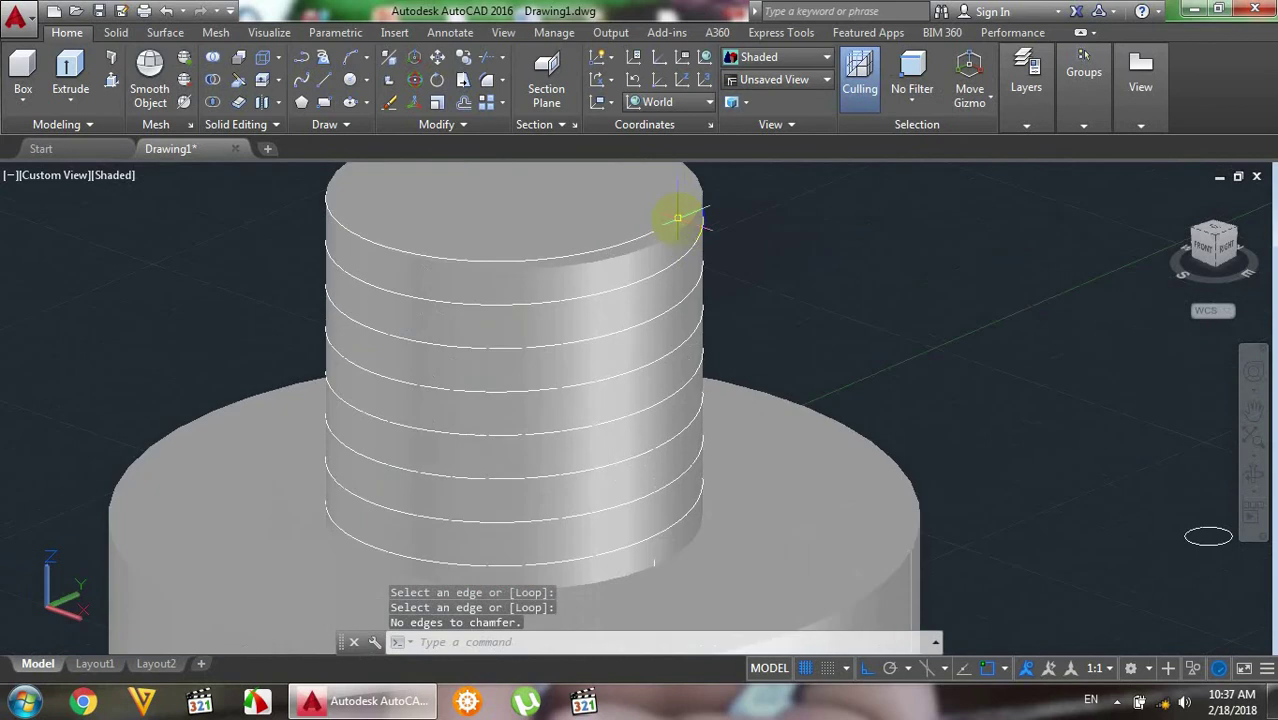
pyautogui.scroll(-4, 684, 215)
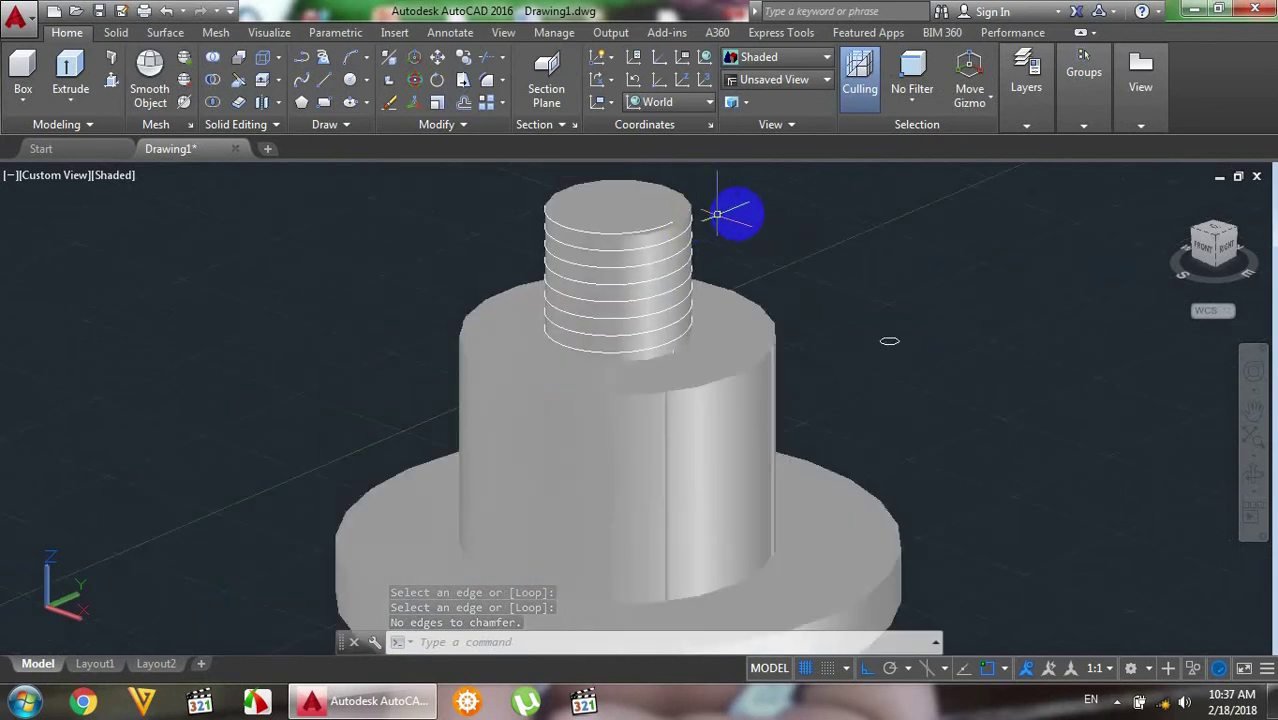
# - Chamfer the cylinder's top edge with base and other surface distances of 1
pyautogui.write('CH')
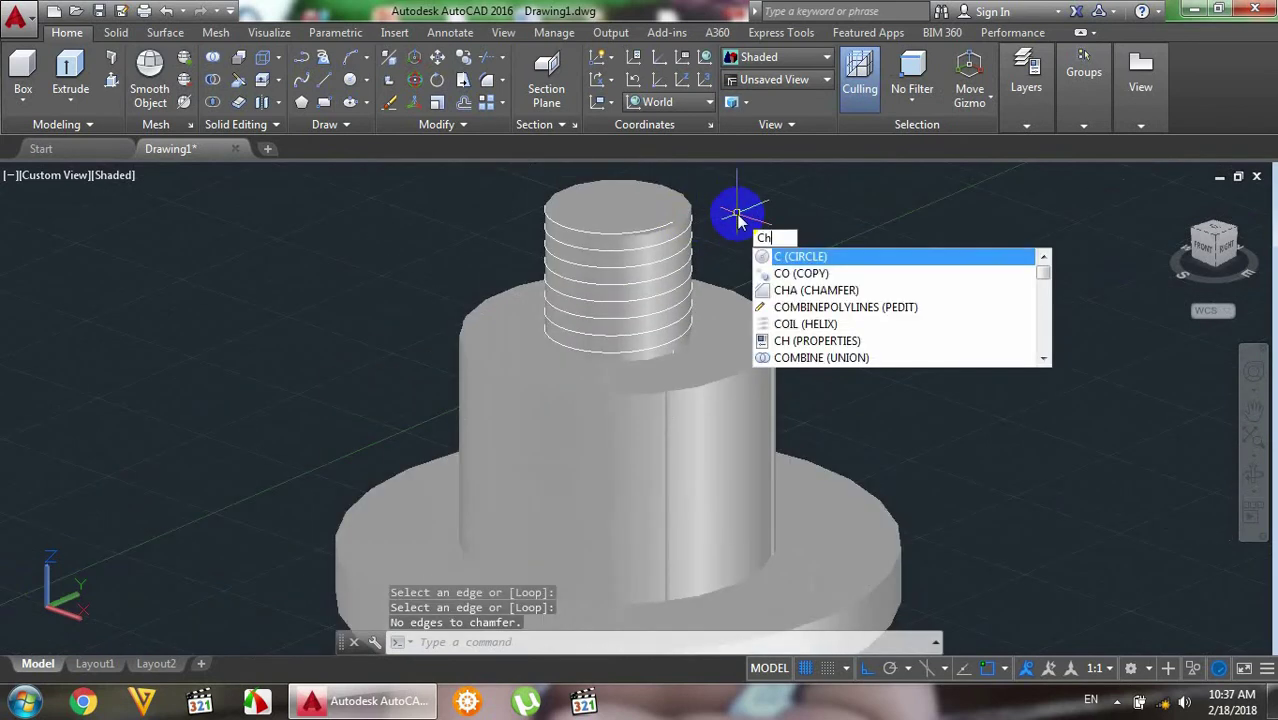
pyautogui.write('A')
pyautogui.press('Return')
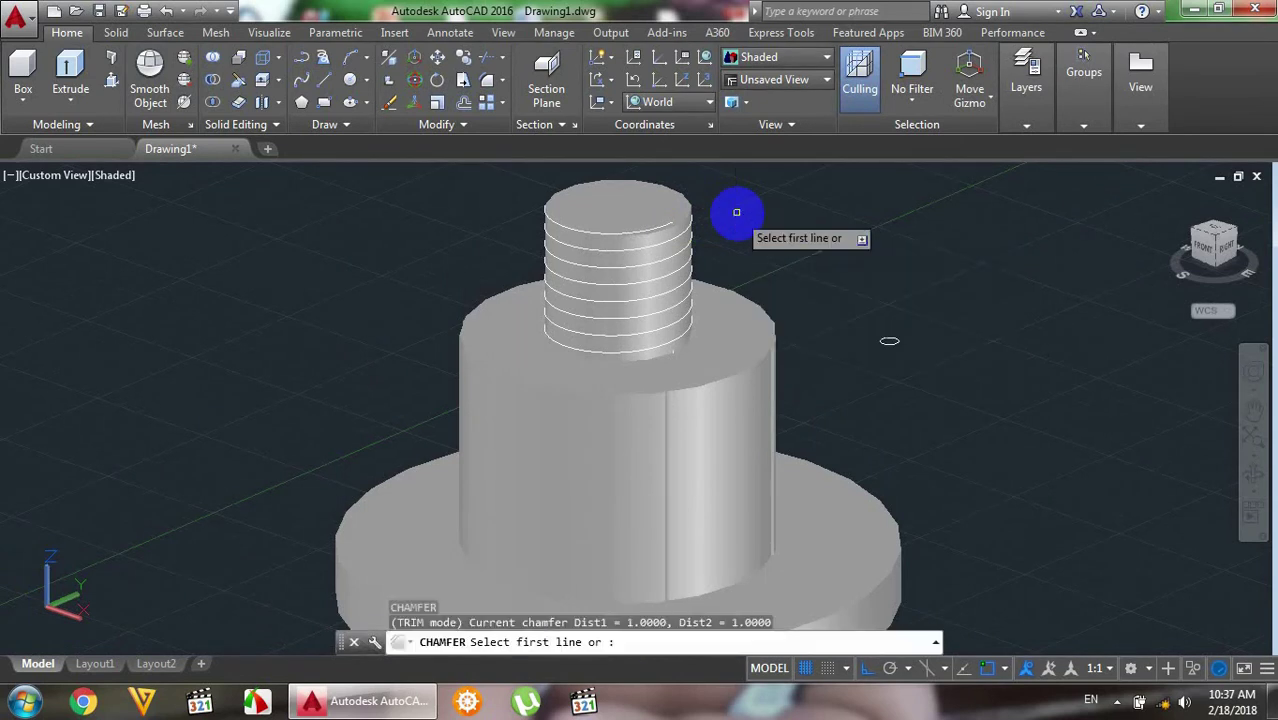
pyautogui.click(680, 220)
pyautogui.press('Return')
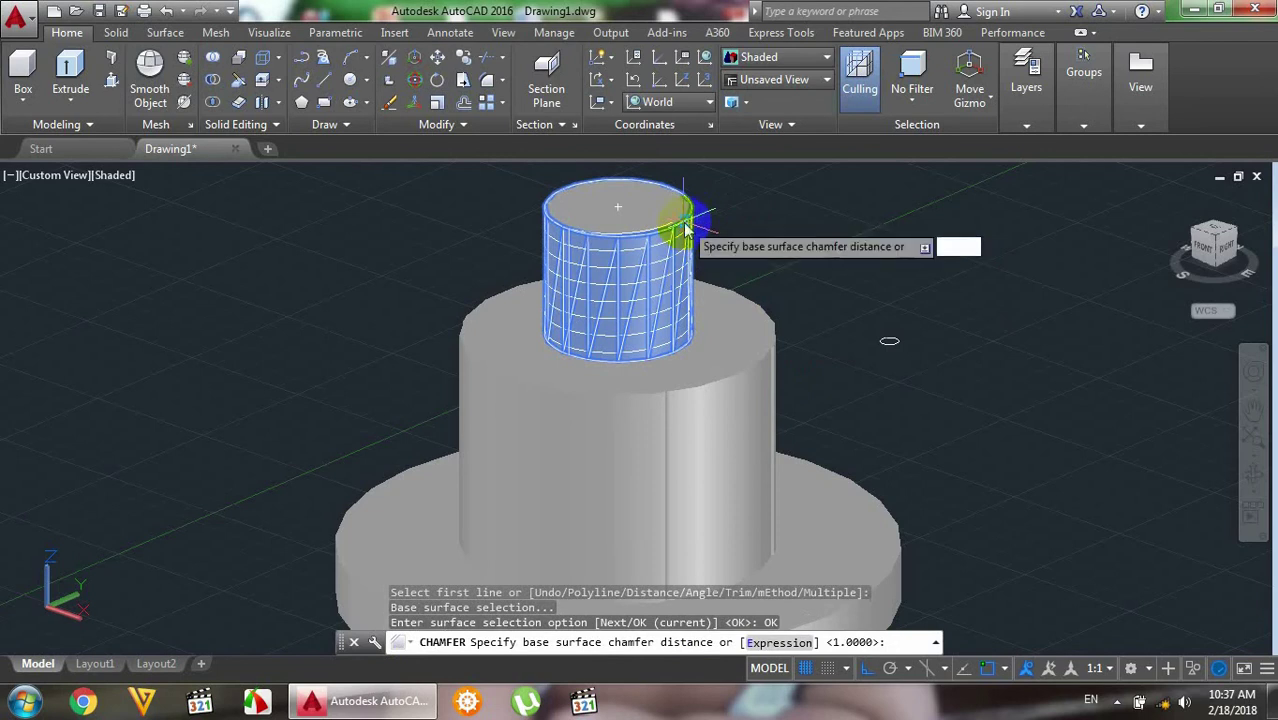
pyautogui.press('Return')
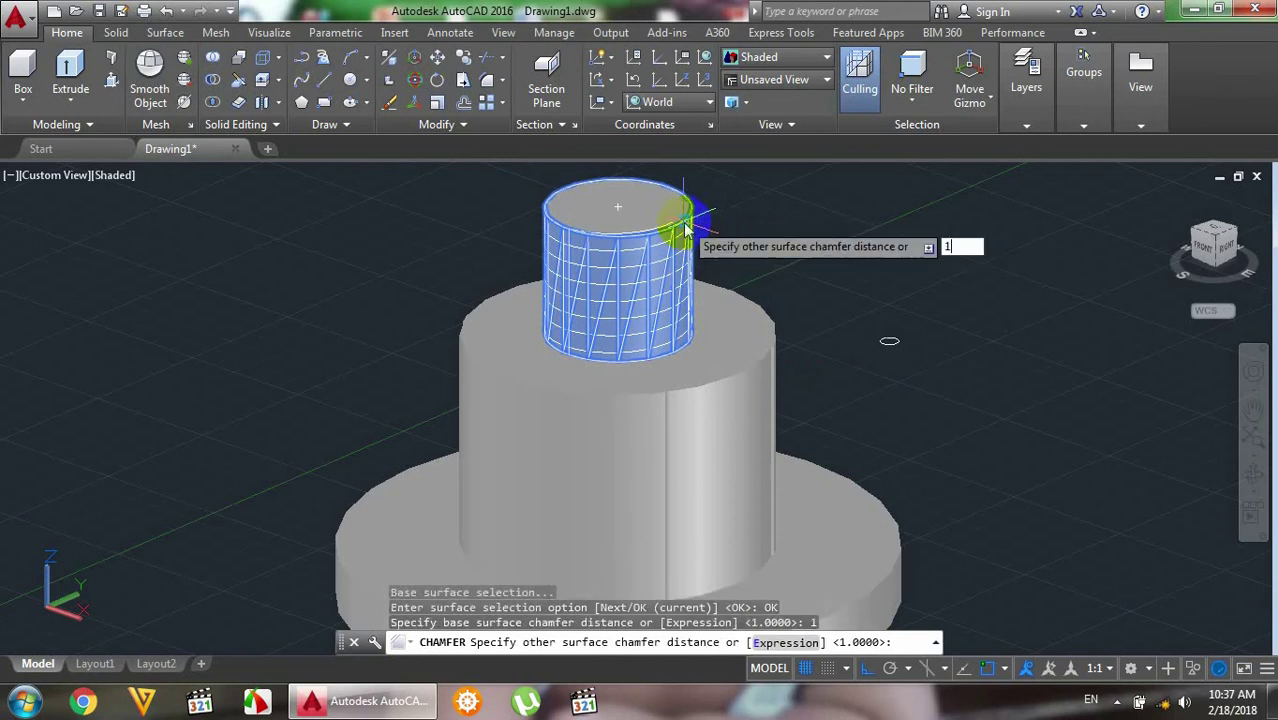
pyautogui.press('Return')
pyautogui.scroll(3, 685, 230)
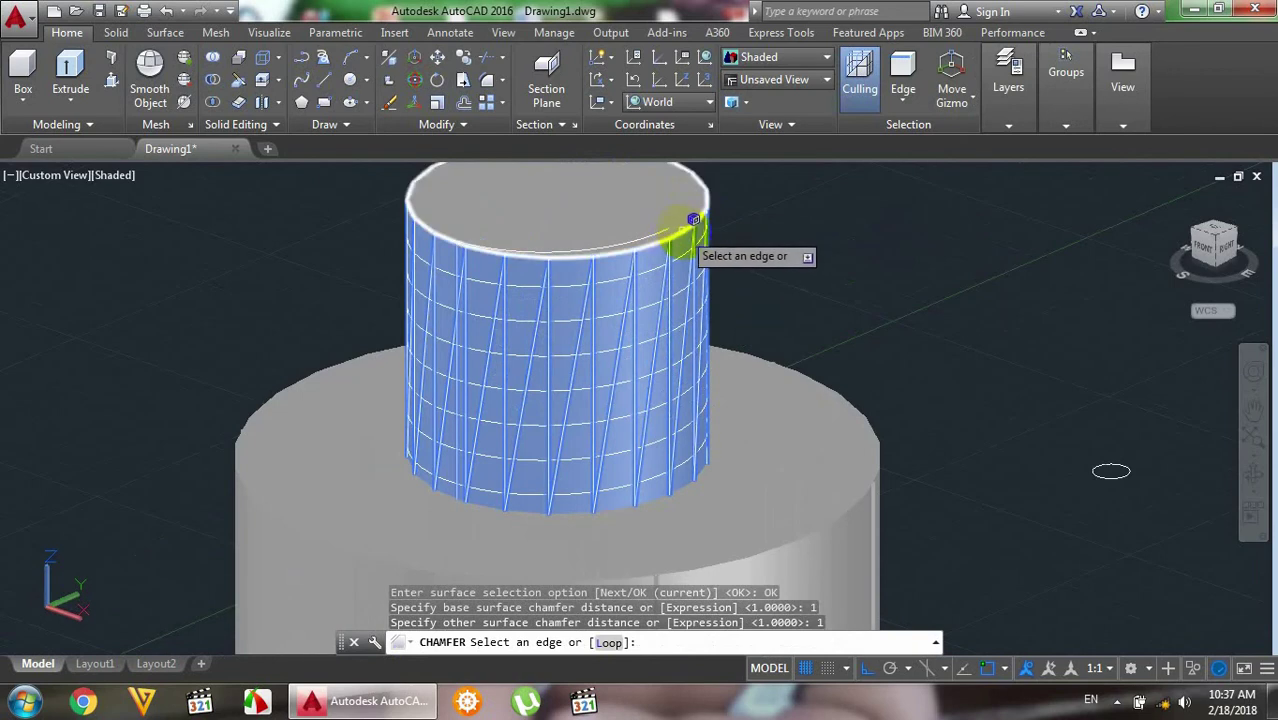
pyautogui.click(685, 233)
pyautogui.press('Return')
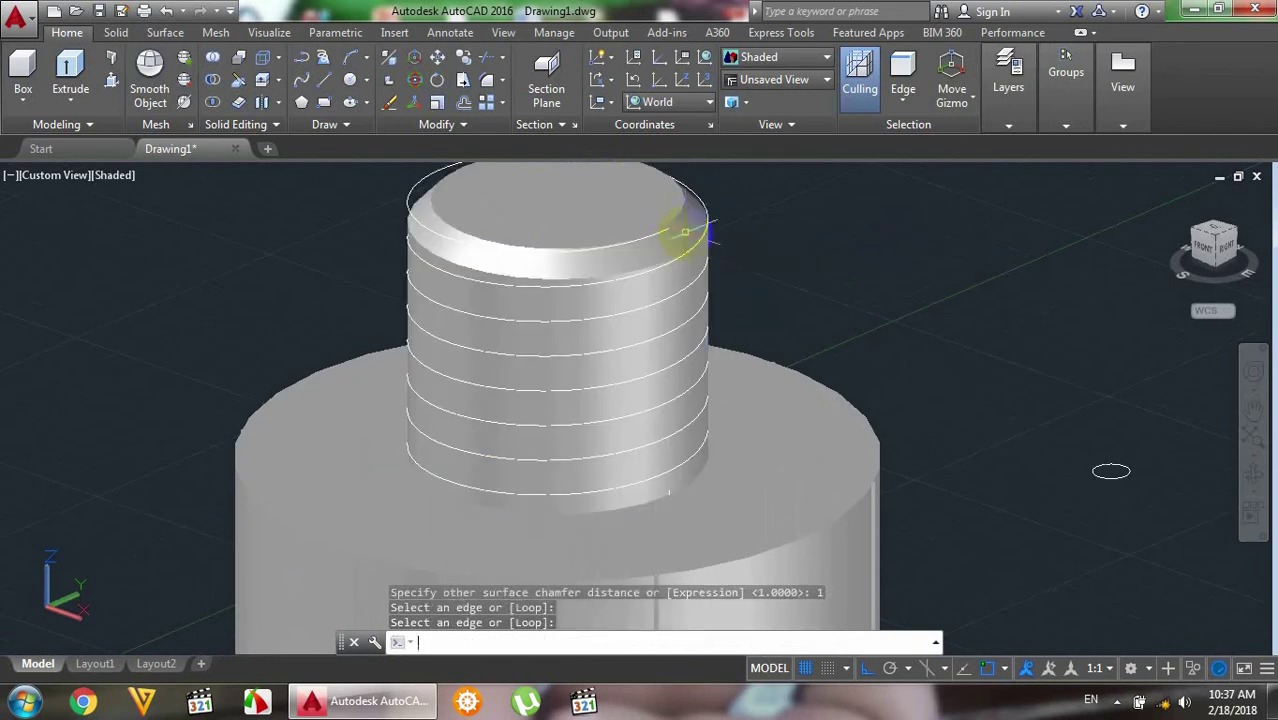
pyautogui.press('Return')
pyautogui.scroll(-2, 889, 184)
pyautogui.scroll(-2, 889, 184)
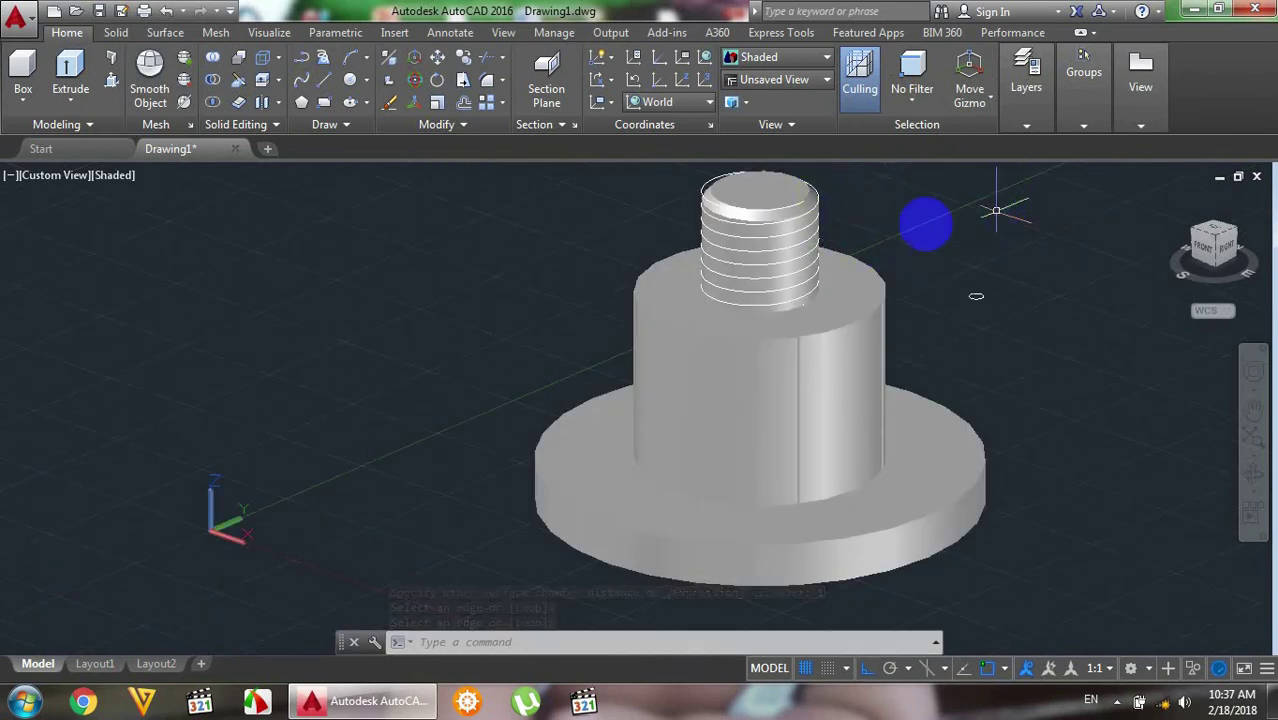
# - In 2D Wireframe, sweep the triangular profile along the helix into a thread coil
pyautogui.click(118, 177)
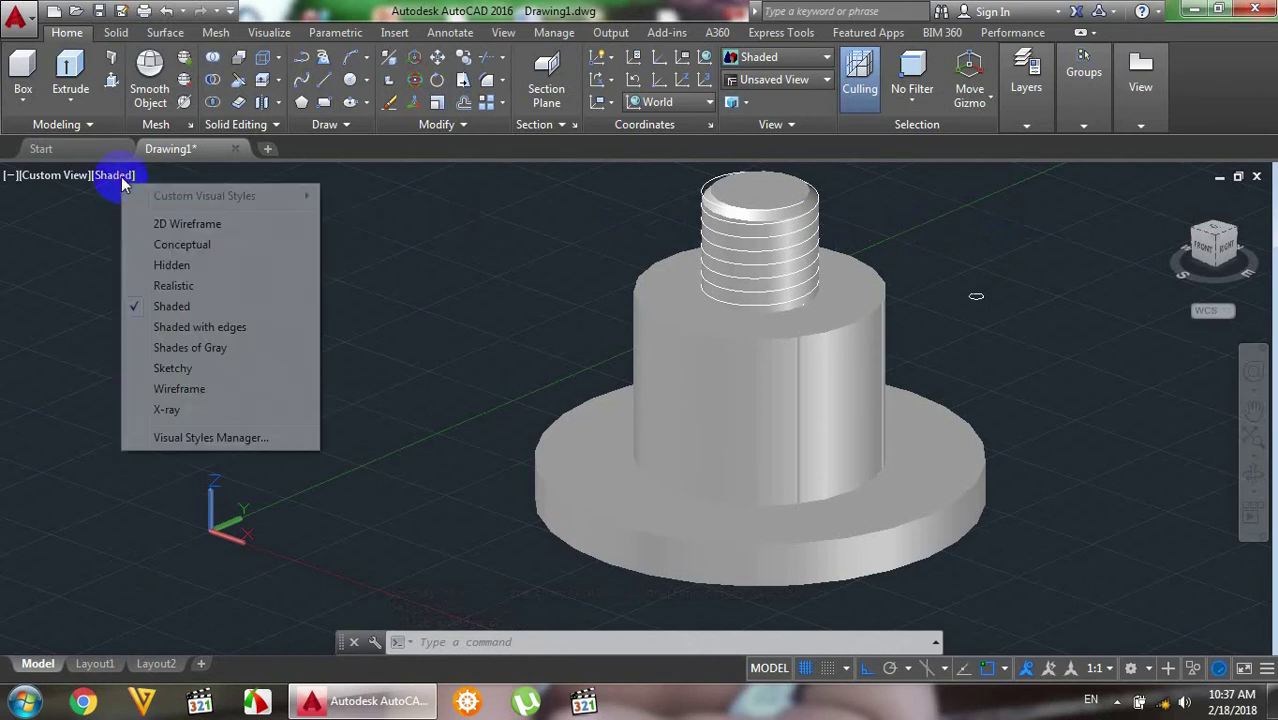
pyautogui.click(222, 226)
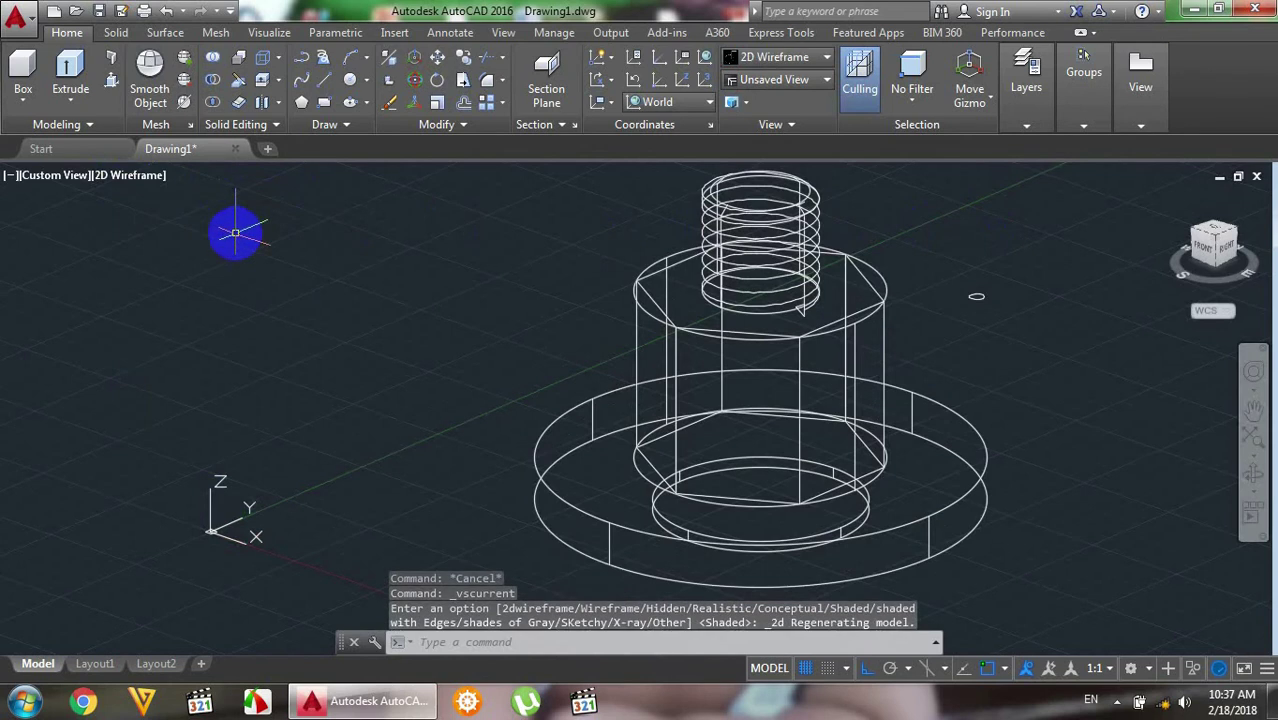
pyautogui.click(77, 105)
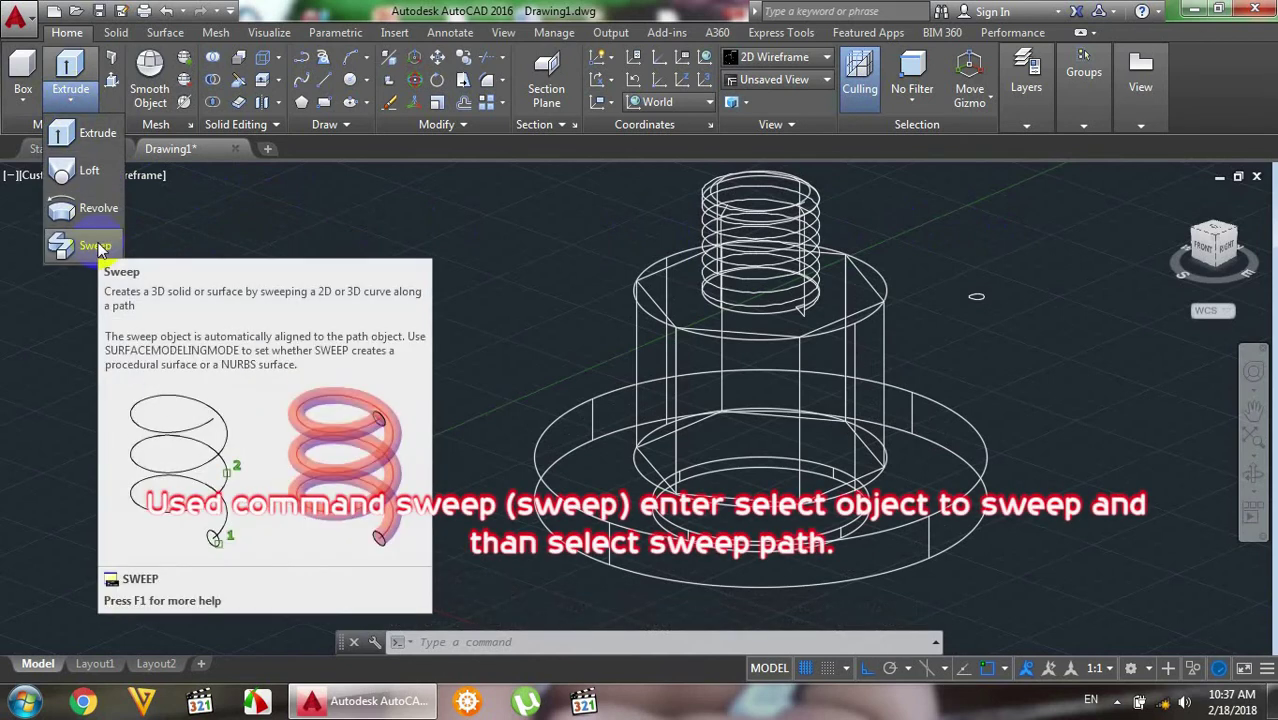
pyautogui.click(95, 246)
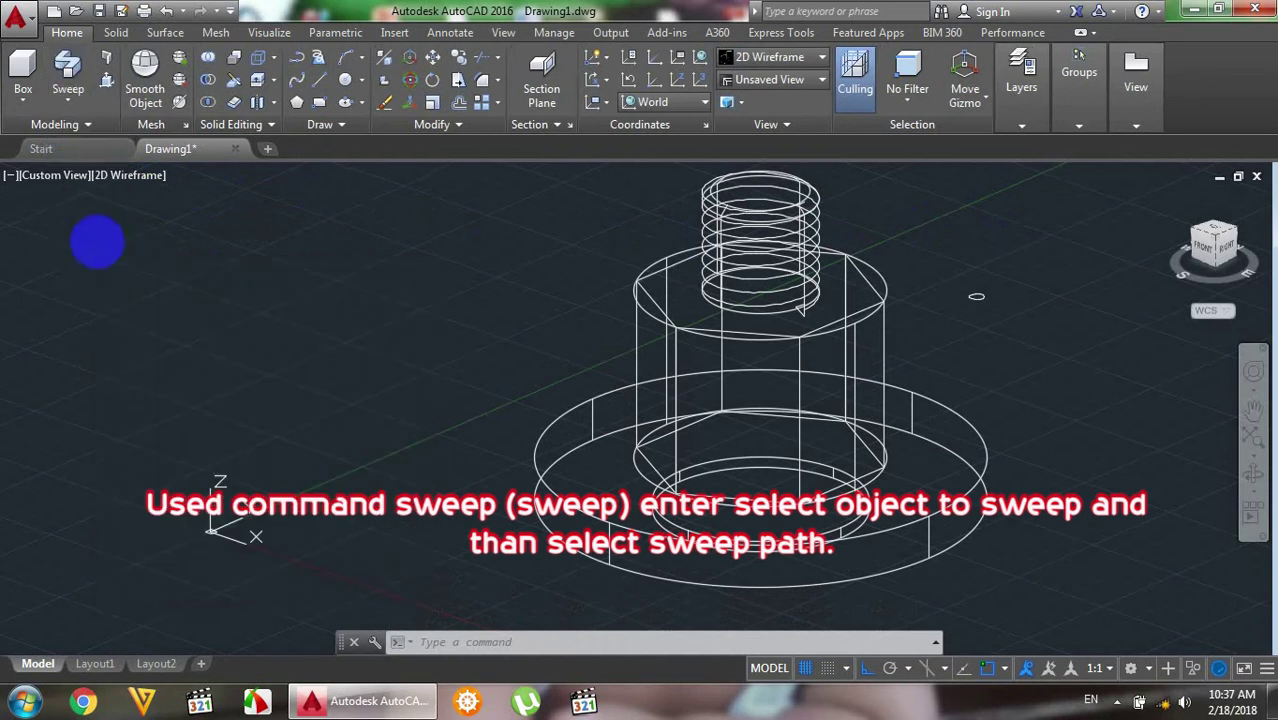
pyautogui.scroll(3, 813, 311)
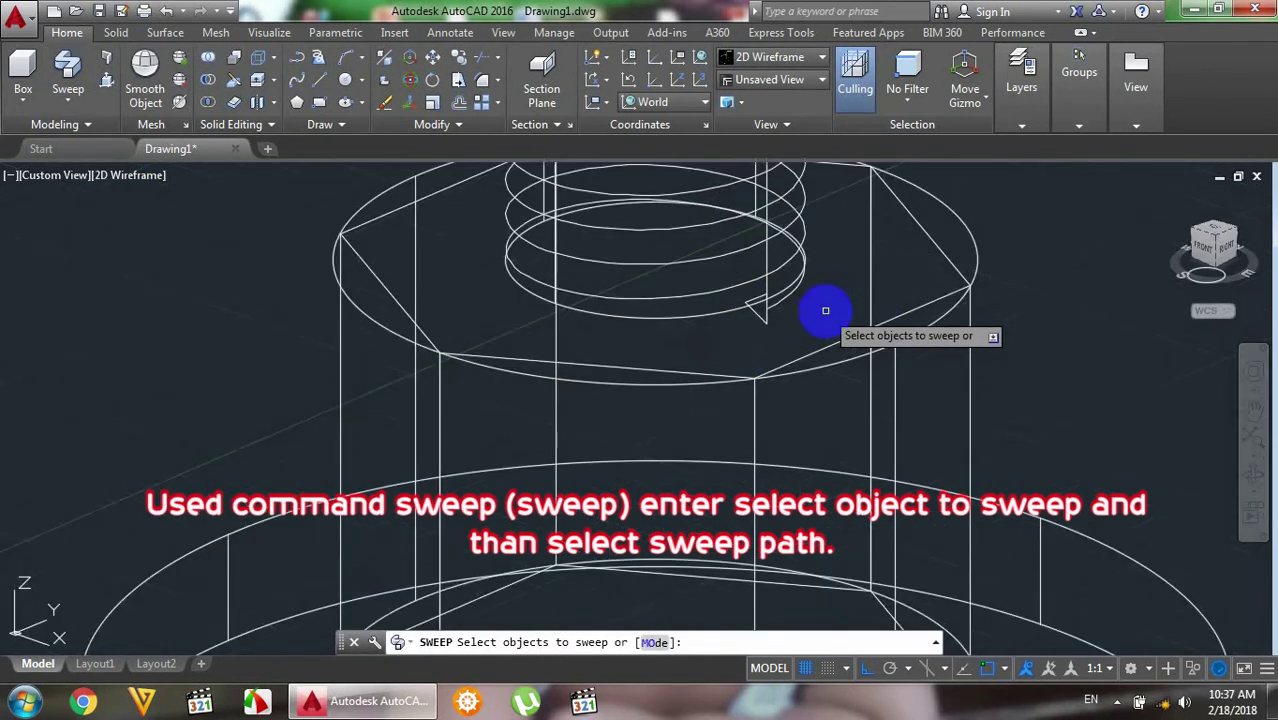
pyautogui.scroll(2, 818, 310)
pyautogui.click(728, 326)
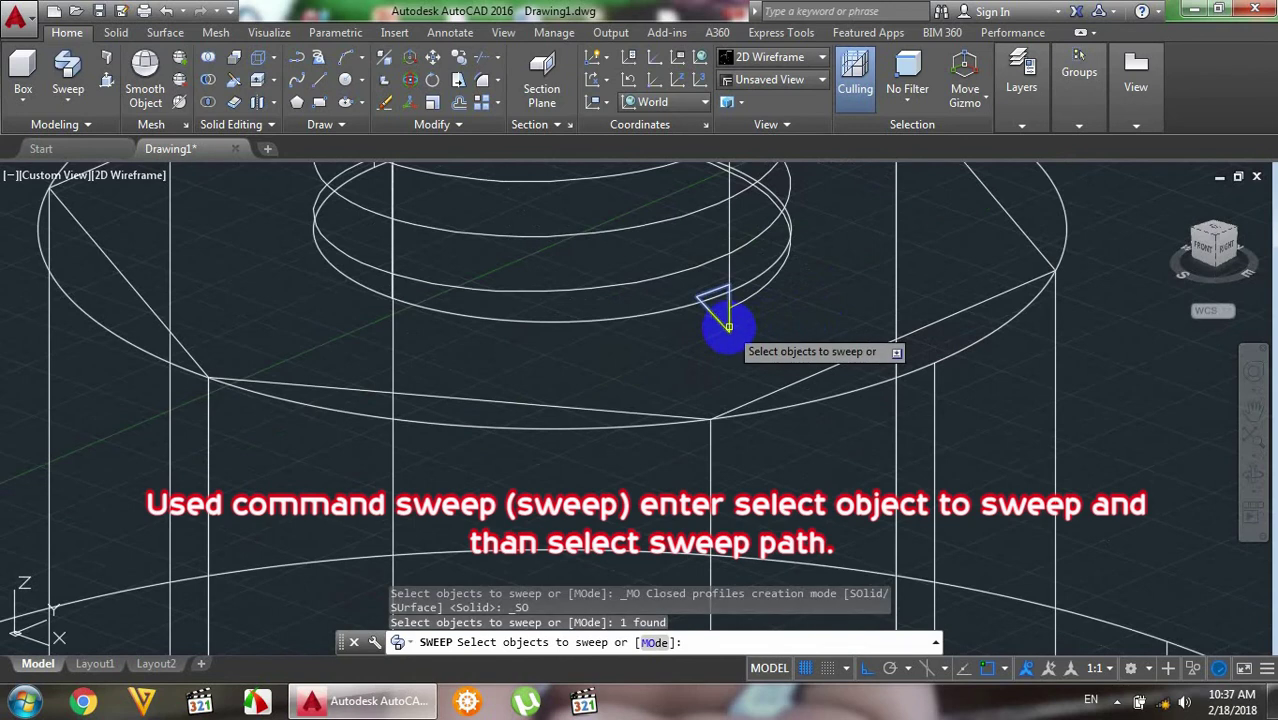
pyautogui.rightClick(787, 316)
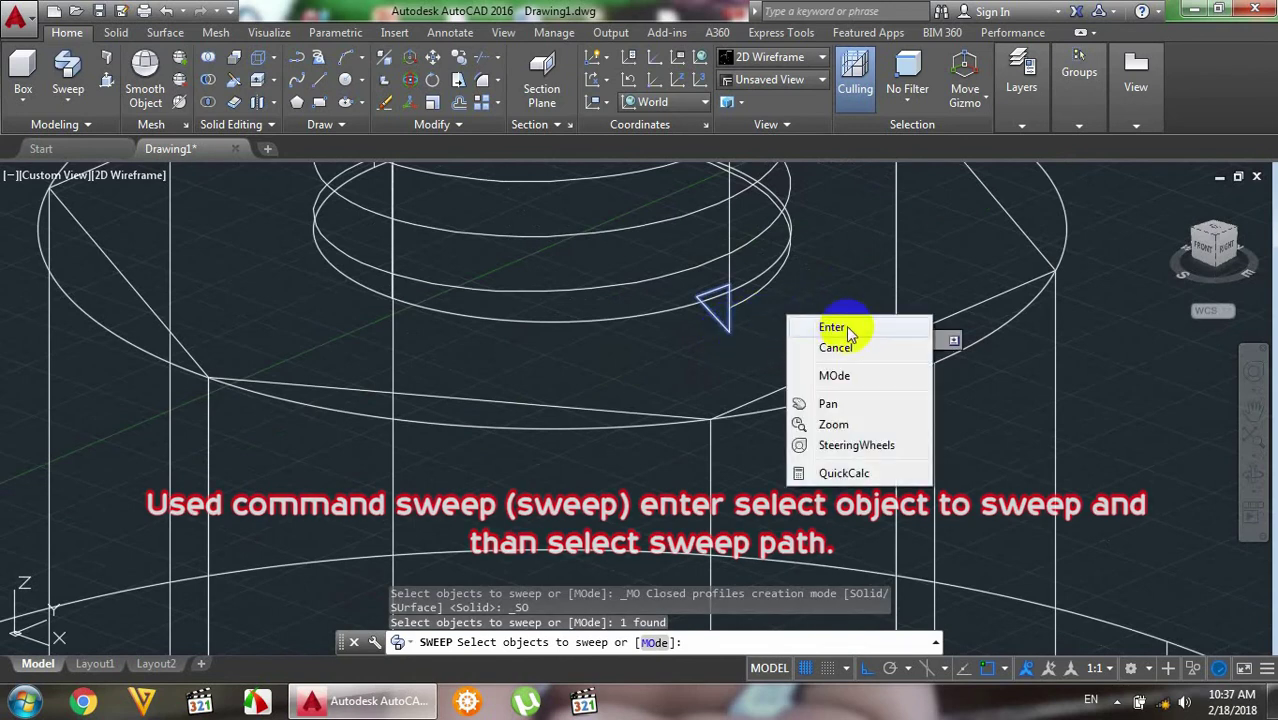
pyautogui.click(835, 328)
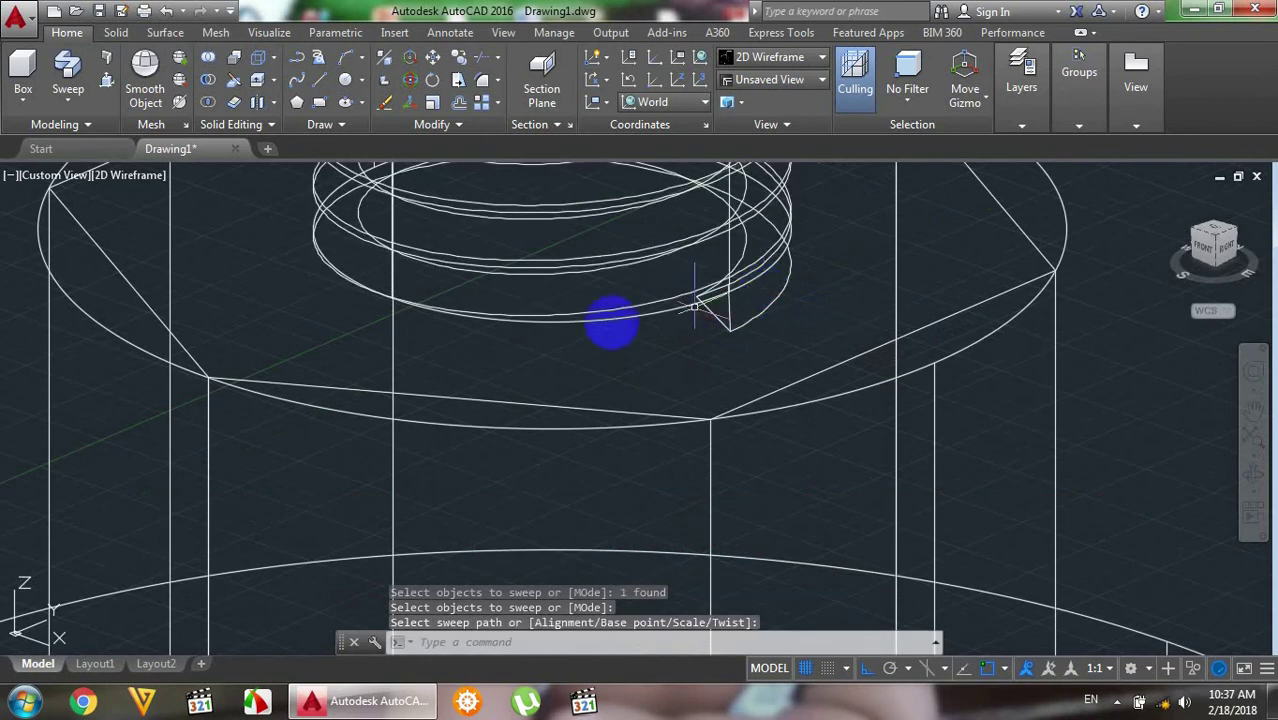
# - Return the model to Shaded display
pyautogui.scroll(-5, 555, 333)
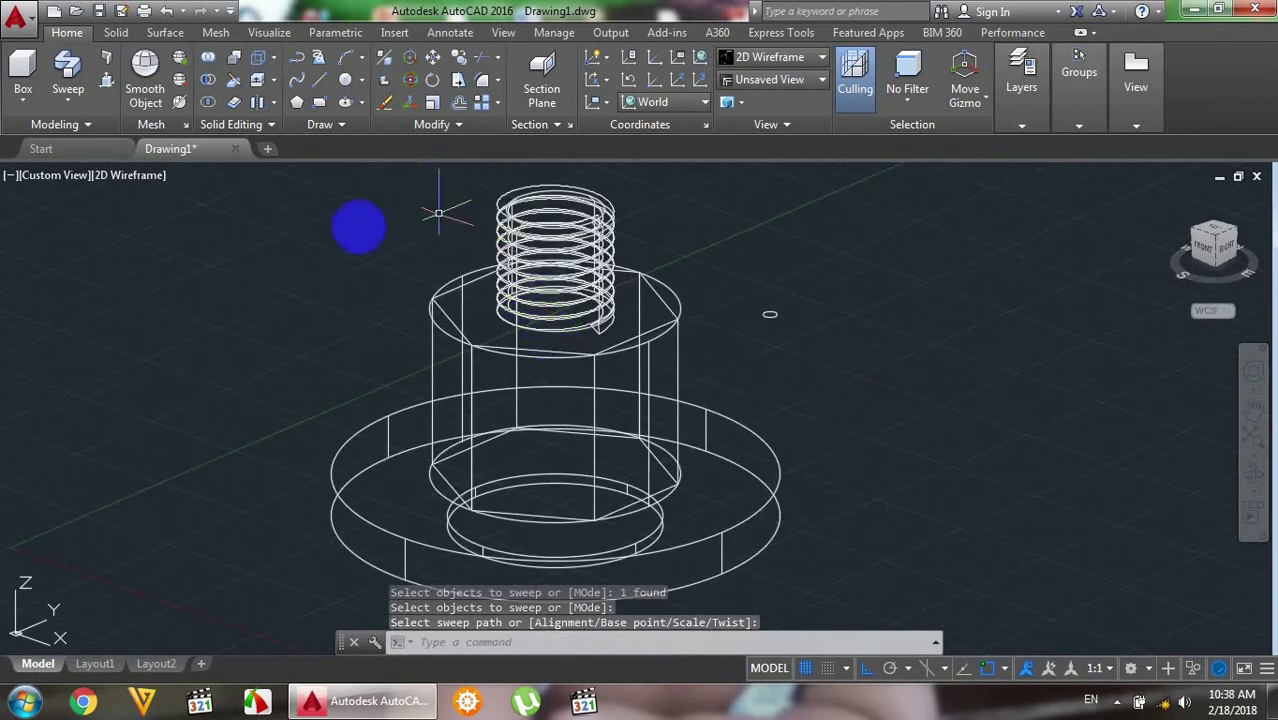
pyautogui.click(148, 180)
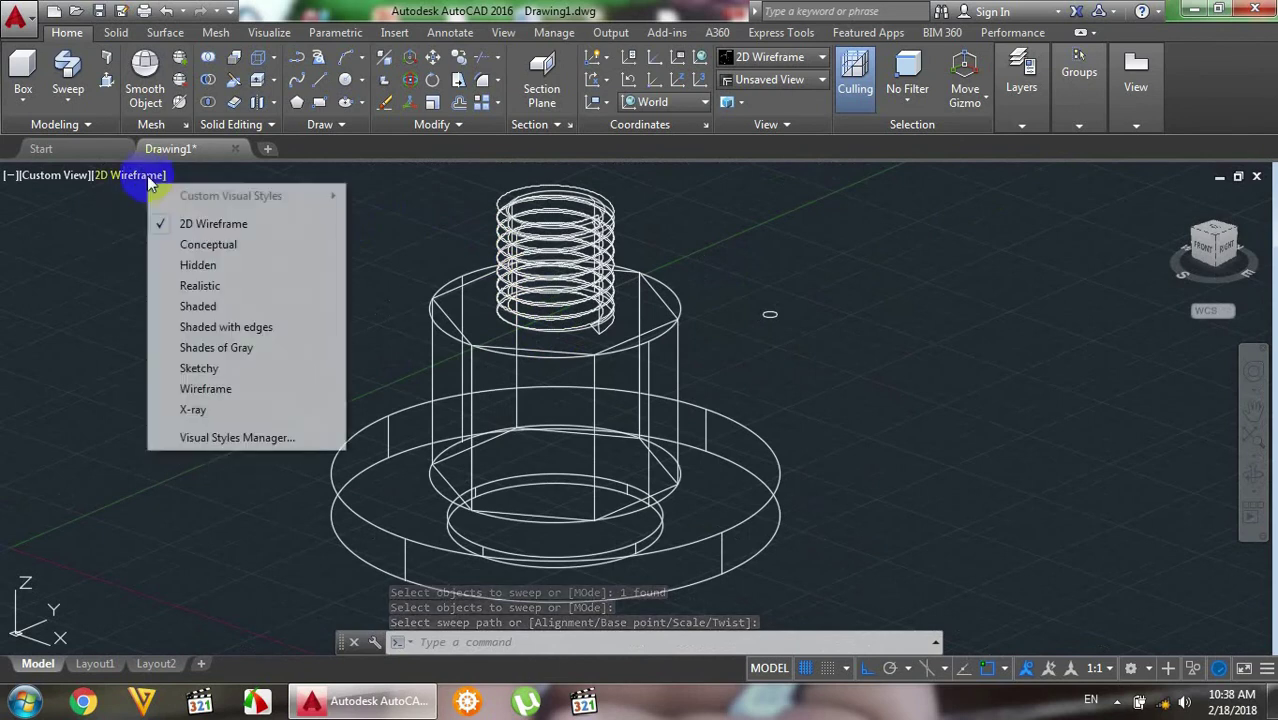
pyautogui.click(230, 309)
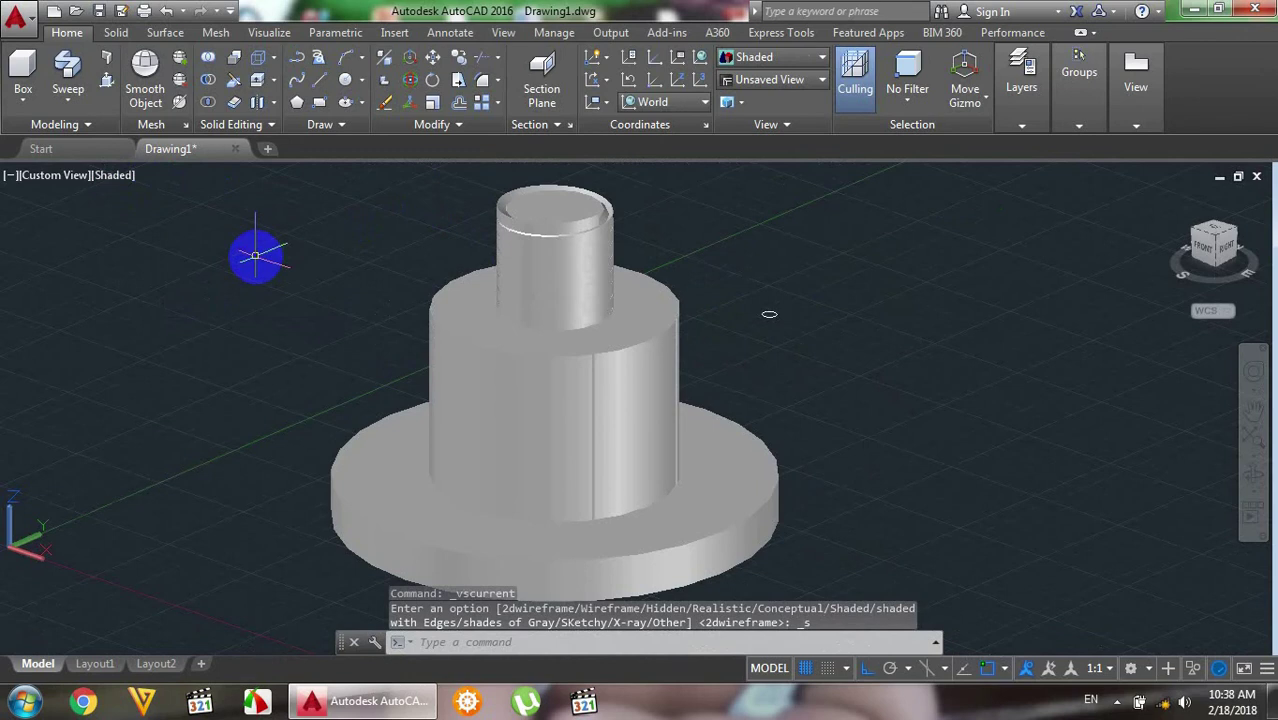
# - Subtract the swept thread coil from the upper cylinder
pyautogui.scroll(3, 568, 220)
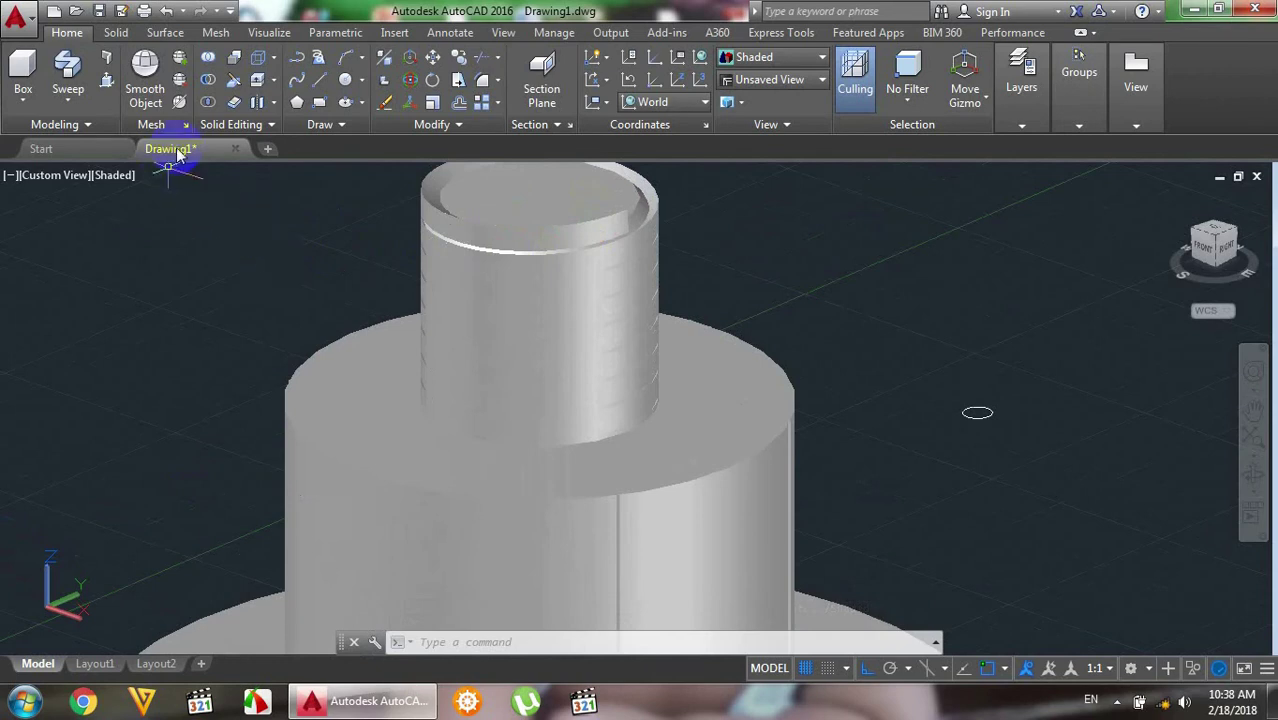
pyautogui.click(205, 83)
pyautogui.click(526, 192)
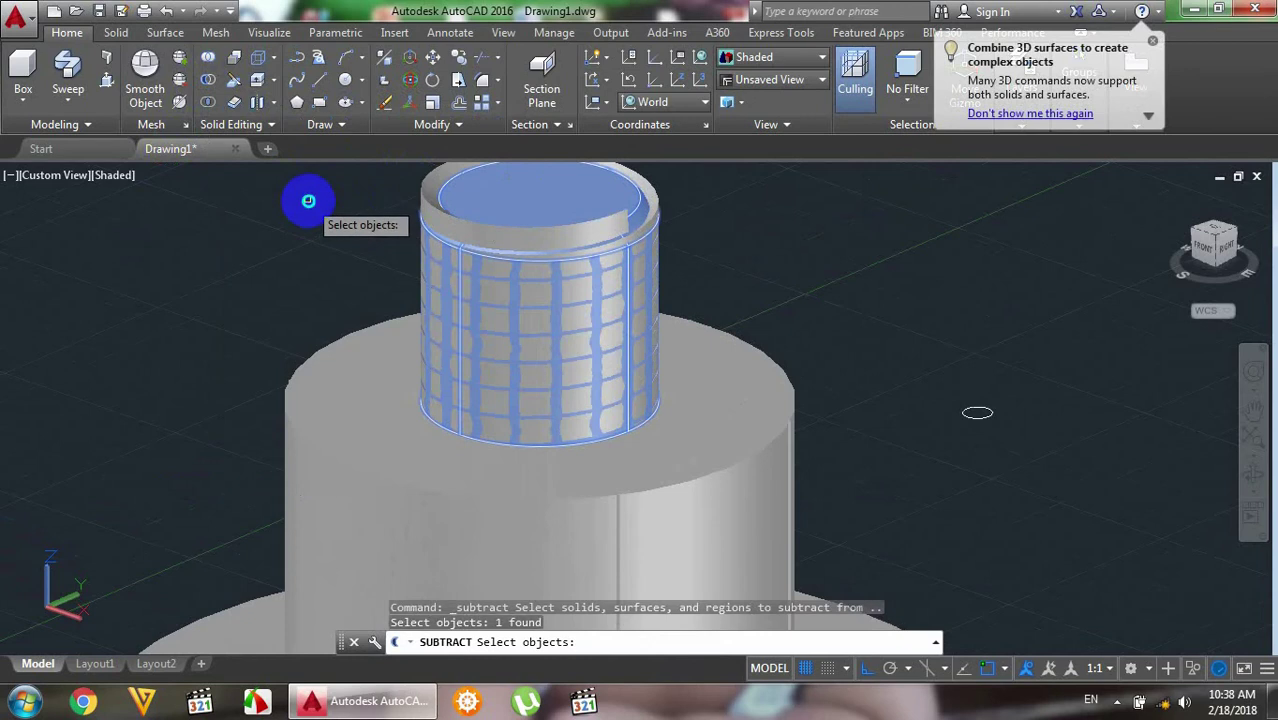
pyautogui.press('Return')
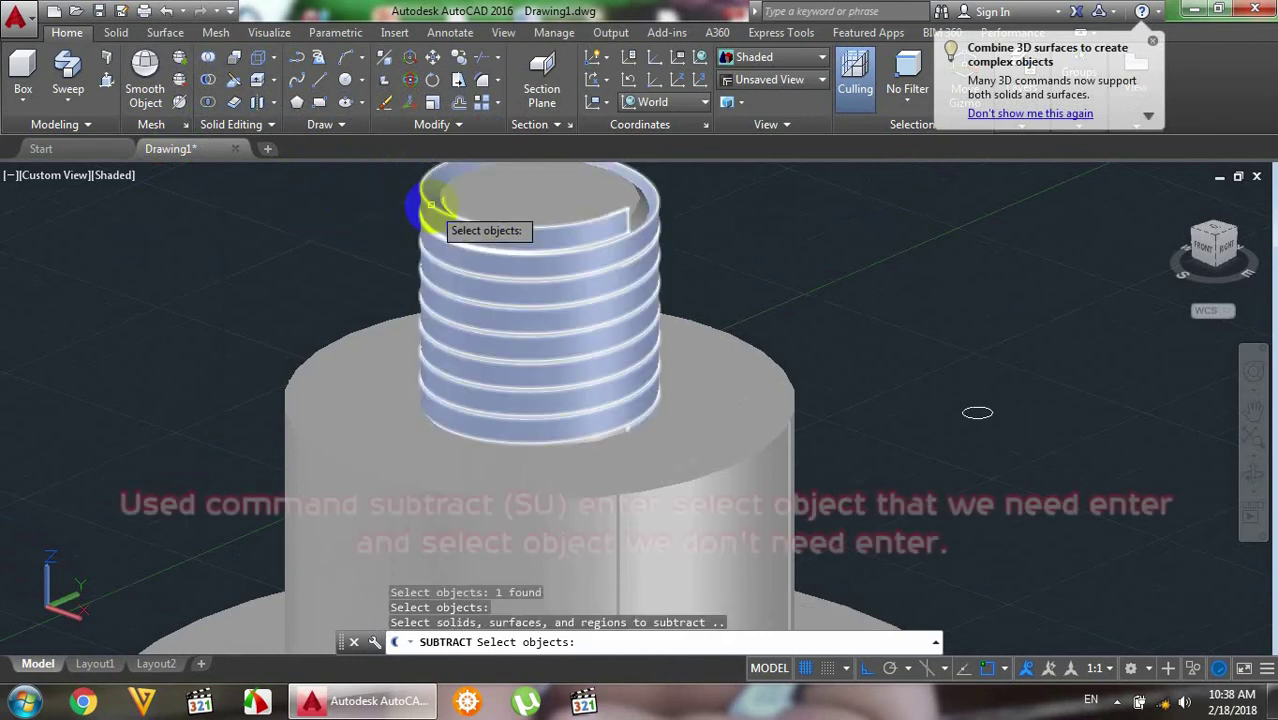
pyautogui.click(431, 205)
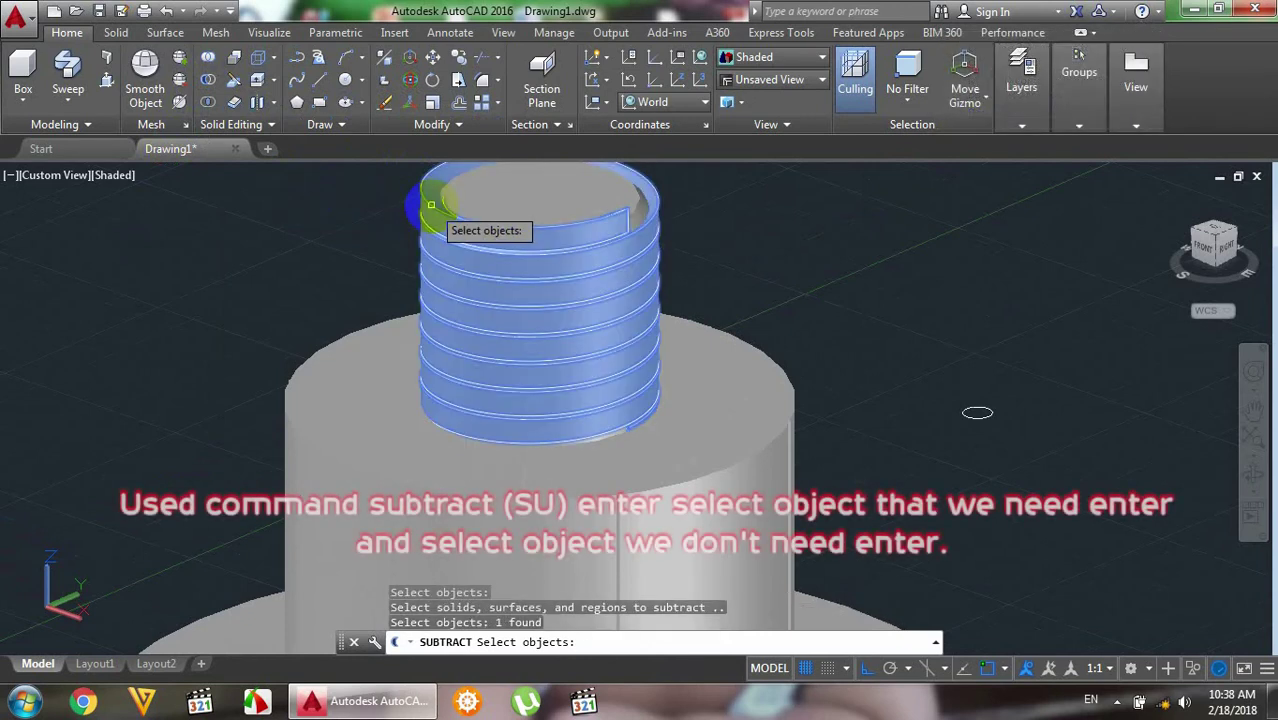
pyautogui.press('Return')
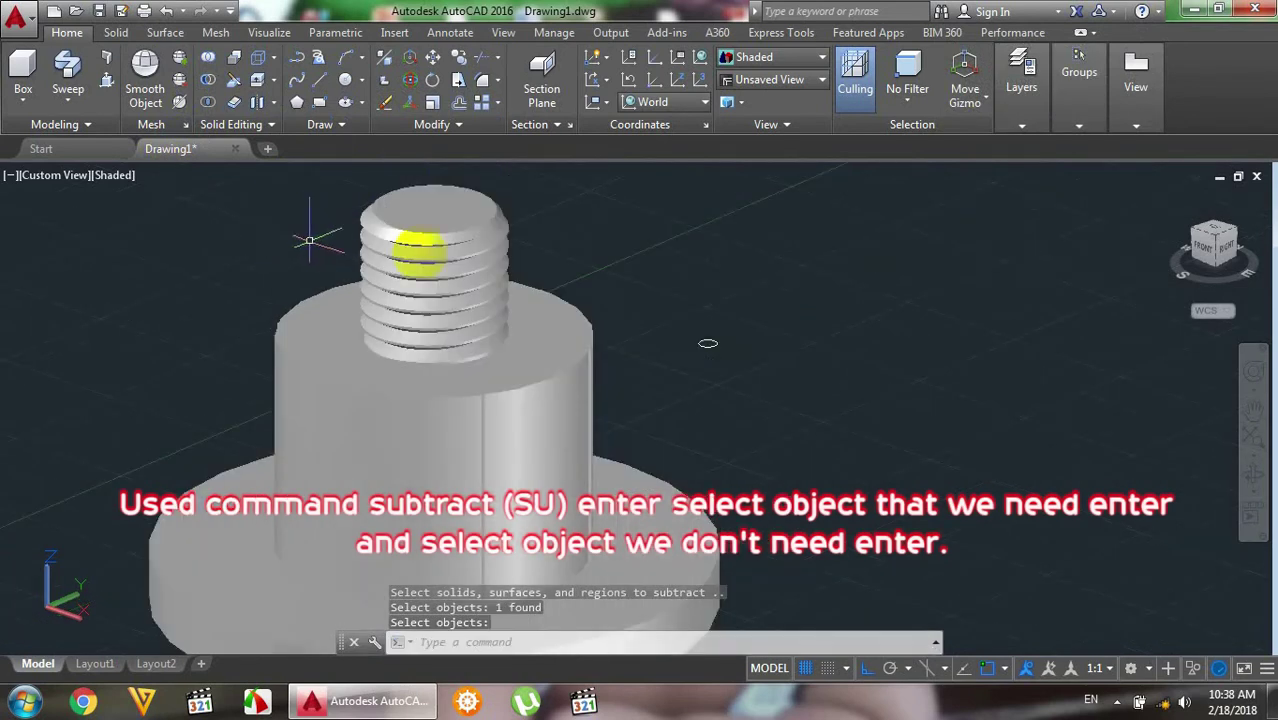
pyautogui.scroll(-2, 720, 268)
pyautogui.press('Return')
pyautogui.scroll(3, 462, 258)
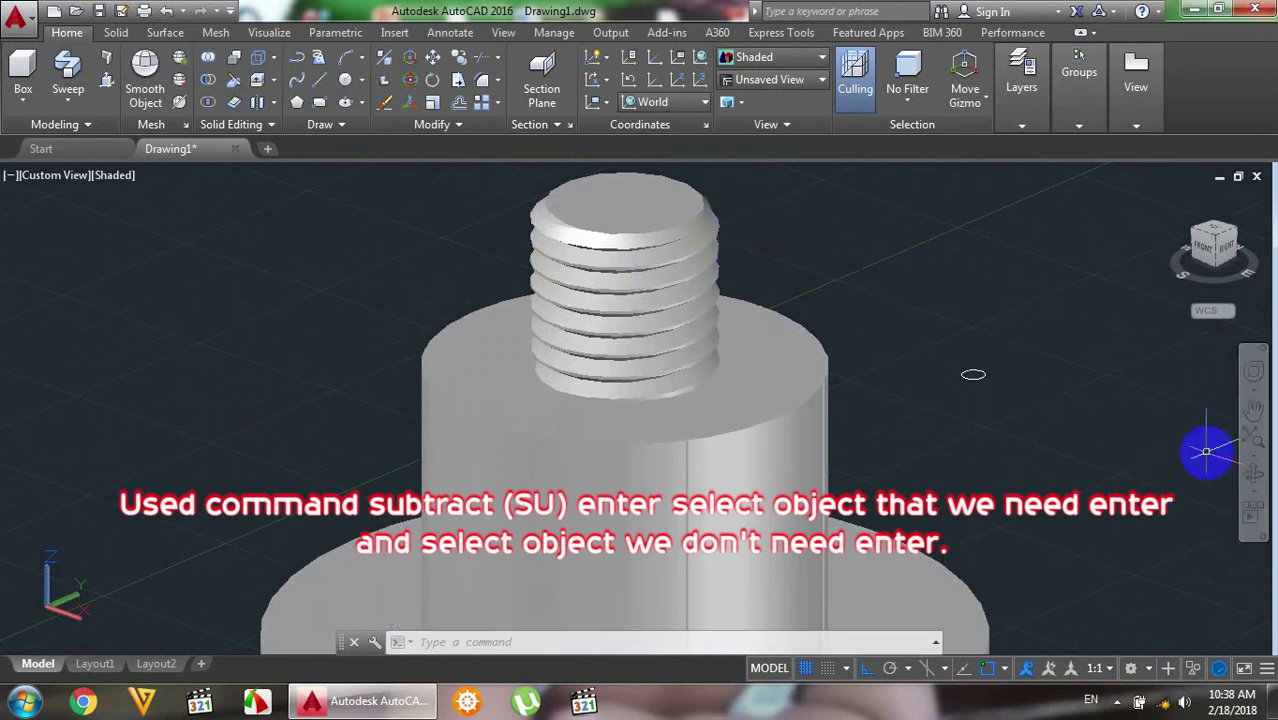
# - Orbit freely around the threaded bolt to inspect it from other sides
pyautogui.click(1252, 474)
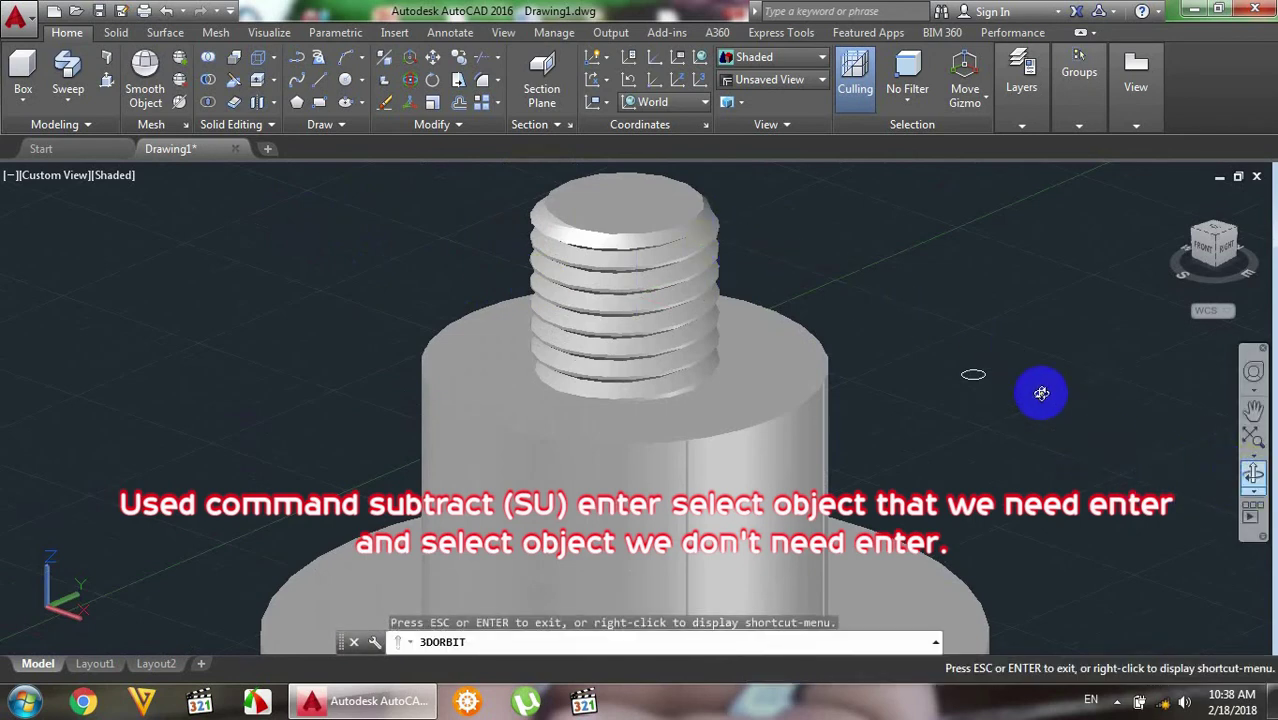
pyautogui.moveTo(913, 300)
pyautogui.mouseDown()
pyautogui.moveTo(890, 294)
pyautogui.moveTo(928, 315)
pyautogui.moveTo(919, 288)
pyautogui.mouseUp()
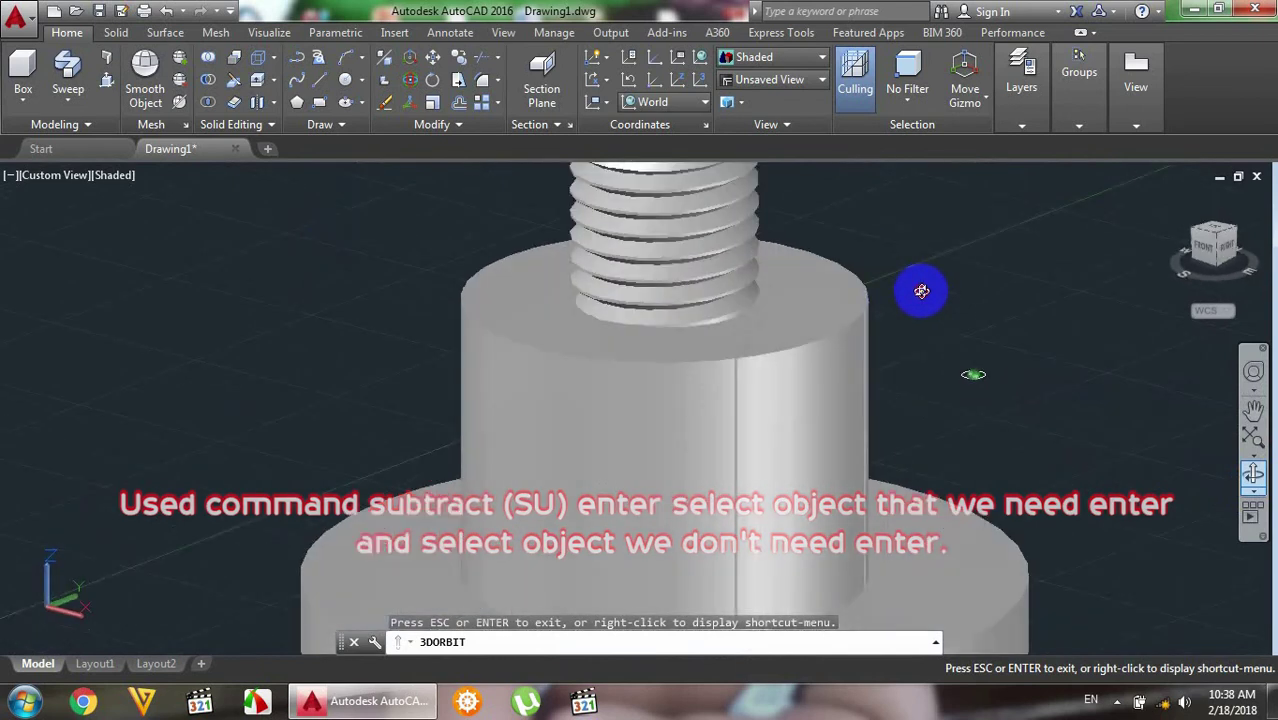
pyautogui.moveTo(847, 317)
pyautogui.mouseDown()
pyautogui.moveTo(821, 223)
pyautogui.moveTo(856, 200)
pyautogui.mouseUp()
pyautogui.rightClick(856, 198)
pyautogui.click(884, 210)
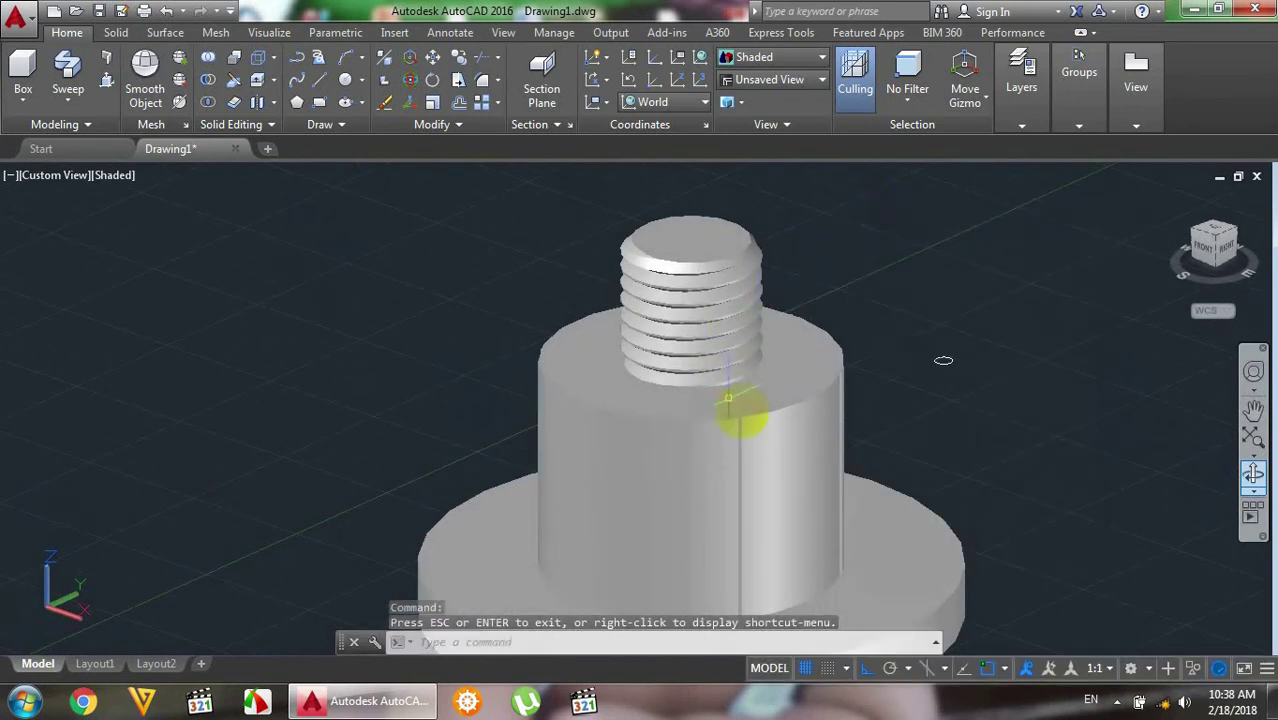
pyautogui.click(773, 403)
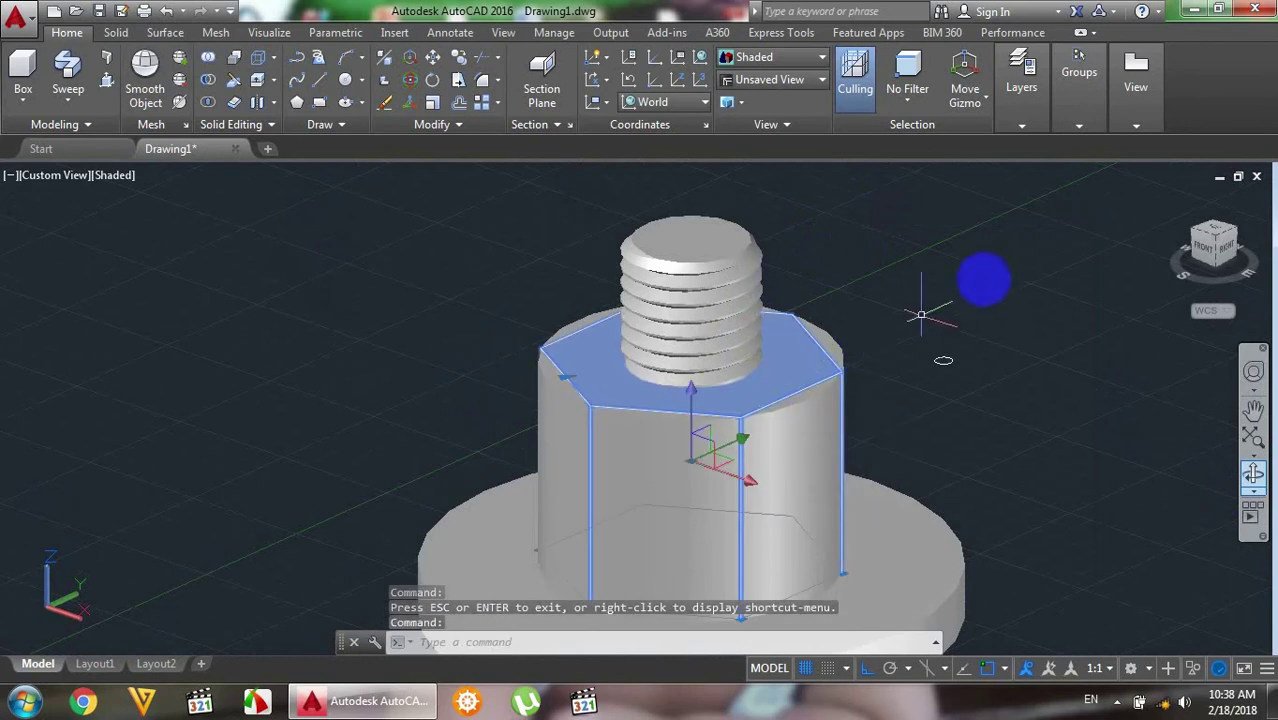
pyautogui.press('Escape')
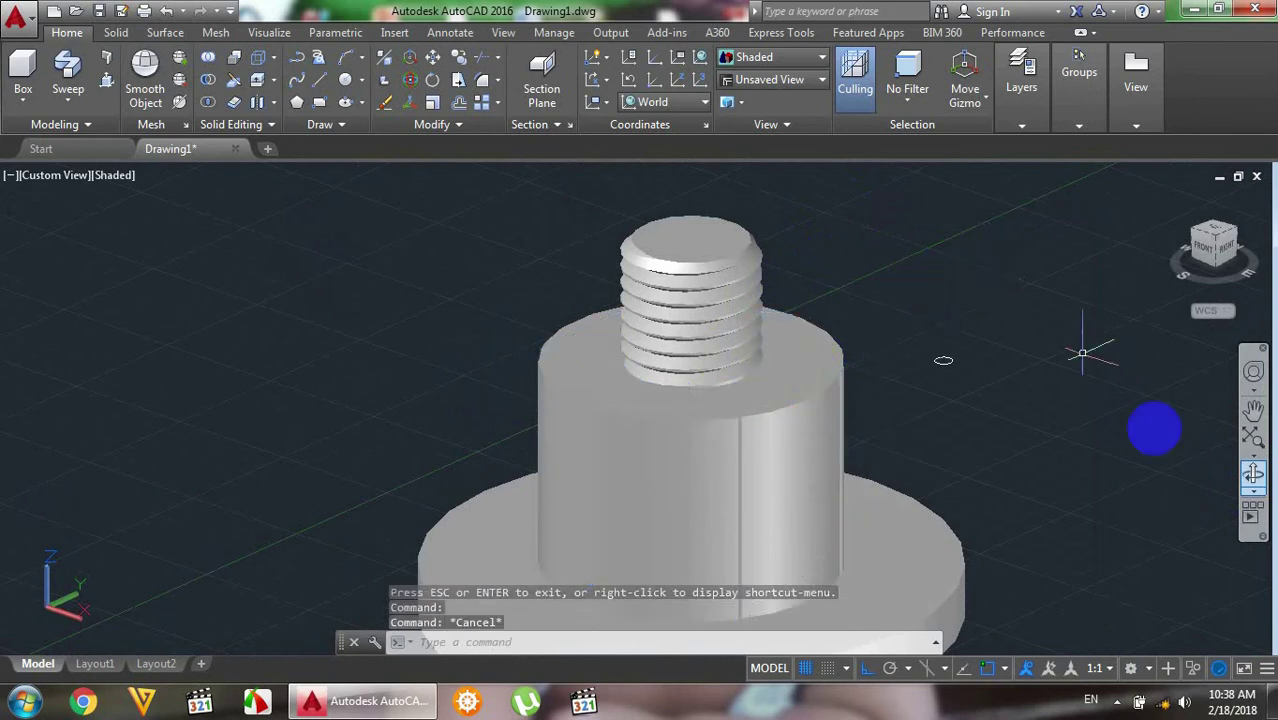
# - Orbit once more, then set the south-east isometric view and zoom to fit the bolt
pyautogui.click(1256, 478)
pyautogui.moveTo(934, 305)
pyautogui.mouseDown()
pyautogui.moveTo(884, 294)
pyautogui.moveTo(820, 318)
pyautogui.moveTo(725, 314)
pyautogui.moveTo(742, 277)
pyautogui.moveTo(876, 274)
pyautogui.moveTo(696, 177)
pyautogui.moveTo(802, 254)
pyautogui.moveTo(799, 234)
pyautogui.moveTo(816, 260)
pyautogui.moveTo(859, 262)
pyautogui.moveTo(847, 245)
pyautogui.moveTo(816, 260)
pyautogui.moveTo(591, 251)
pyautogui.moveTo(414, 265)
pyautogui.moveTo(510, 252)
pyautogui.moveTo(571, 280)
pyautogui.moveTo(528, 292)
pyautogui.moveTo(476, 252)
pyautogui.moveTo(485, 214)
pyautogui.moveTo(499, 257)
pyautogui.moveTo(625, 260)
pyautogui.mouseUp()
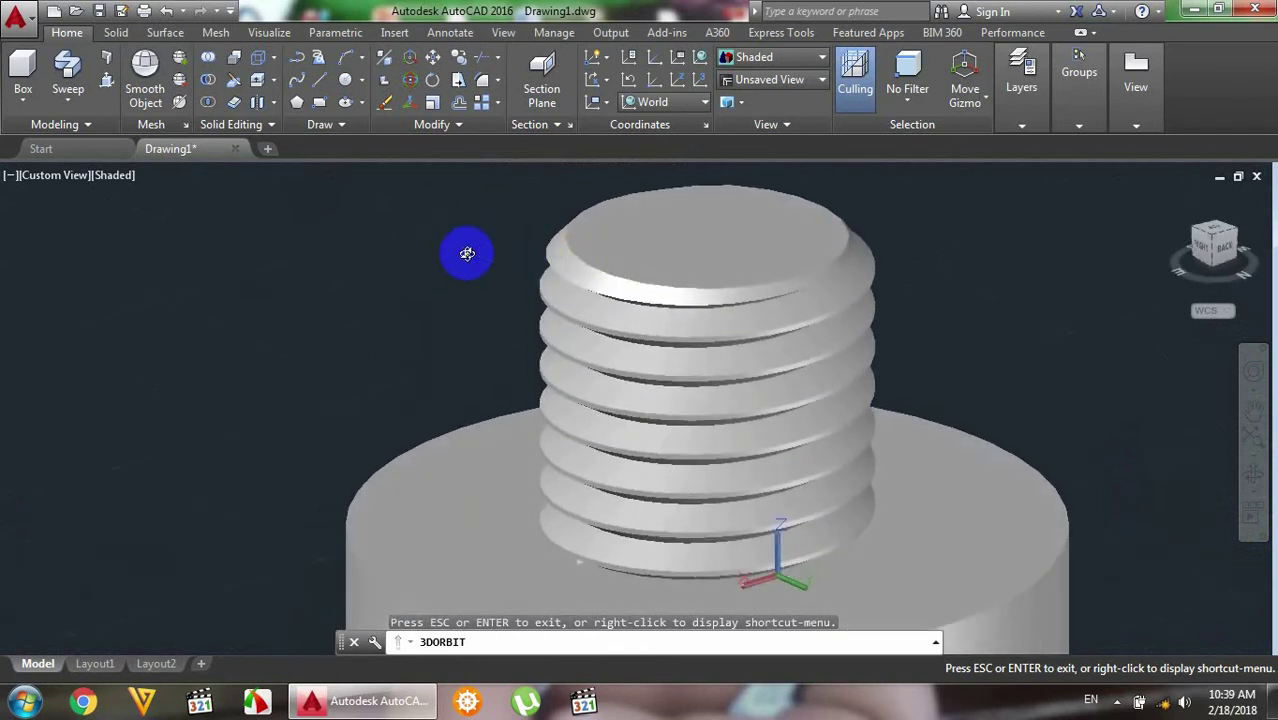
pyautogui.scroll(-2, 462, 251)
pyautogui.rightClick(865, 215)
pyautogui.click(888, 228)
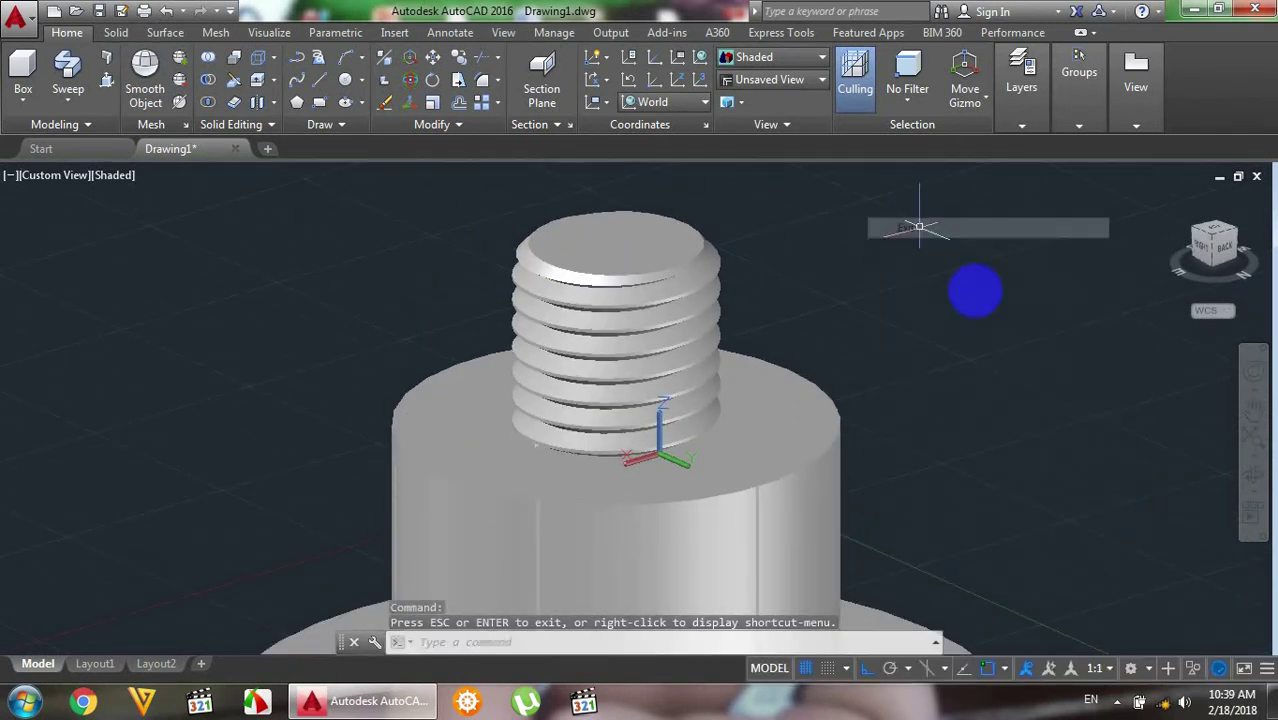
pyautogui.click(1212, 238)
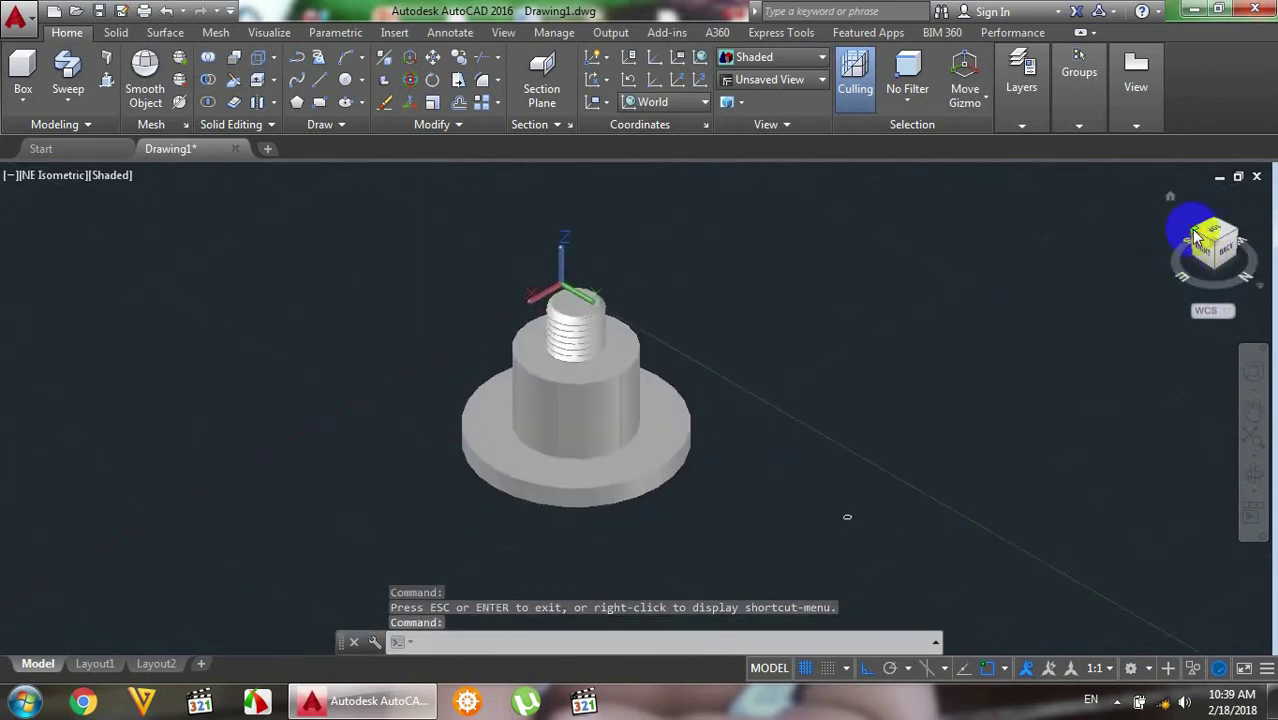
pyautogui.click(1198, 238)
pyautogui.scroll(1, 688, 317)
pyautogui.scroll(-2, 710, 290)
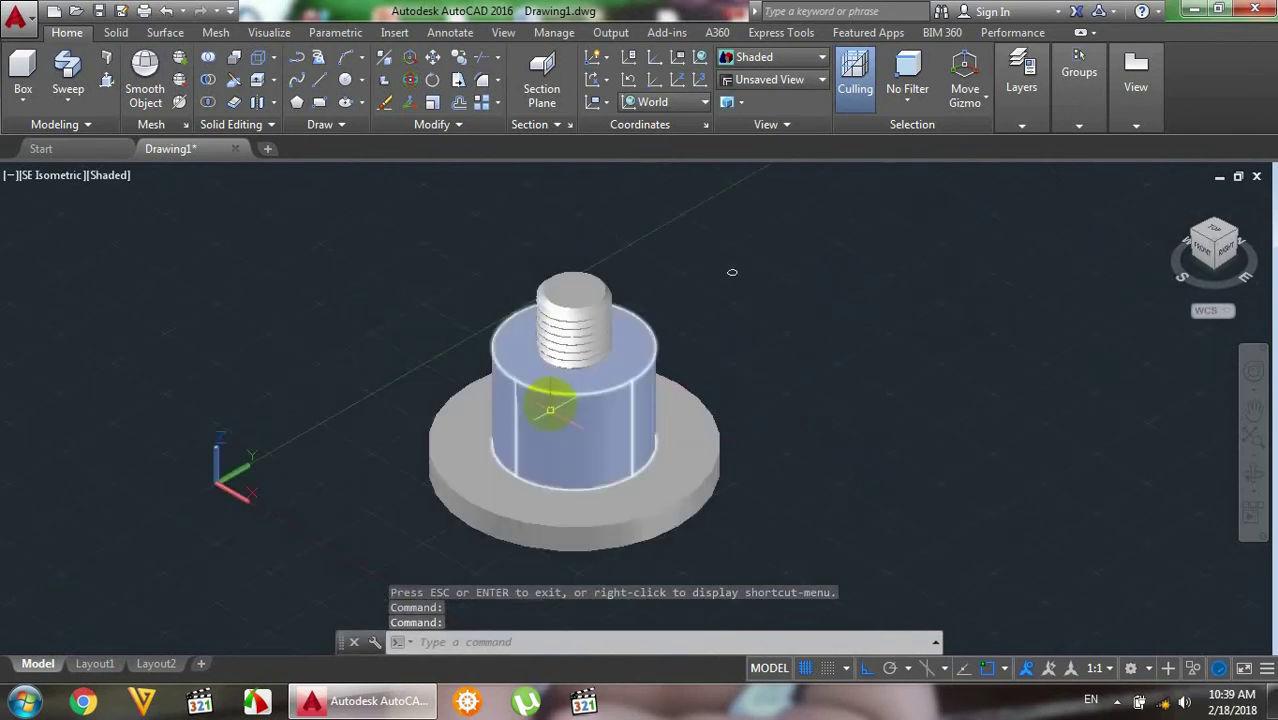
pyautogui.scroll(3, 549, 398)
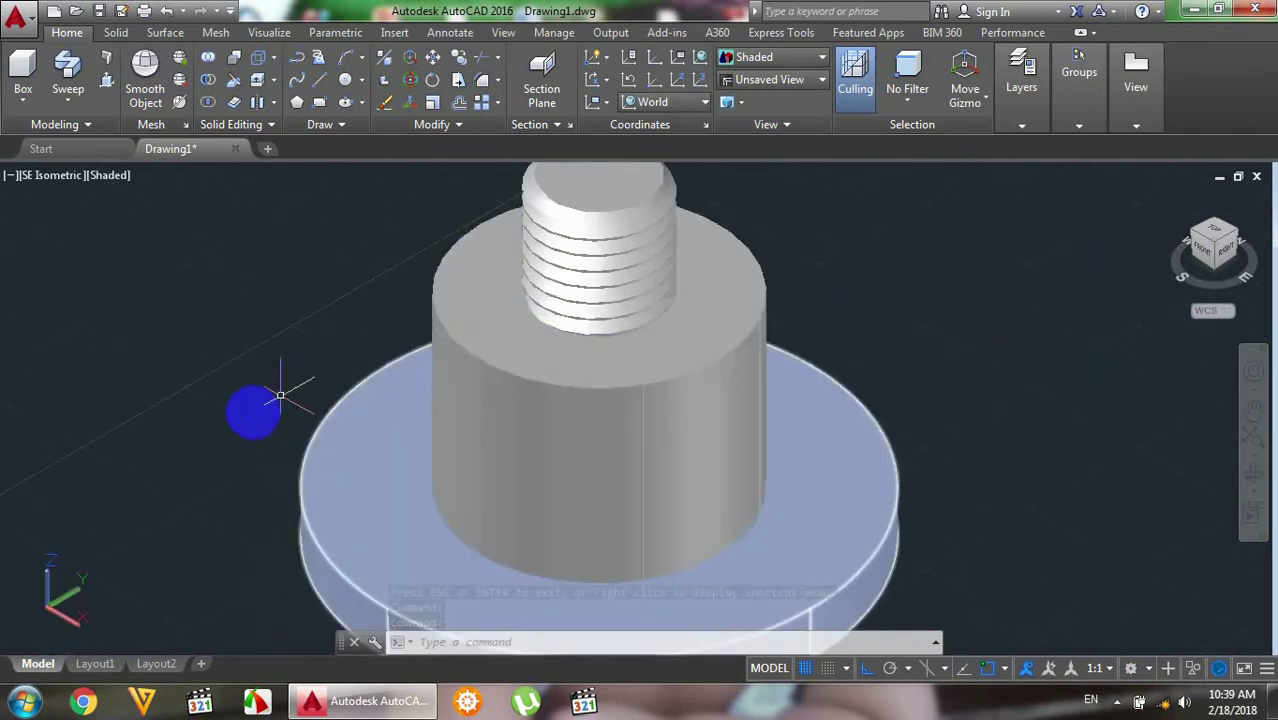
# - Chamfer the large cylinder's top edge with base and other surface distances of 3 and 3
pyautogui.write('ch')
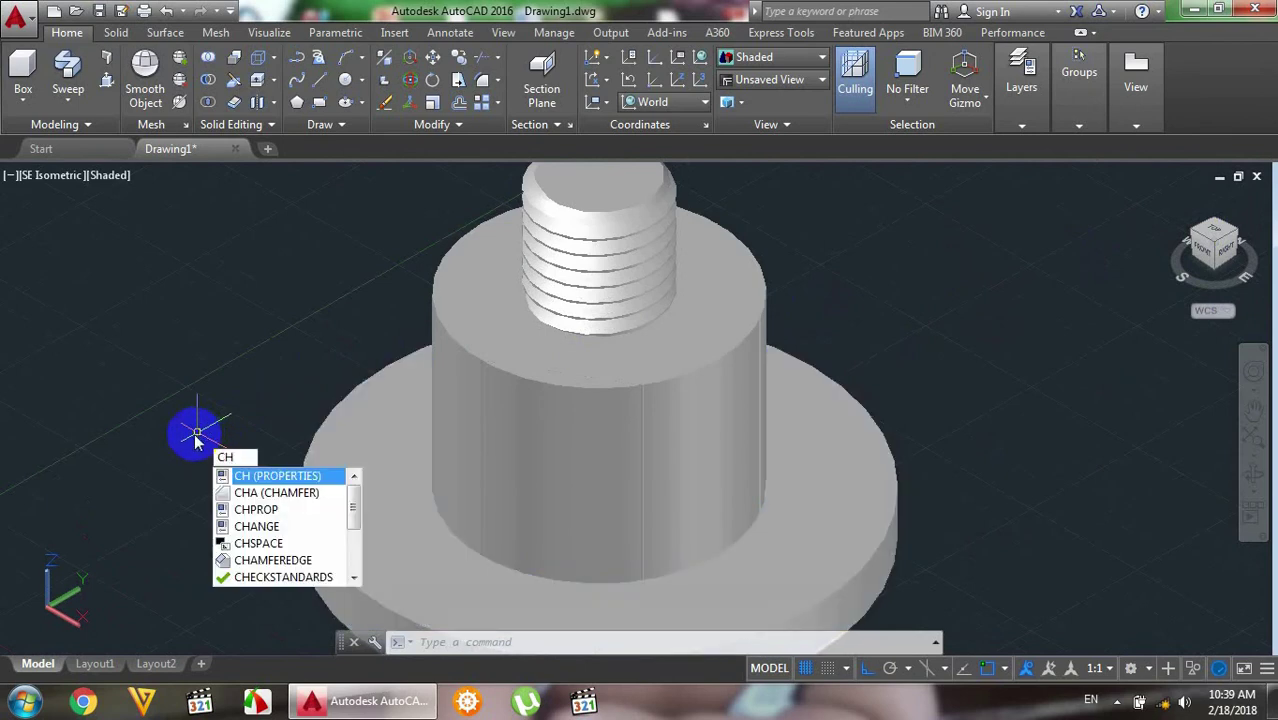
pyautogui.write('a')
pyautogui.press('Return')
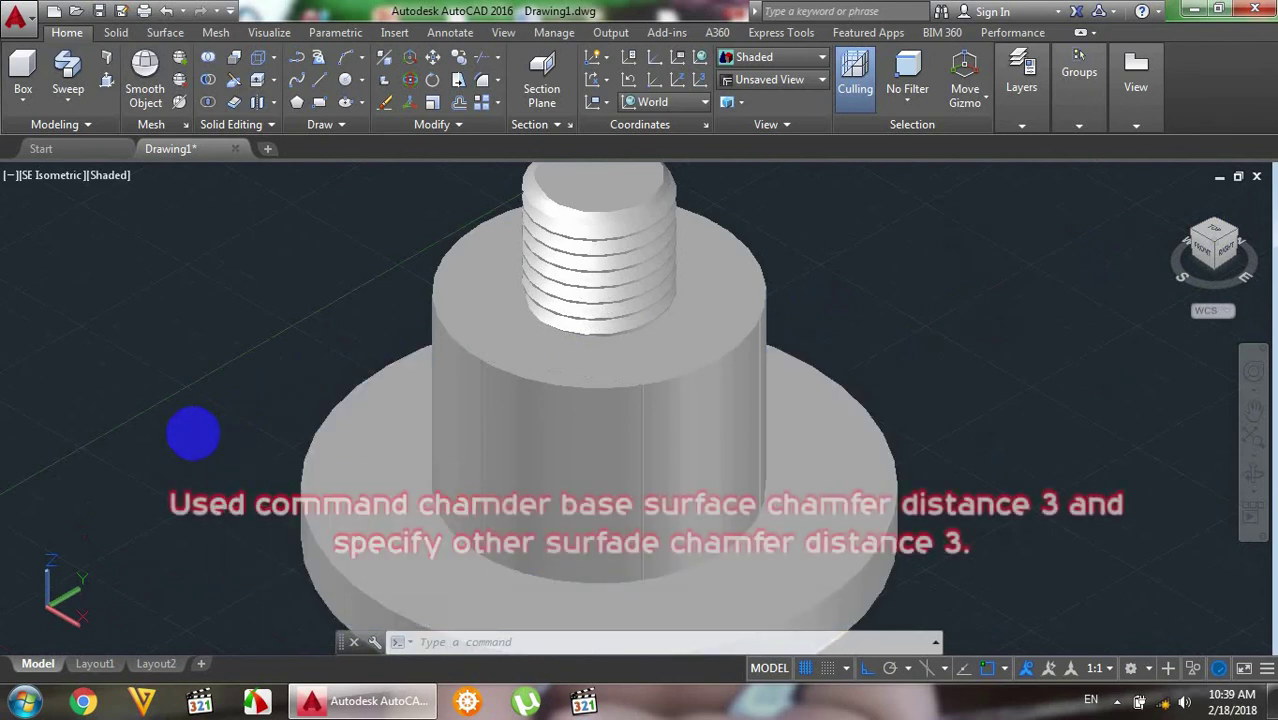
pyautogui.click(550, 388)
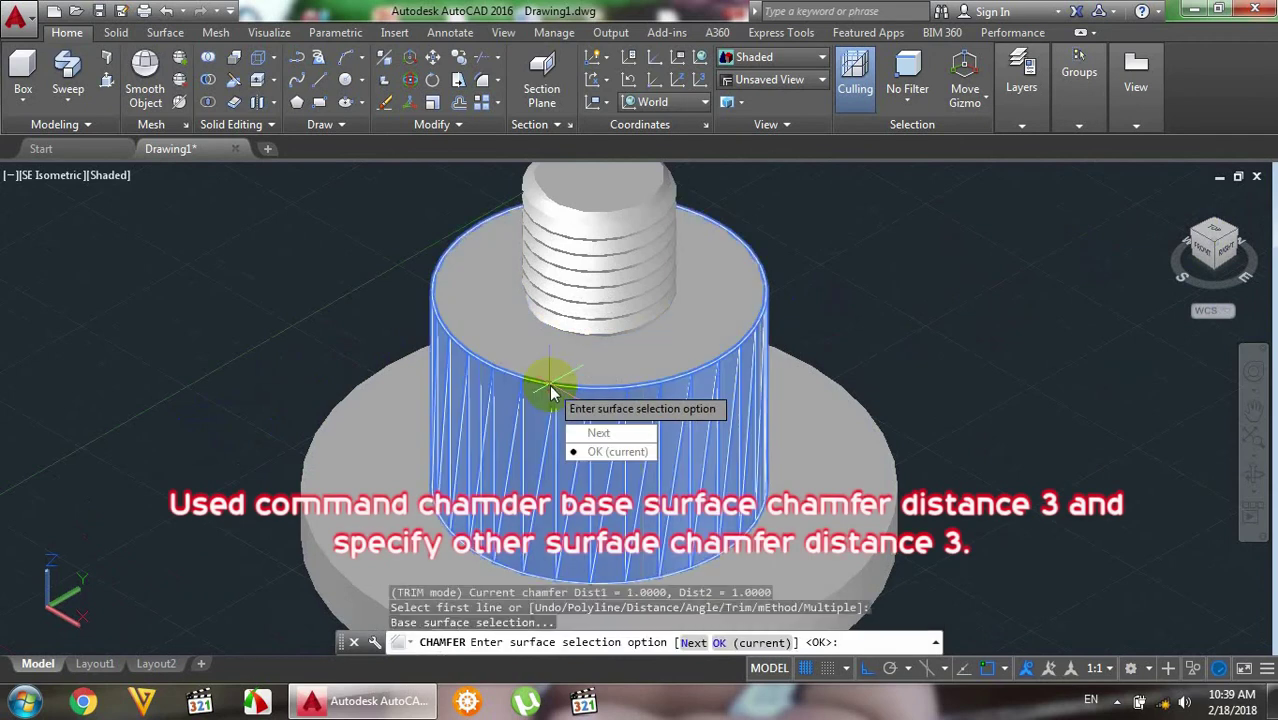
pyautogui.click(605, 452)
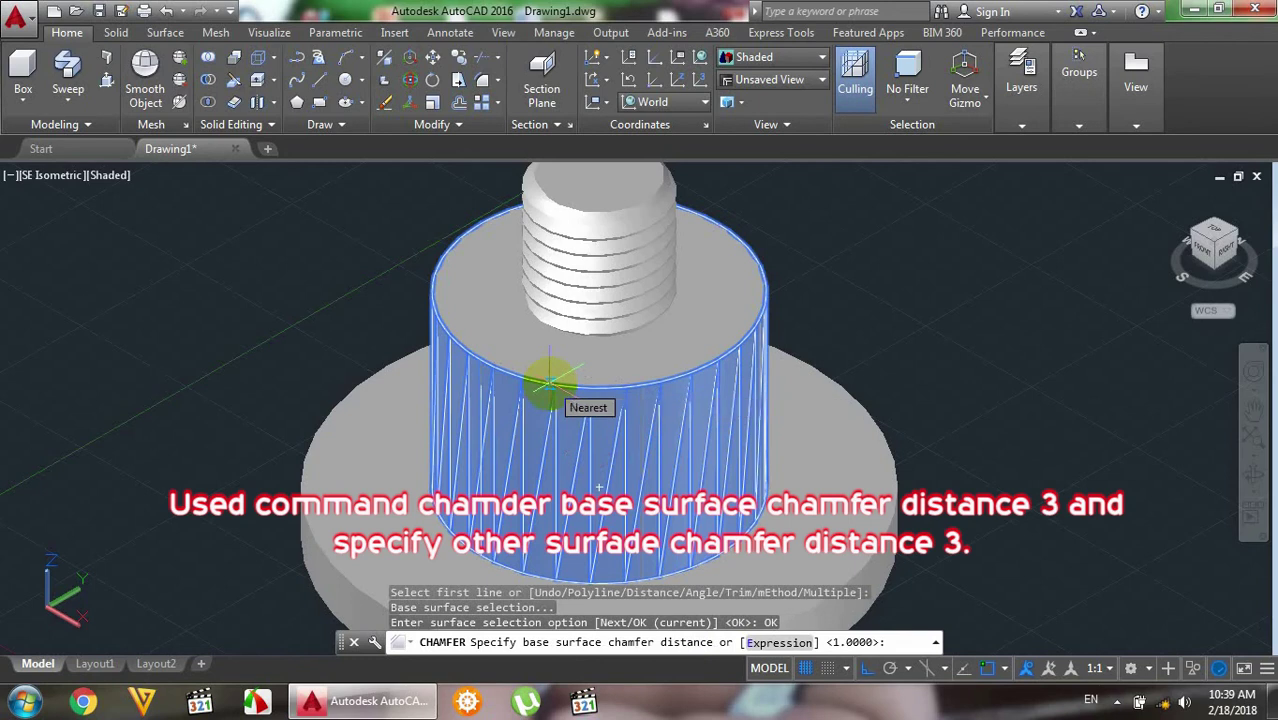
pyautogui.write('3')
pyautogui.press('Return')
pyautogui.write('3')
pyautogui.press('Return')
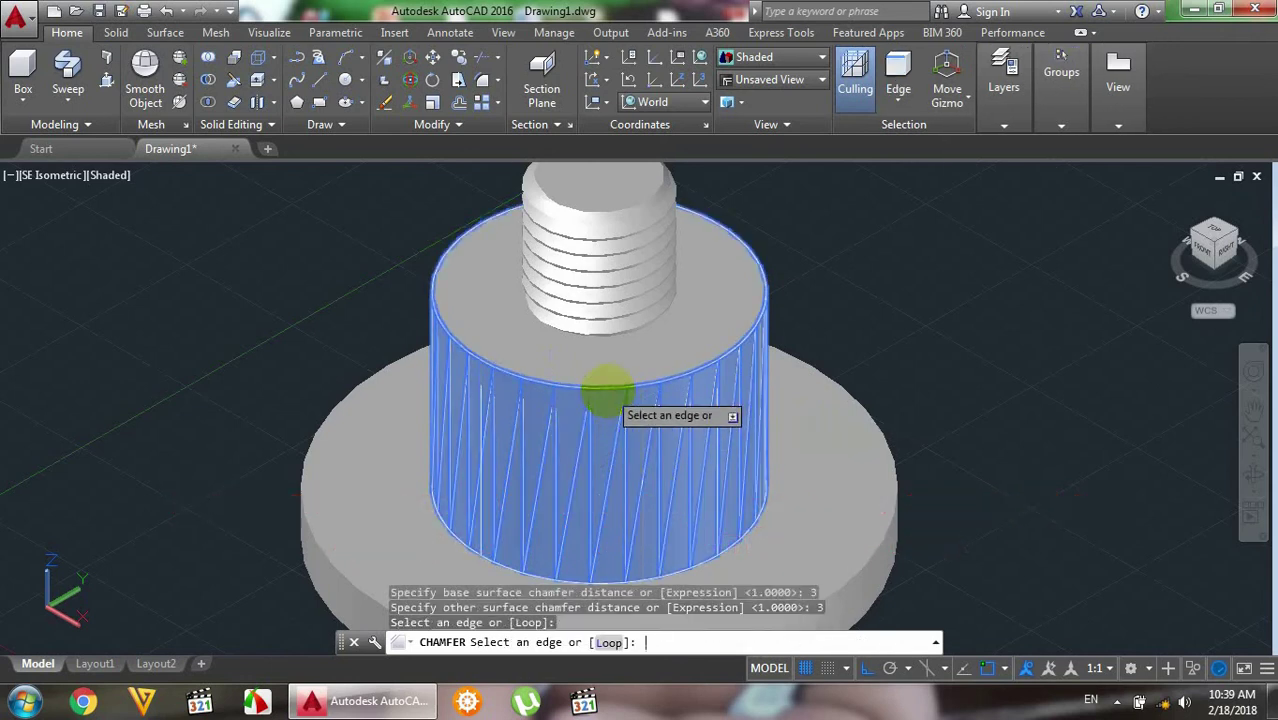
pyautogui.click(607, 394)
pyautogui.rightClick(383, 356)
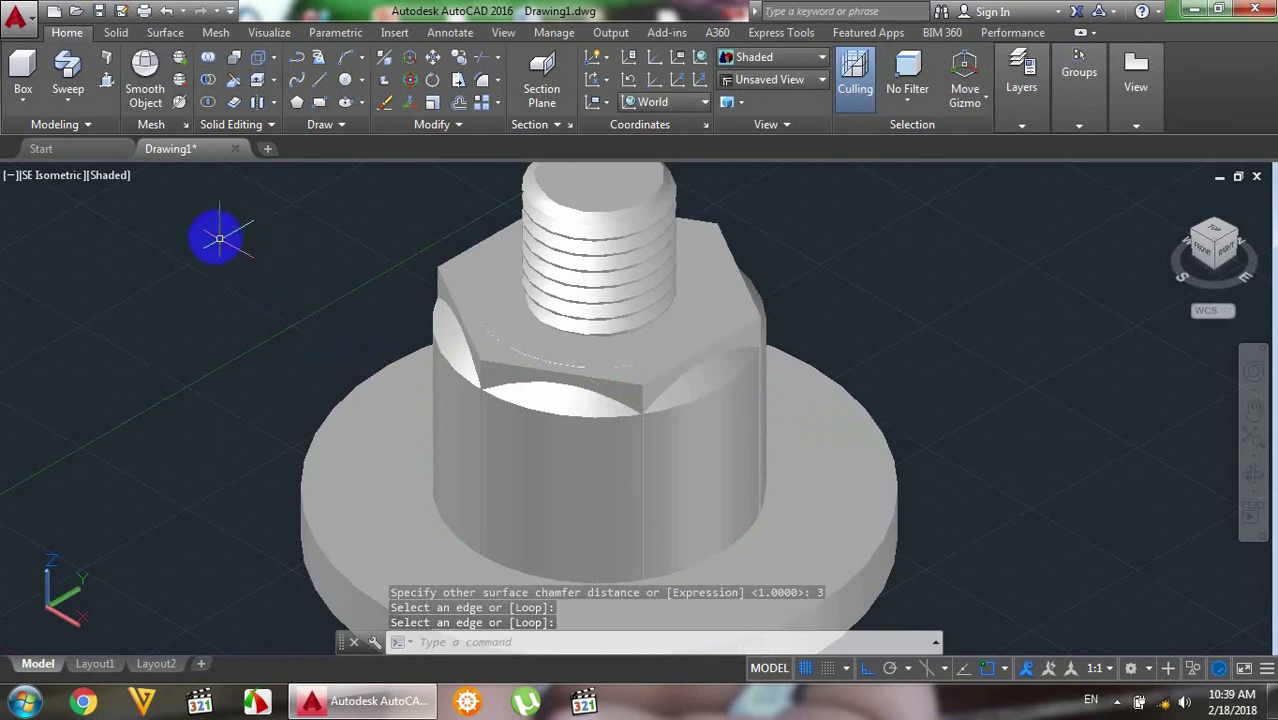
pyautogui.click(207, 102)
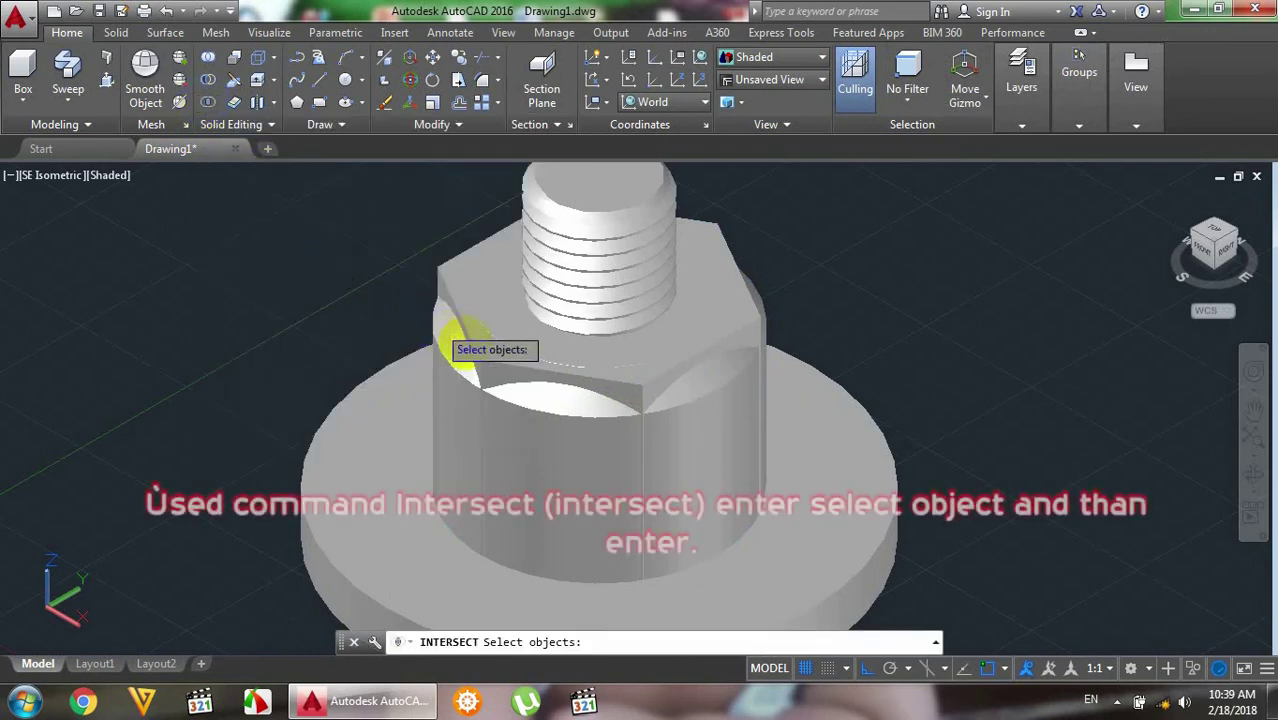
# - Intersect the hexagonal prism with the chamfered cylinder, leaving a hex head with bevelled corners
pyautogui.click(470, 342)
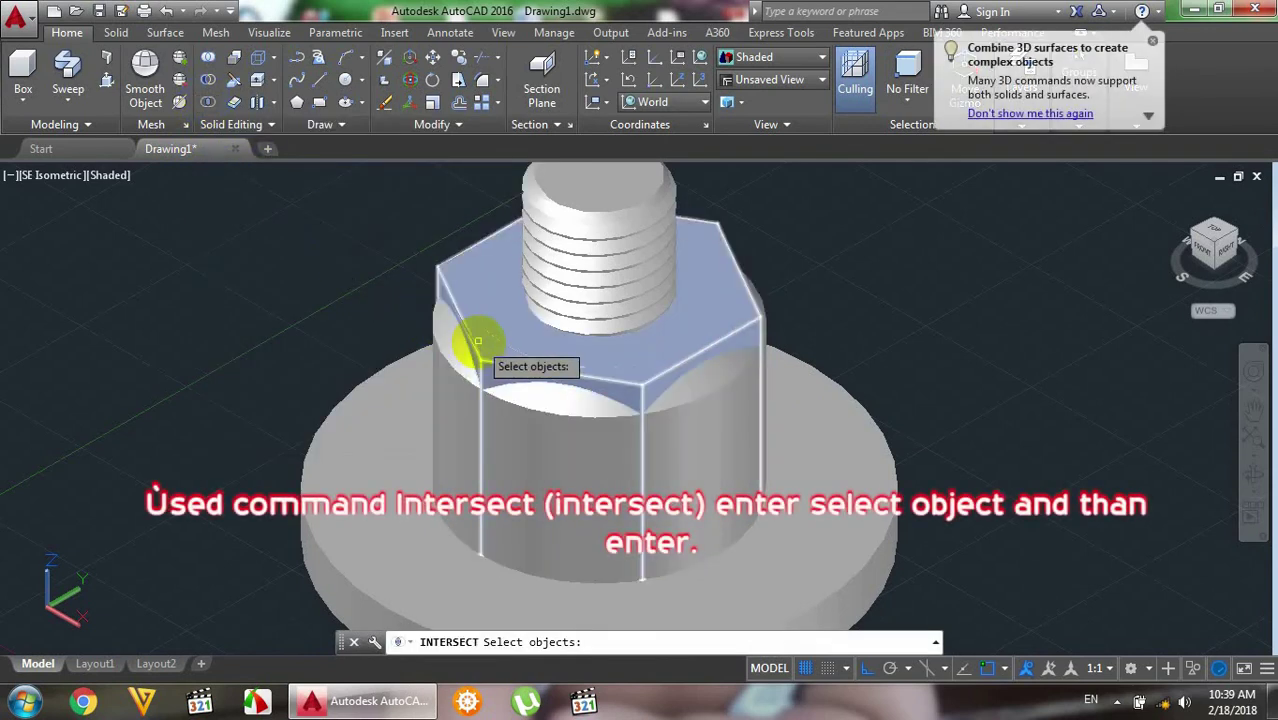
pyautogui.click(468, 352)
pyautogui.click(455, 366)
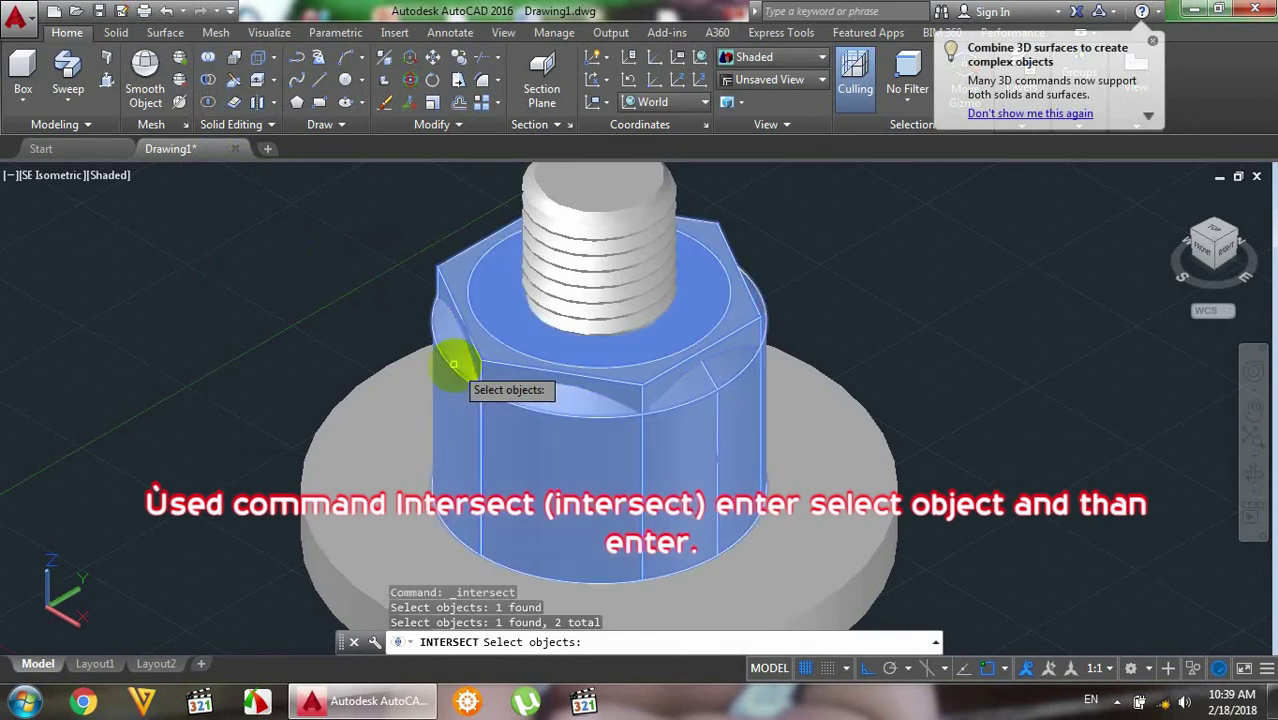
pyautogui.press('Return')
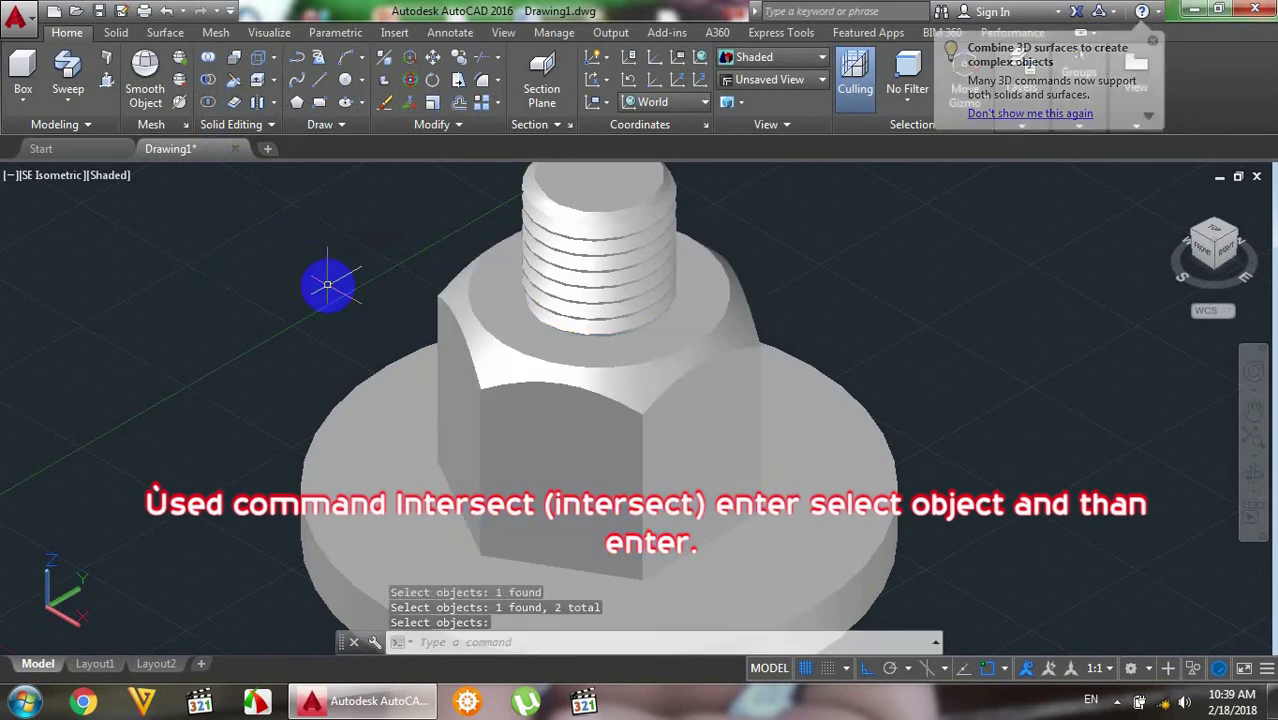
pyautogui.scroll(-3, 371, 251)
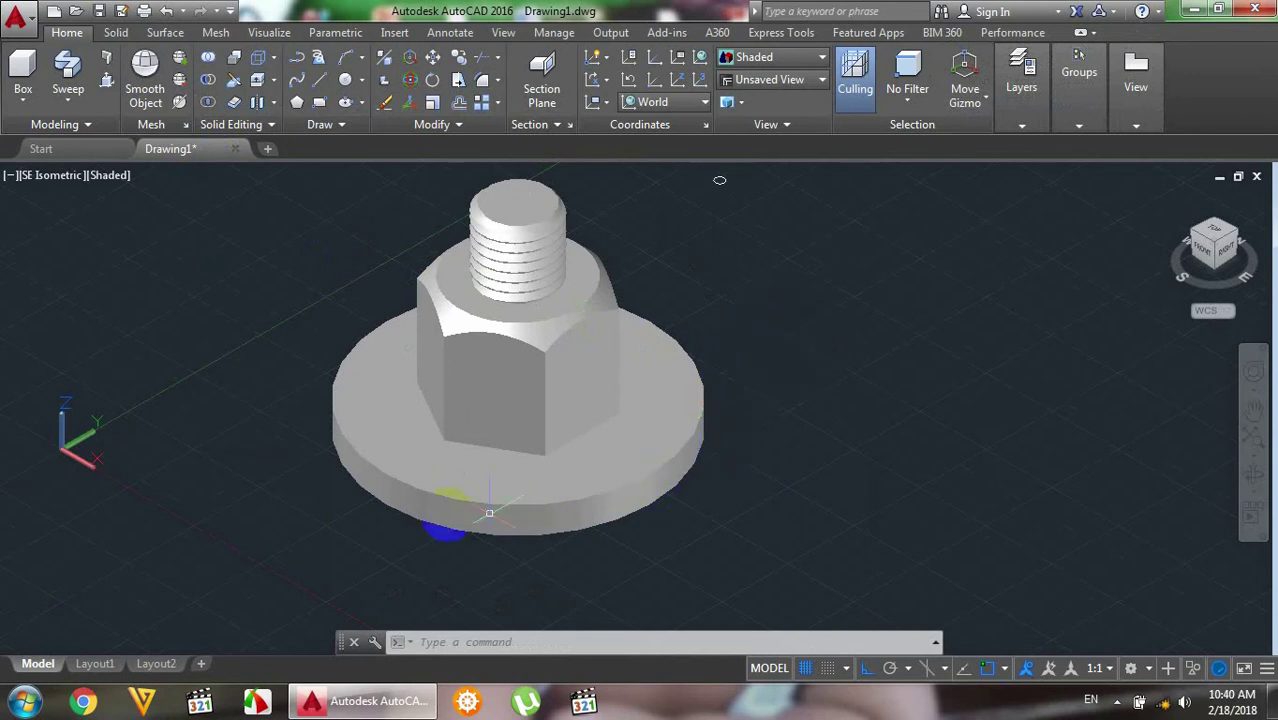
# - Start CHAMFER on the flange's top outer edge, accepting the highlighted face as base surface
pyautogui.scroll(2, 415, 490)
pyautogui.click(415, 495)
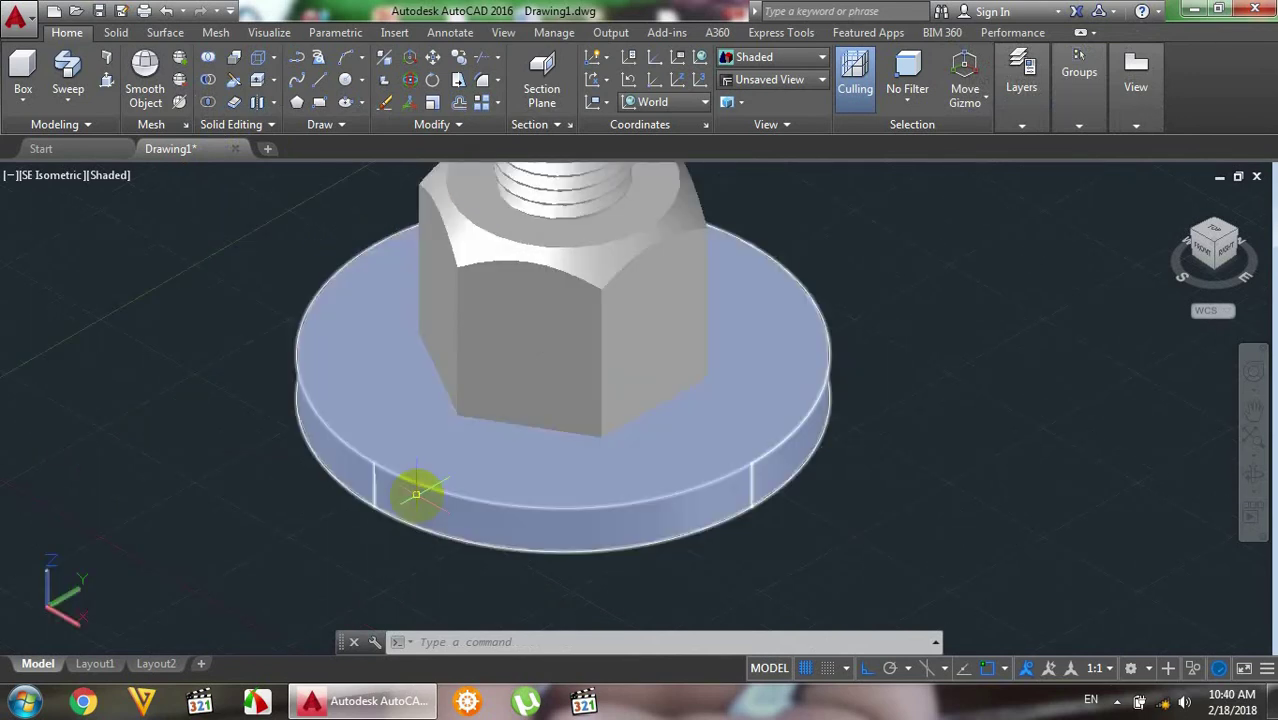
pyautogui.press('Escape')
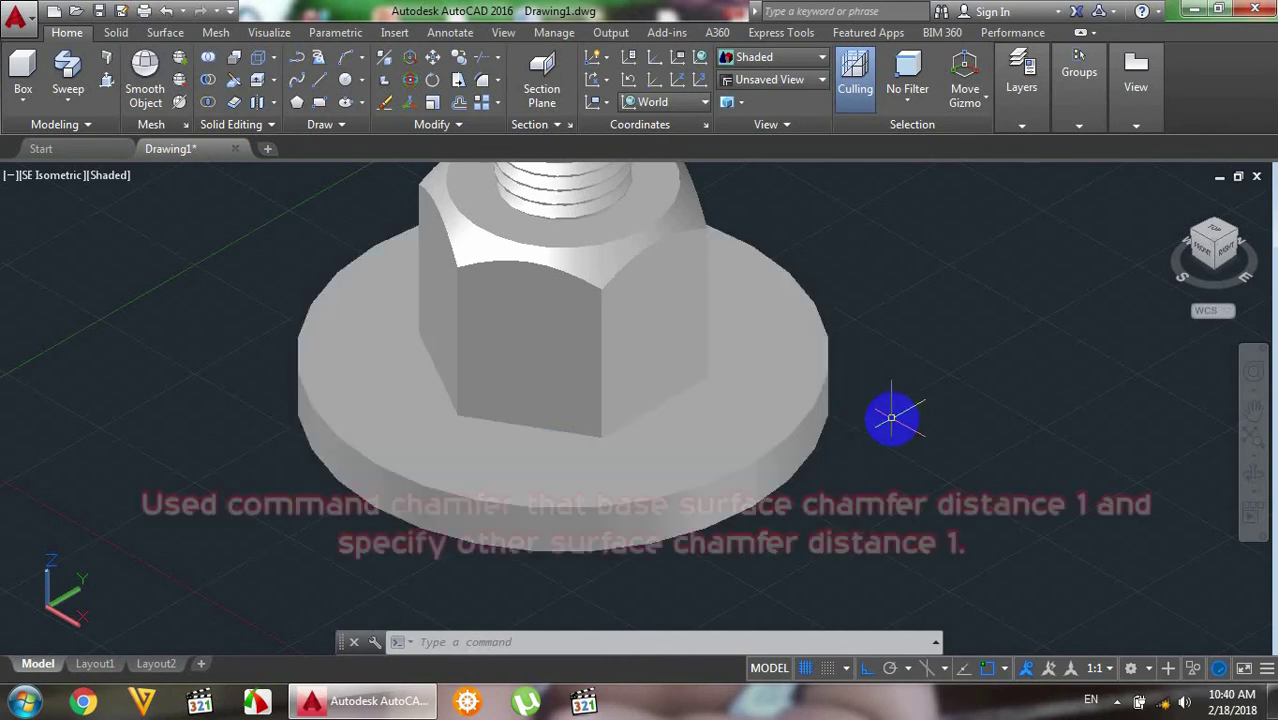
pyautogui.write('CHA')
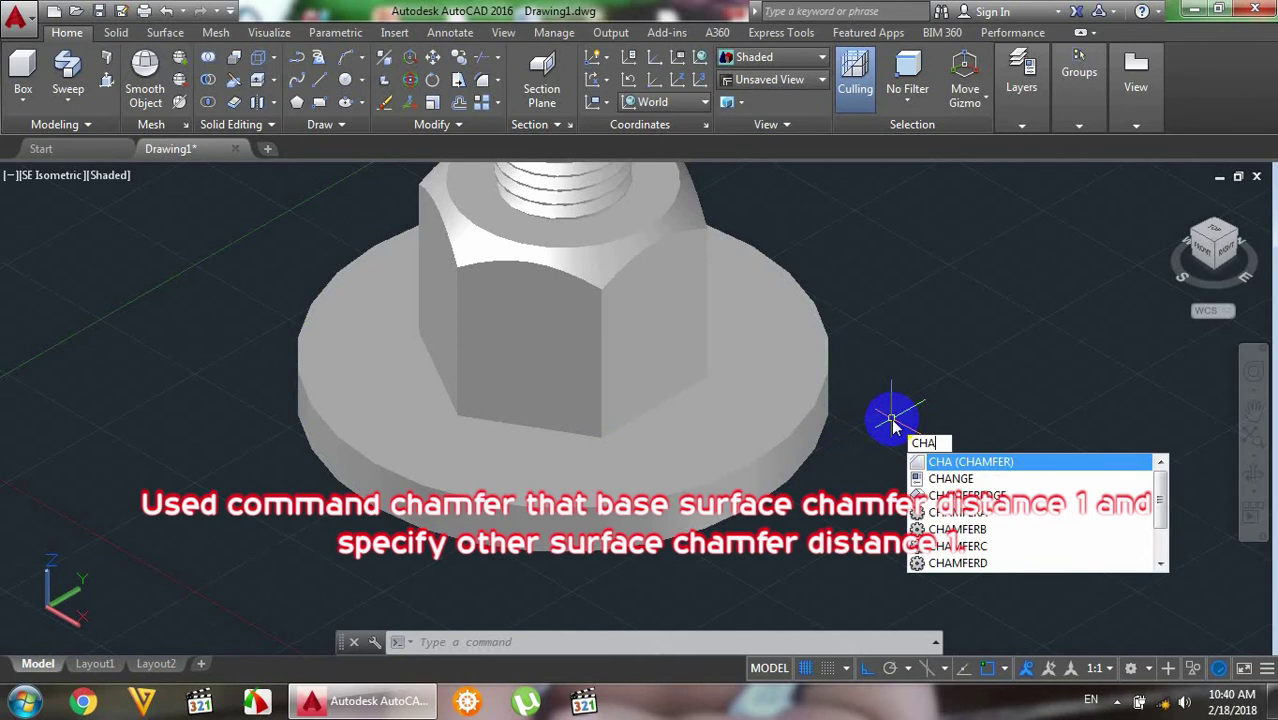
pyautogui.press('Return')
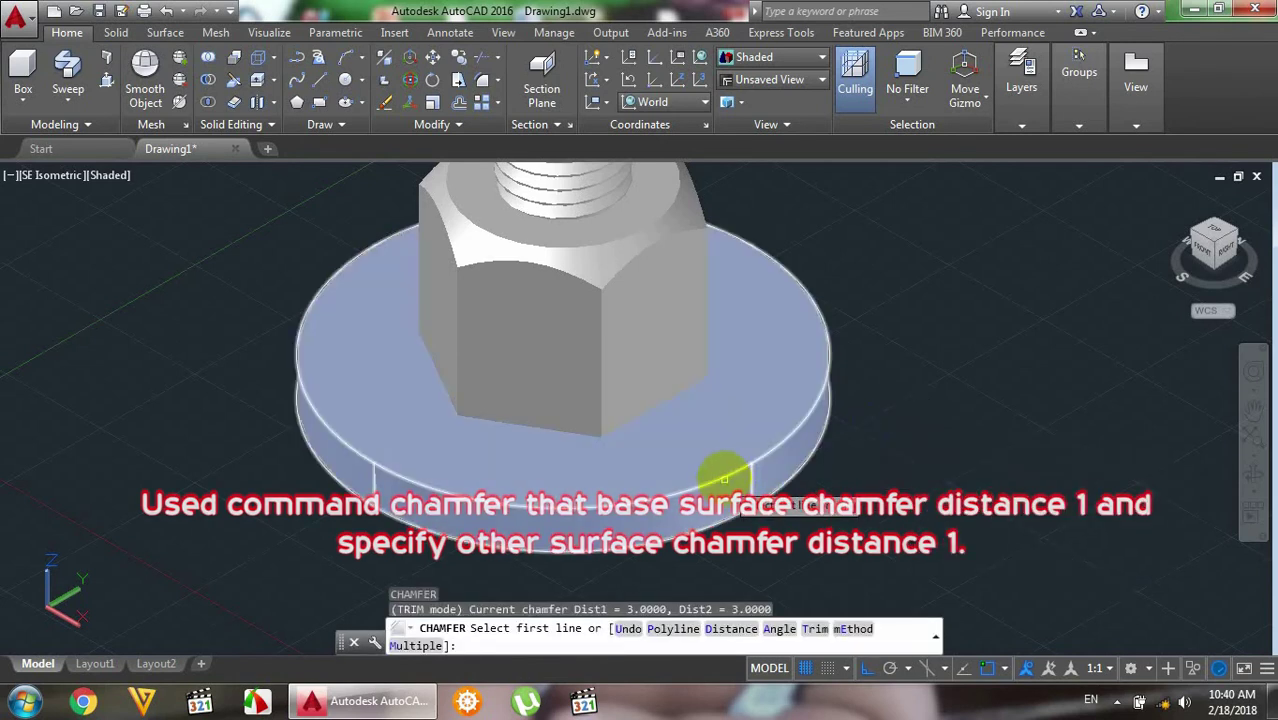
pyautogui.click(724, 478)
pyautogui.click(778, 547)
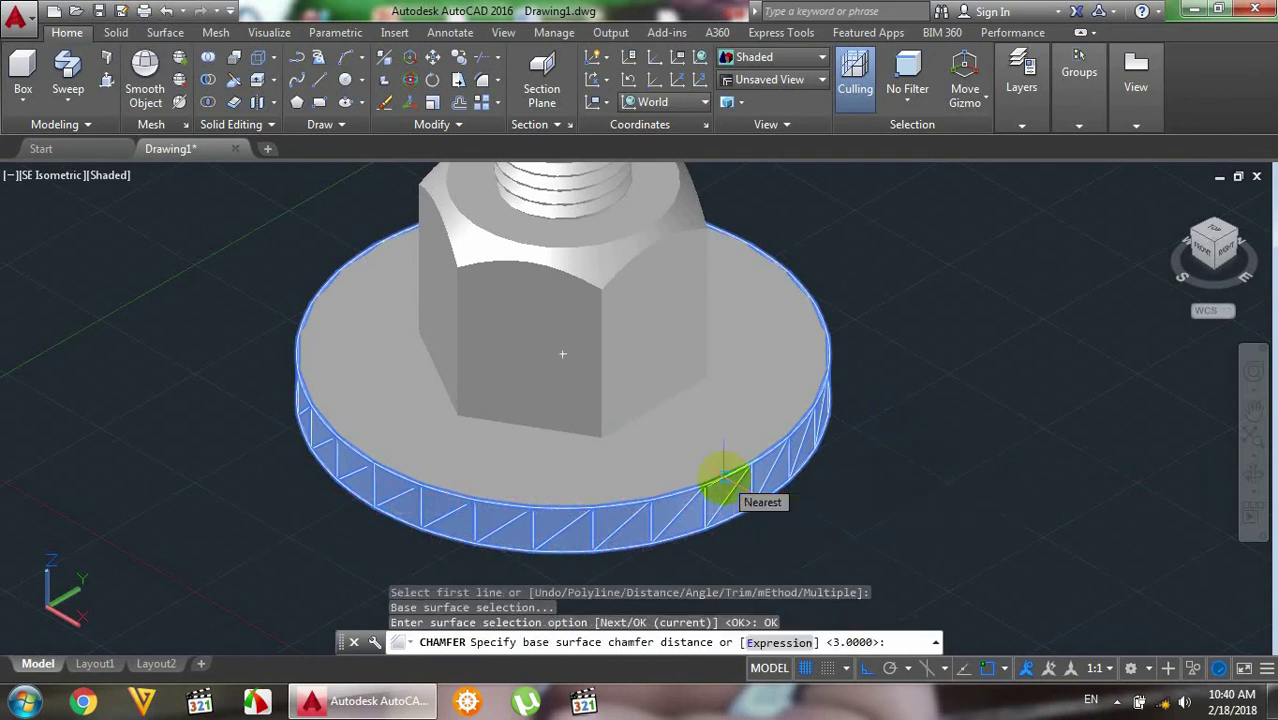
# - Apply a 1 by 1 chamfer to the flange's top outer edge, then view from the top
pyautogui.write('1')
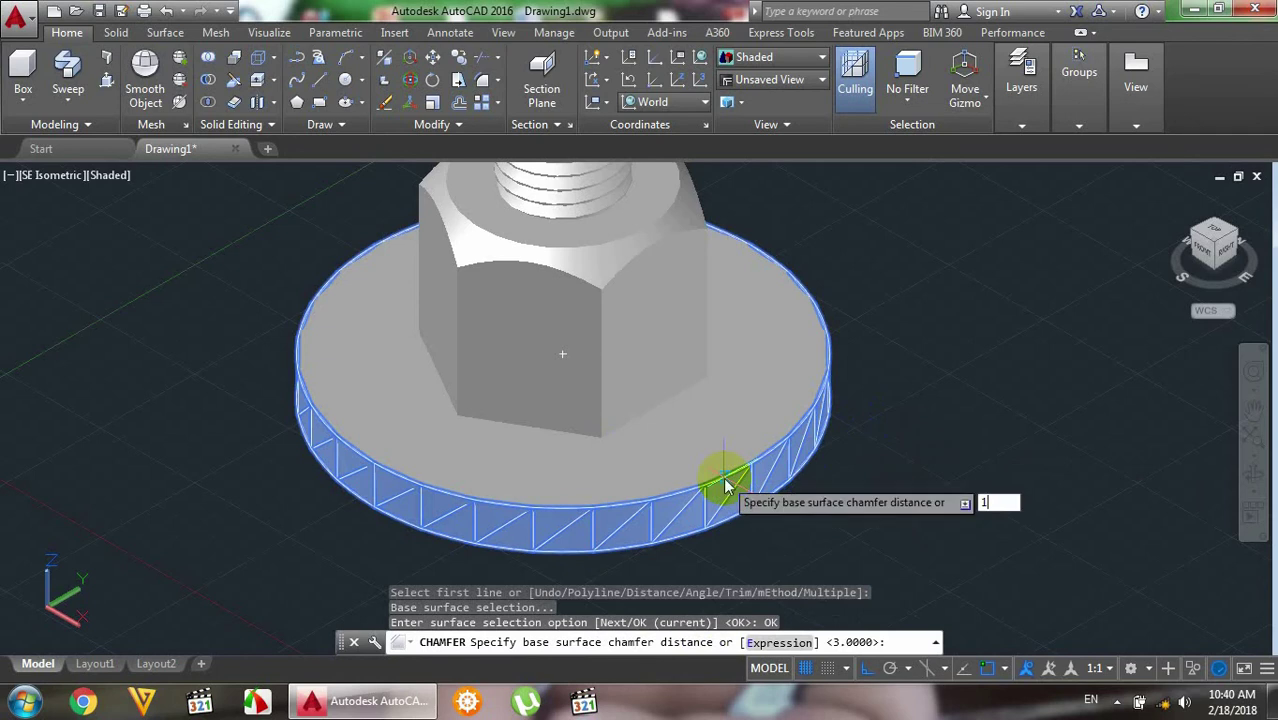
pyautogui.press('Return')
pyautogui.write('1')
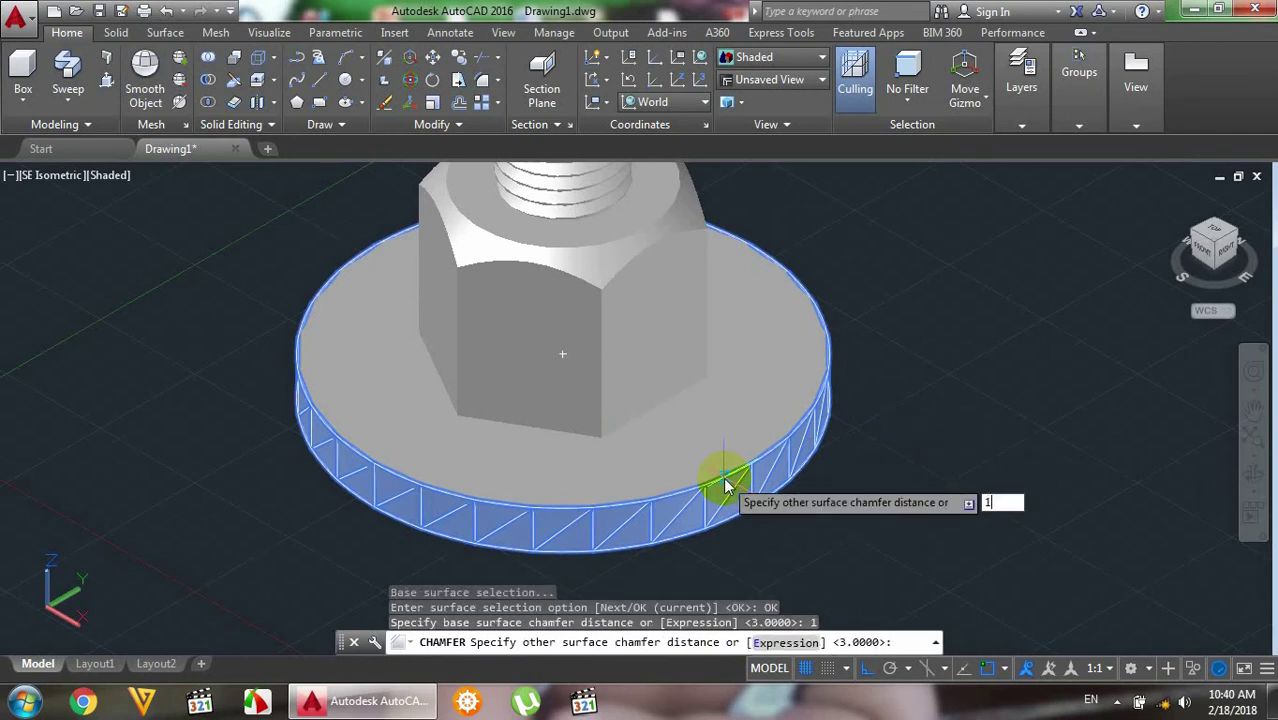
pyautogui.press('Return')
pyautogui.click(723, 476)
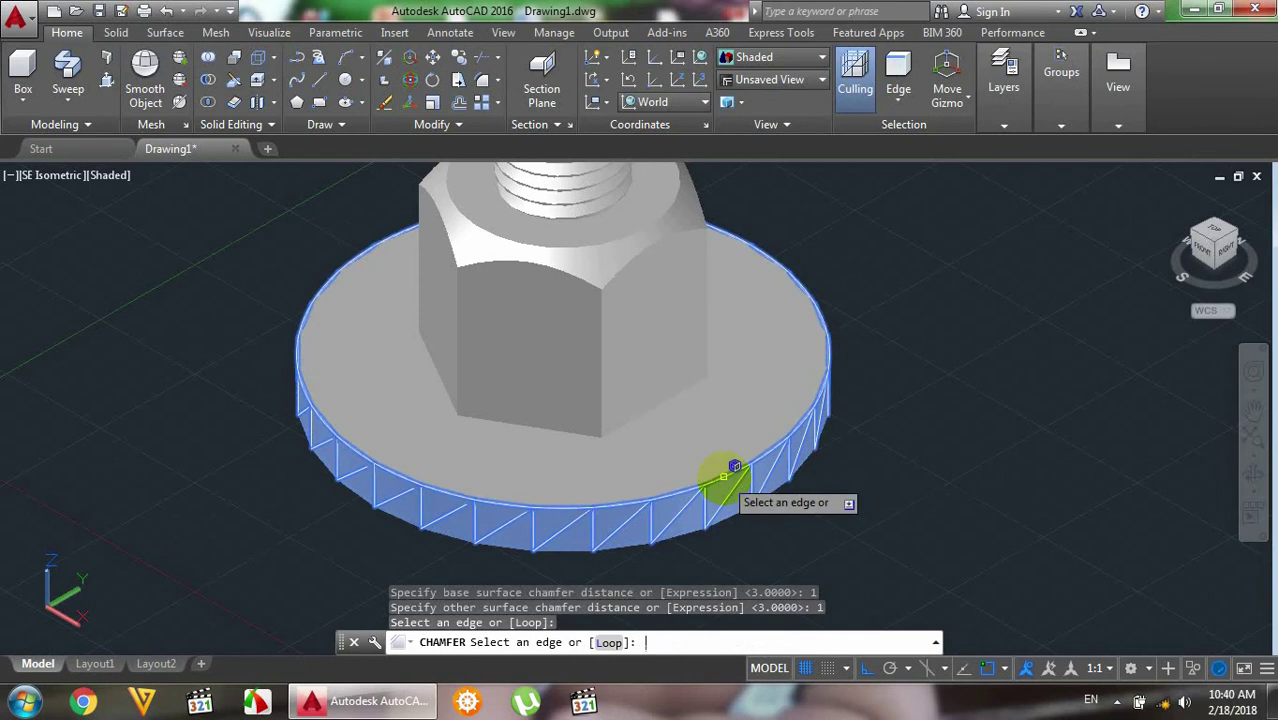
pyautogui.press('Return')
pyautogui.rightClick(897, 380)
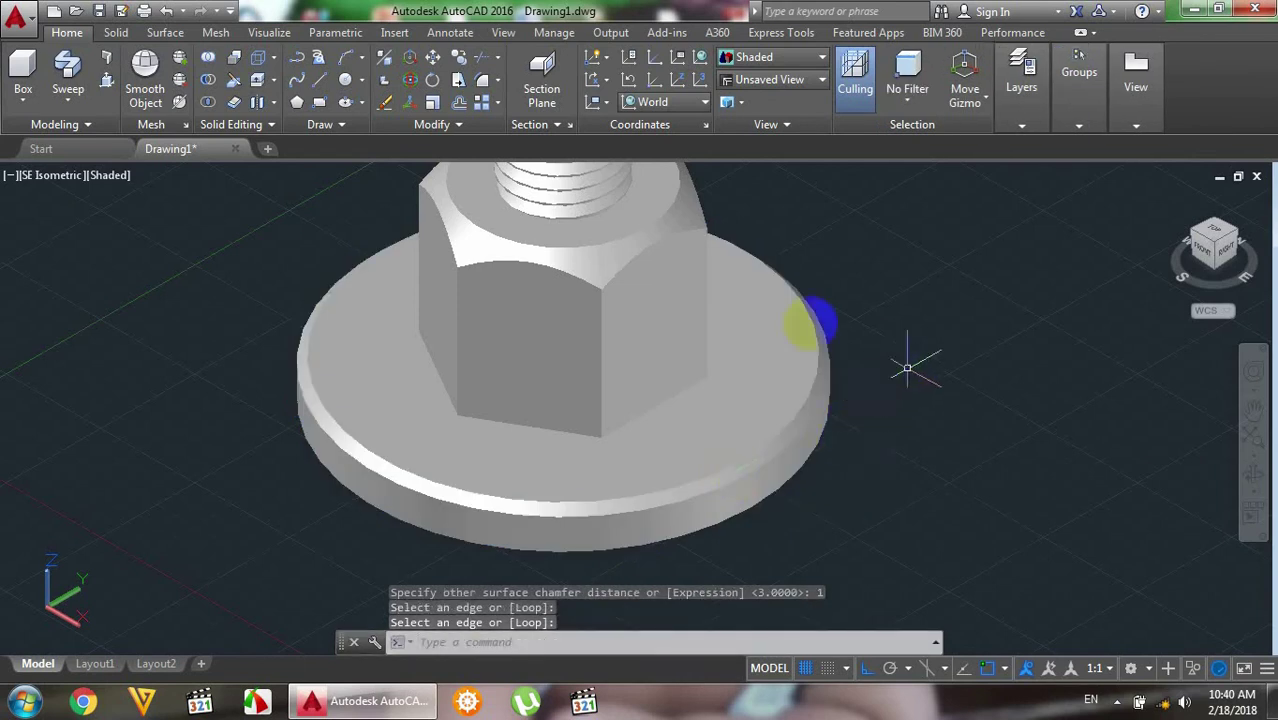
pyautogui.scroll(-2, 837, 325)
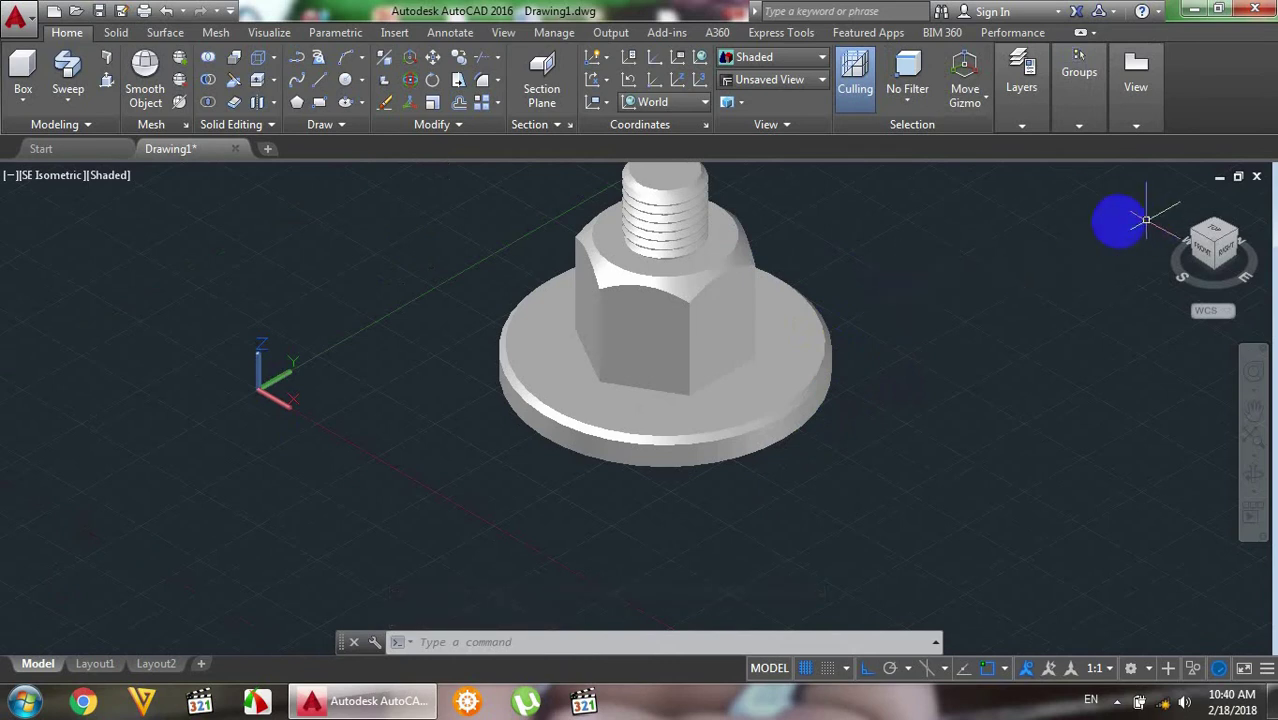
pyautogui.click(1215, 234)
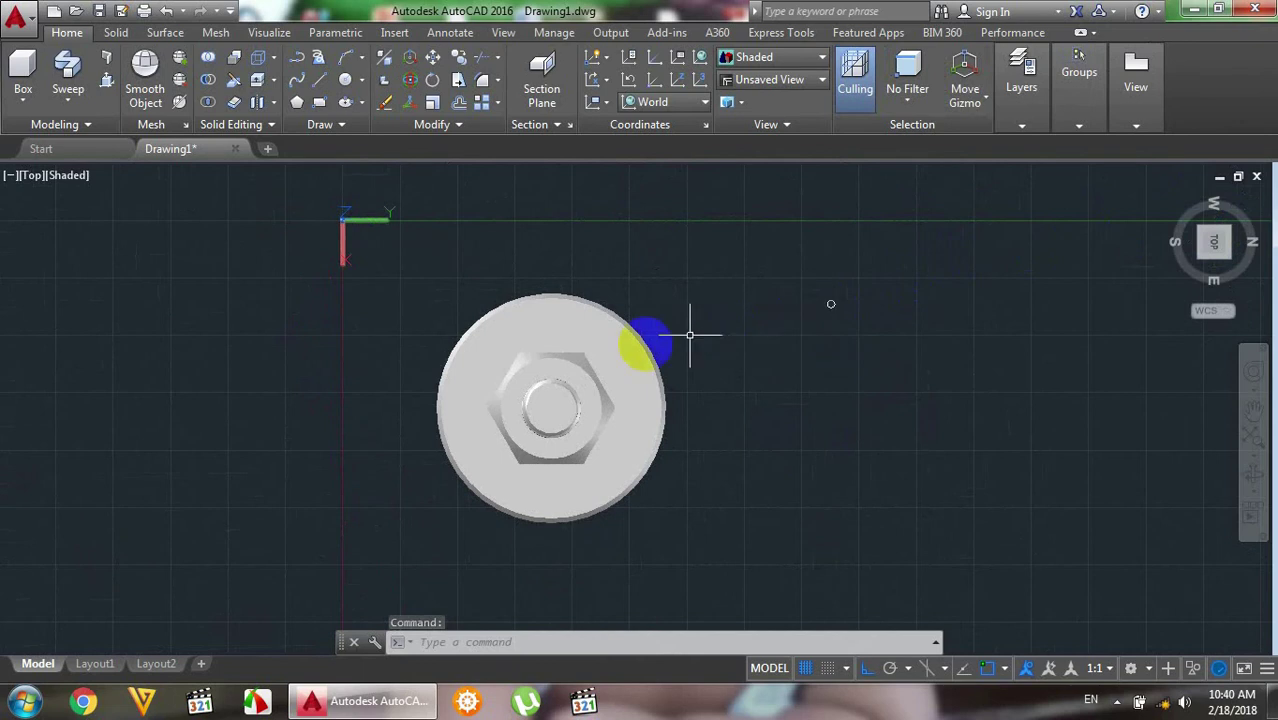
# - Draw a vertical polyline from the flange's top quadrant straight down to the hex nut
pyautogui.scroll(2, 513, 365)
pyautogui.scroll(1, 513, 365)
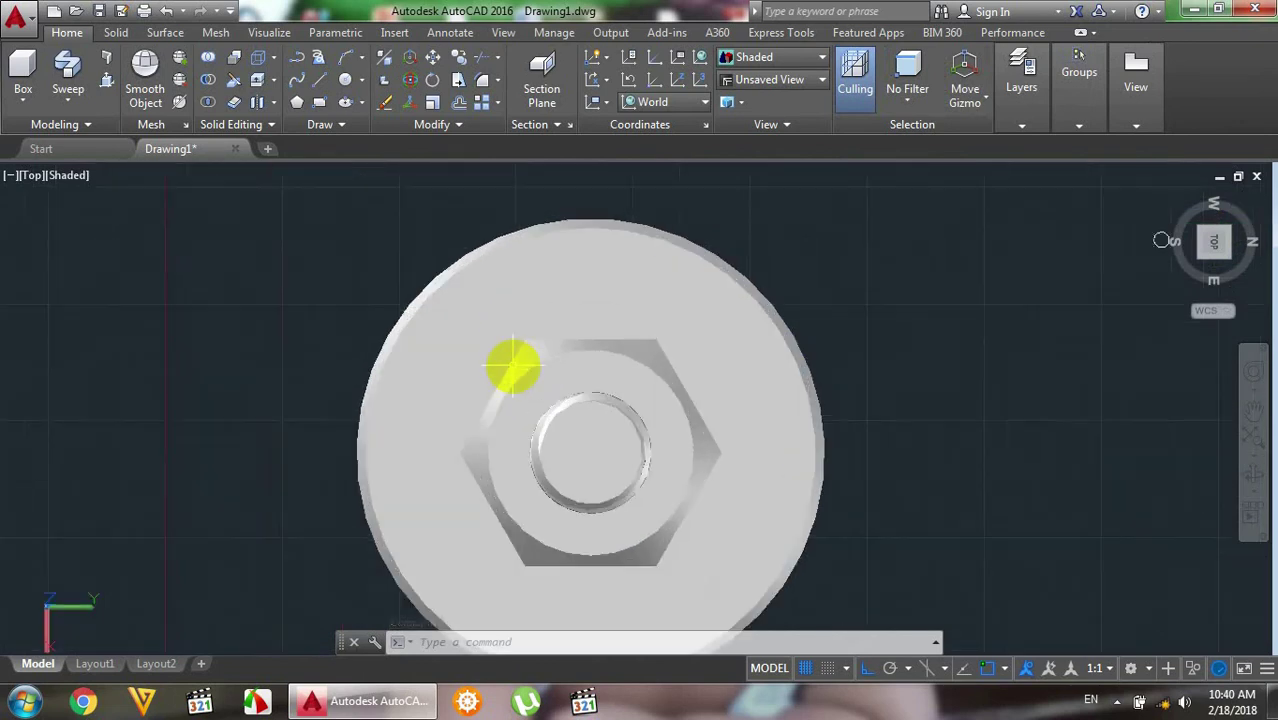
pyautogui.click(487, 238)
pyautogui.press('Escape')
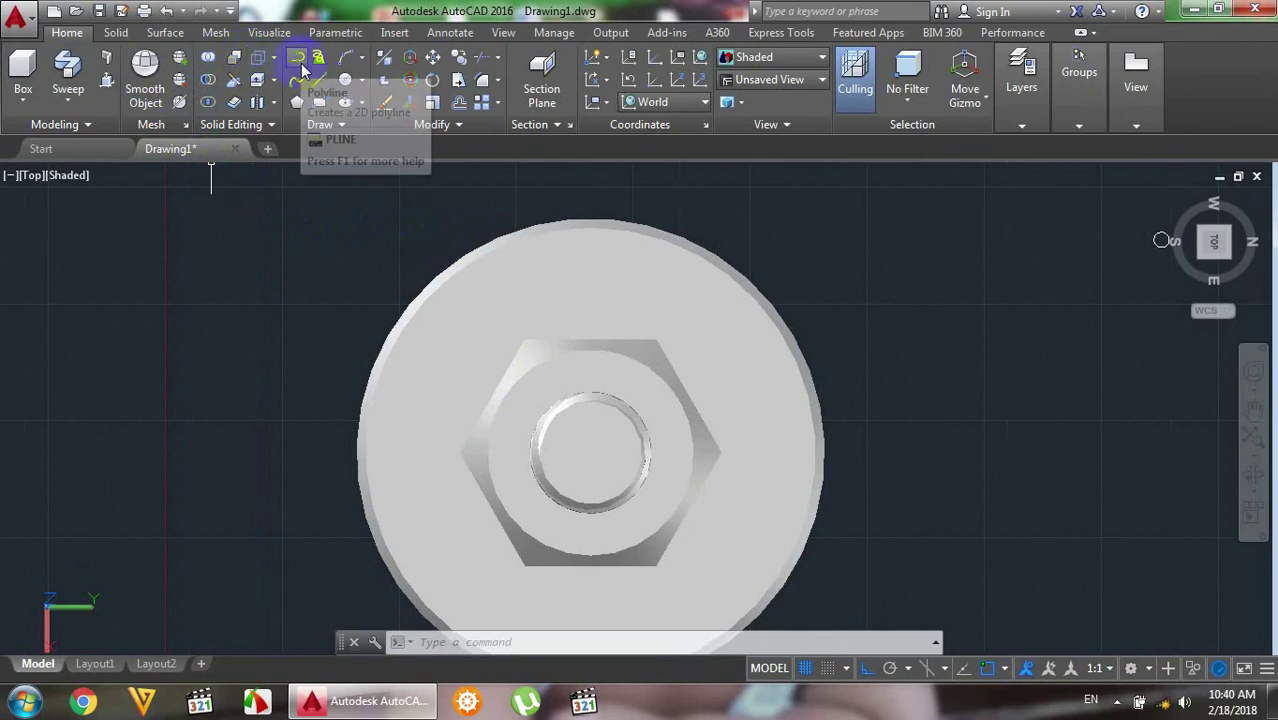
pyautogui.click(296, 62)
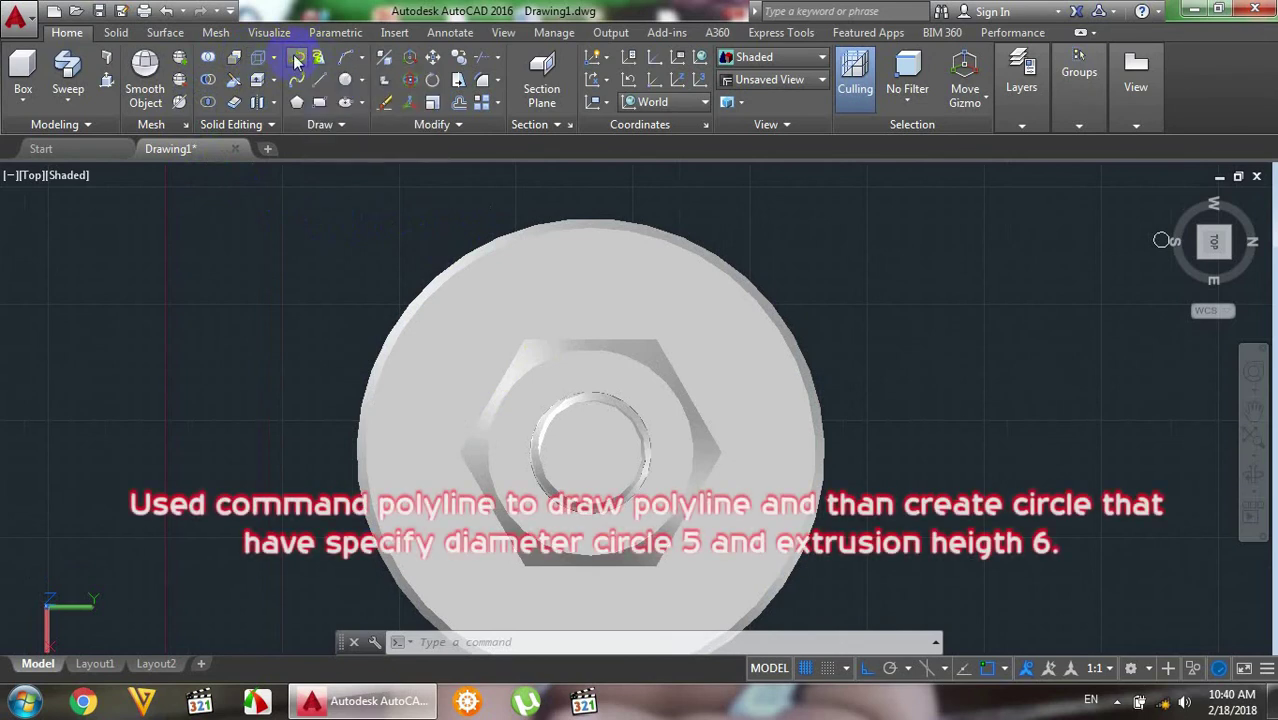
pyautogui.click(590, 226)
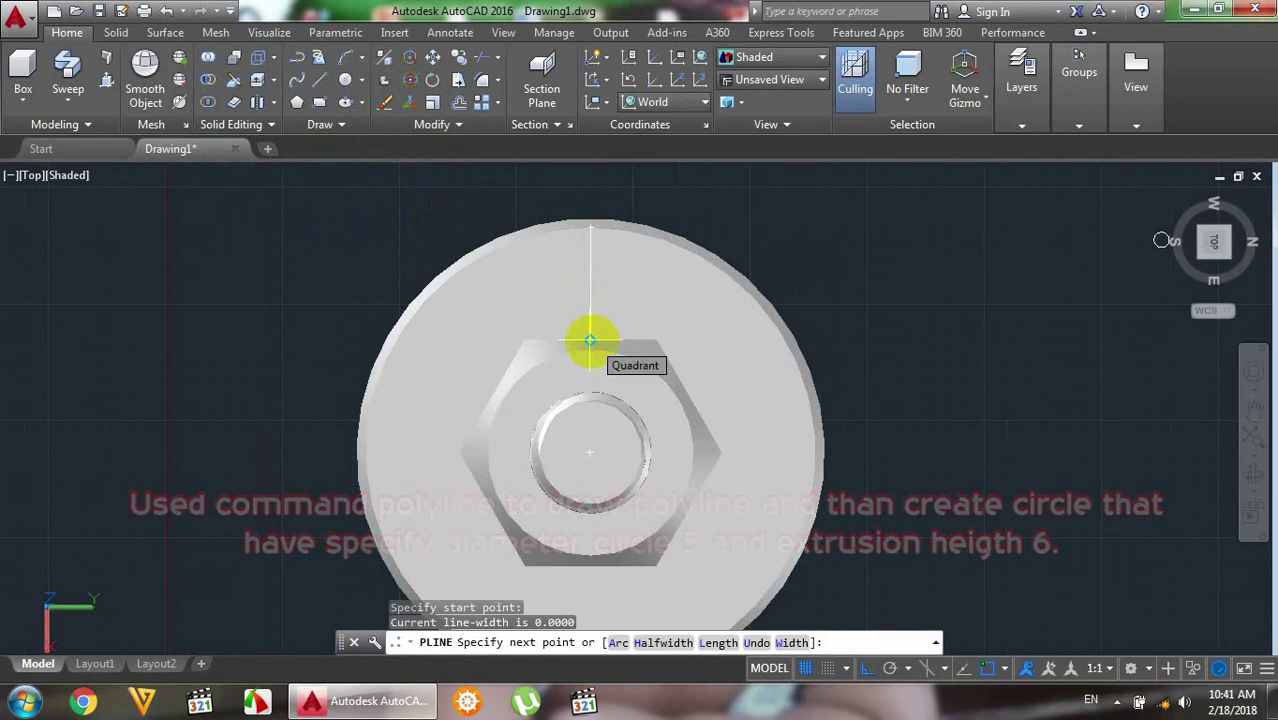
pyautogui.click(590, 340)
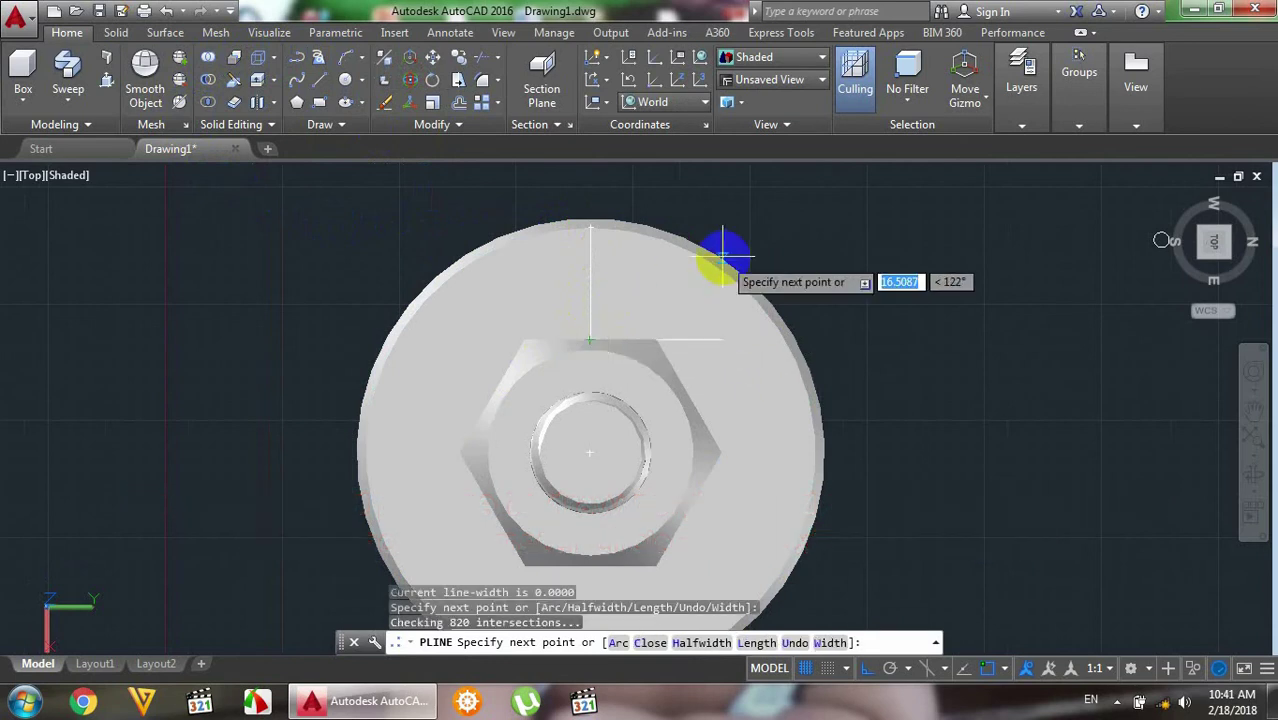
pyautogui.click(723, 256)
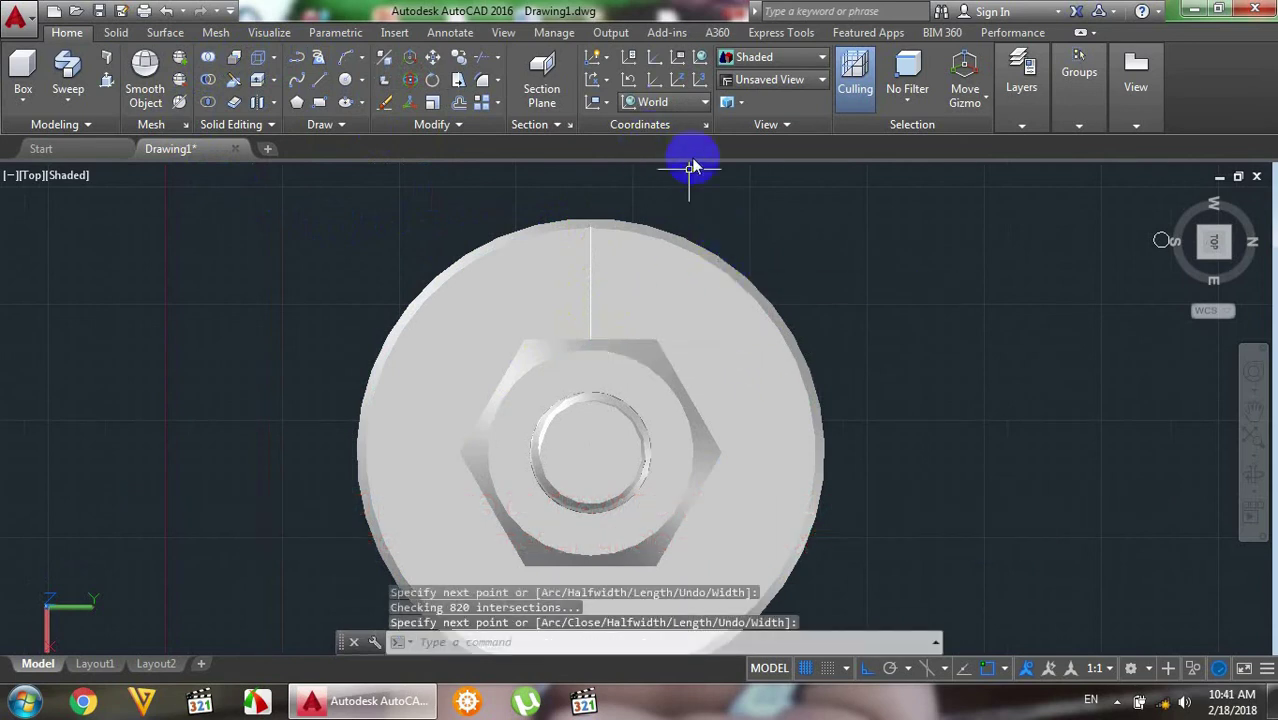
pyautogui.click(345, 83)
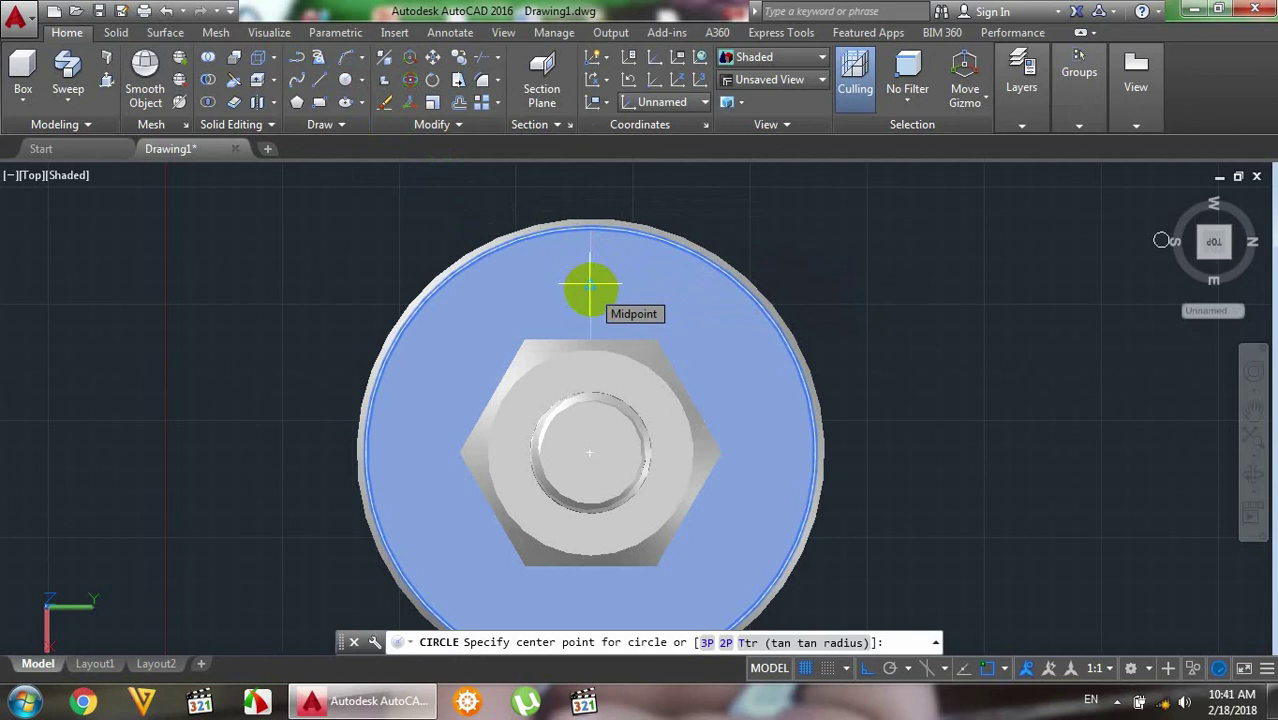
# - Draw a diameter-5 circle at the guide line's midpoint, then return to SE isometric view
pyautogui.click(590, 287)
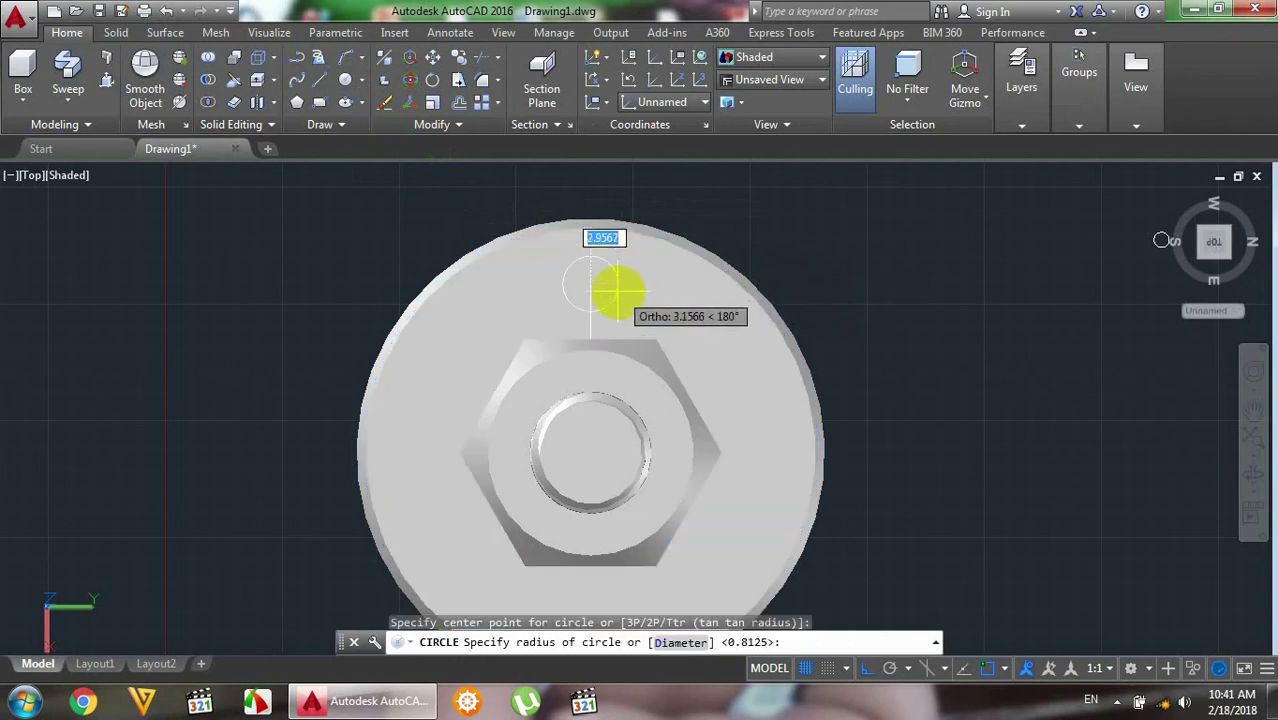
pyautogui.write('d')
pyautogui.press('Return')
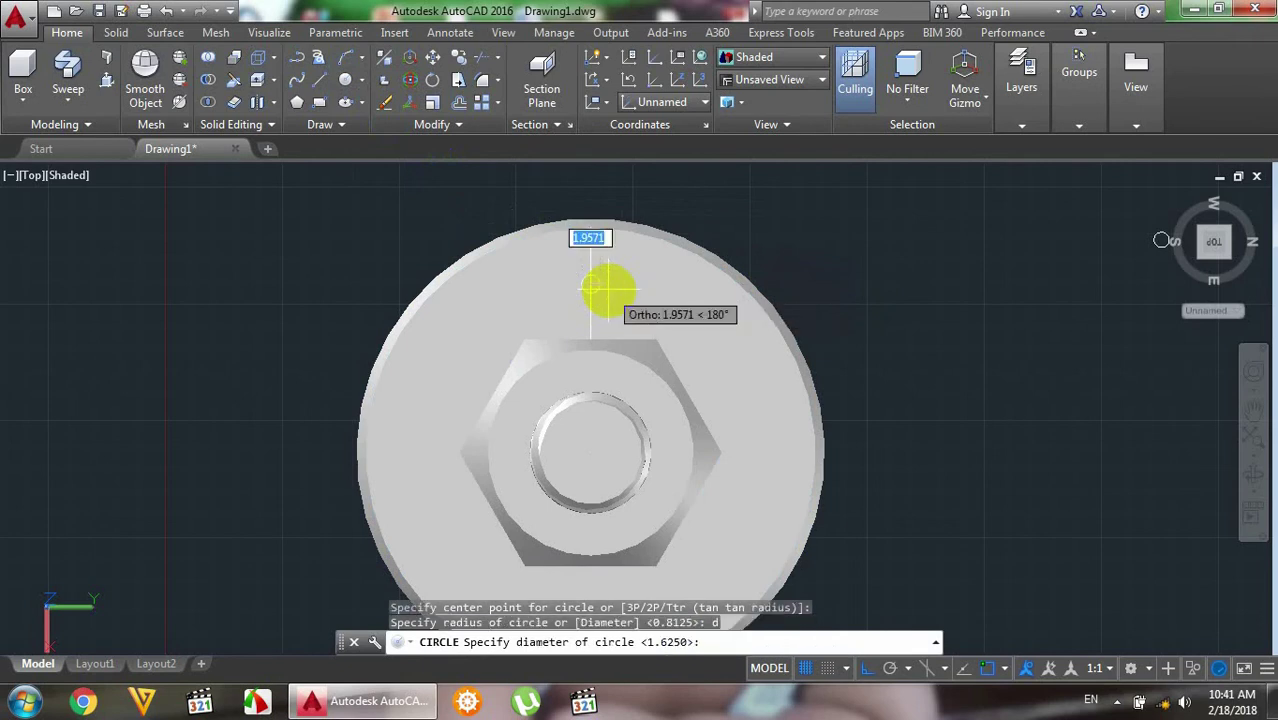
pyautogui.press('Return')
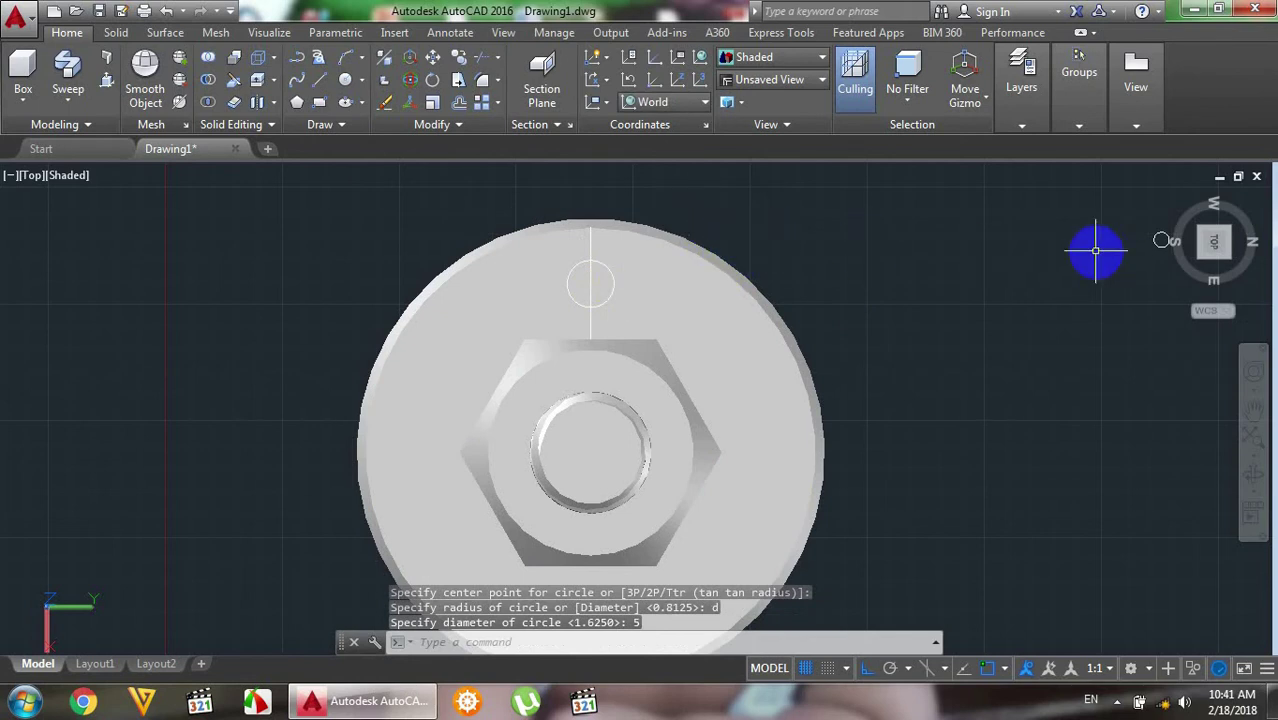
pyautogui.moveTo(1212, 242)
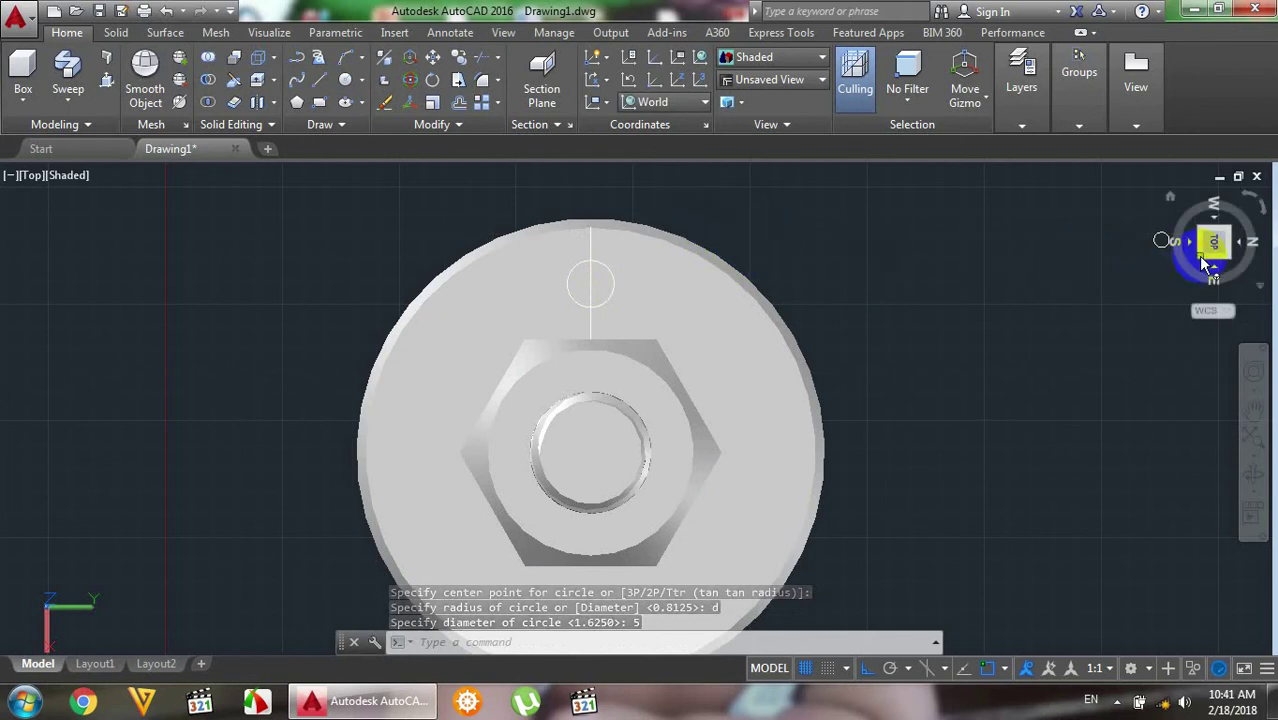
pyautogui.click(1205, 261)
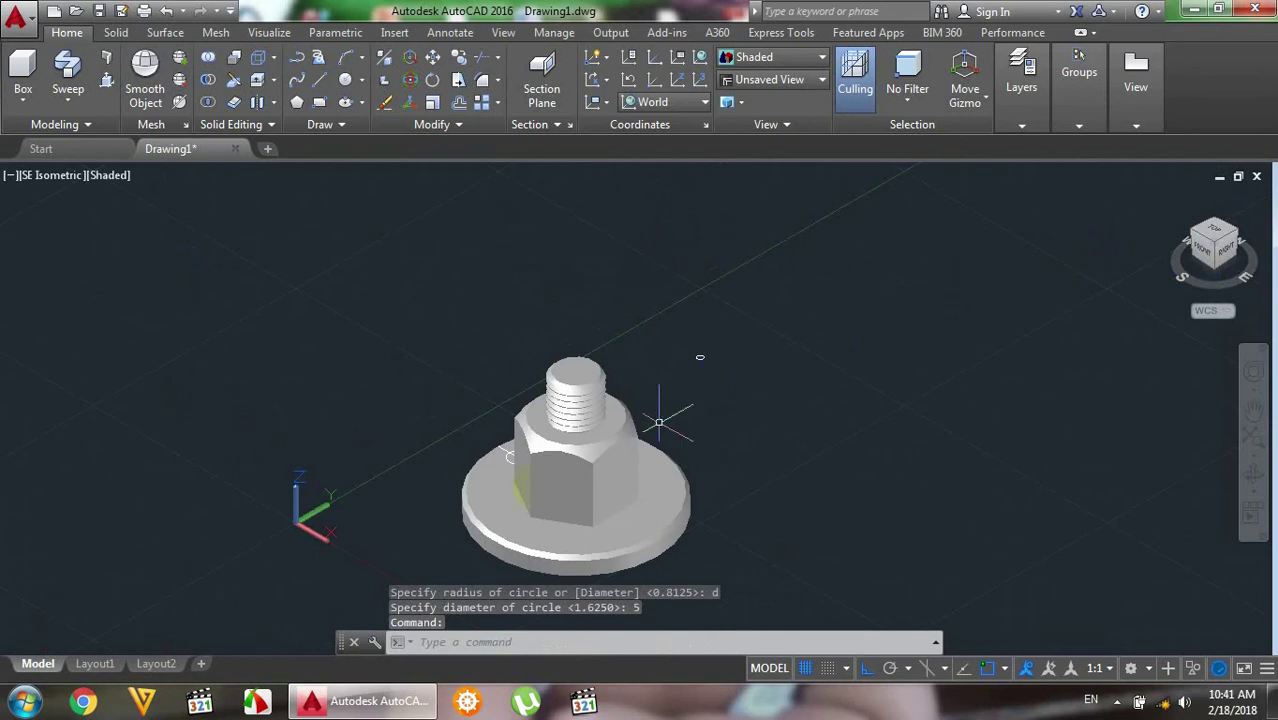
pyautogui.scroll(2, 700, 357)
pyautogui.scroll(3, 790, 291)
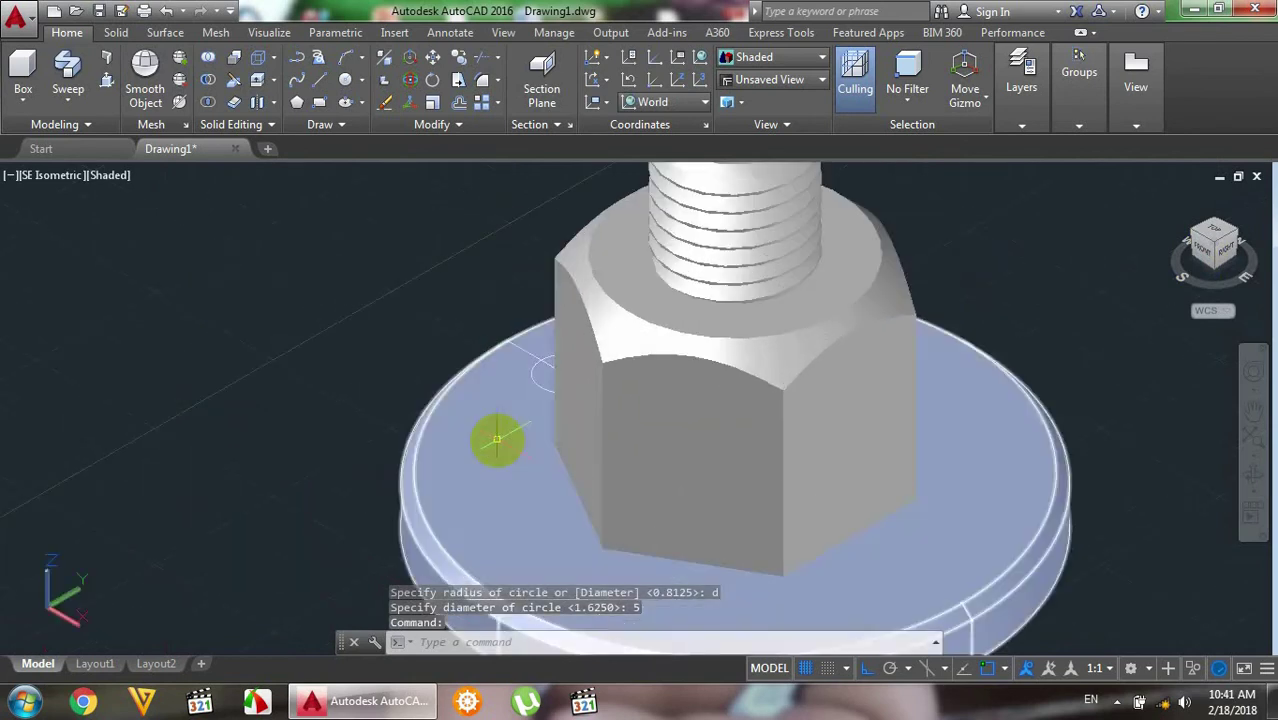
pyautogui.scroll(-2, 872, 216)
pyautogui.scroll(1, 428, 465)
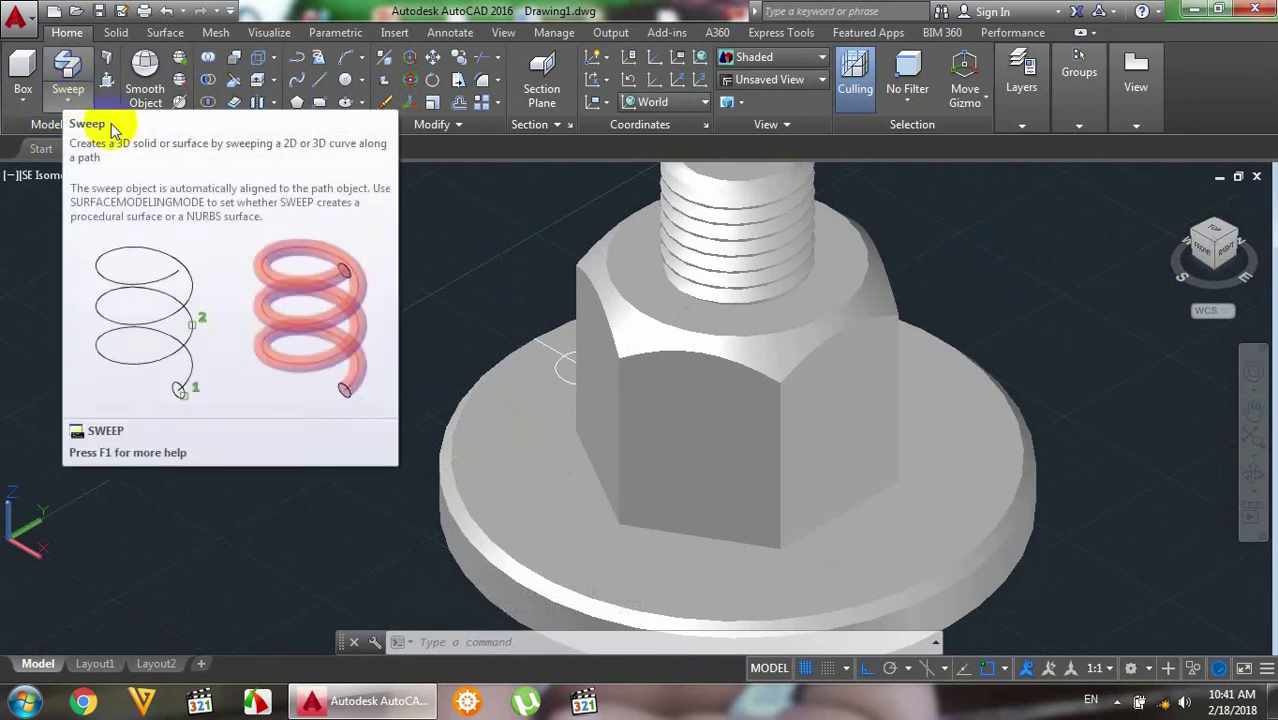
# - Switch to 2D Wireframe and begin extruding the small 5-diameter circle, choosing the extrusion mode option
pyautogui.click(131, 176)
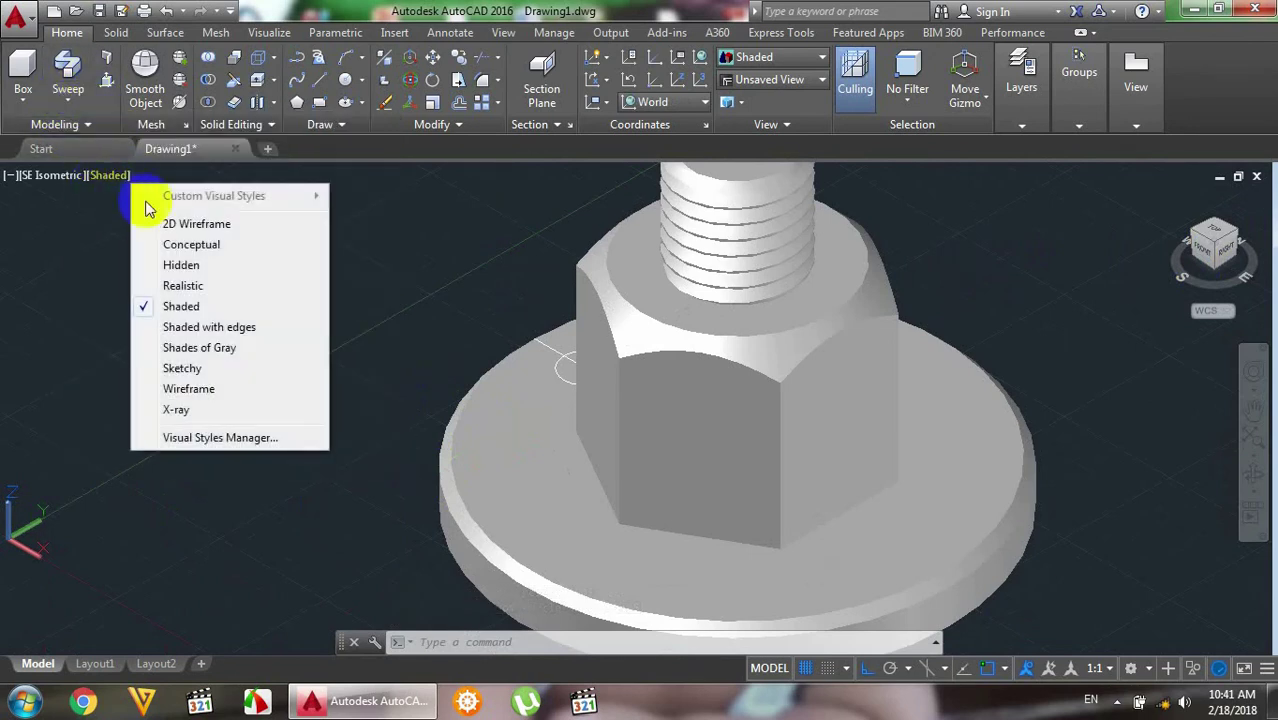
pyautogui.click(207, 220)
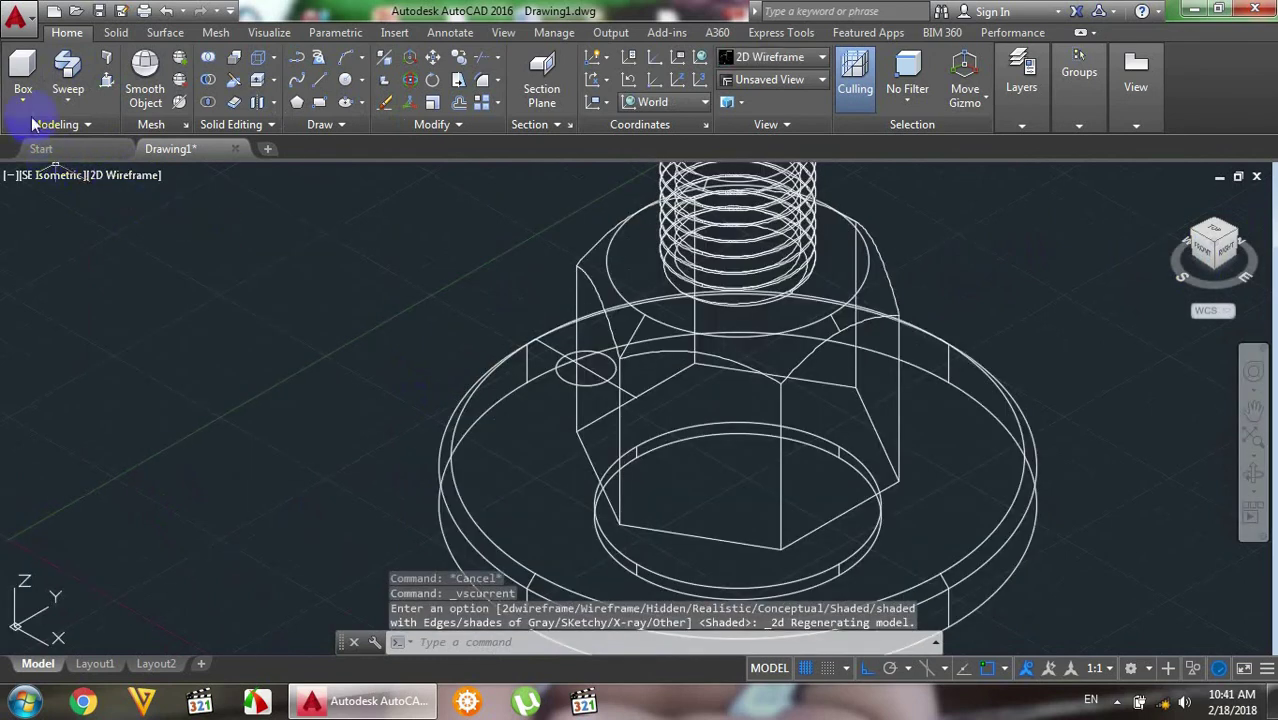
pyautogui.click(70, 102)
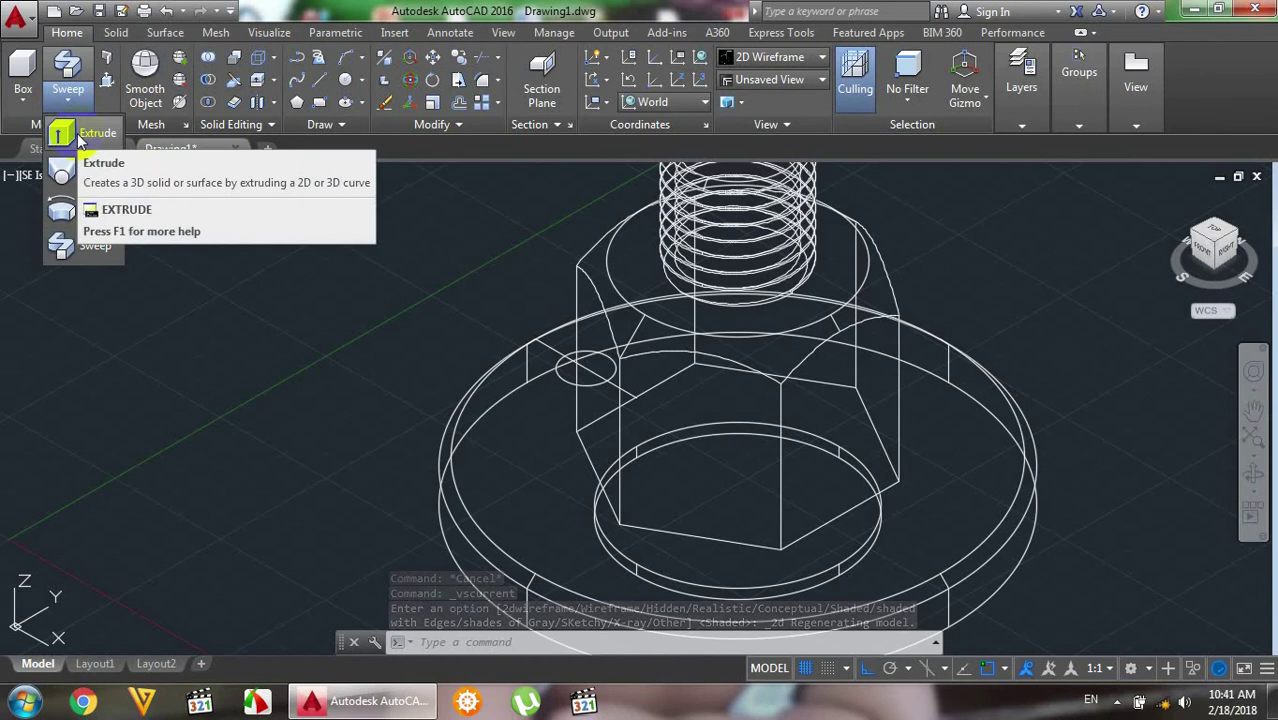
pyautogui.click(80, 137)
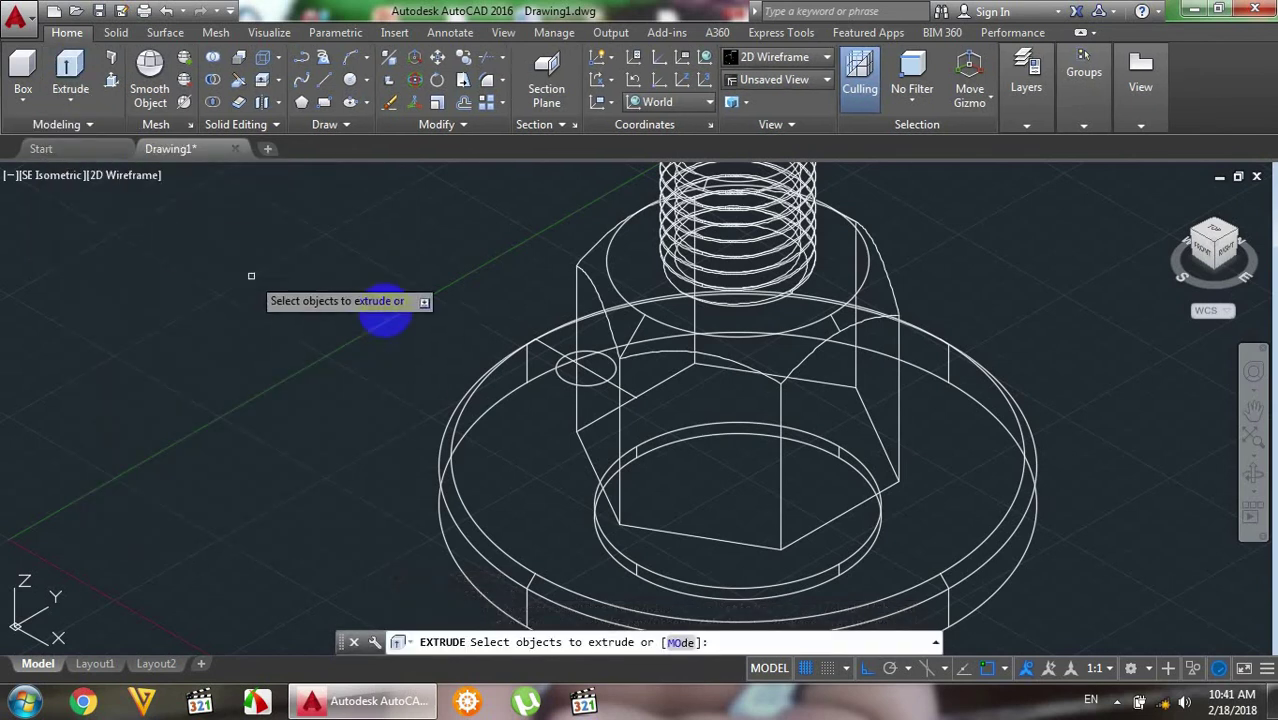
pyautogui.click(555, 372)
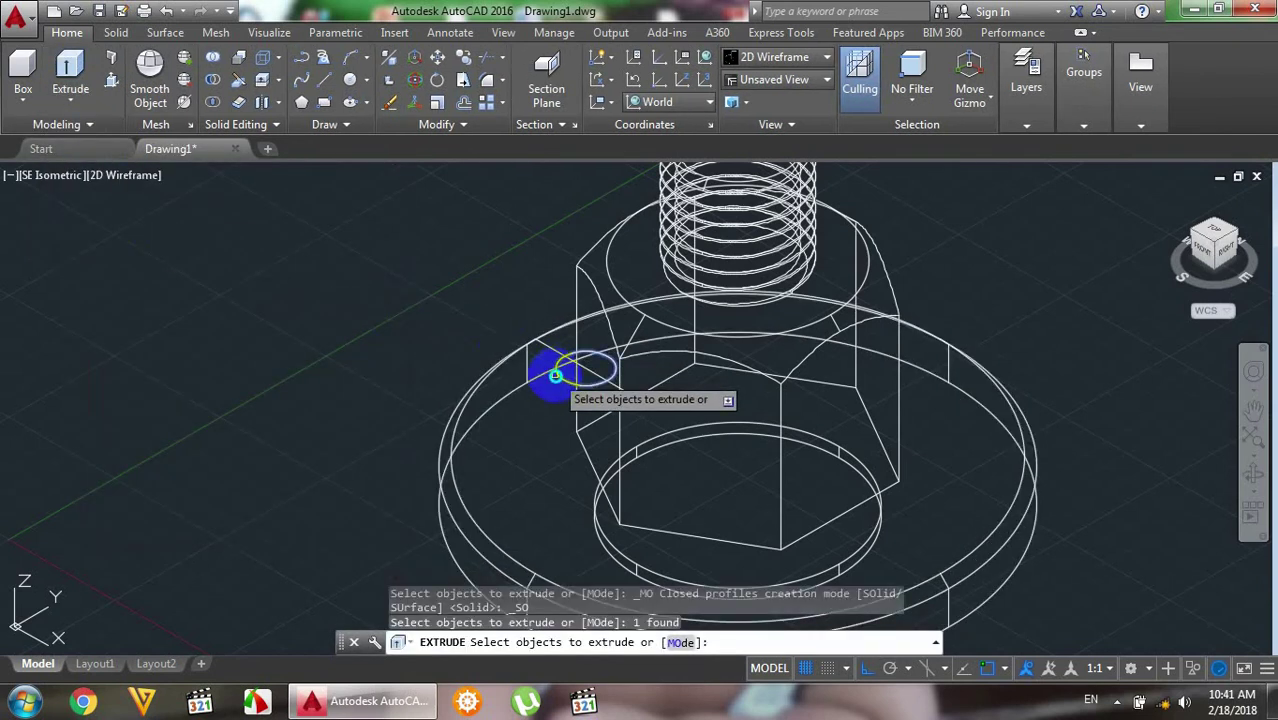
pyautogui.rightClick(556, 377)
pyautogui.click(598, 389)
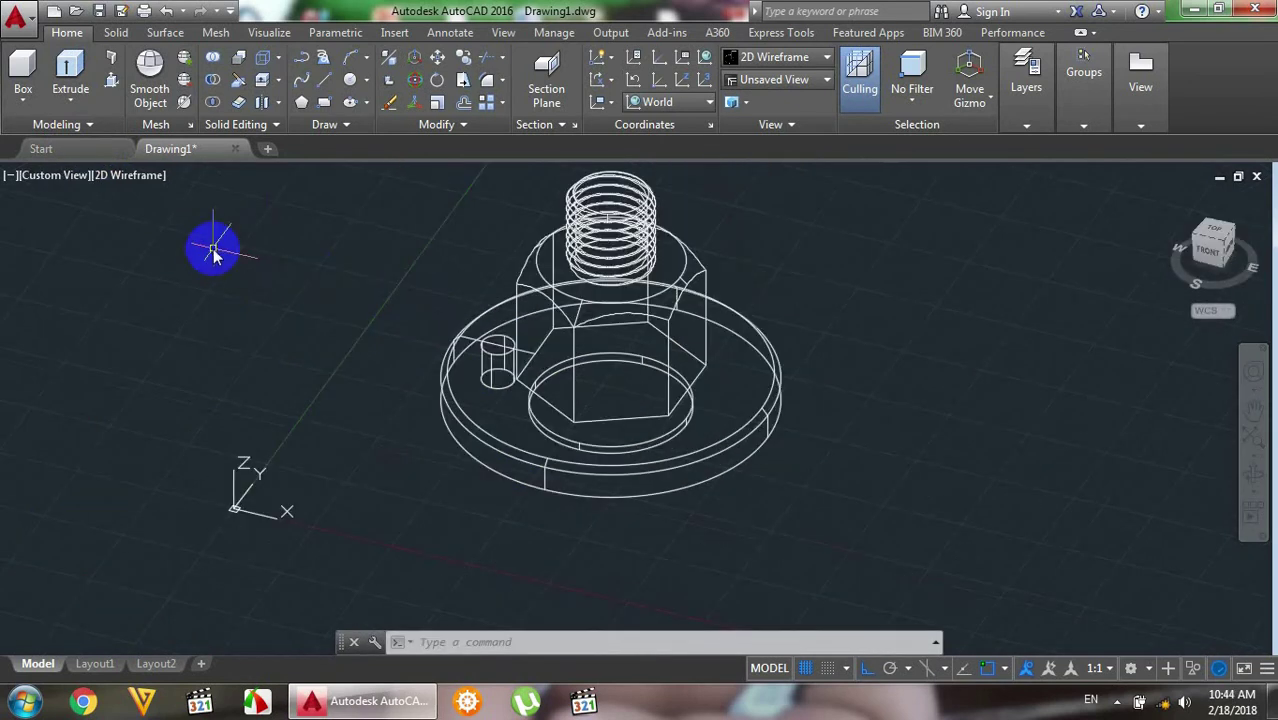
# - Start a 3D array of the small cylinder, then cancel the mistaken rectangular array
pyautogui.write('a')
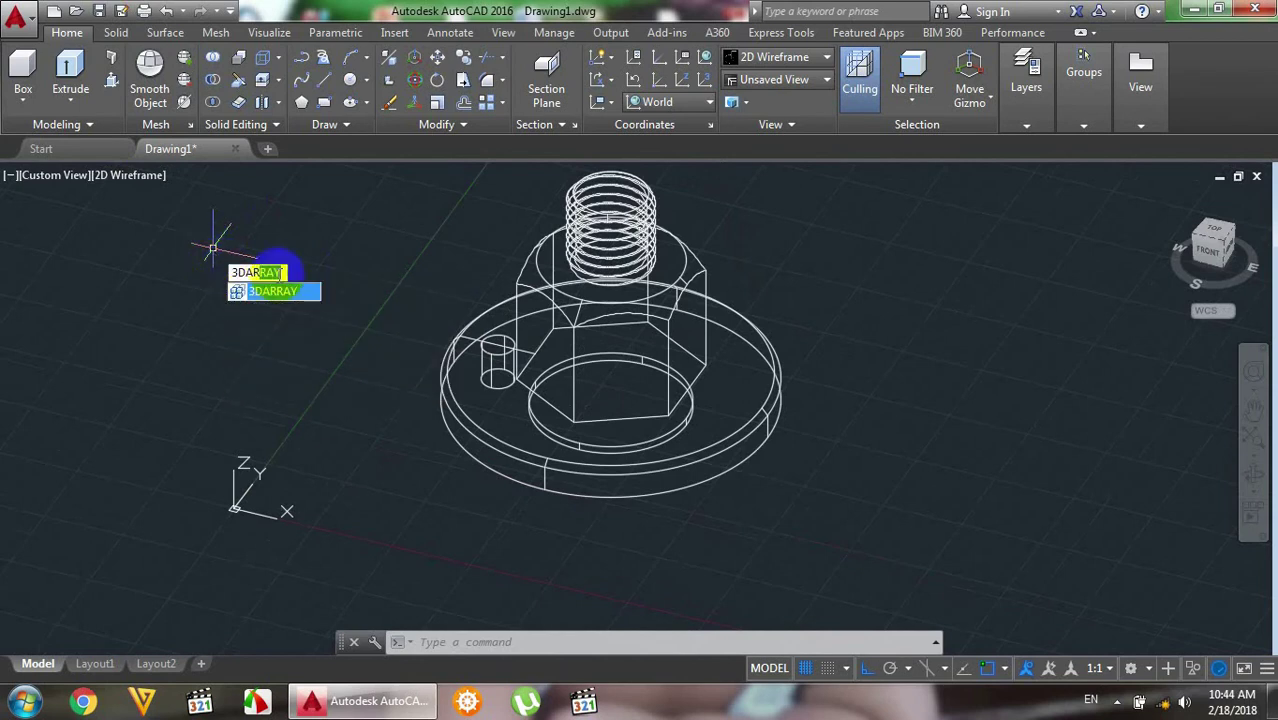
pyautogui.click(298, 292)
pyautogui.click(494, 374)
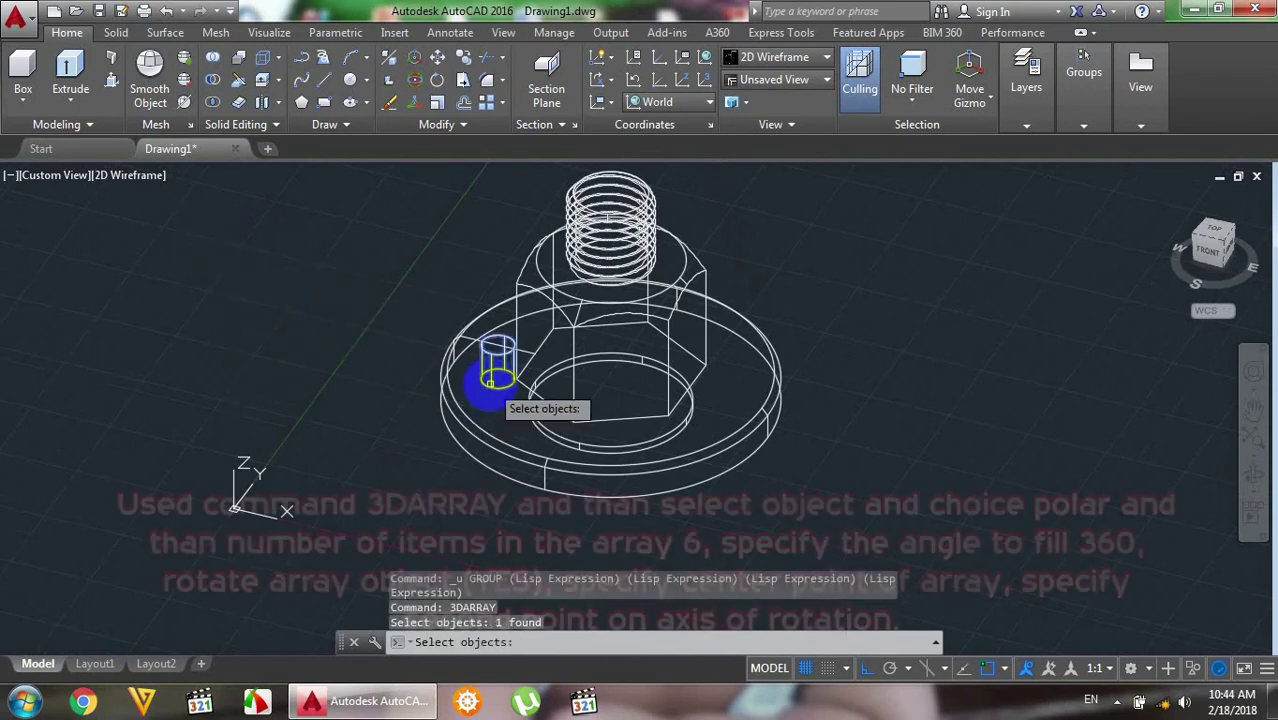
pyautogui.press('Return')
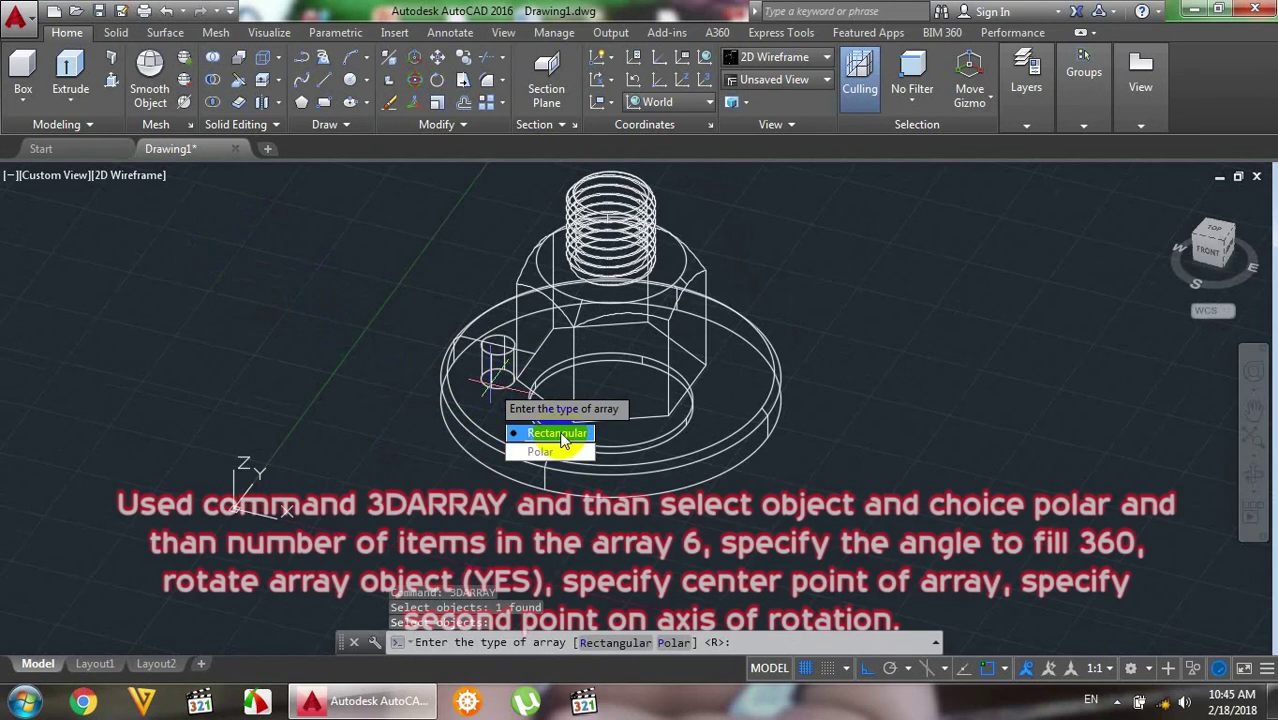
pyautogui.click(560, 436)
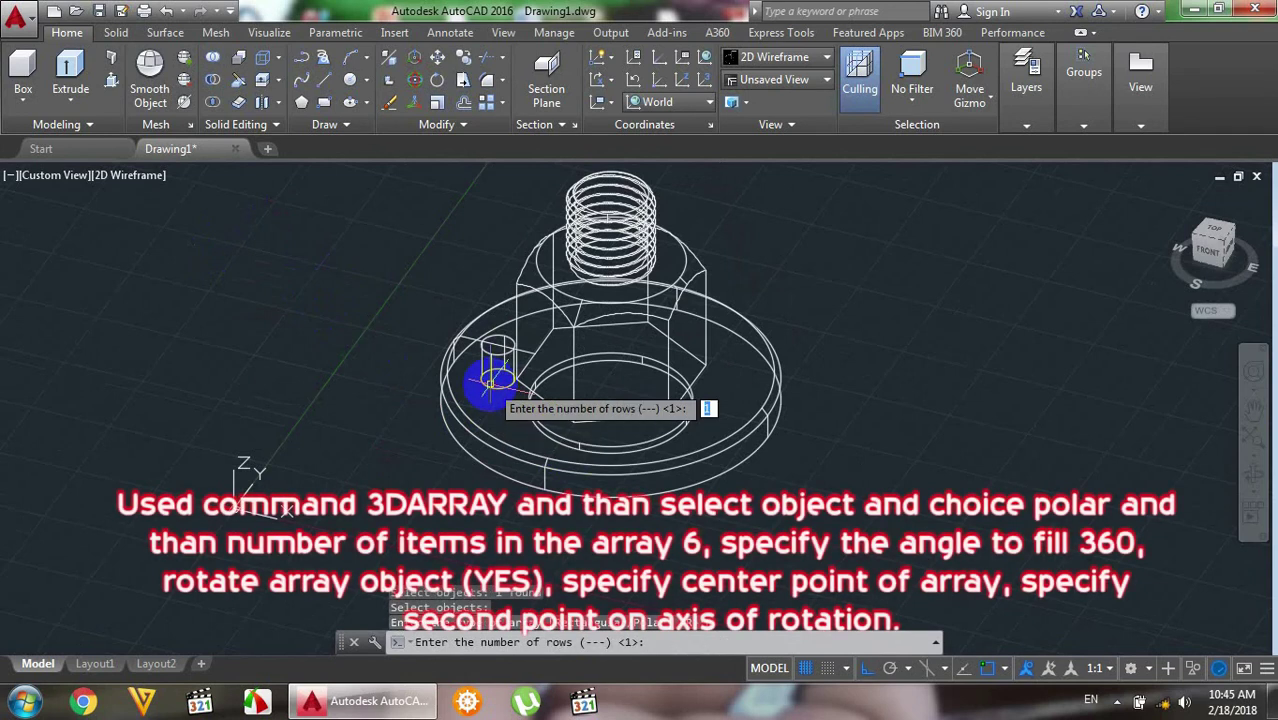
pyautogui.press('Escape')
# - Polar-array the small cylinder into 6 rotated copies about the flange's vertical centre axis
pyautogui.write('3DO')
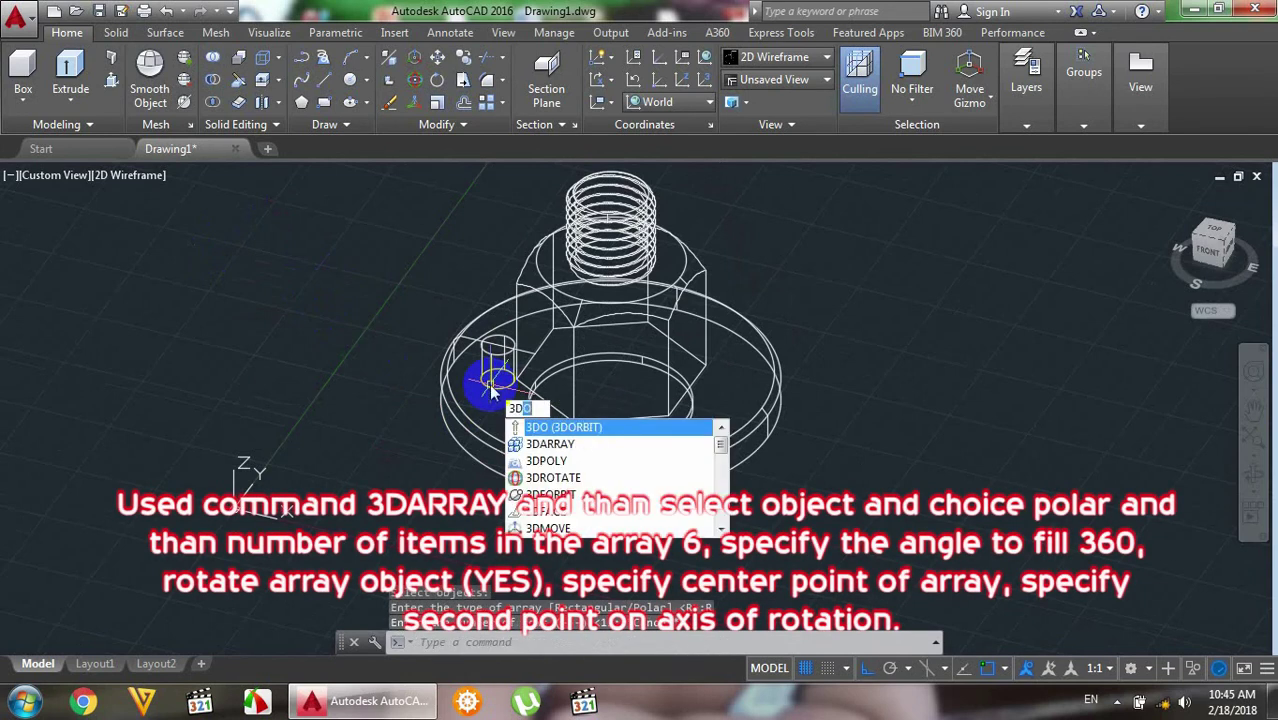
pyautogui.click(550, 444)
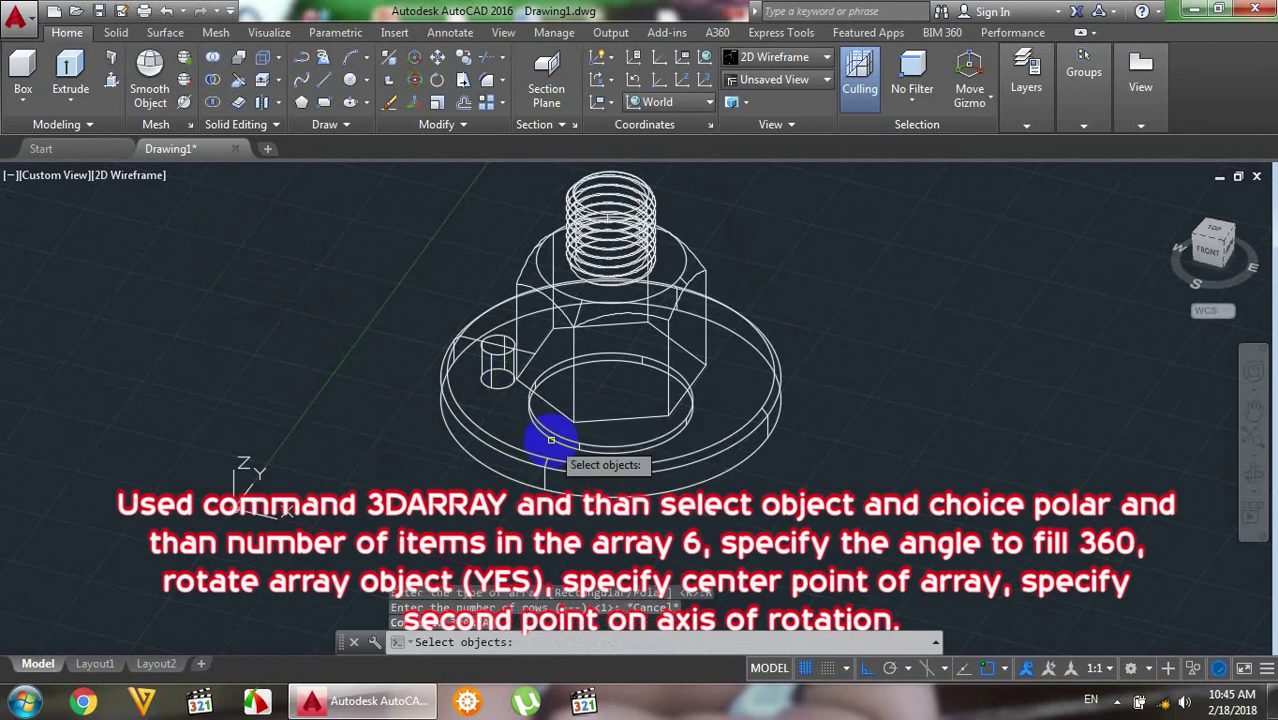
pyautogui.click(497, 380)
pyautogui.press('Return')
pyautogui.press('Down')
pyautogui.press('Return')
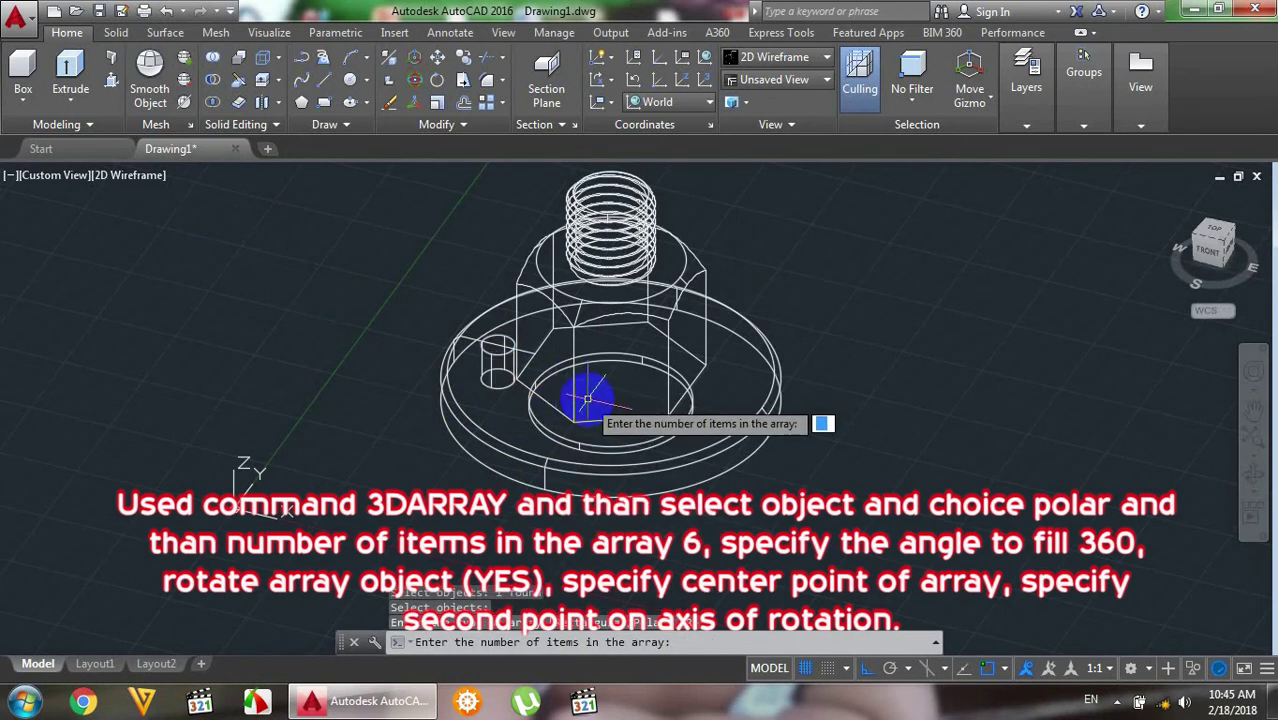
pyautogui.write('6')
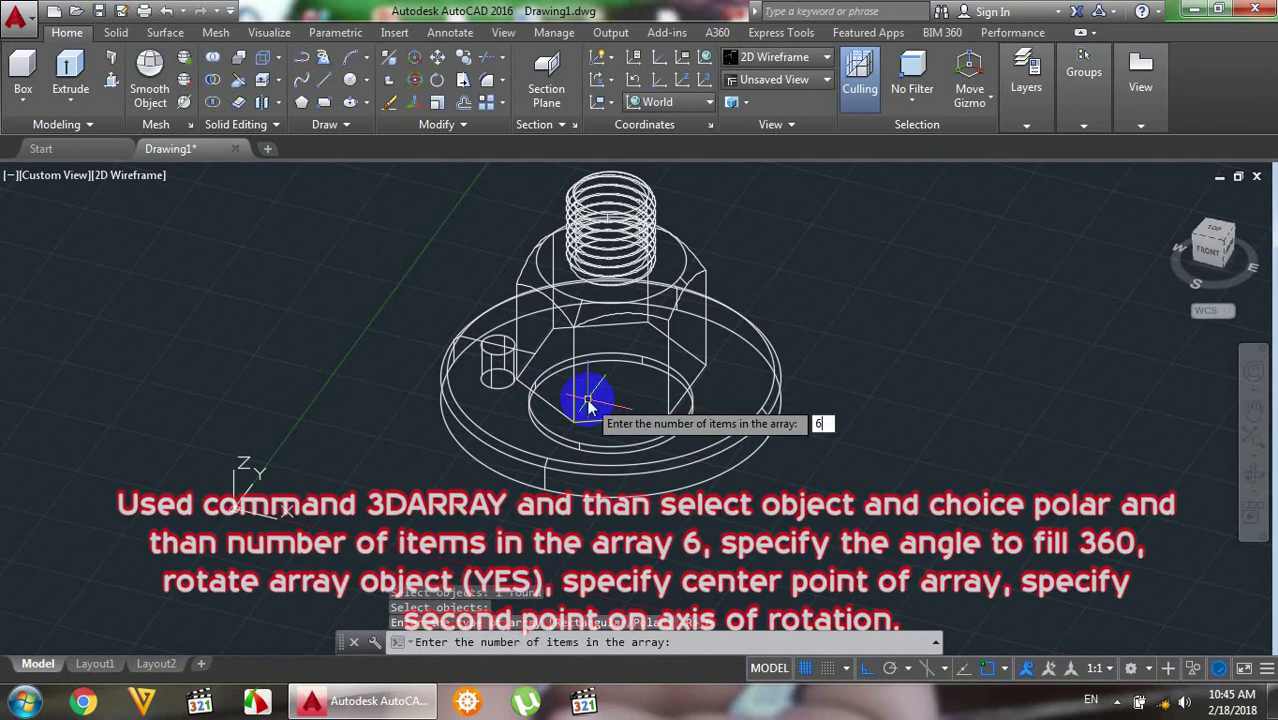
pyautogui.press('Return')
pyautogui.press('Return')
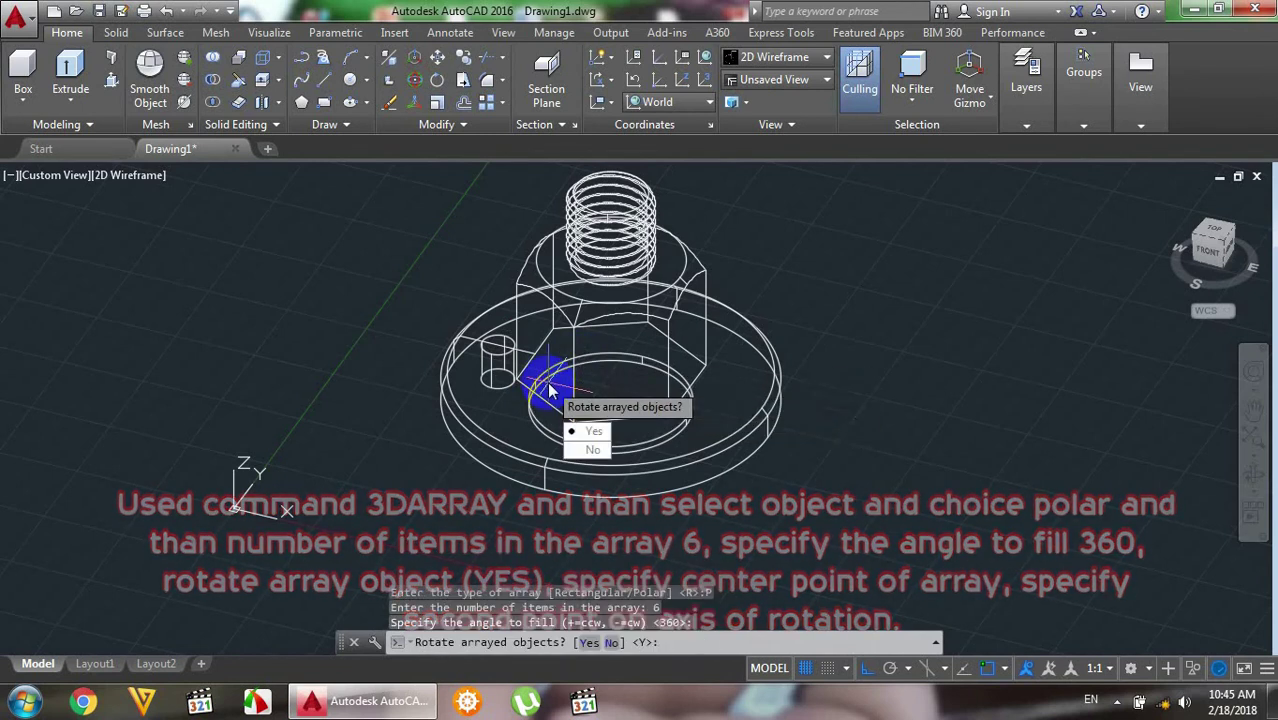
pyautogui.click(591, 431)
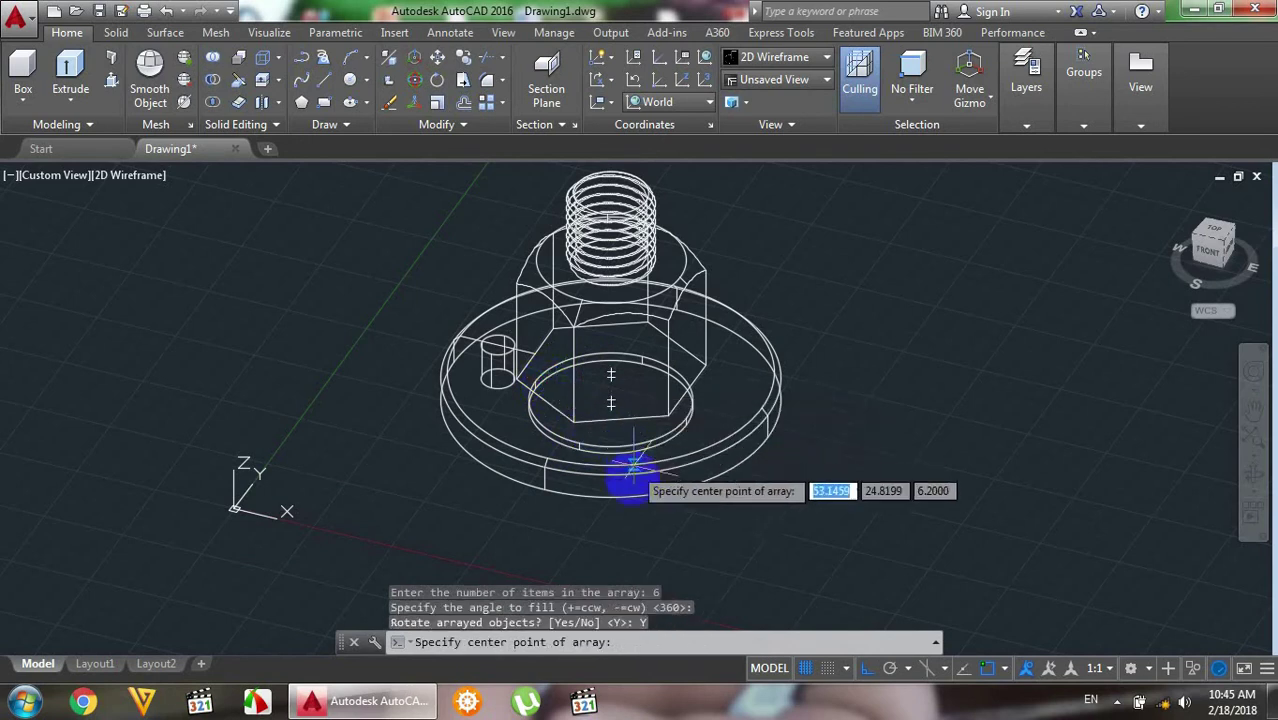
pyautogui.click(611, 405)
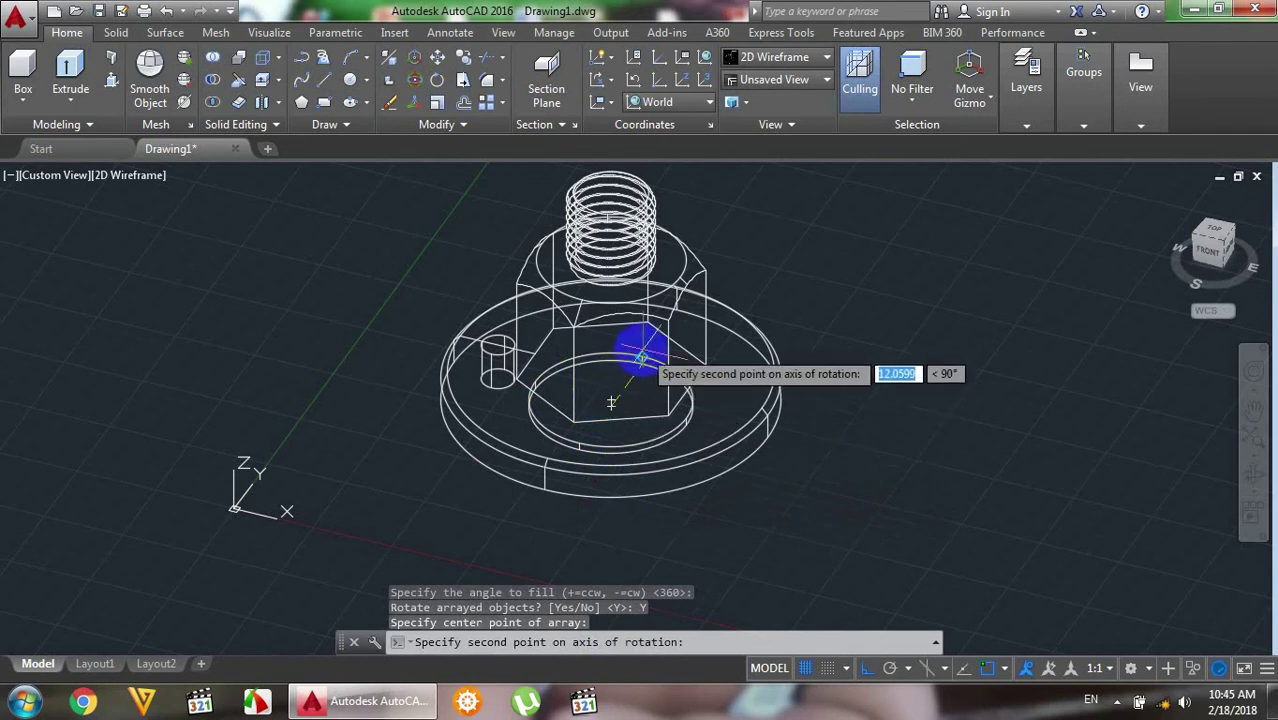
pyautogui.click(609, 401)
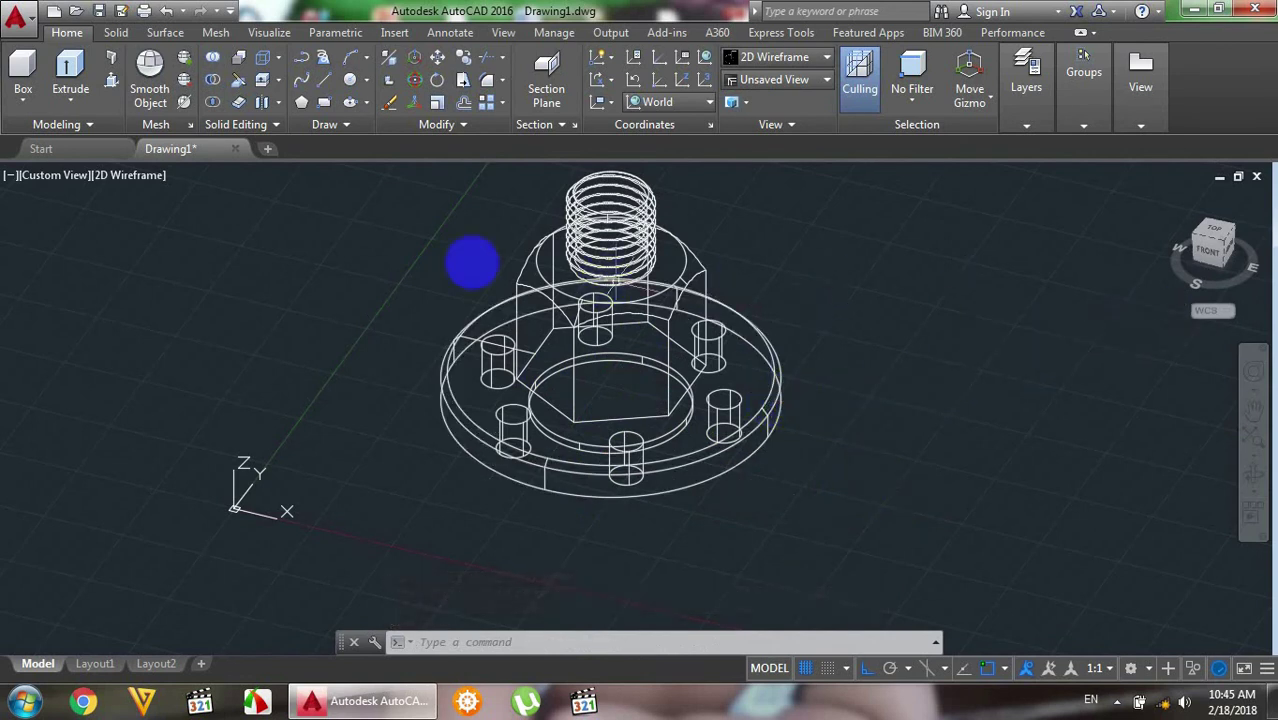
pyautogui.click(138, 176)
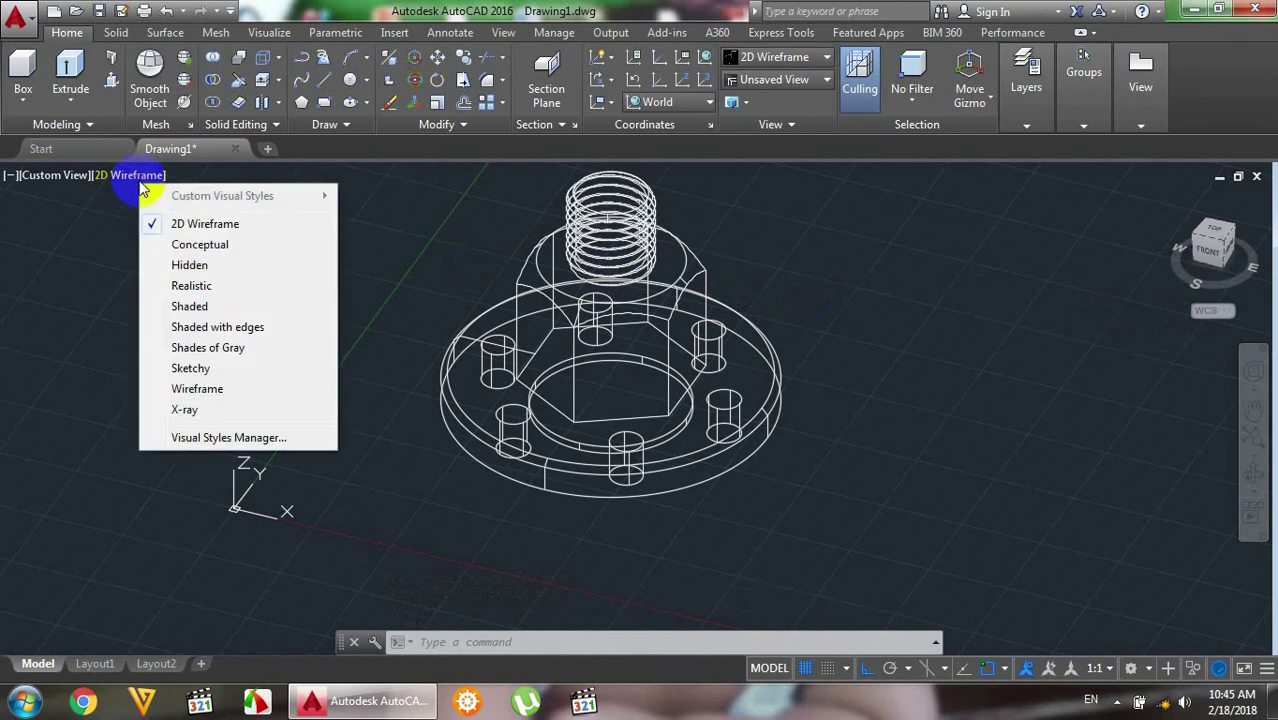
pyautogui.click(190, 306)
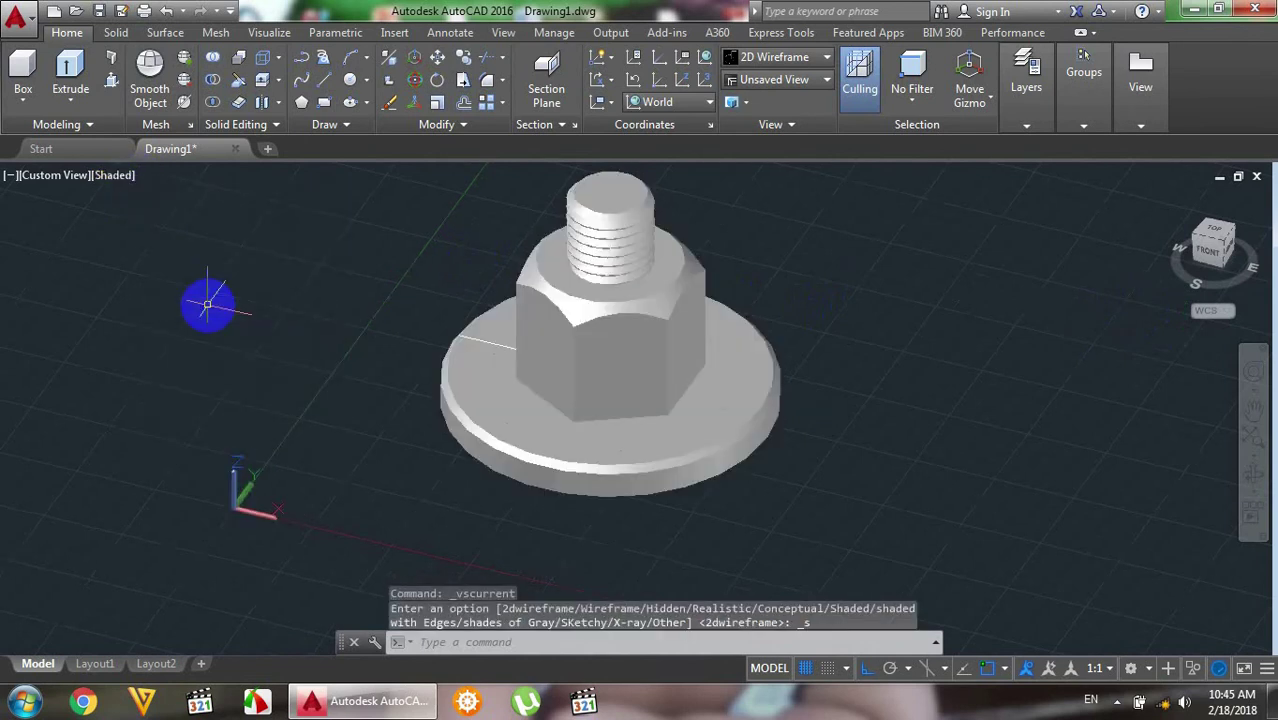
pyautogui.click(118, 177)
pyautogui.click(200, 220)
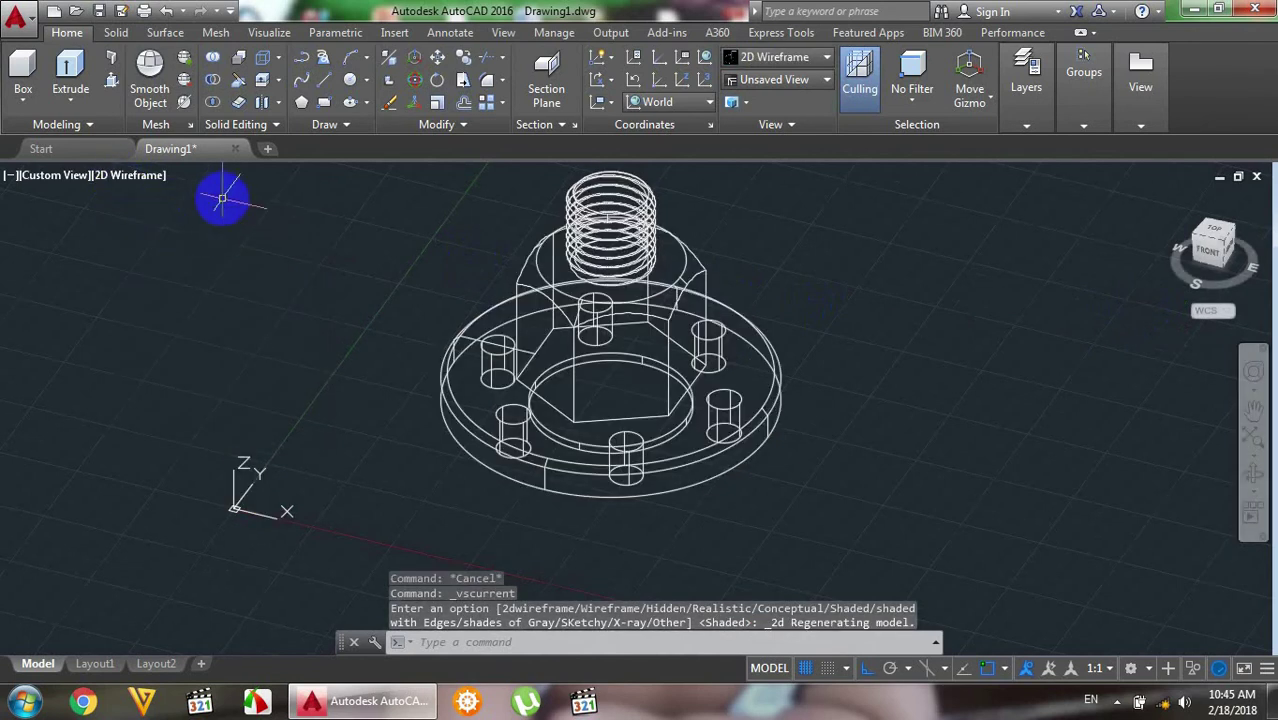
# - Subtract all six pin cylinders (left, rear, right and front pairs) from the flange solid
pyautogui.click(213, 81)
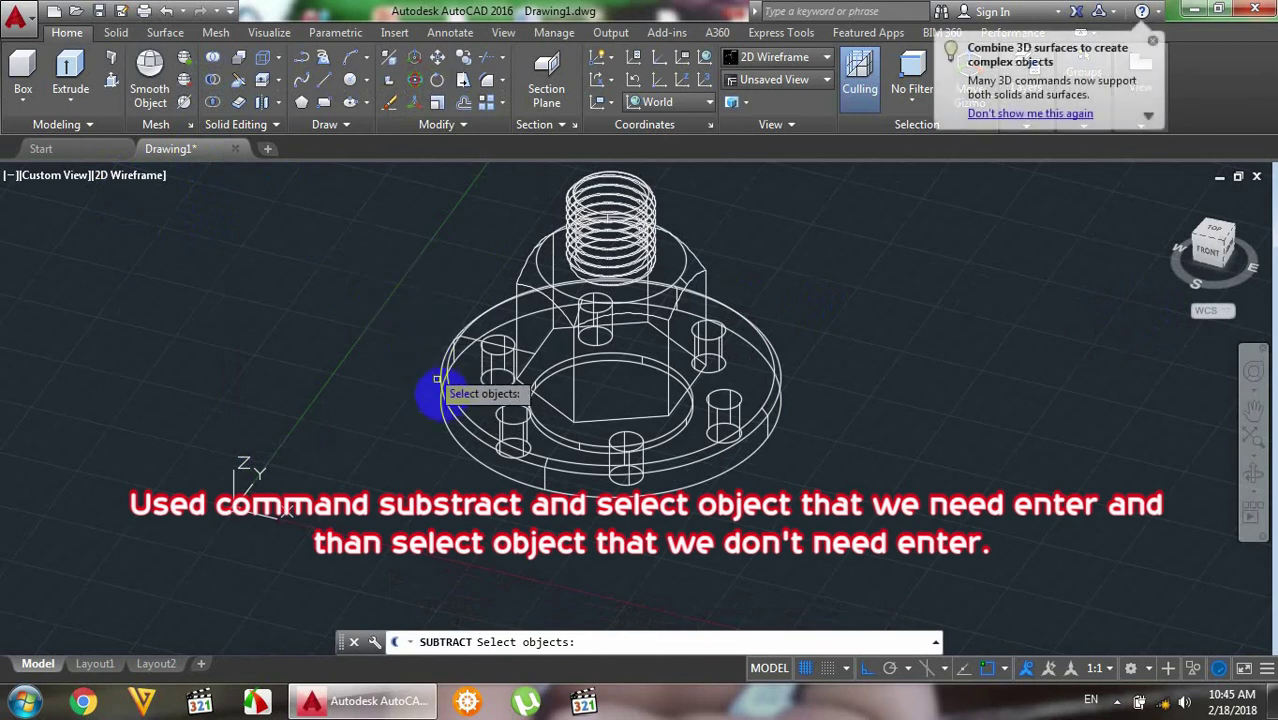
pyautogui.click(456, 411)
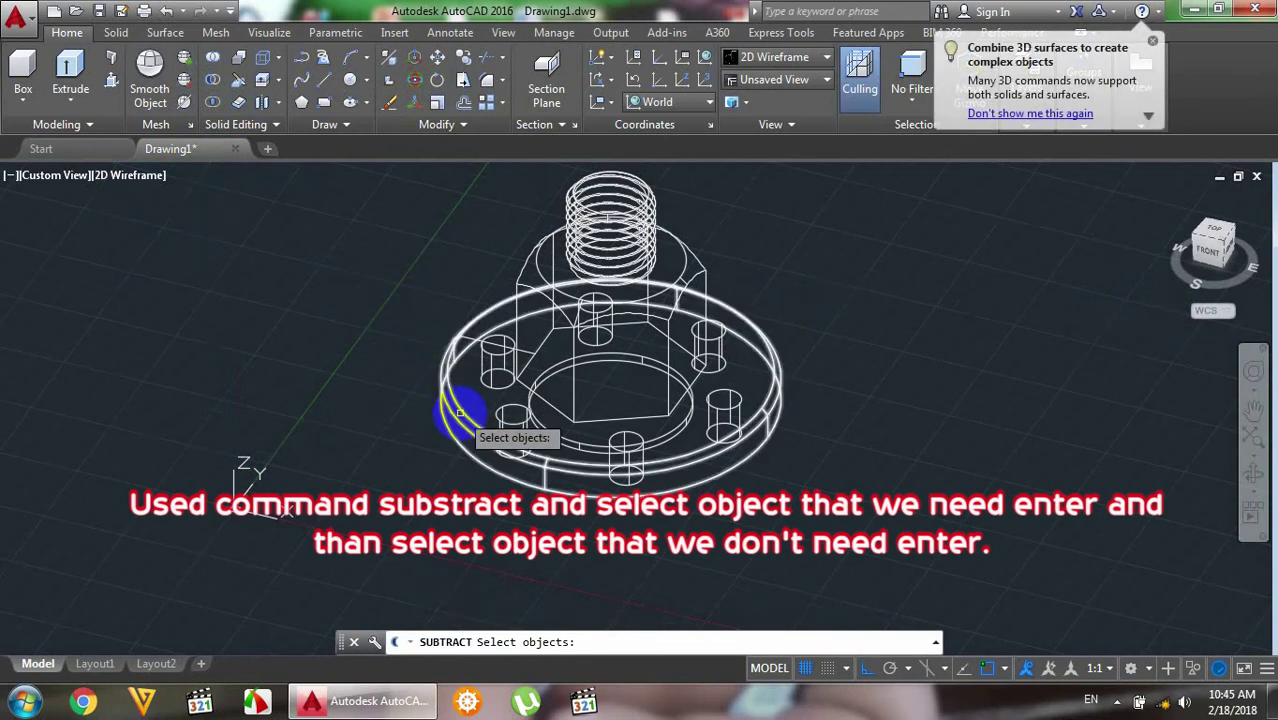
pyautogui.click(458, 411)
pyautogui.press('Return')
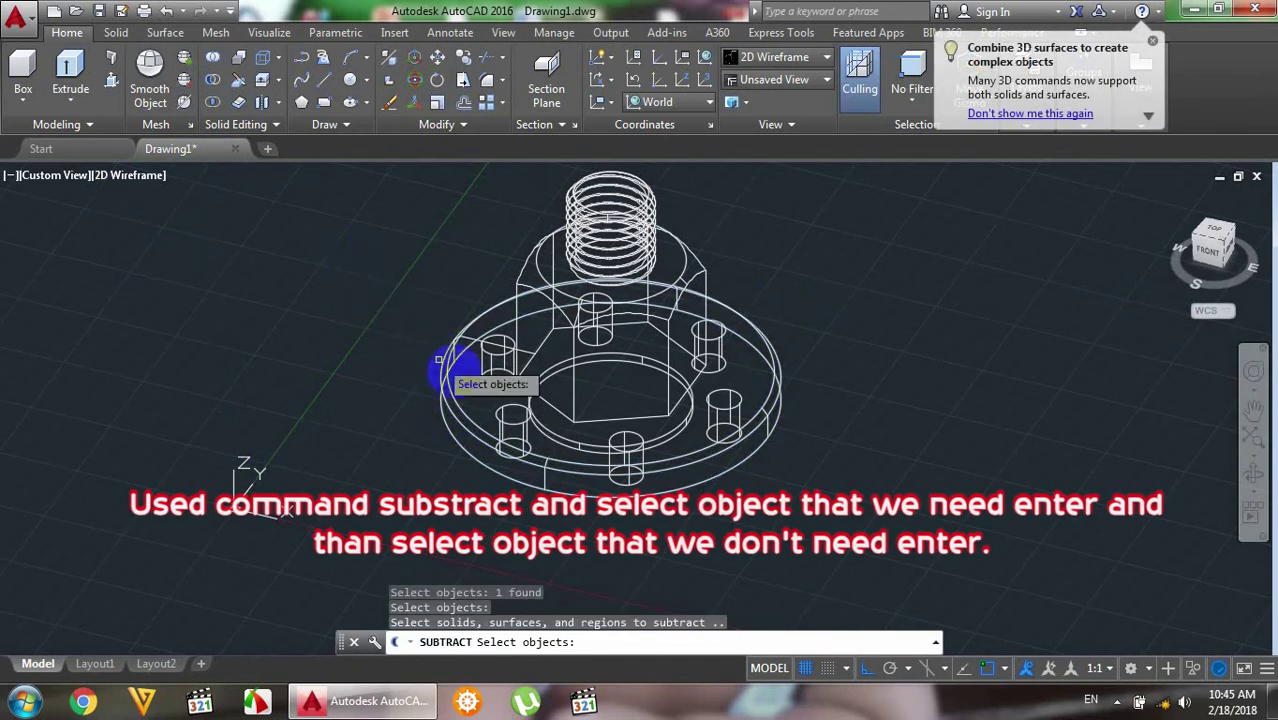
pyautogui.click(497, 358)
pyautogui.click(500, 427)
pyautogui.click(597, 340)
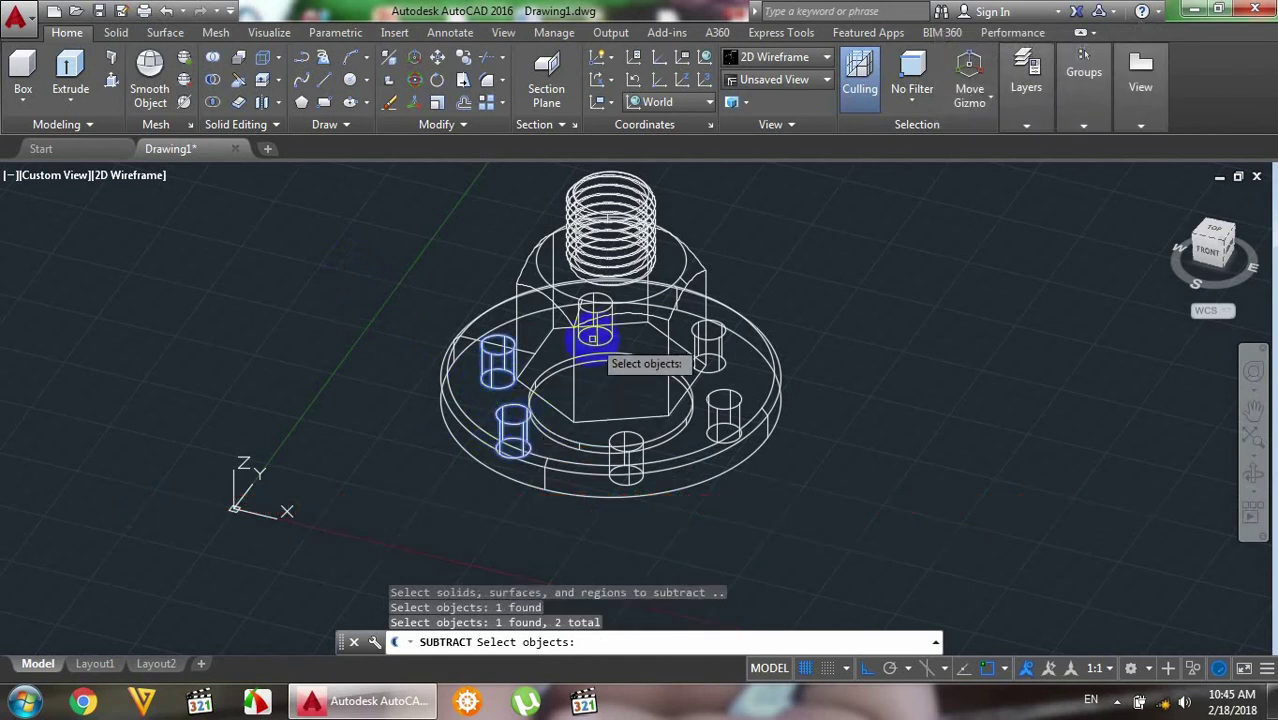
pyautogui.click(720, 366)
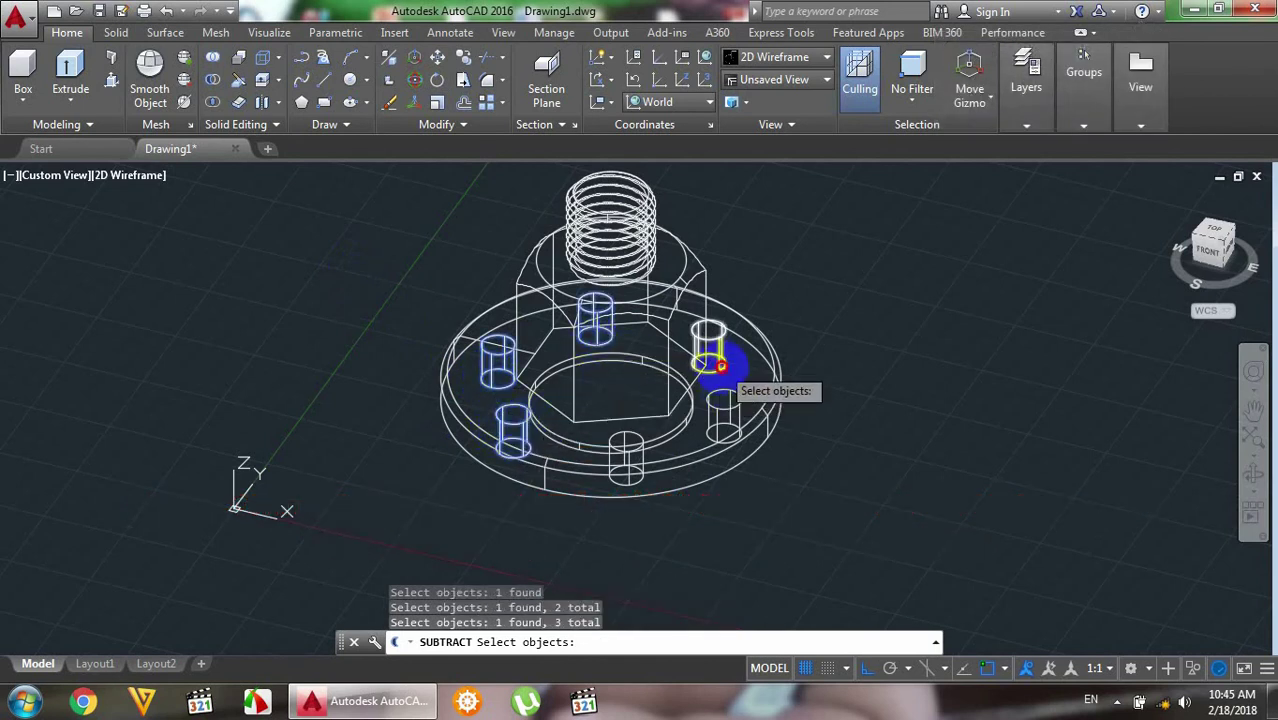
pyautogui.click(719, 408)
pyautogui.click(627, 443)
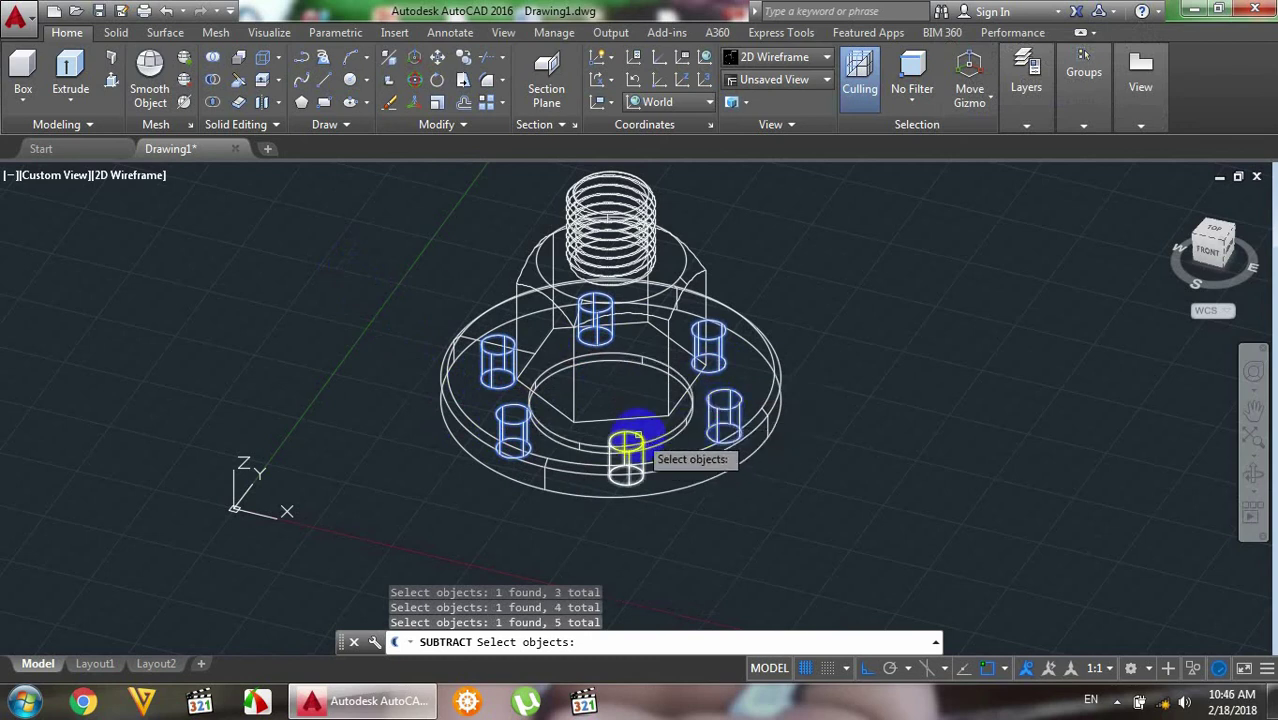
pyautogui.rightClick(375, 292)
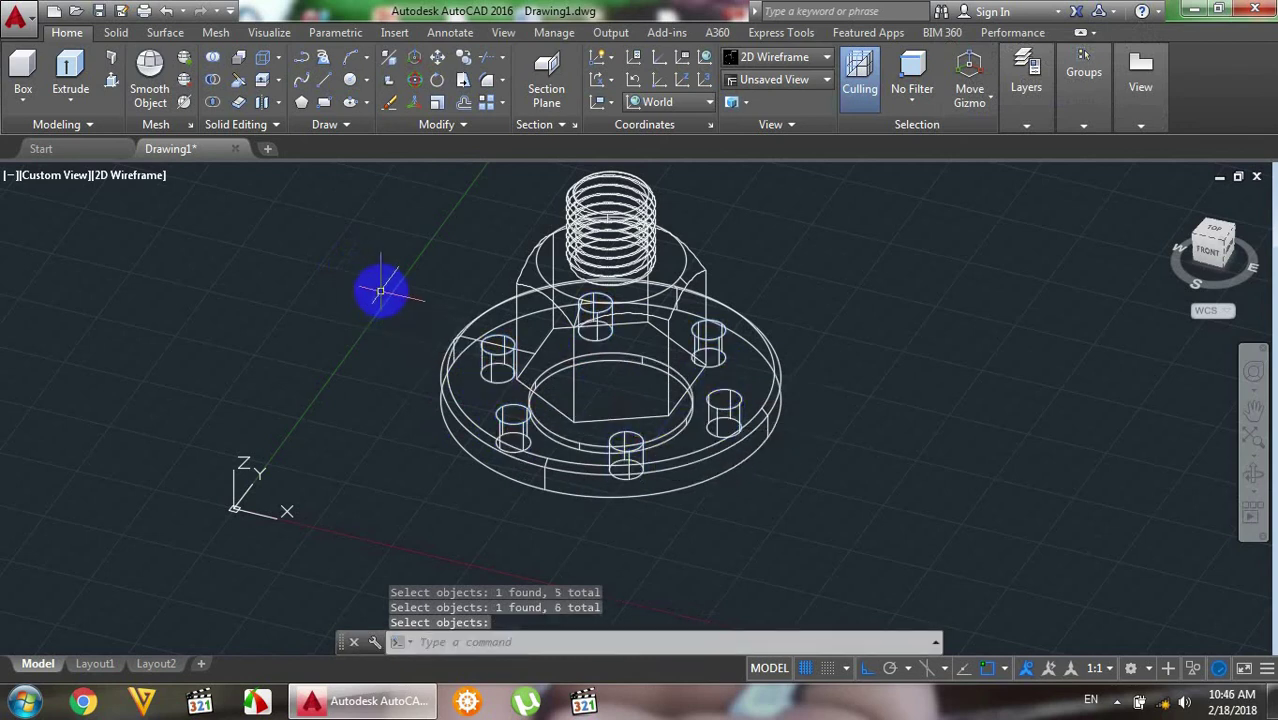
# - Switch to the Shaded visual style and orbit and zoom to inspect the six holes from above
pyautogui.click(150, 177)
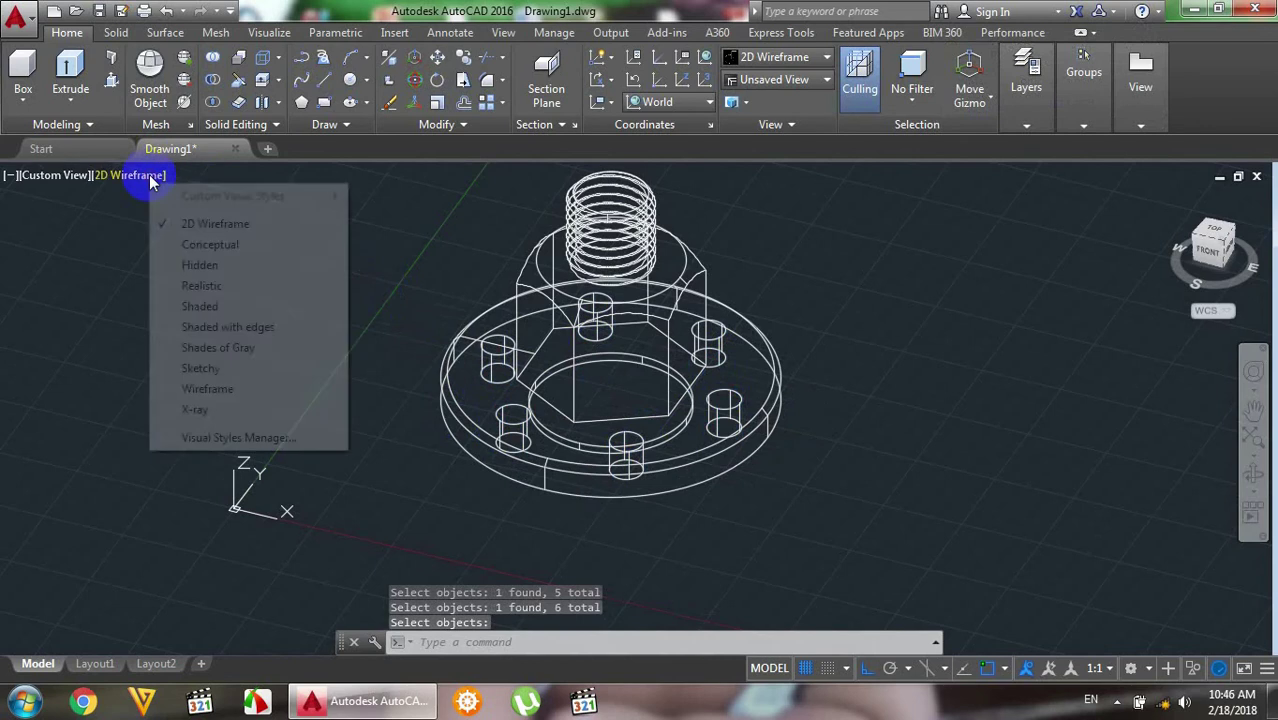
pyautogui.click(200, 306)
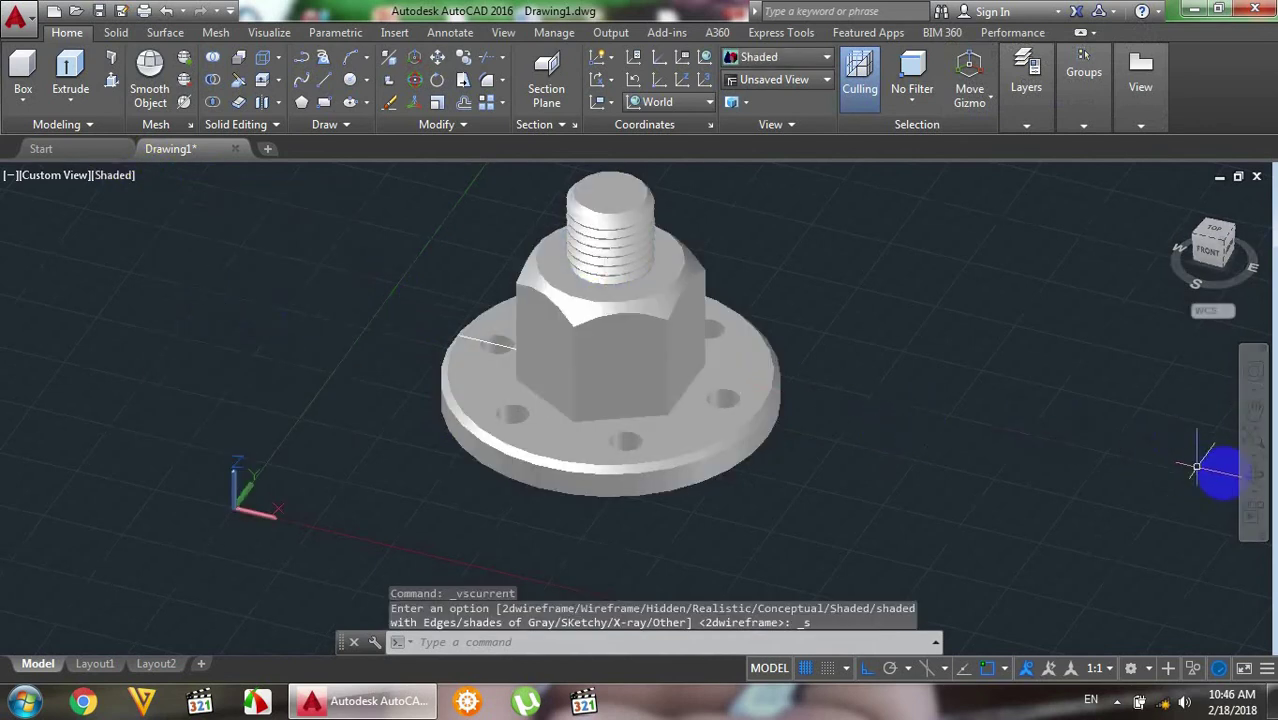
pyautogui.moveTo(1110, 420)
pyautogui.mouseDown()
pyautogui.moveTo(860, 386)
pyautogui.moveTo(823, 486)
pyautogui.moveTo(829, 408)
pyautogui.moveTo(807, 348)
pyautogui.moveTo(870, 371)
pyautogui.moveTo(776, 365)
pyautogui.moveTo(696, 431)
pyautogui.moveTo(816, 417)
pyautogui.moveTo(901, 374)
pyautogui.moveTo(916, 417)
pyautogui.moveTo(924, 379)
pyautogui.moveTo(890, 354)
pyautogui.moveTo(685, 405)
pyautogui.moveTo(590, 368)
pyautogui.moveTo(485, 422)
pyautogui.moveTo(542, 442)
pyautogui.moveTo(813, 402)
pyautogui.moveTo(882, 402)
pyautogui.moveTo(879, 422)
pyautogui.moveTo(871, 402)
pyautogui.mouseUp()
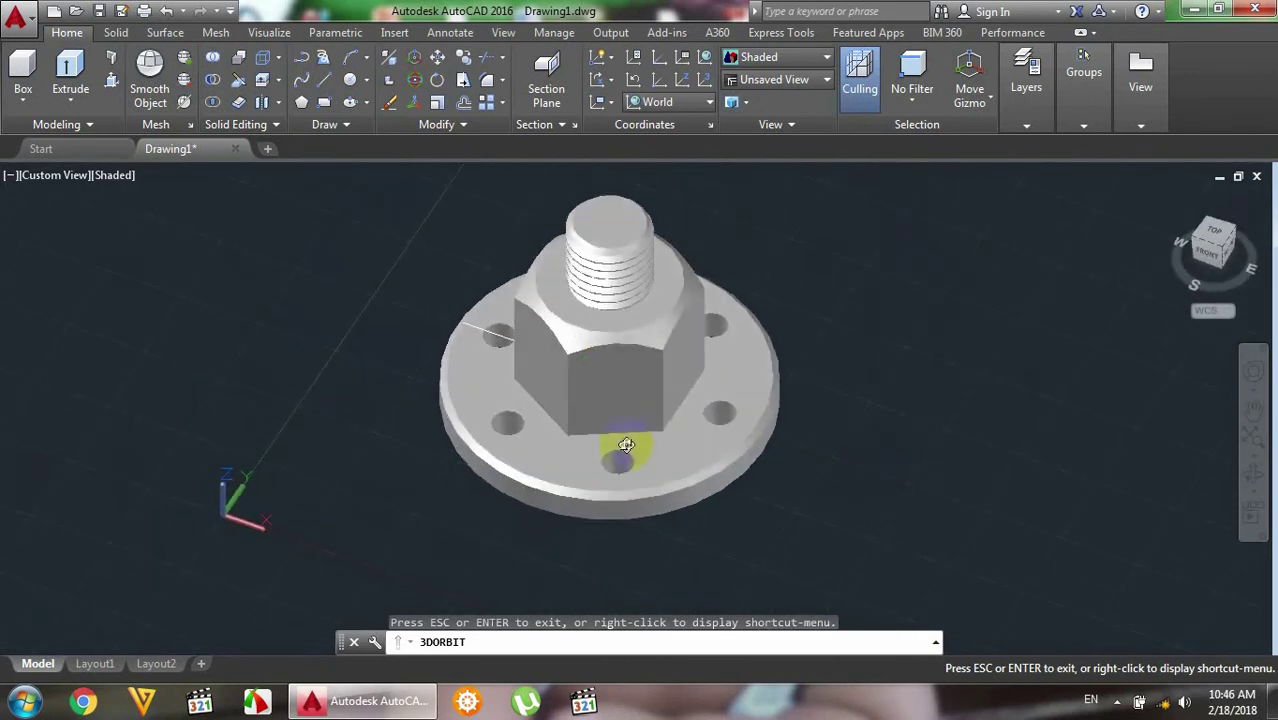
pyautogui.scroll(2, 625, 445)
pyautogui.rightClick(913, 266)
pyautogui.click(960, 278)
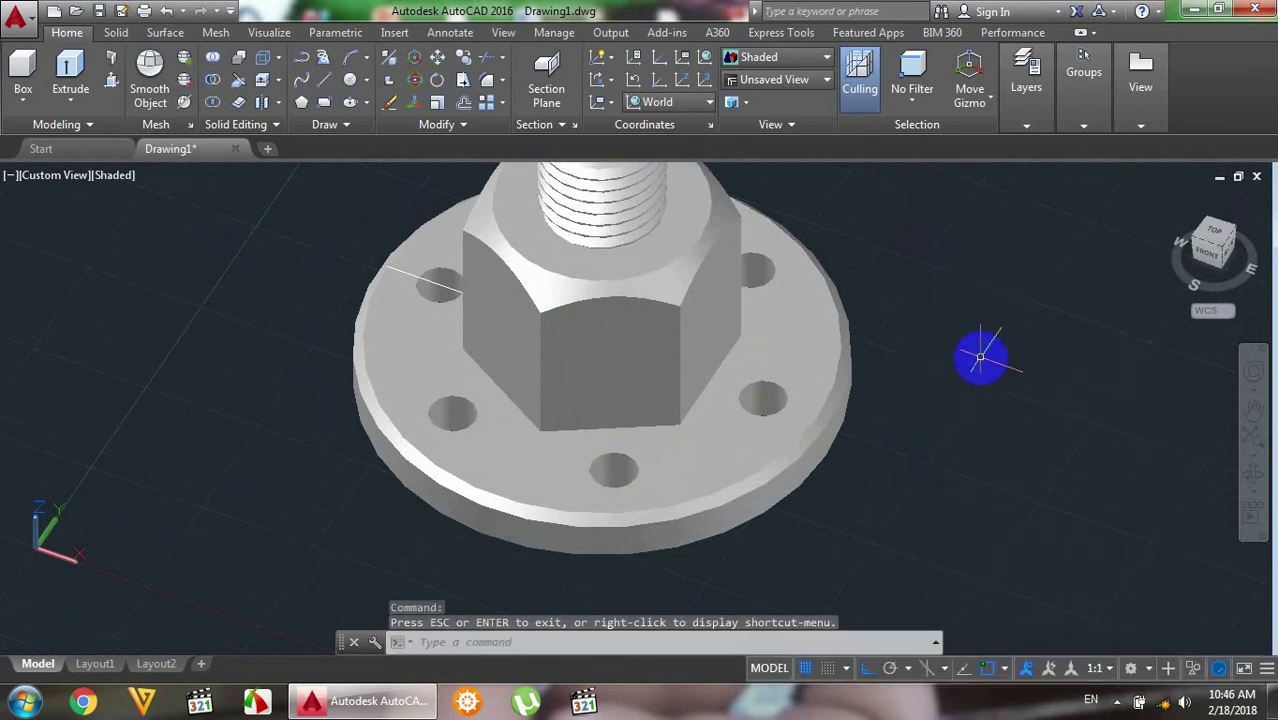
# - Start a CHAMFER on the flange's top face with both chamfer distances set to 1
pyautogui.write('Cha')
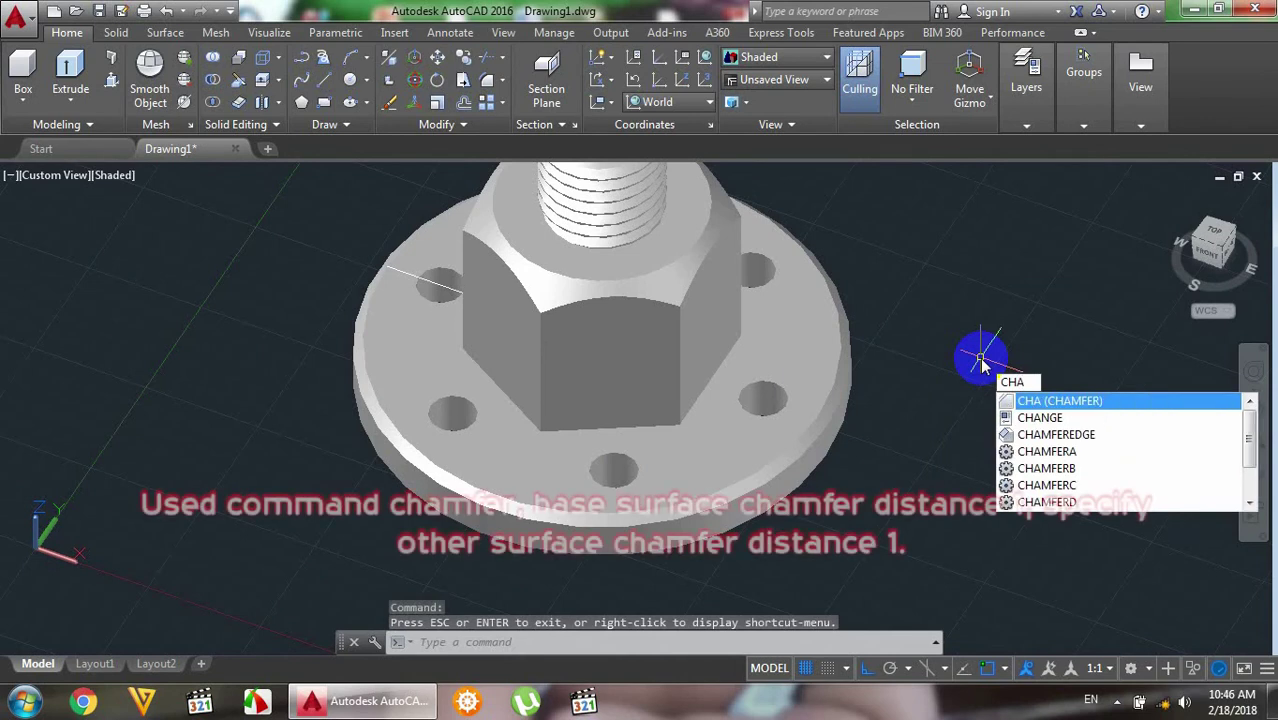
pyautogui.press('Return')
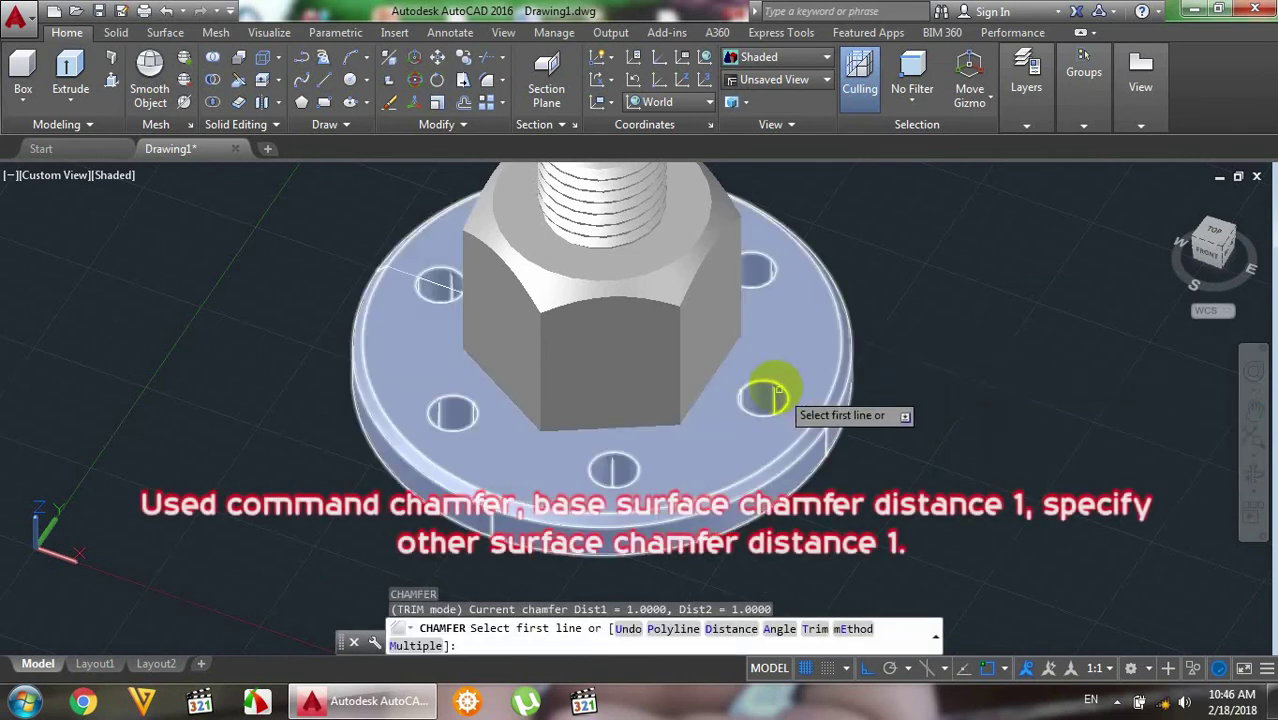
pyautogui.click(778, 393)
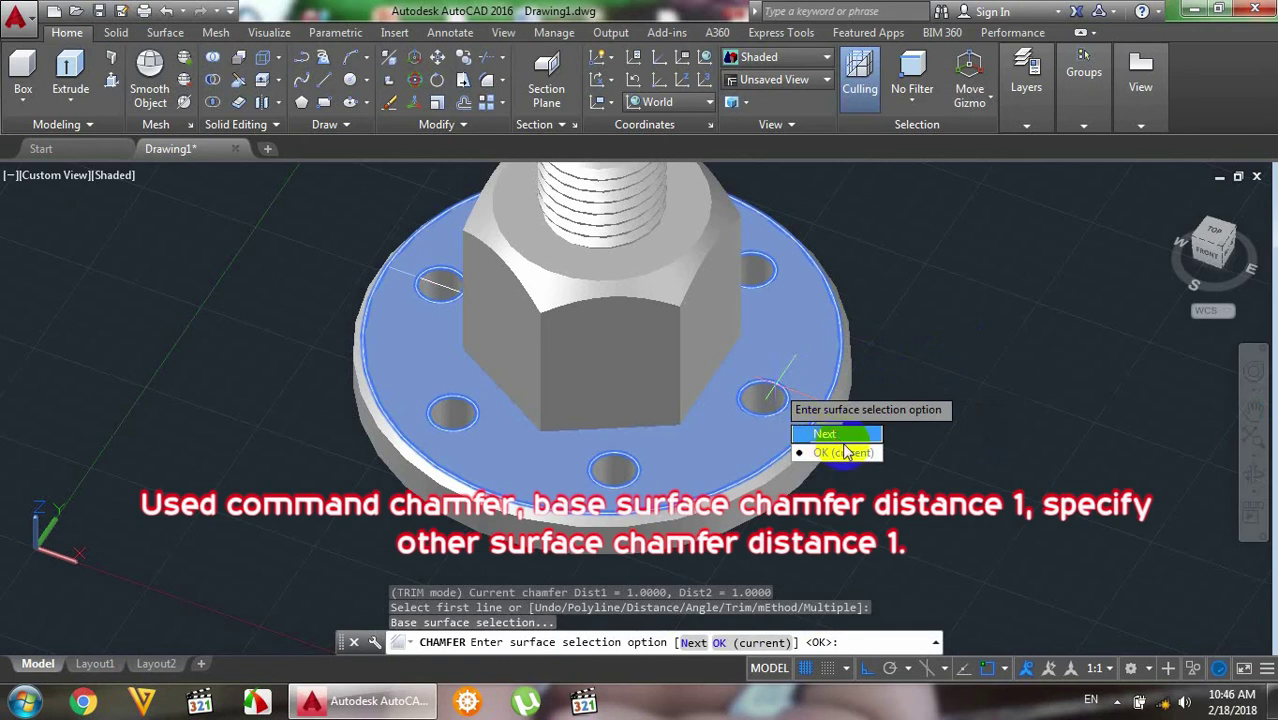
pyautogui.click(770, 390)
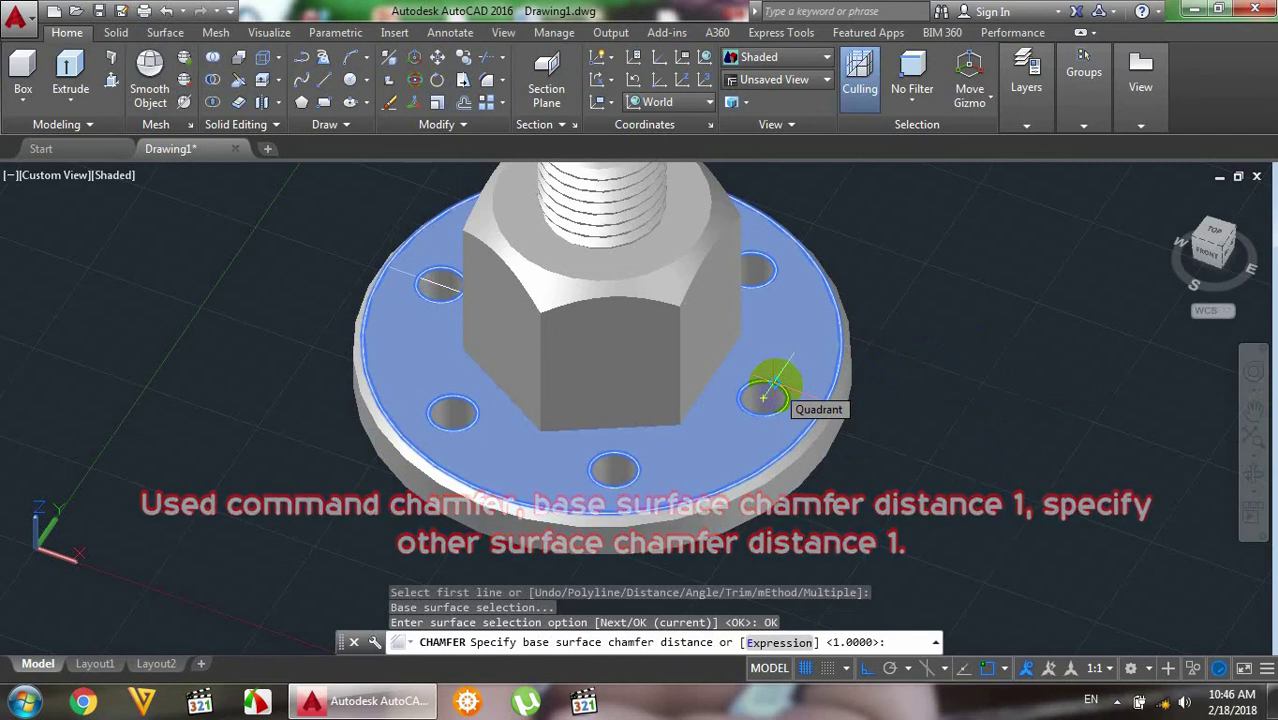
pyautogui.write('1')
pyautogui.press('Return')
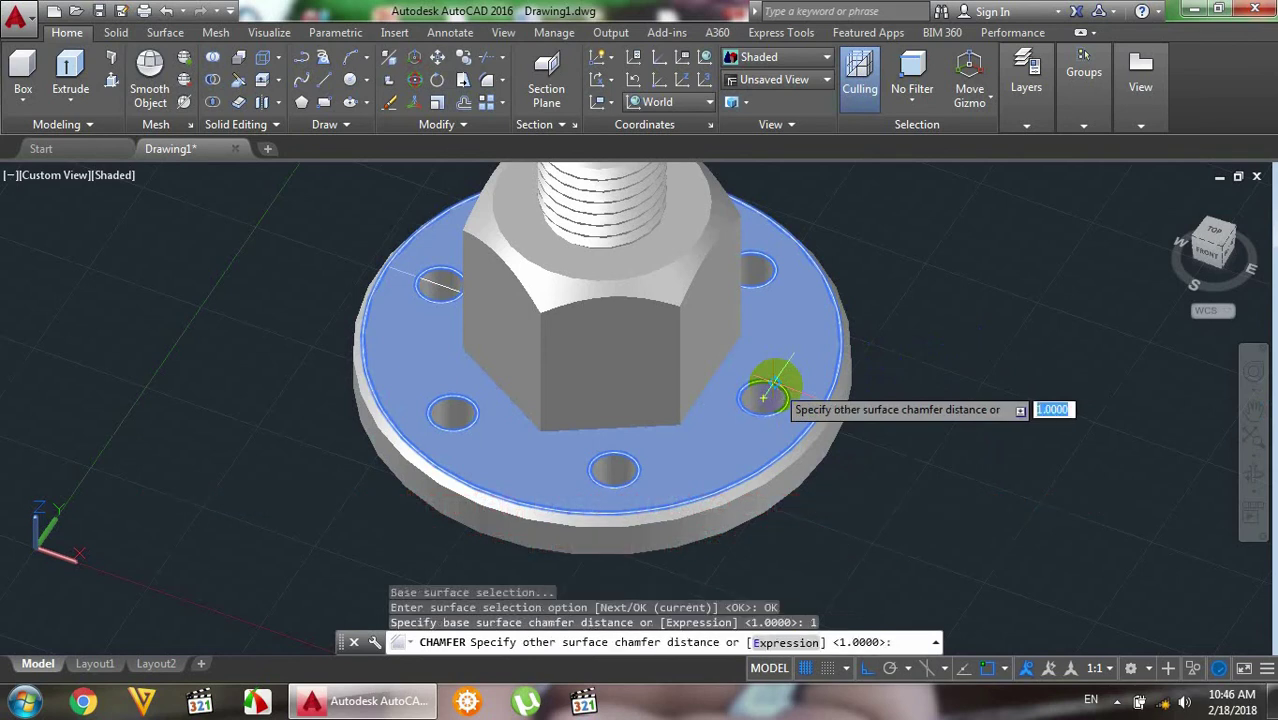
pyautogui.write('1')
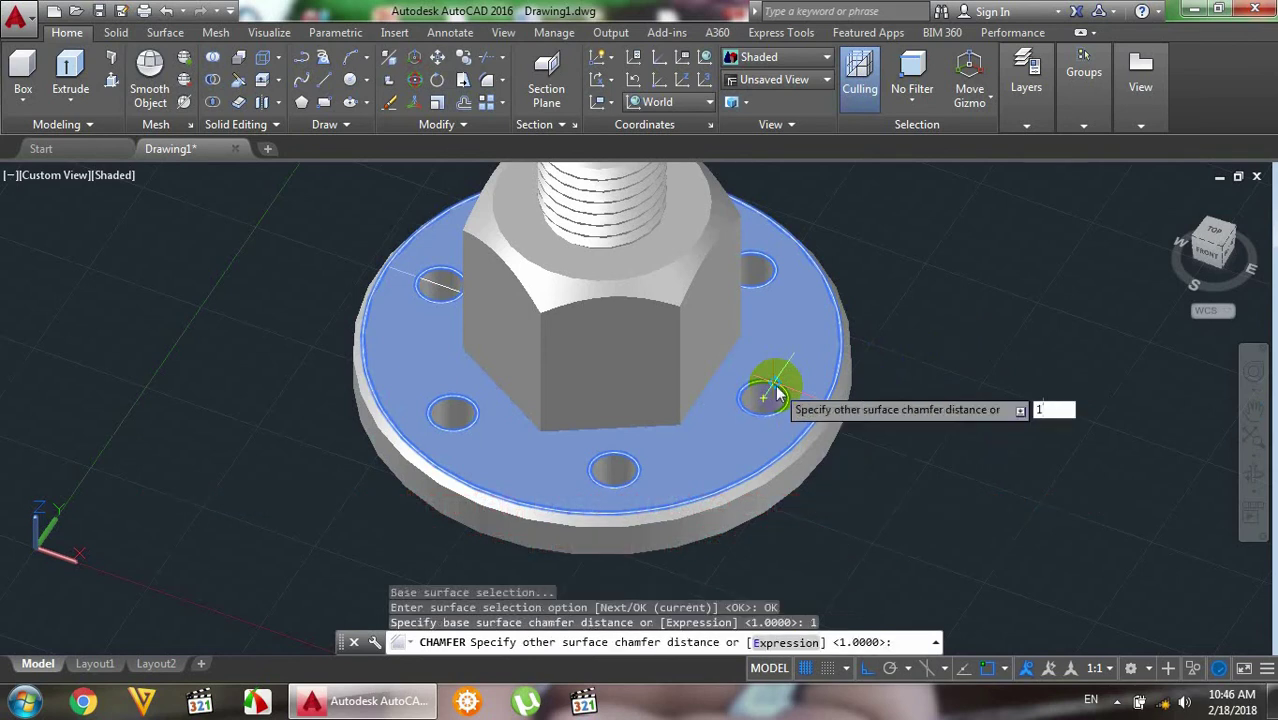
pyautogui.press('Return')
# - Chamfer the top edges of the remaining flange holes, including the last one
pyautogui.click(766, 398)
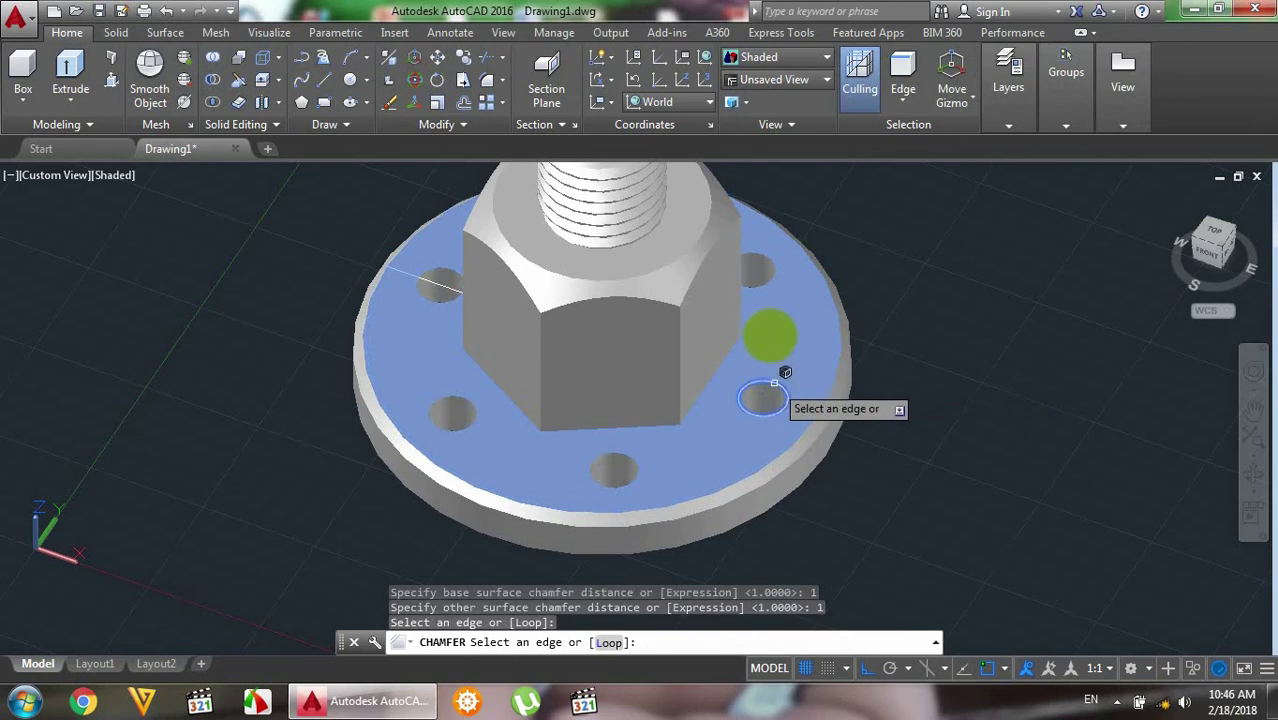
pyautogui.click(767, 285)
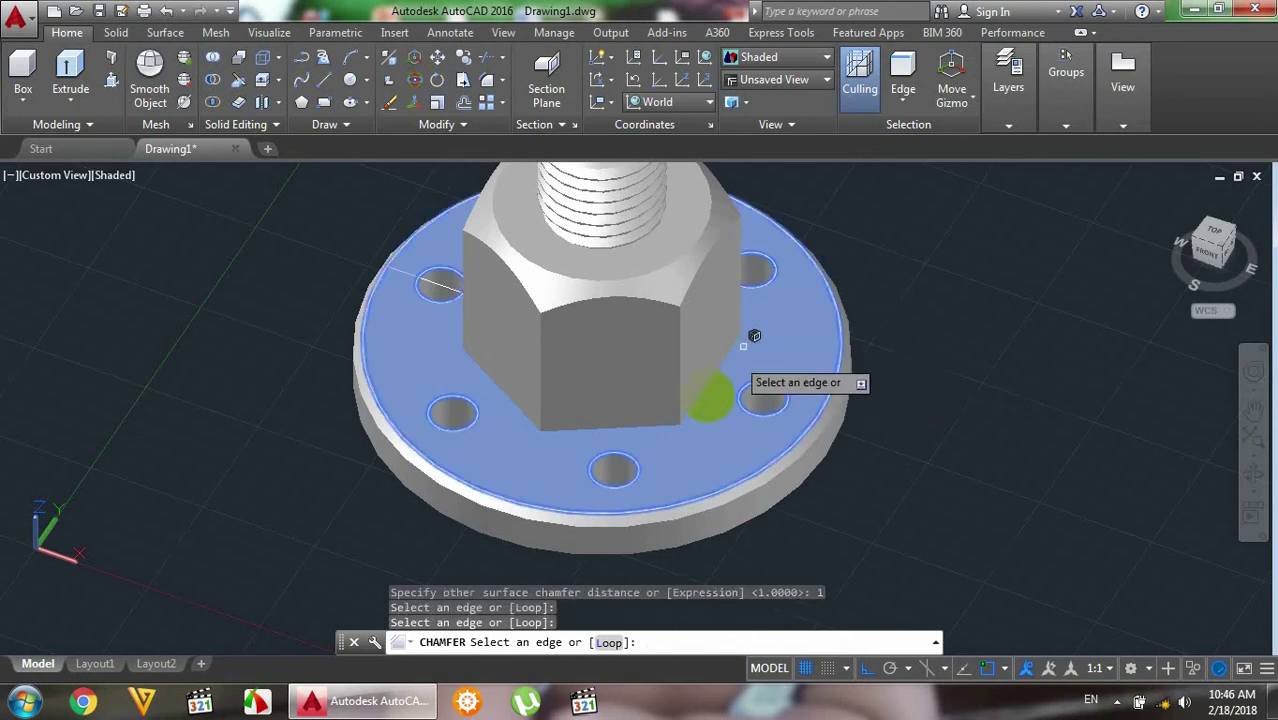
pyautogui.click(620, 453)
pyautogui.click(478, 417)
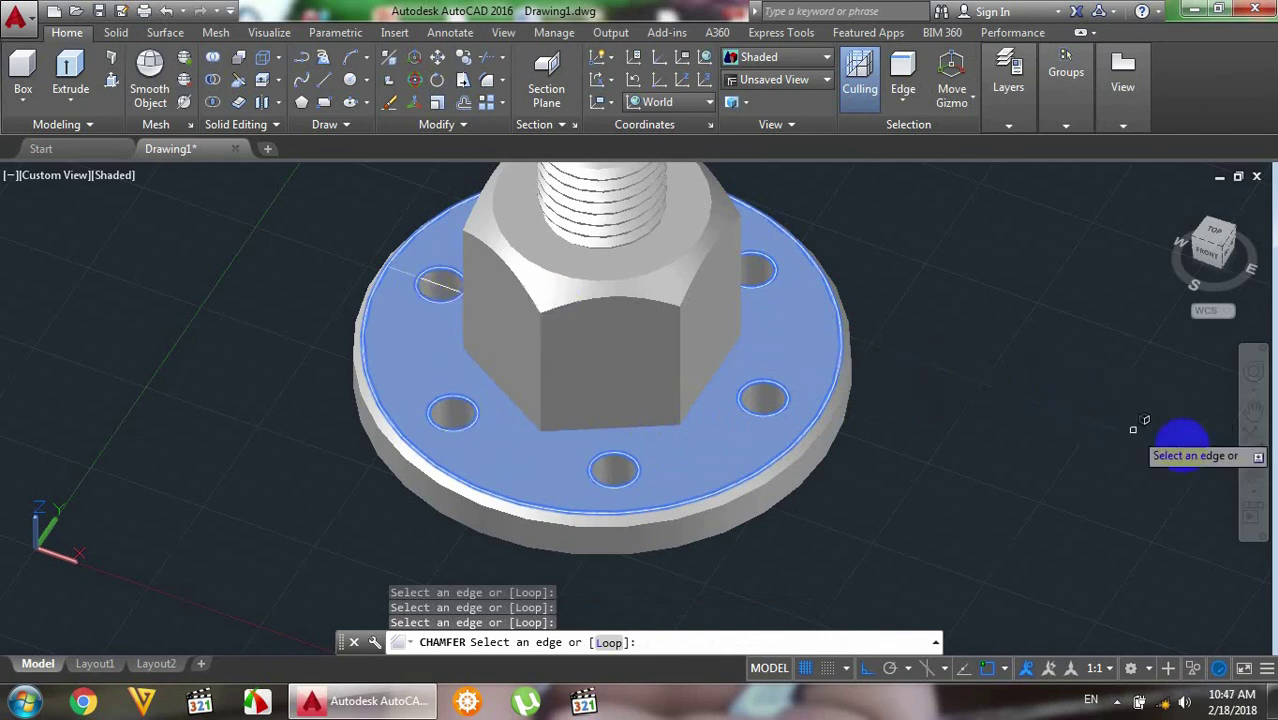
pyautogui.click(1254, 480)
pyautogui.moveTo(950, 374); pyautogui.dragTo(831, 310)
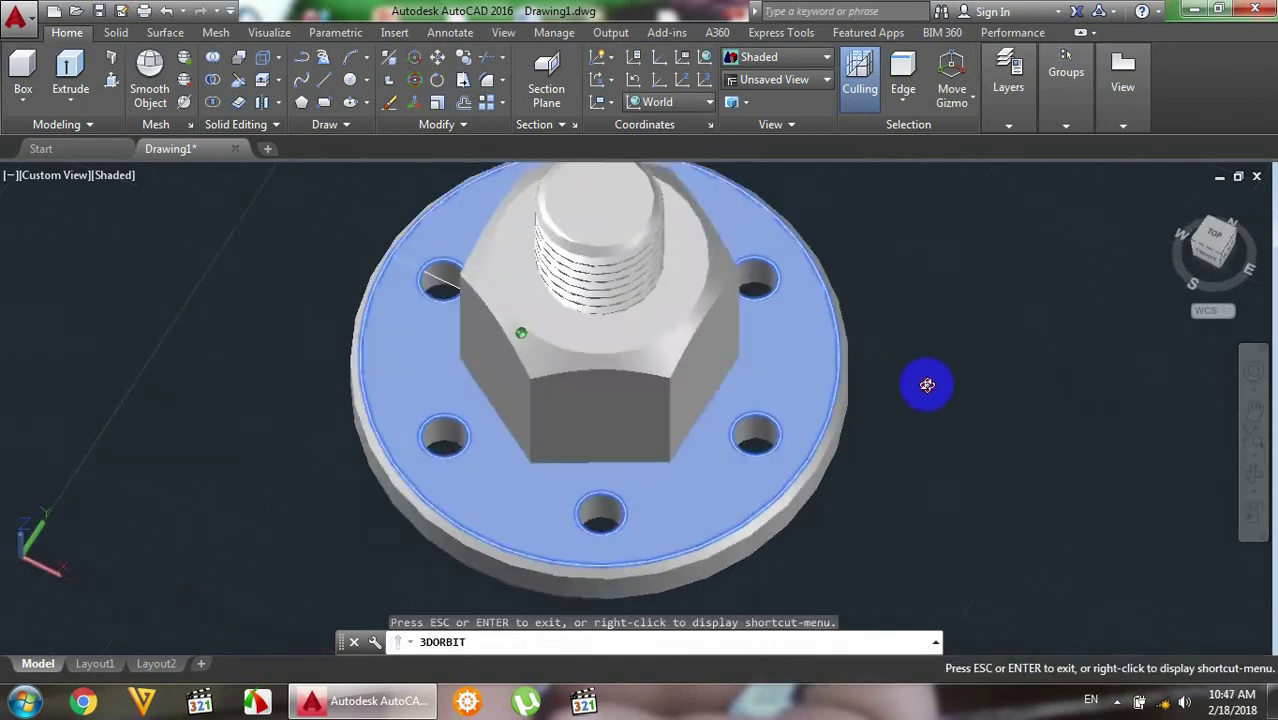
pyautogui.rightClick(852, 248)
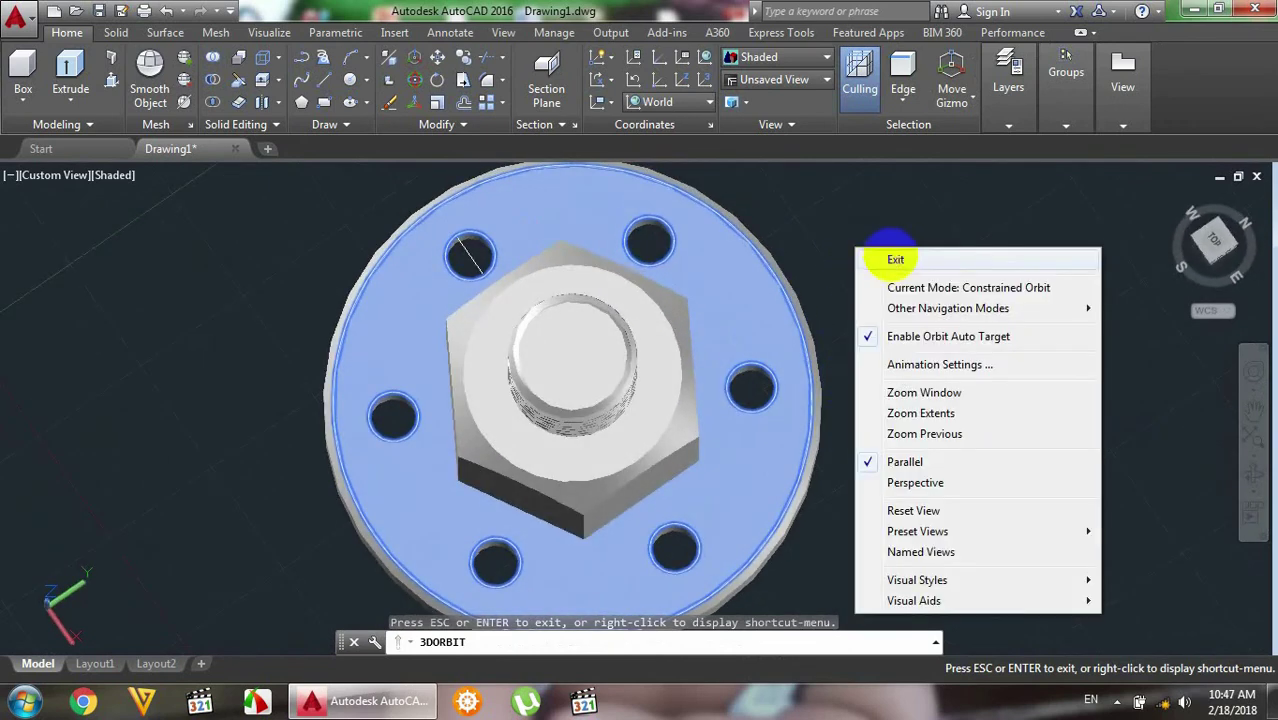
pyautogui.click(864, 255)
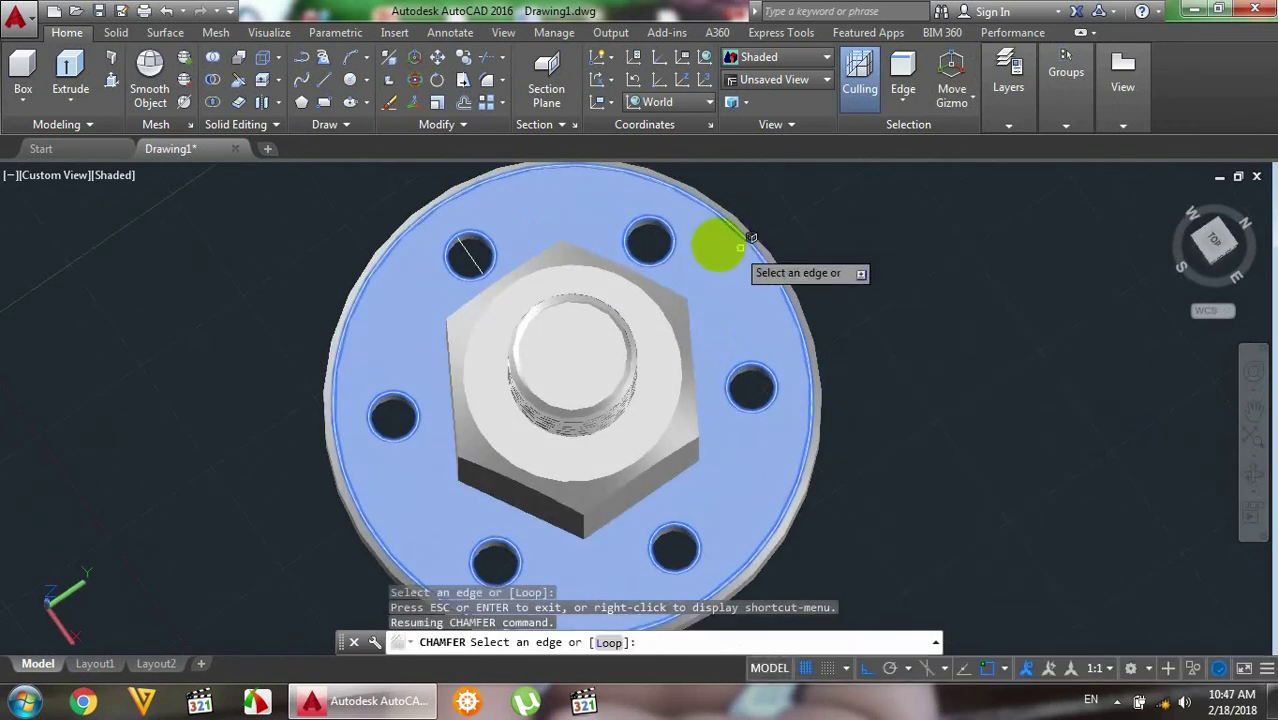
pyautogui.click(651, 218)
pyautogui.press('Return')
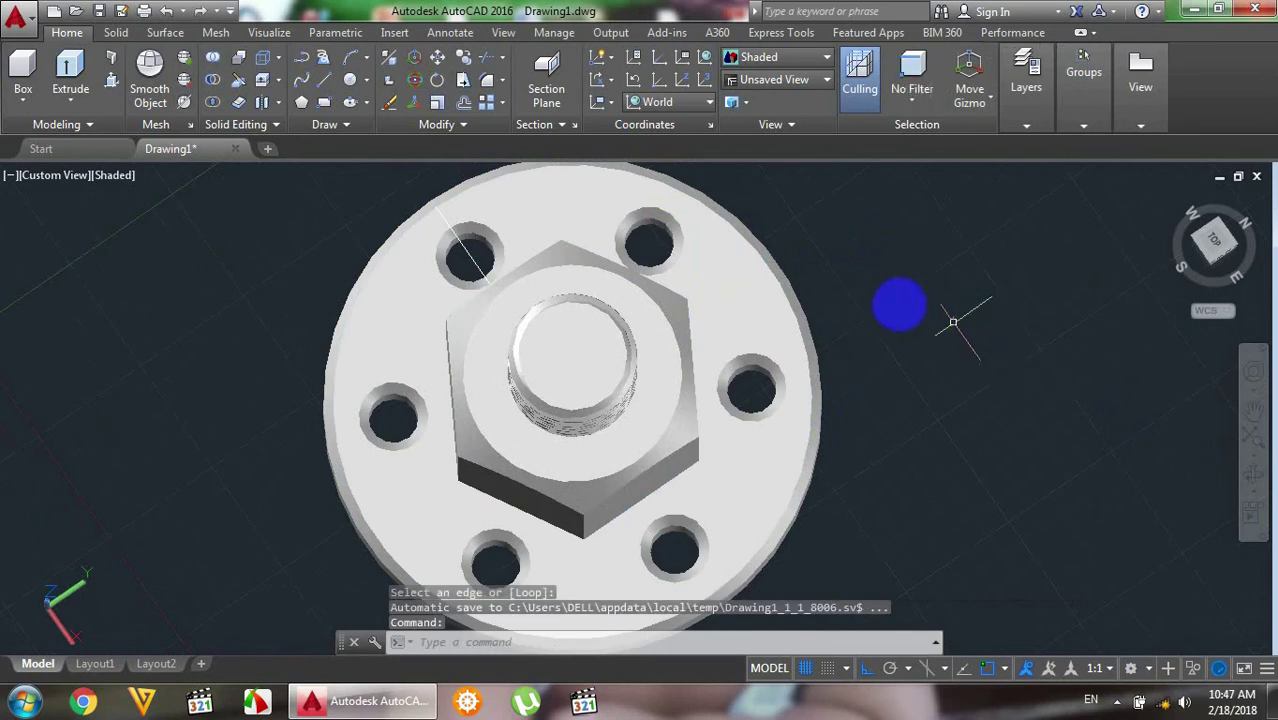
# - Orbit the model to view the flange's underside, showing the six holes and central bore
pyautogui.click(1253, 474)
pyautogui.moveTo(1053, 449)
pyautogui.mouseDown()
pyautogui.moveTo(980, 443)
pyautogui.moveTo(980, 349)
pyautogui.moveTo(957, 434)
pyautogui.moveTo(1012, 415)
pyautogui.moveTo(926, 473)
pyautogui.mouseUp()
pyautogui.moveTo(797, 462)
pyautogui.mouseDown()
pyautogui.moveTo(899, 326)
pyautogui.moveTo(899, 371)
pyautogui.moveTo(824, 345)
pyautogui.moveTo(642, 357)
pyautogui.moveTo(585, 388)
pyautogui.moveTo(568, 415)
pyautogui.moveTo(599, 371)
pyautogui.moveTo(713, 354)
pyautogui.moveTo(822, 351)
pyautogui.moveTo(791, 439)
pyautogui.moveTo(867, 399)
pyautogui.moveTo(864, 368)
pyautogui.moveTo(844, 397)
pyautogui.moveTo(836, 268)
pyautogui.moveTo(808, 286)
pyautogui.mouseUp()
pyautogui.rightClick(857, 212)
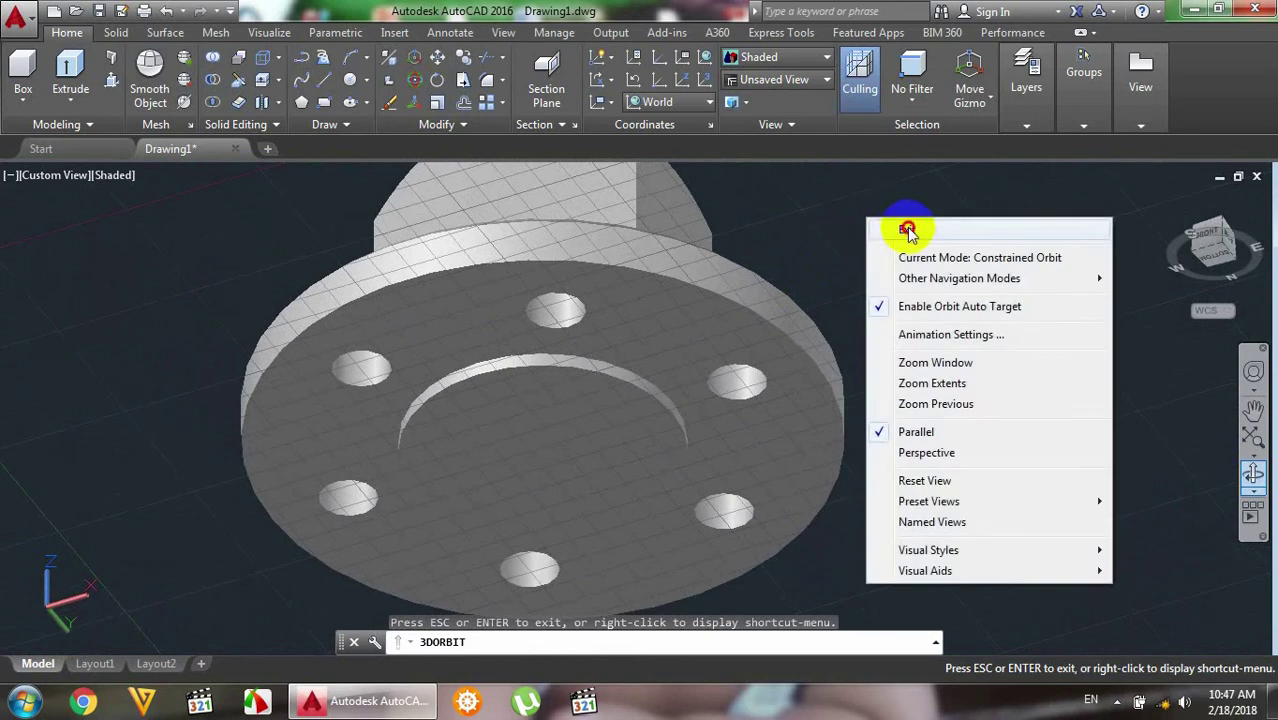
pyautogui.click(905, 226)
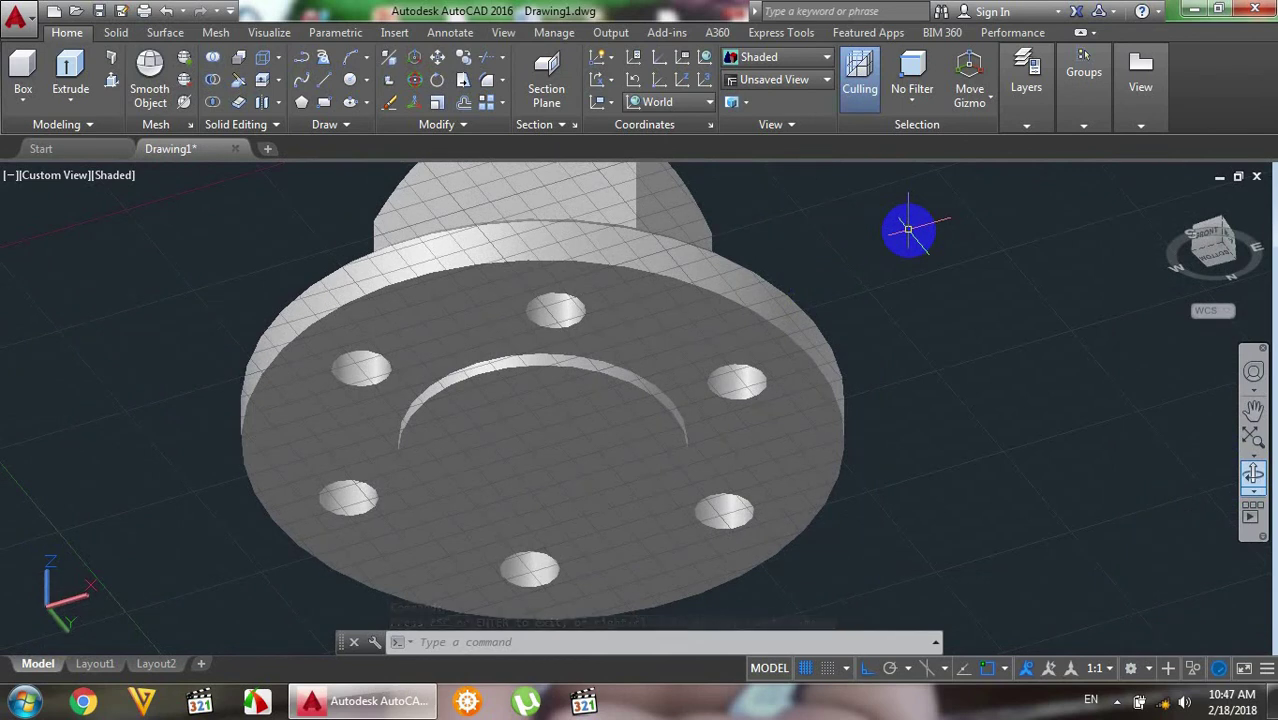
# - Start a CHAMFER on the flange's underside face, keeping the default 1.0000 distances
pyautogui.write('ch')
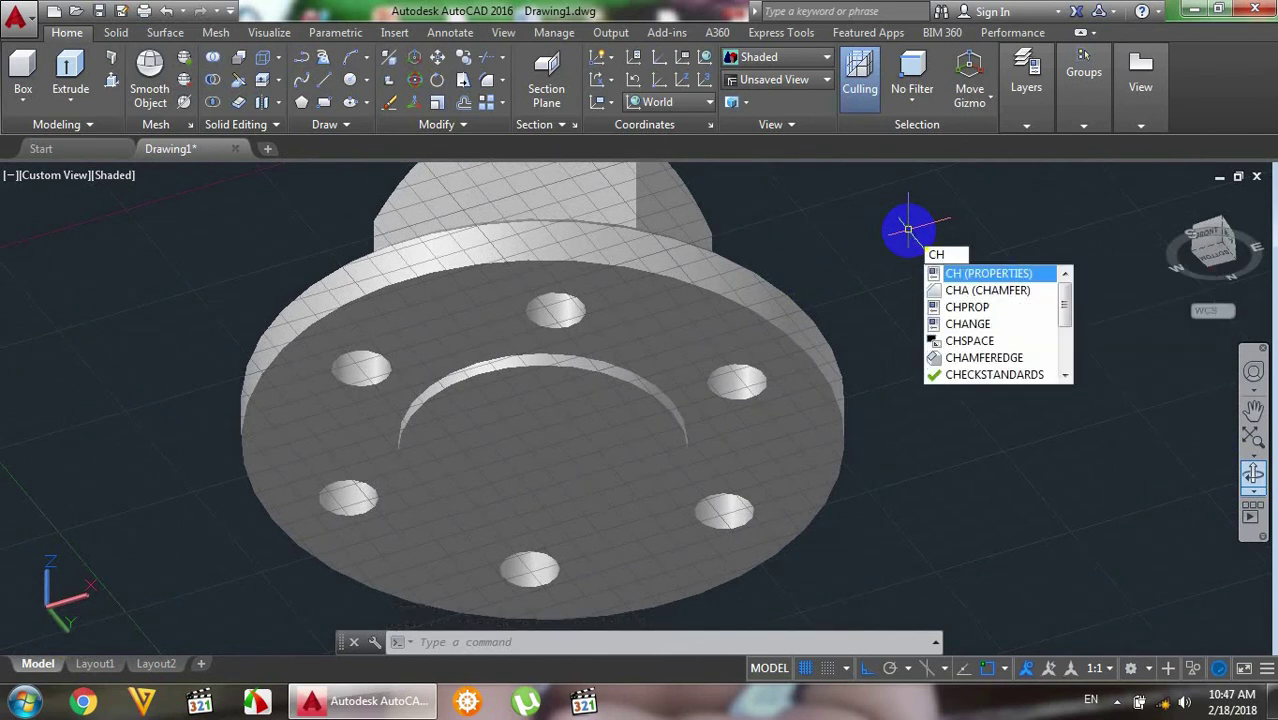
pyautogui.write('a')
pyautogui.press('Return')
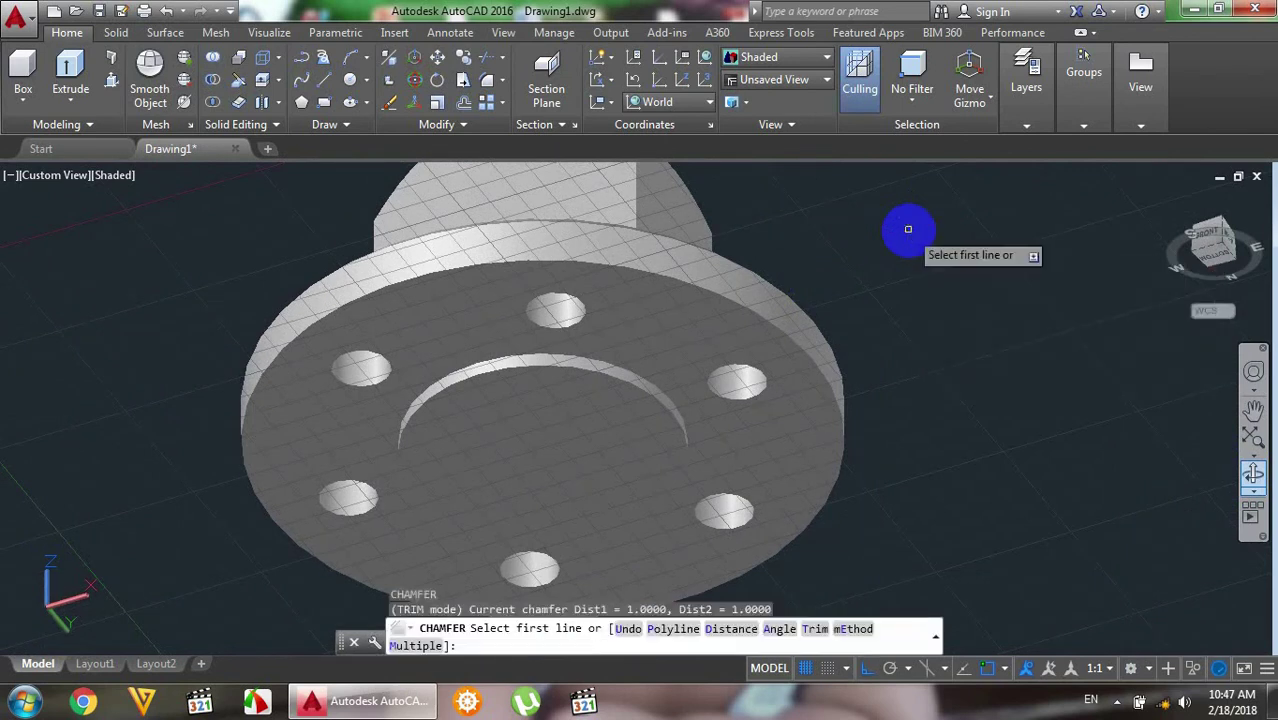
pyautogui.click(743, 396)
pyautogui.press('Return')
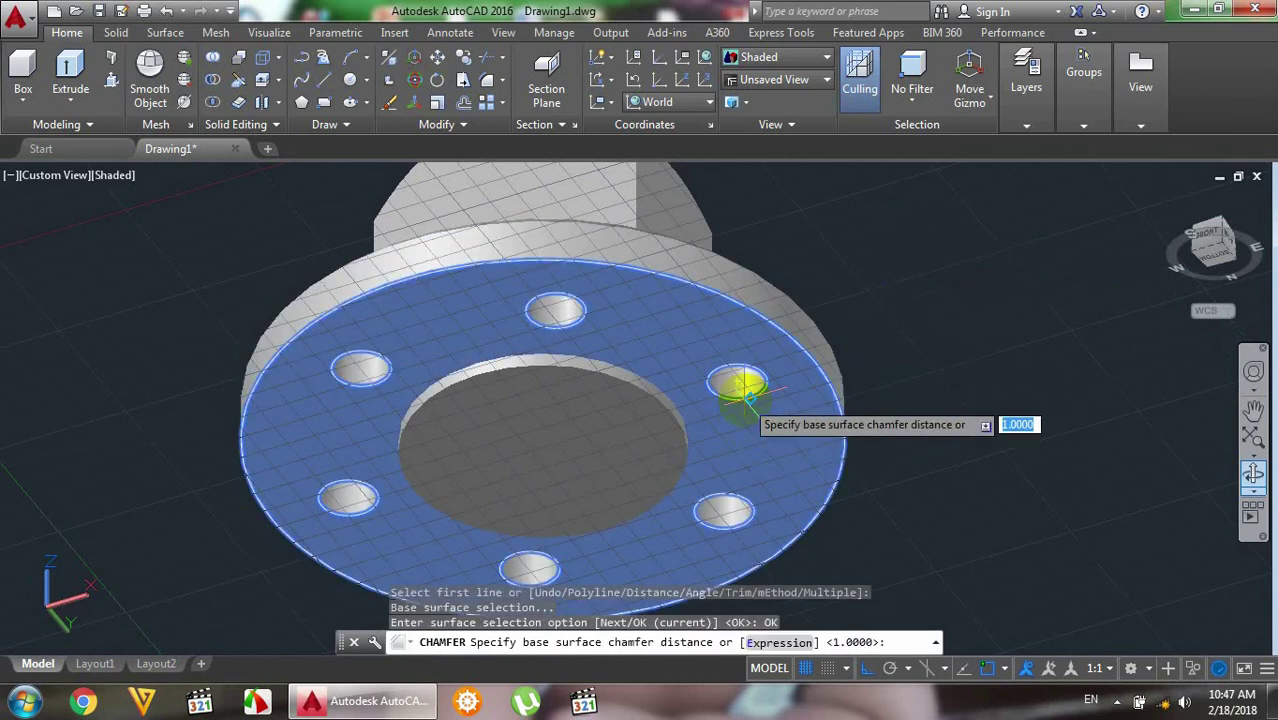
pyautogui.press('Return')
pyautogui.press('Return')
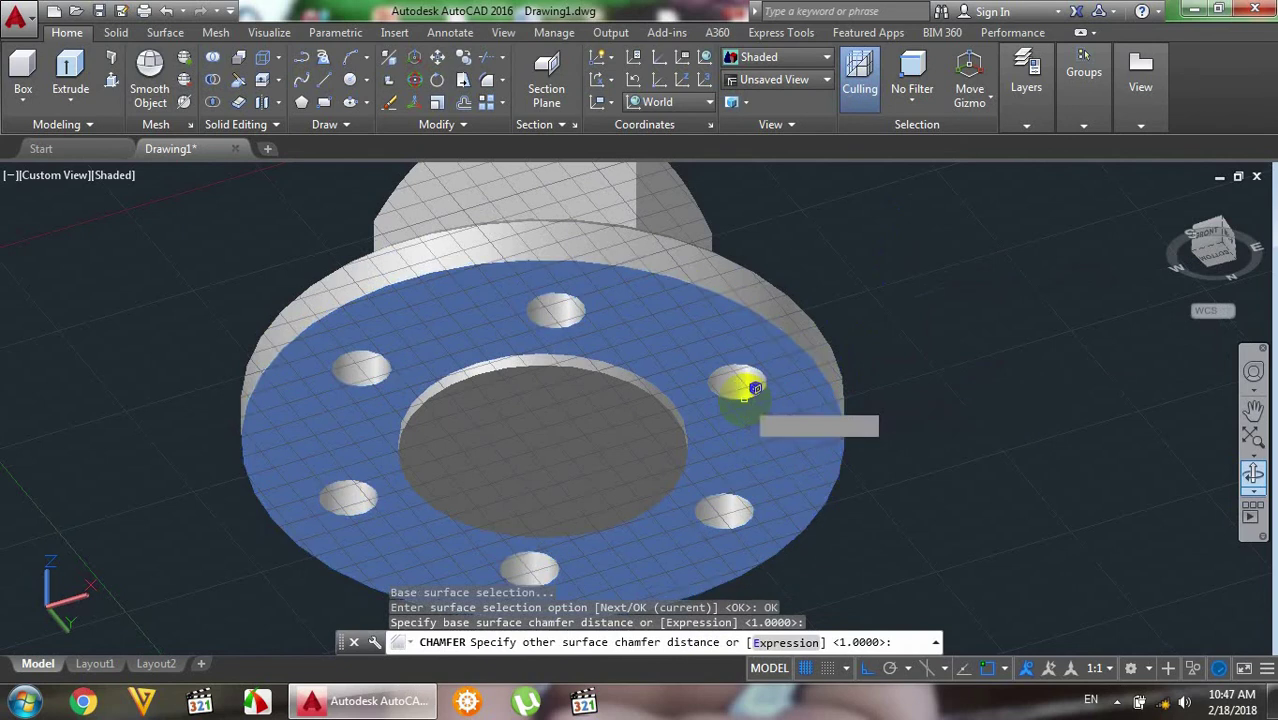
# - Chamfer the underside edges of all six flange holes
pyautogui.click(745, 388)
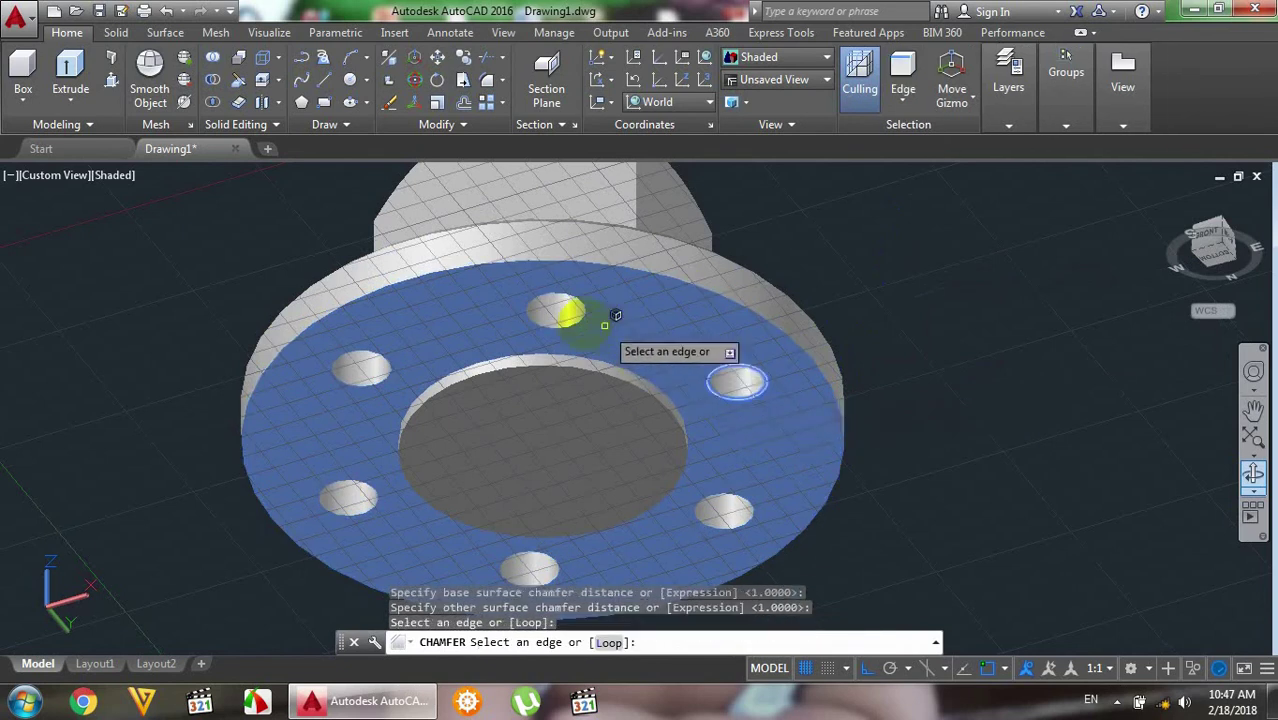
pyautogui.click(560, 330)
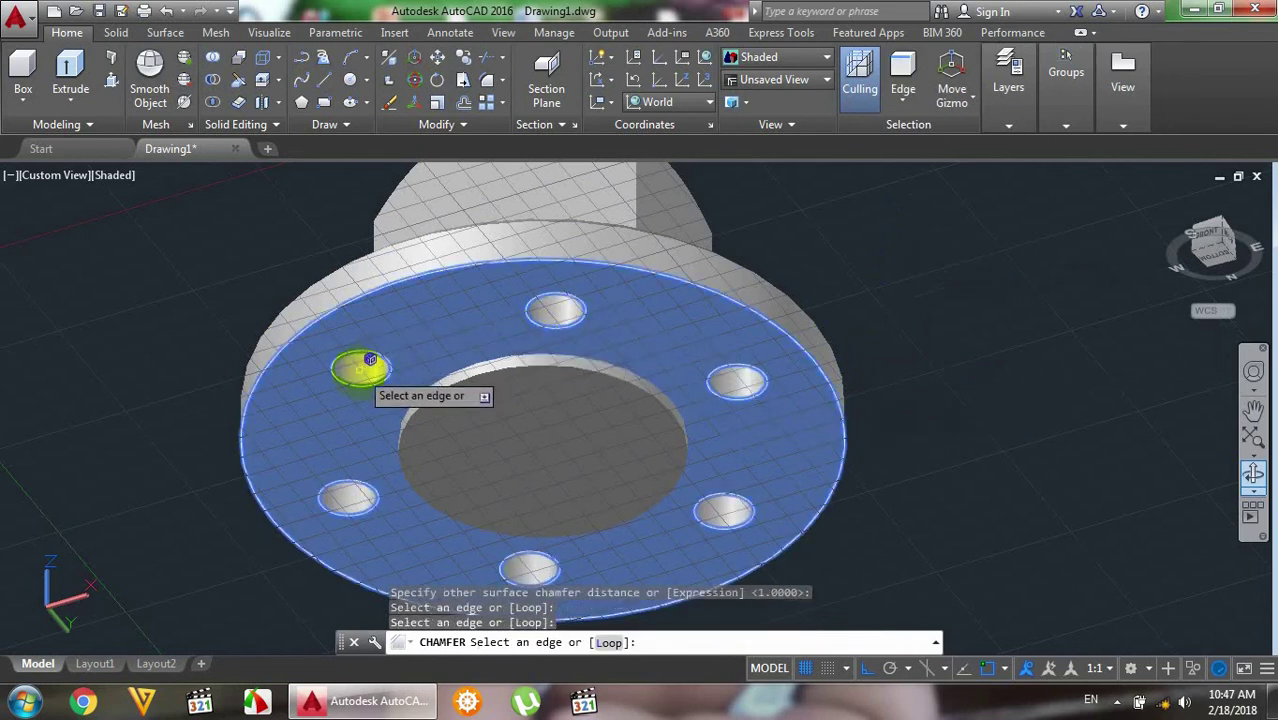
pyautogui.click(376, 377)
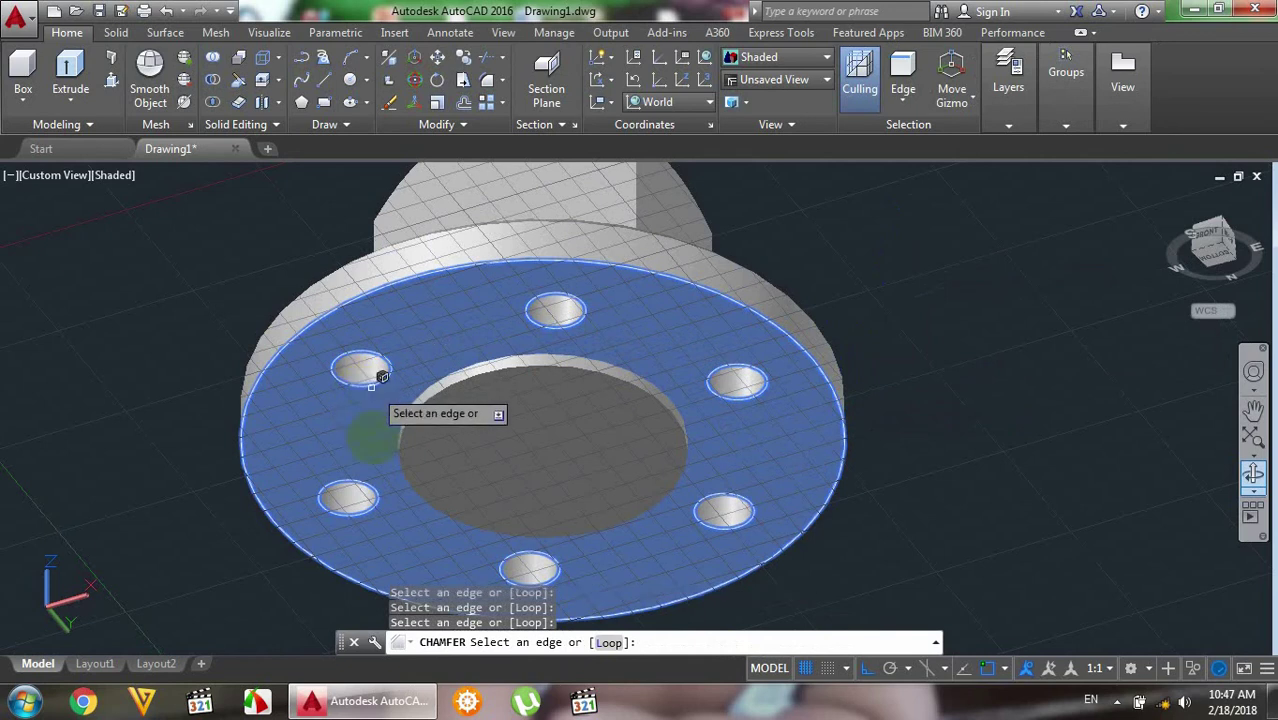
pyautogui.click(364, 510)
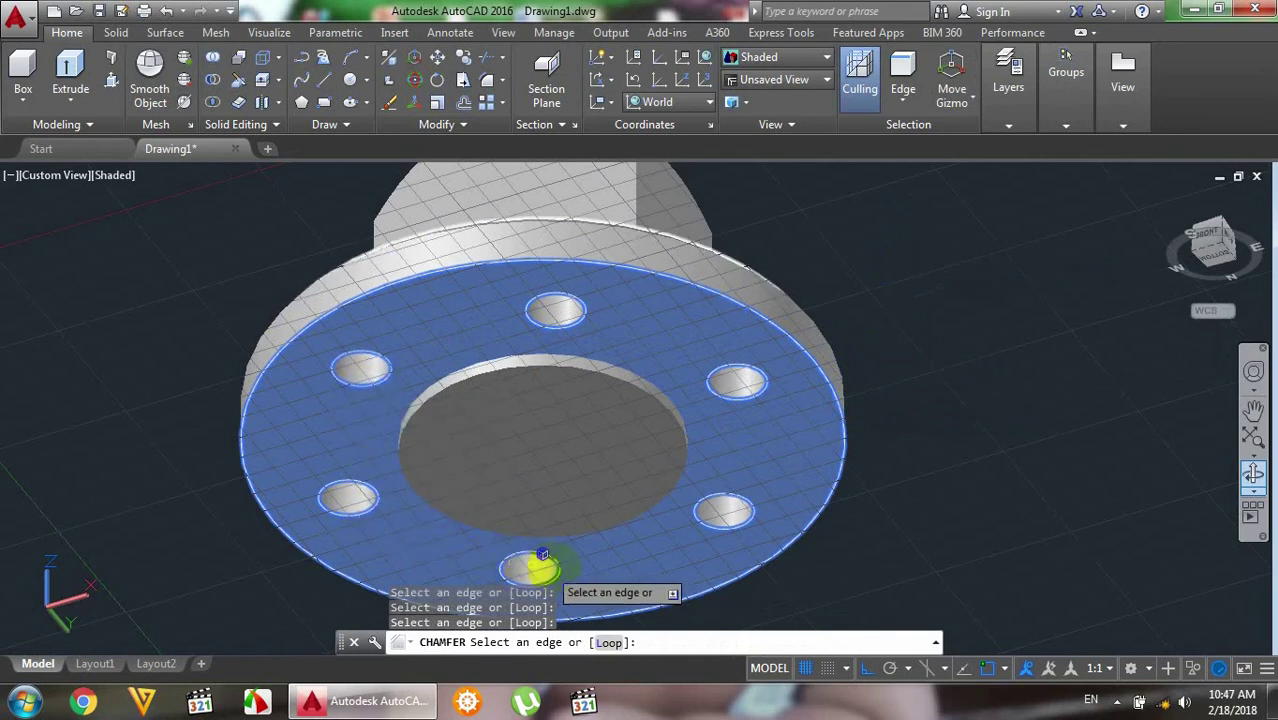
pyautogui.click(545, 570)
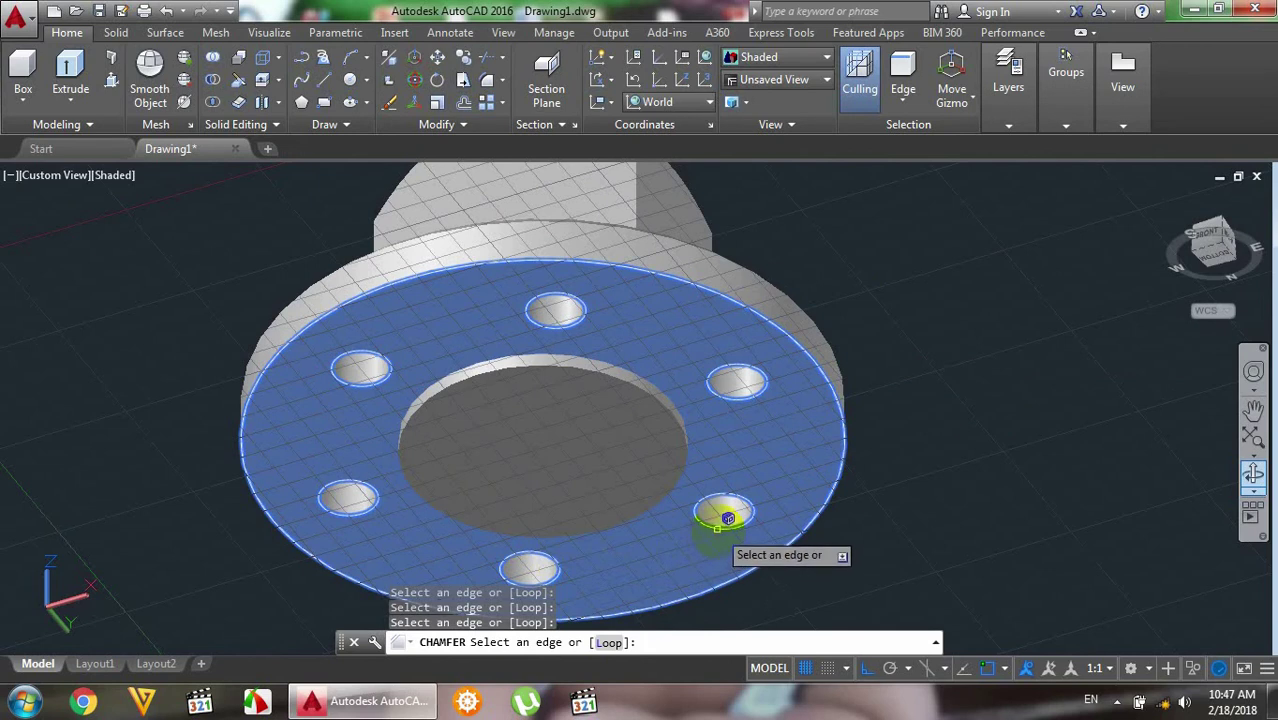
pyautogui.click(728, 517)
pyautogui.press('Return')
pyautogui.press('Return')
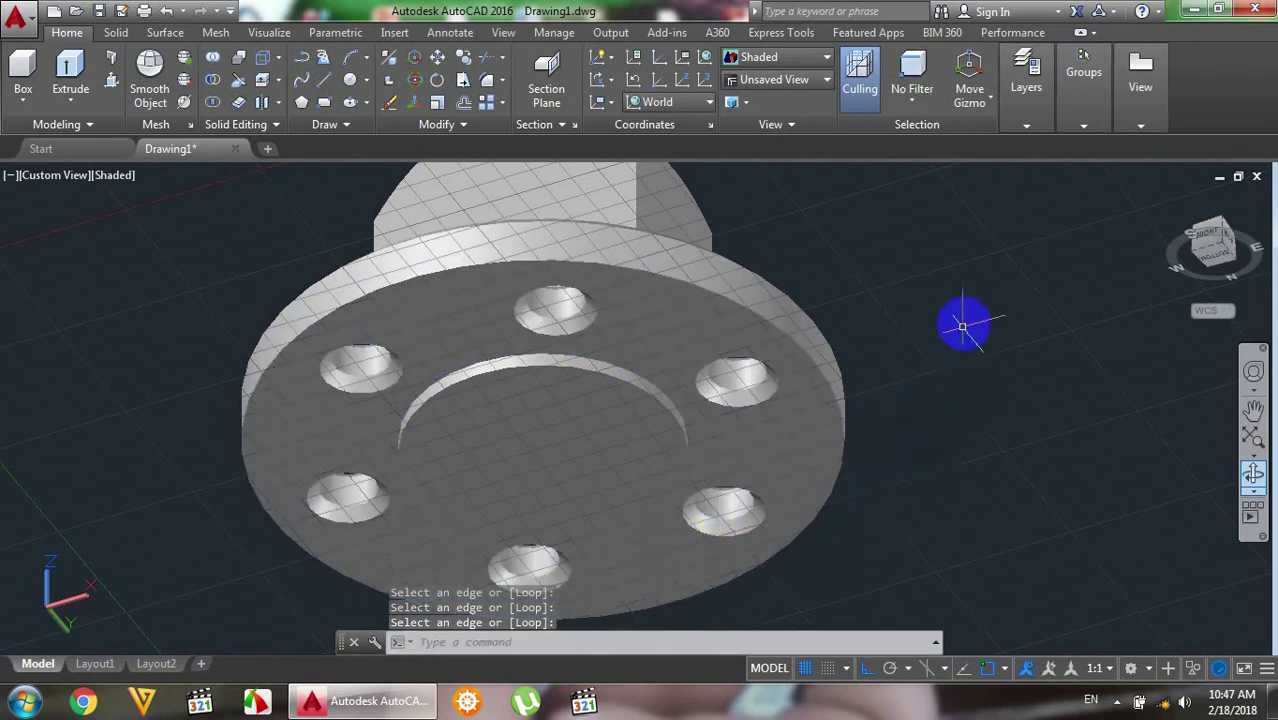
pyautogui.scroll(-2, 962, 325)
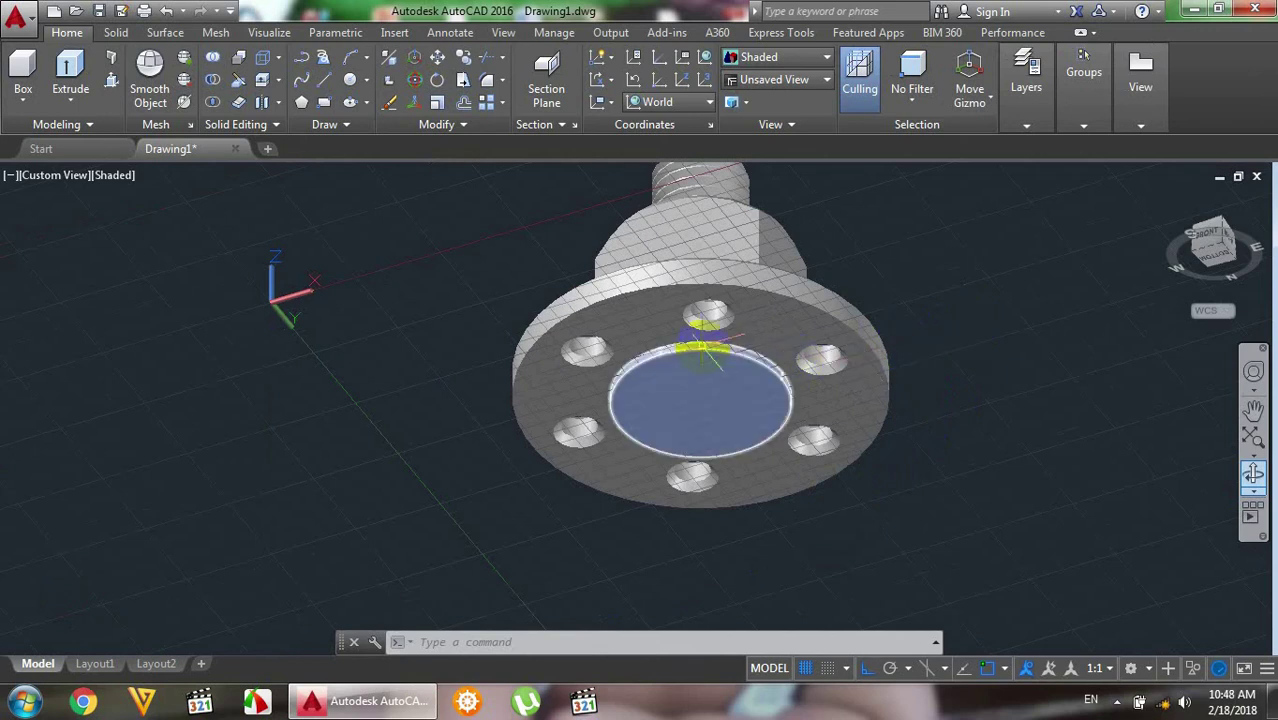
pyautogui.scroll(2, 703, 346)
pyautogui.moveTo(703, 346)
pyautogui.scroll(-2, 703, 345)
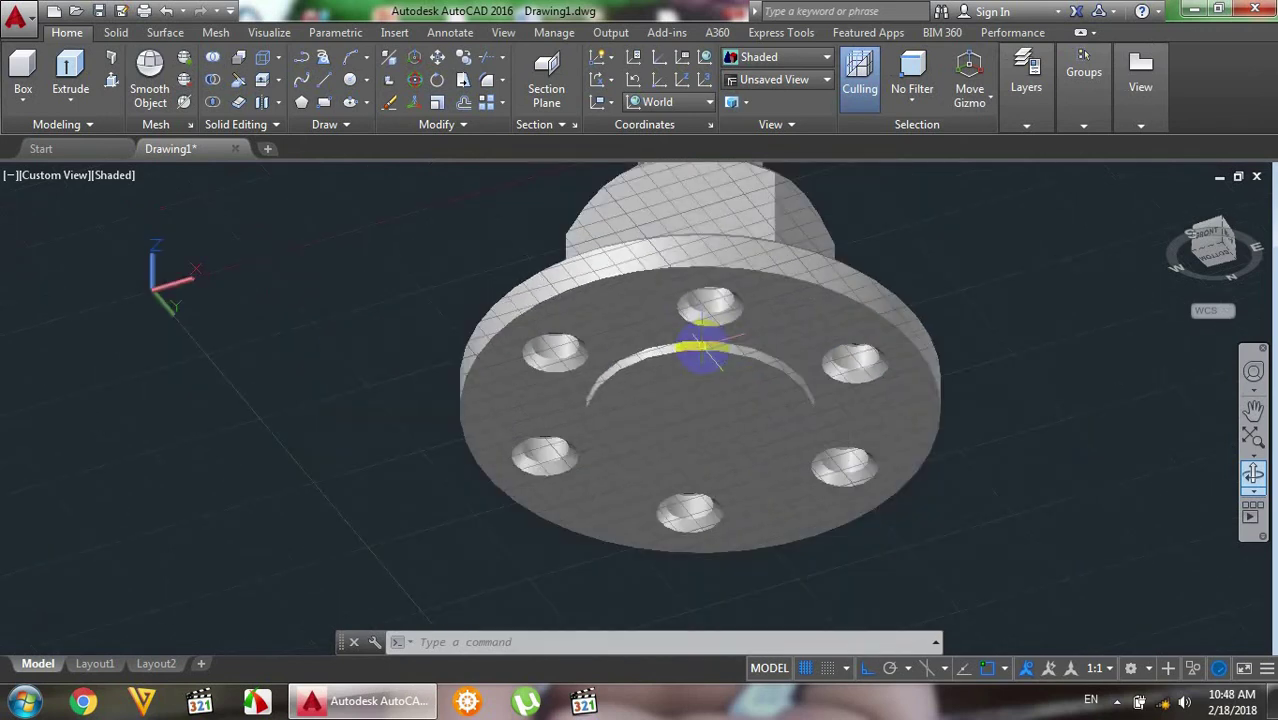
pyautogui.scroll(2, 705, 345)
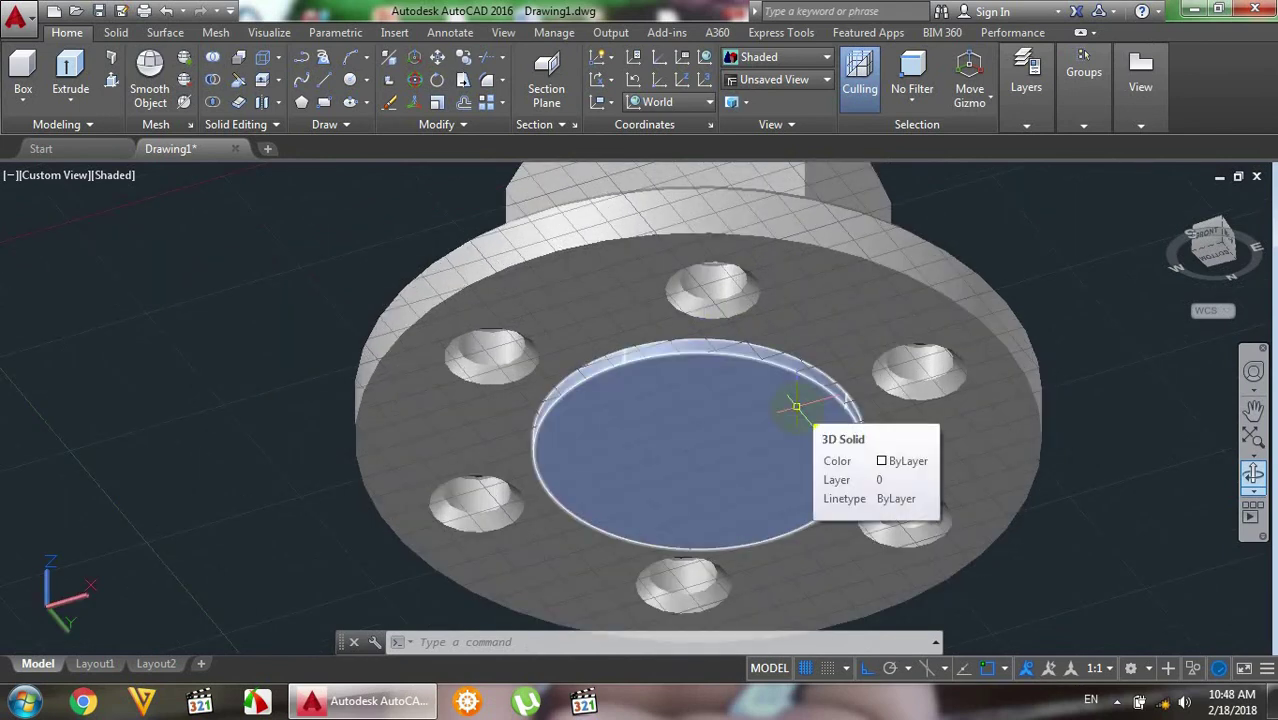
# - Chamfer the central bore's ring edge on the underside with 0.5 by 0.5 distances
pyautogui.write('c')
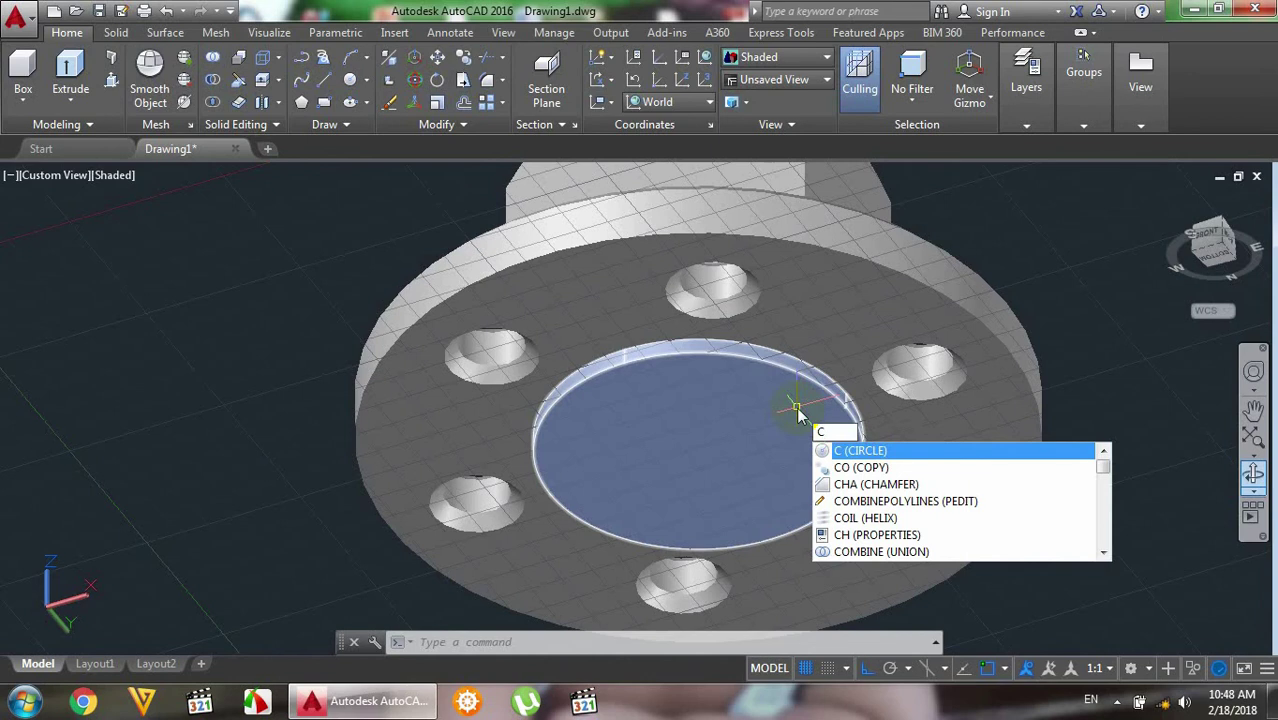
pyautogui.write('a')
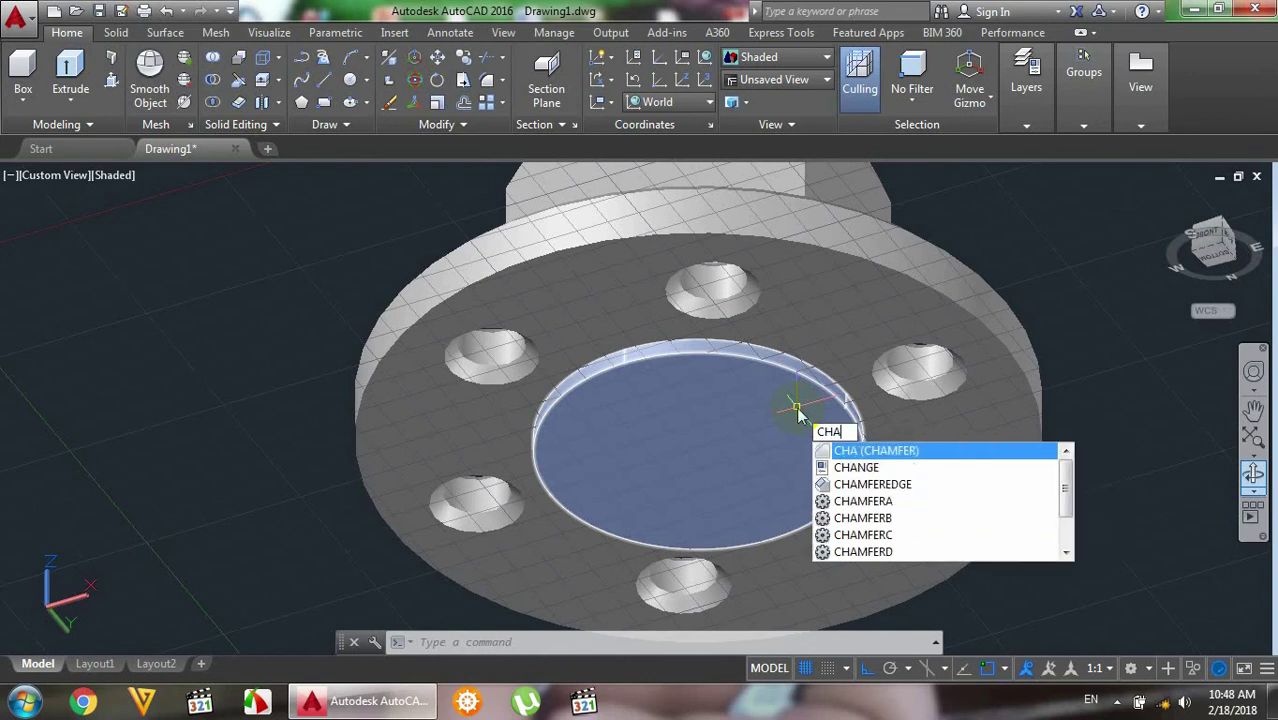
pyautogui.press('Return')
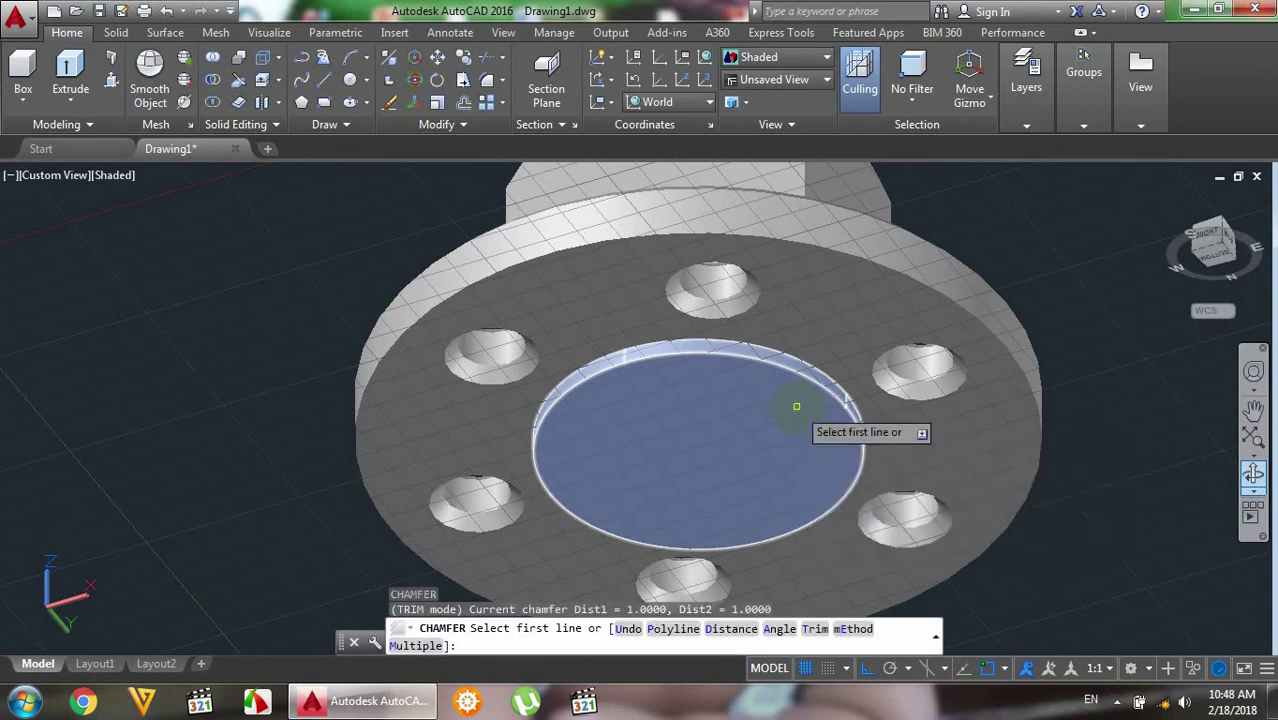
pyautogui.click(756, 360)
pyautogui.click(820, 432)
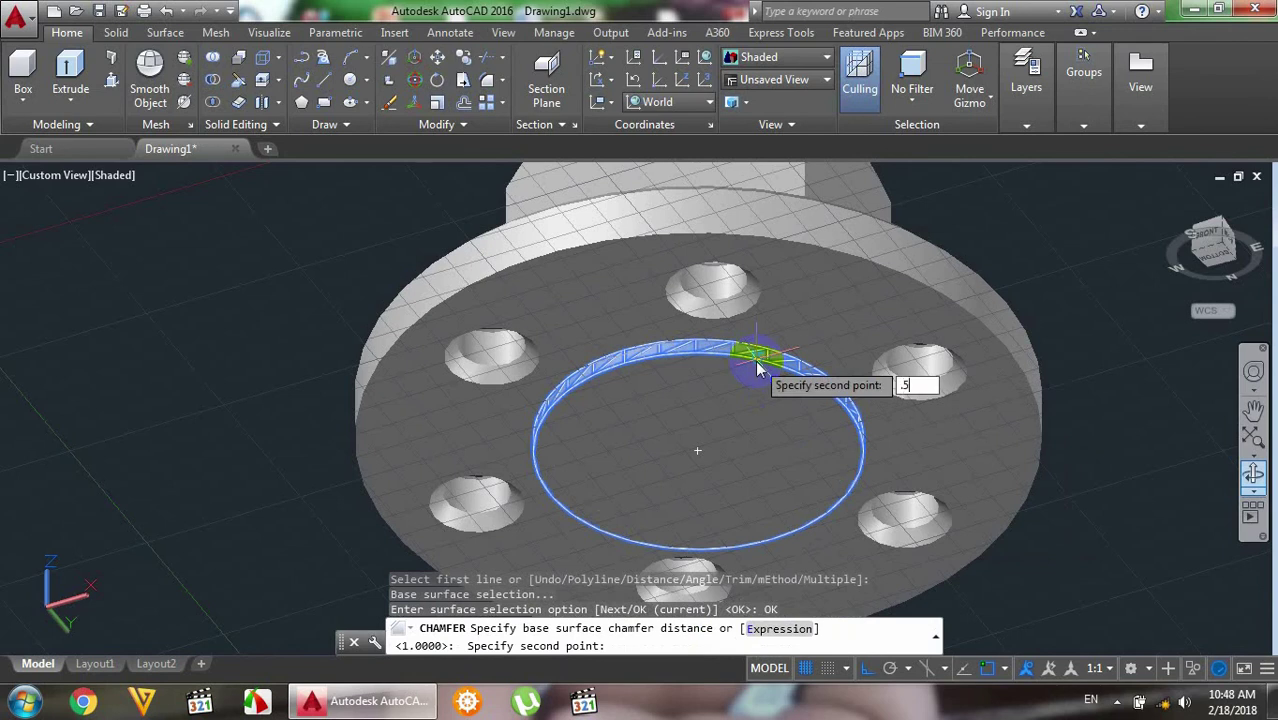
pyautogui.write('.5')
pyautogui.press('Return')
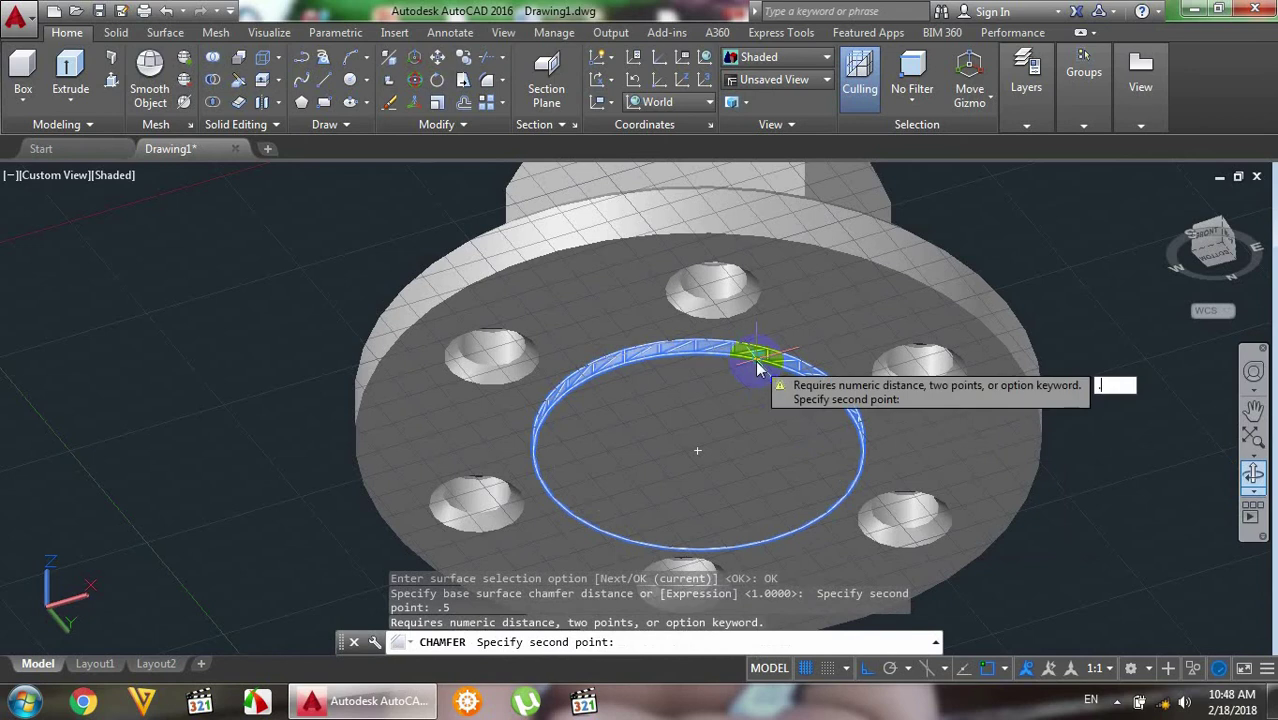
pyautogui.write('.5')
pyautogui.press('Return')
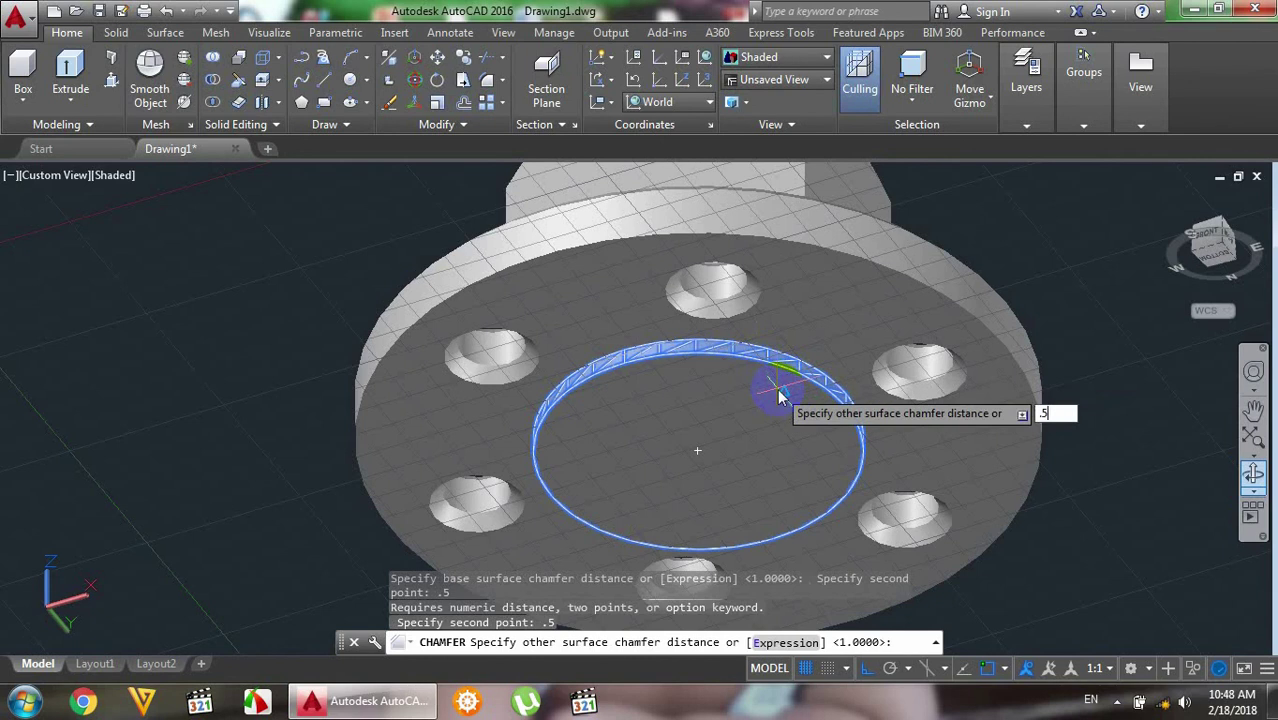
pyautogui.press('Return')
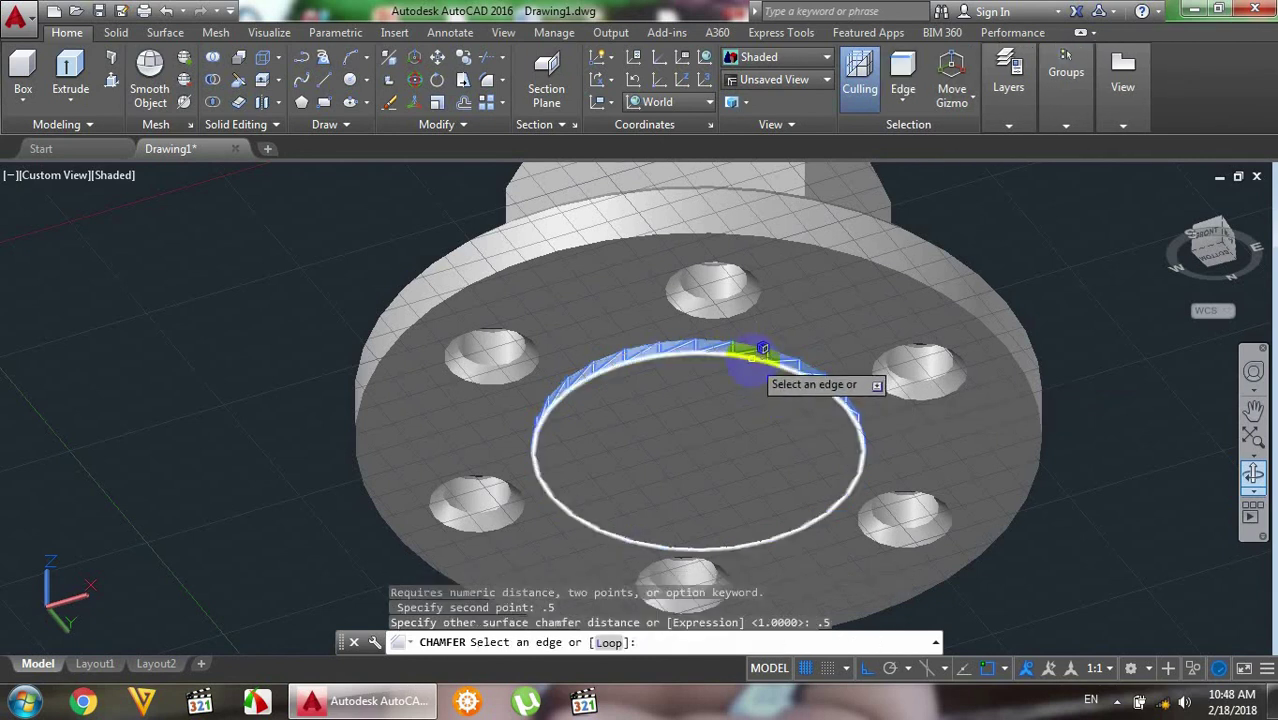
pyautogui.click(752, 358)
pyautogui.press('Return')
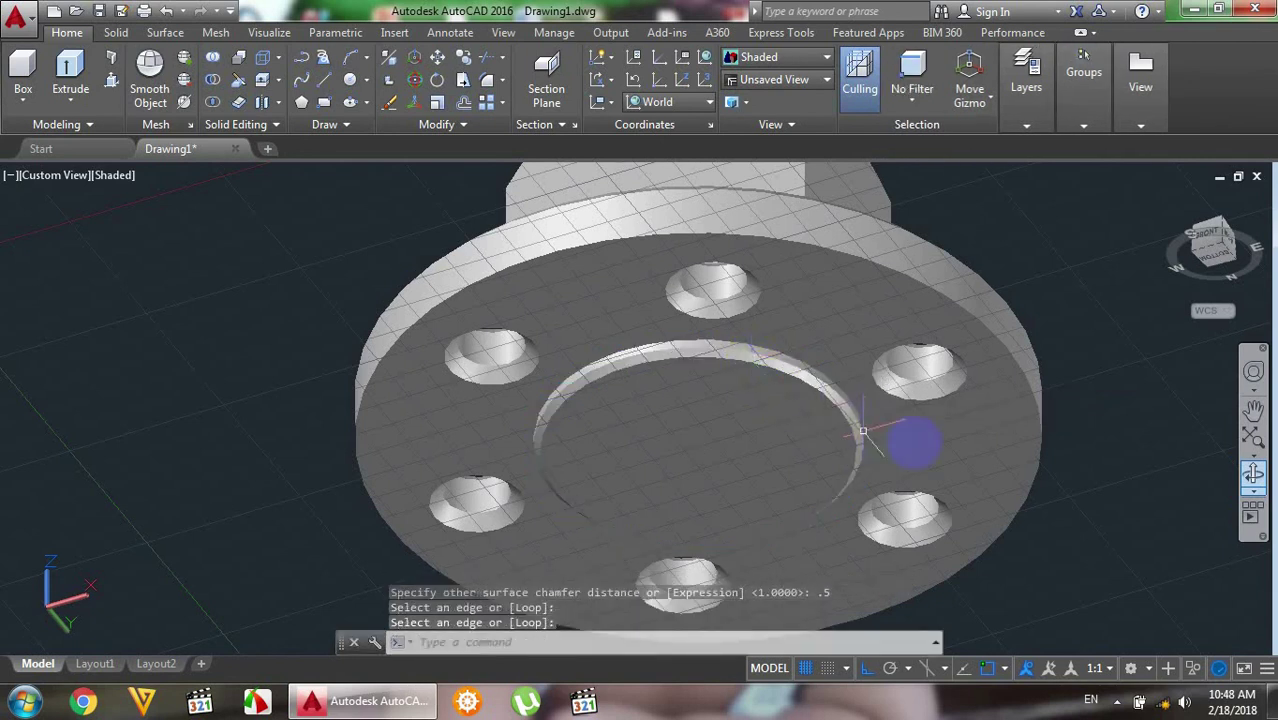
pyautogui.scroll(-2, 1015, 373)
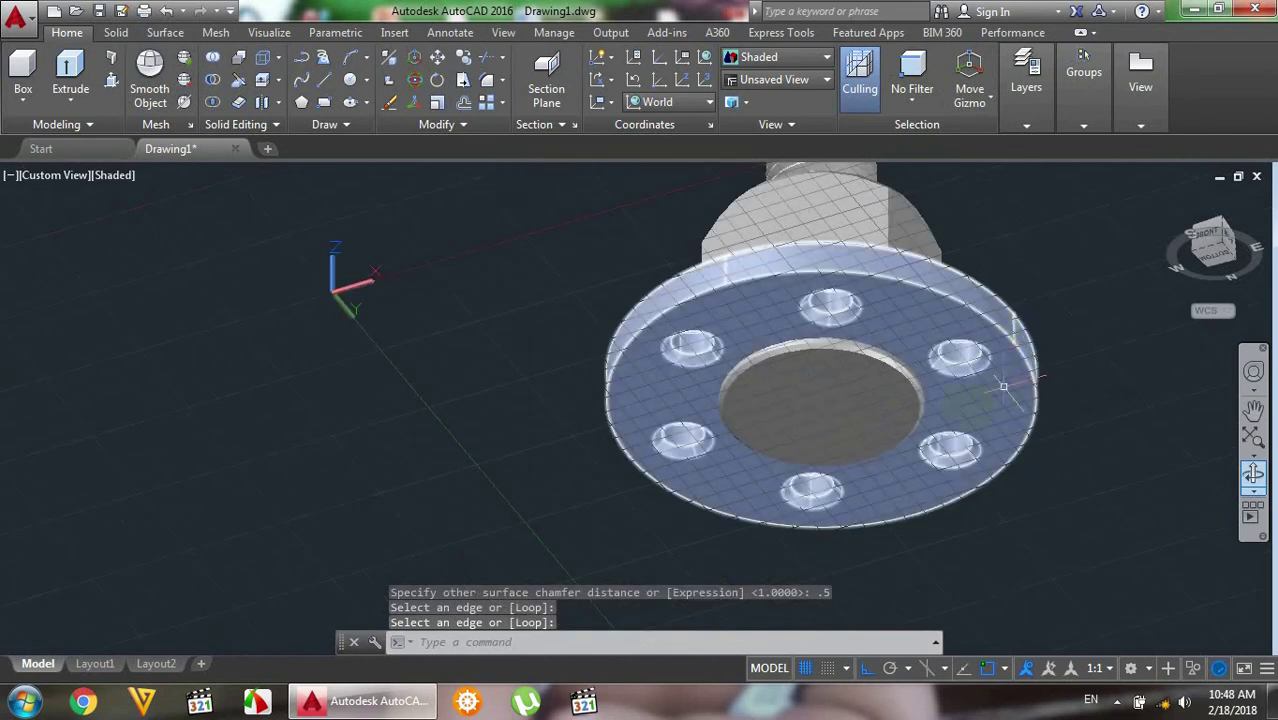
# - Draw a 14-diameter circle centred in the central recess on the flange underside
pyautogui.scroll(2, 926, 406)
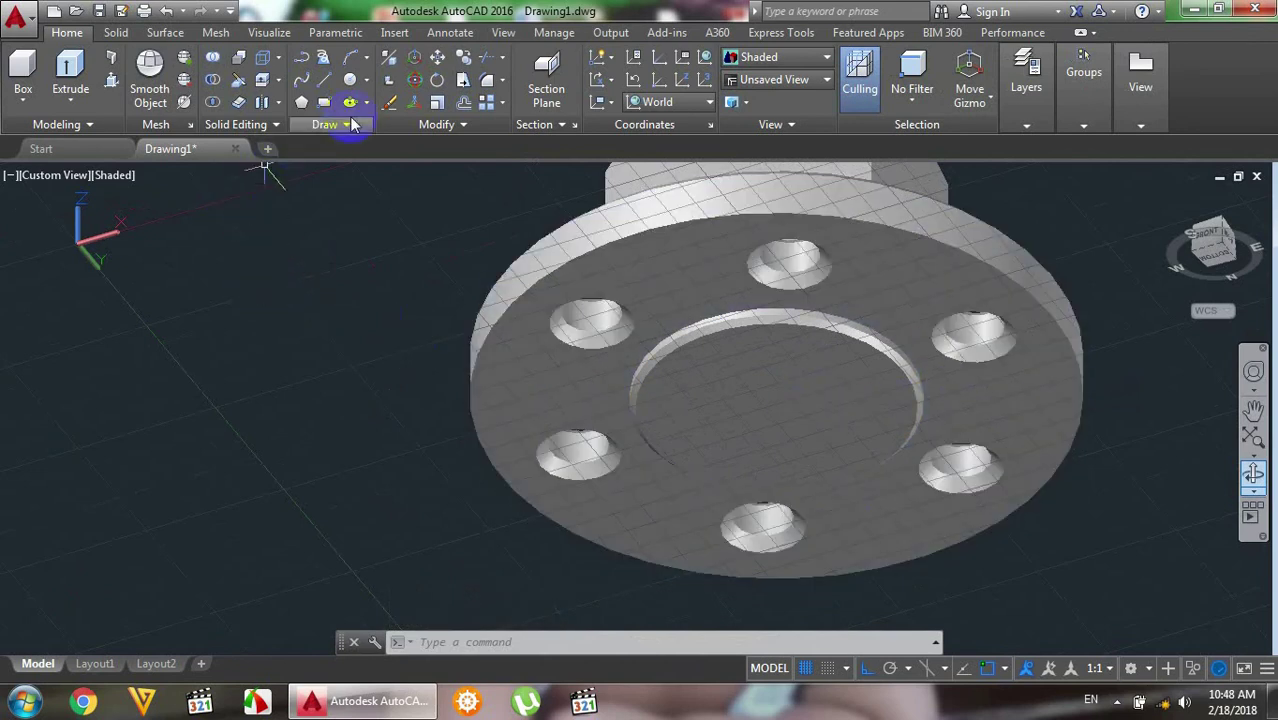
pyautogui.click(352, 84)
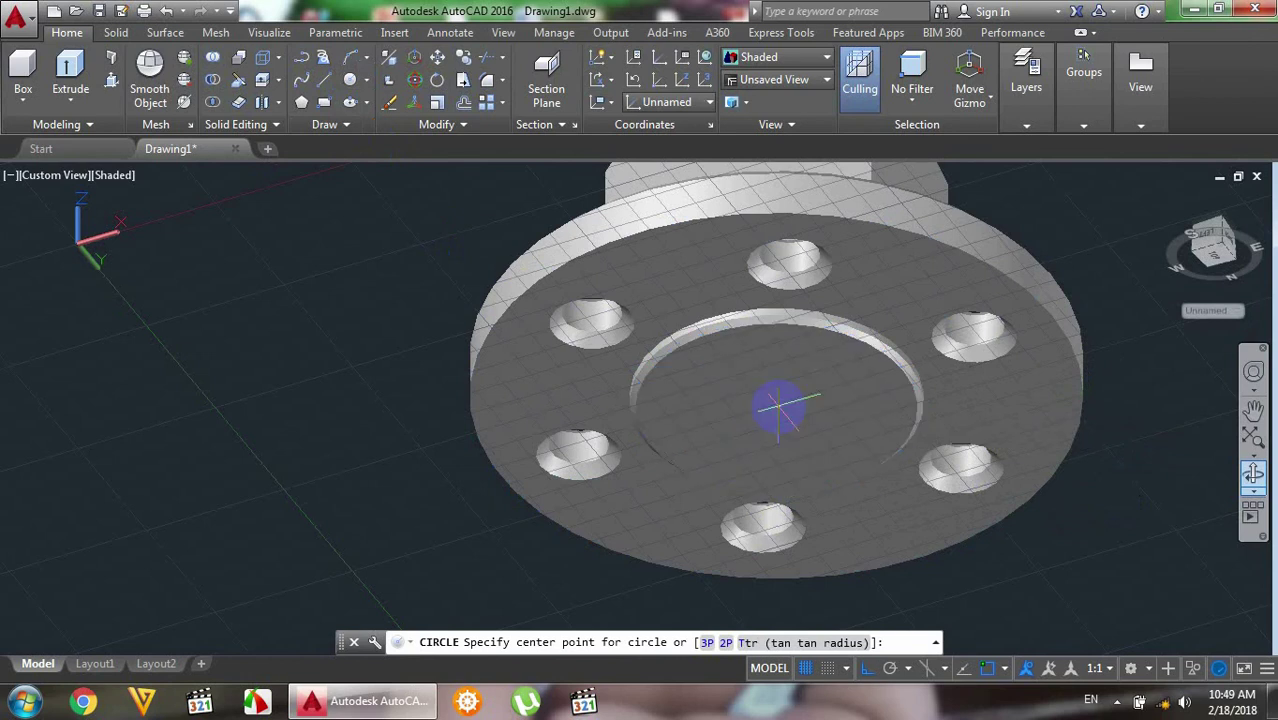
pyautogui.click(776, 407)
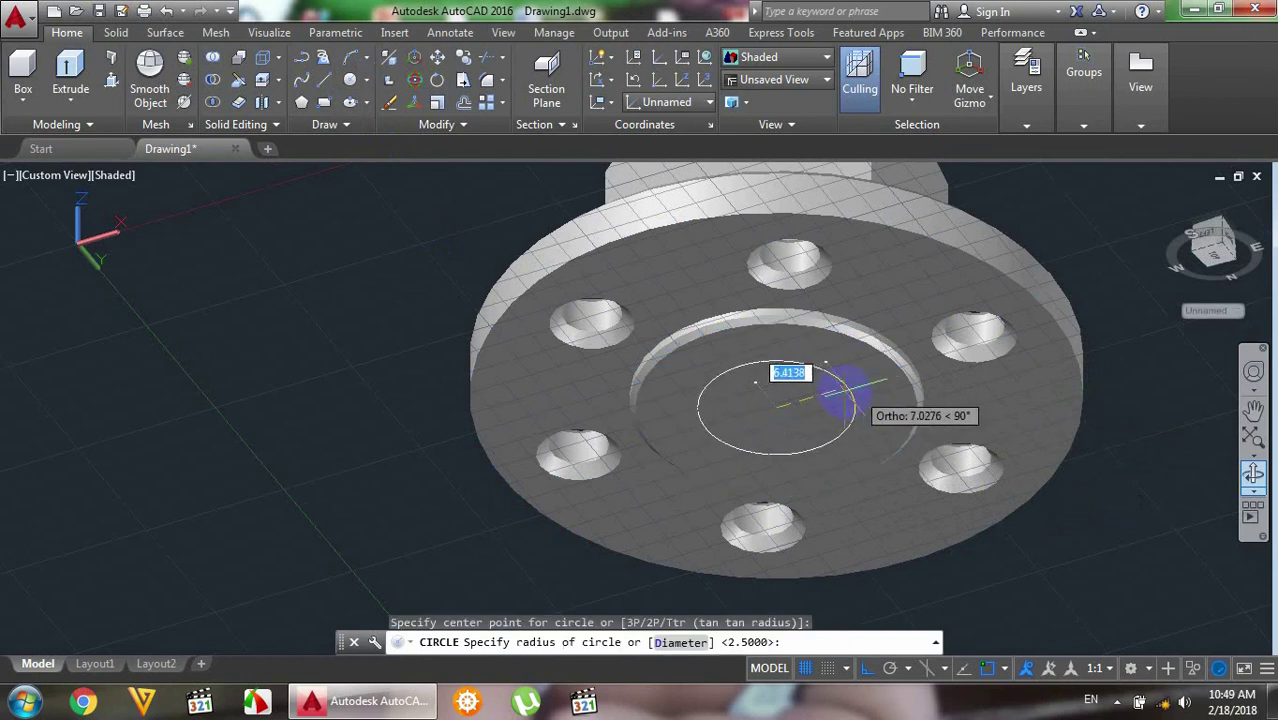
pyautogui.write('d')
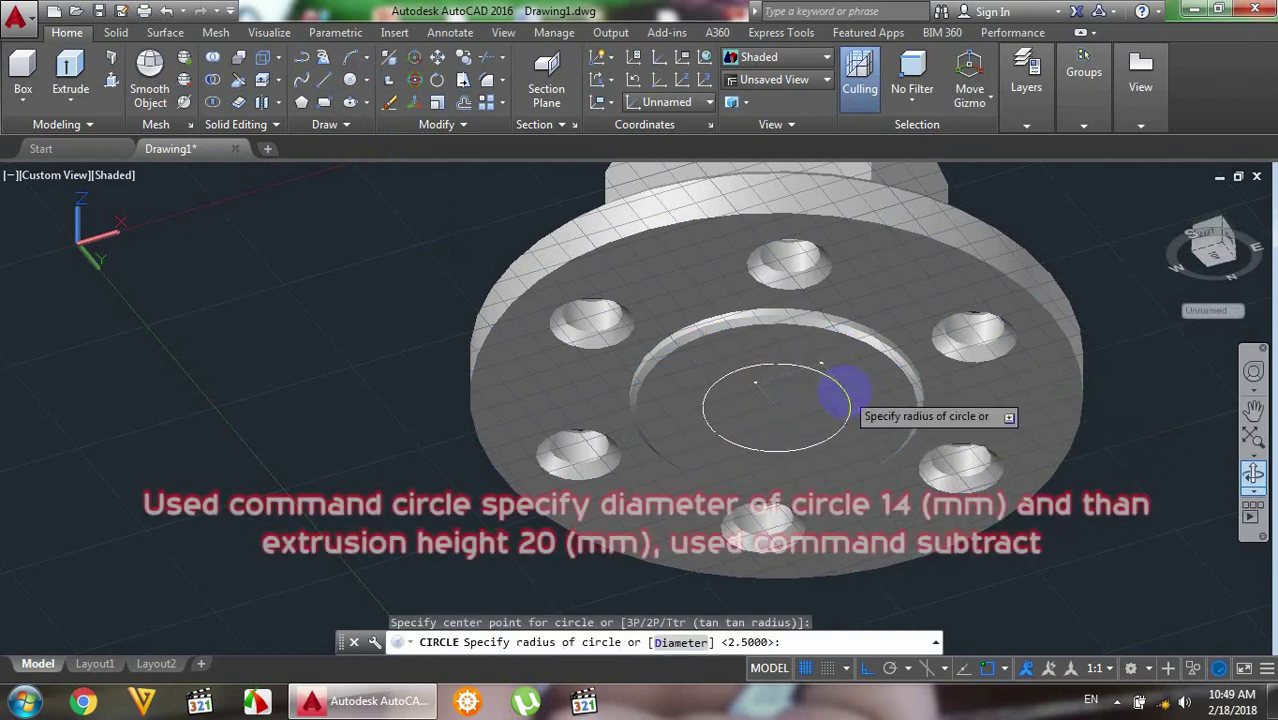
pyautogui.press('Return')
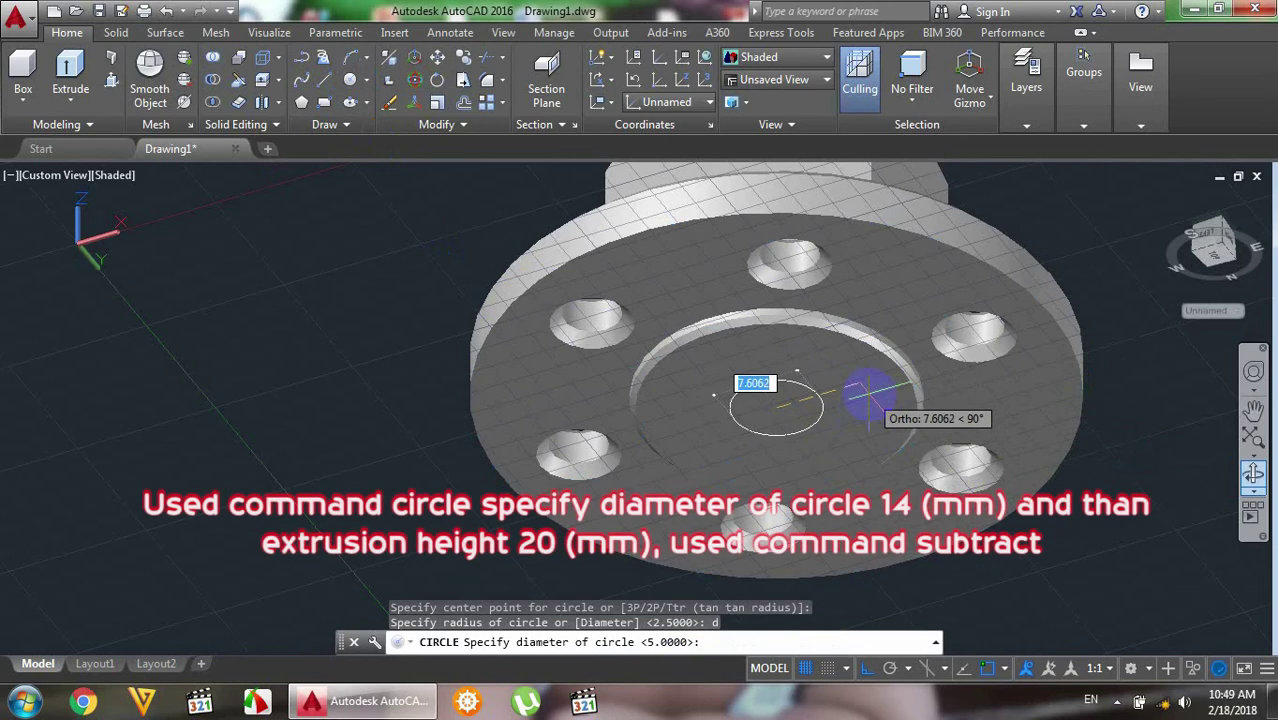
pyautogui.write('14')
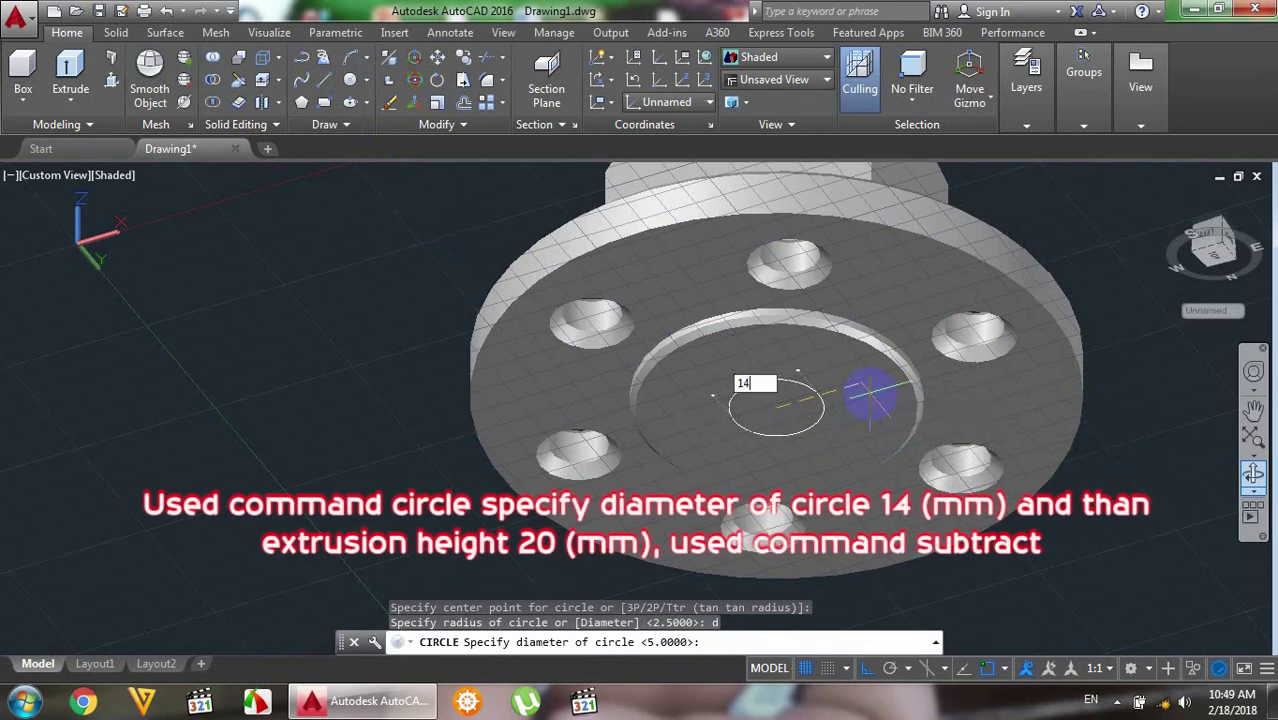
pyautogui.press('Return')
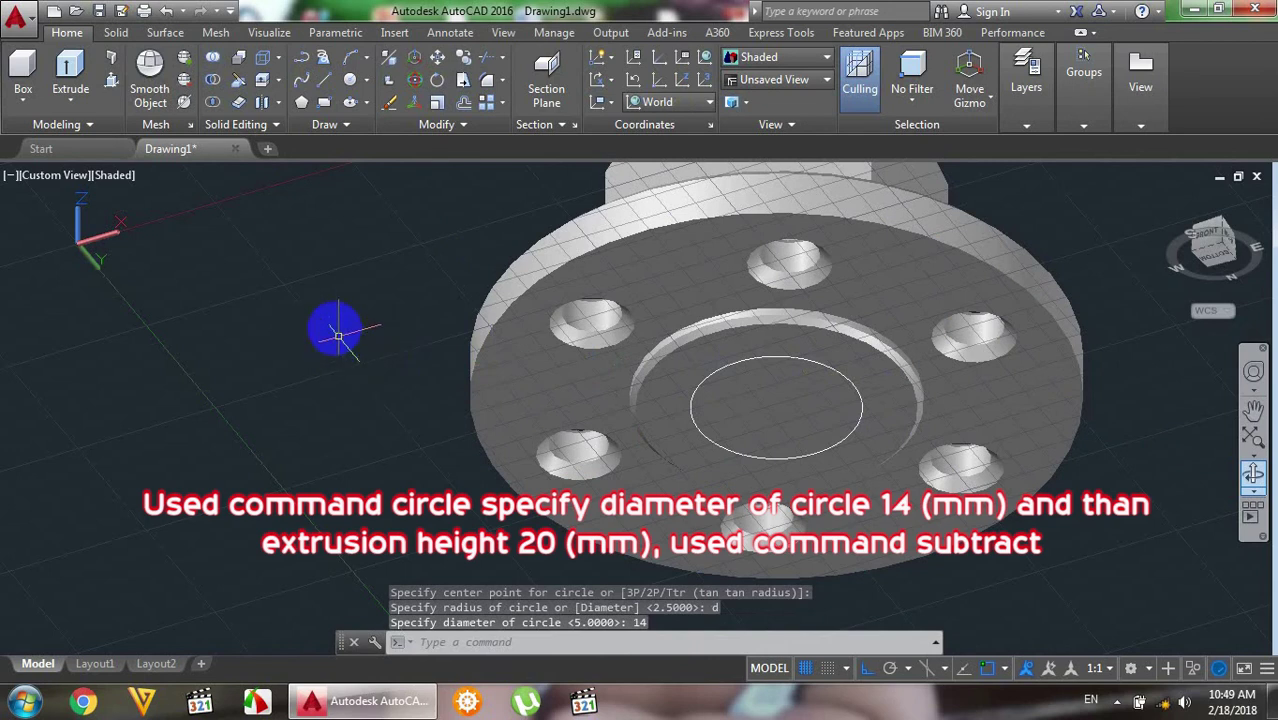
# - Extrude the 14 mm circle into a 20 mm tall cylinder
pyautogui.click(70, 70)
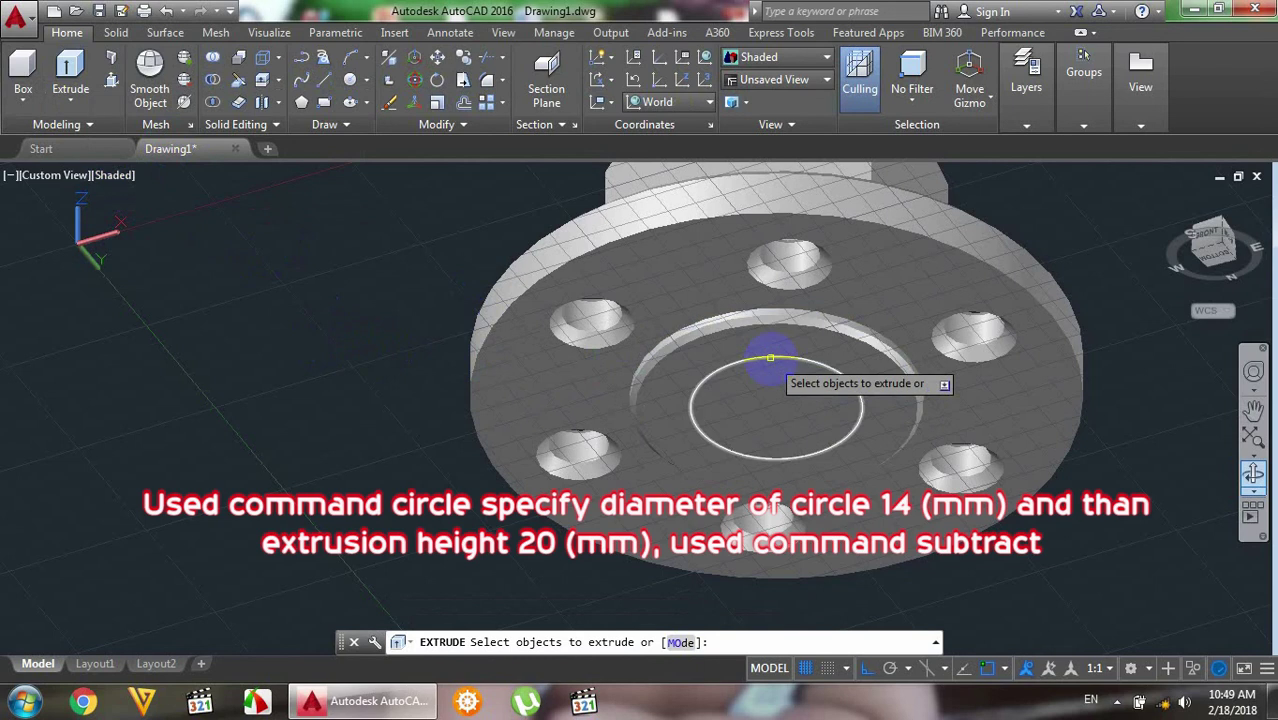
pyautogui.click(770, 357)
pyautogui.rightClick(771, 360)
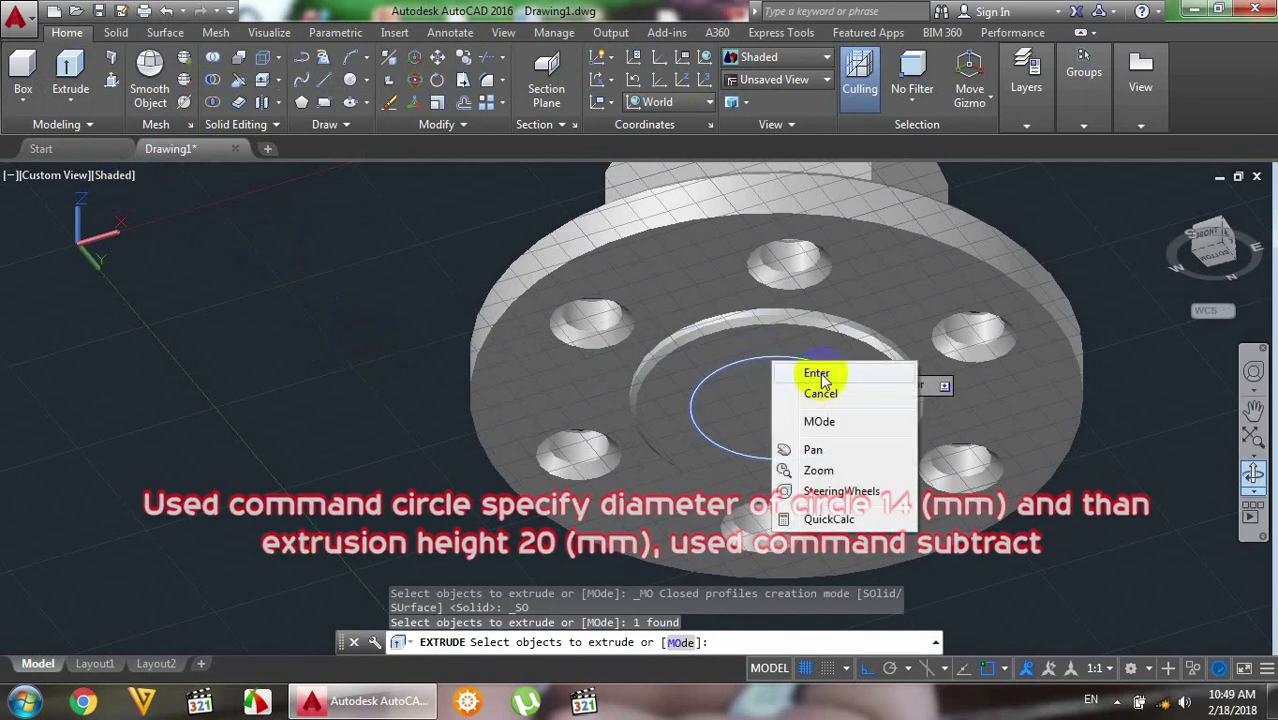
pyautogui.click(816, 372)
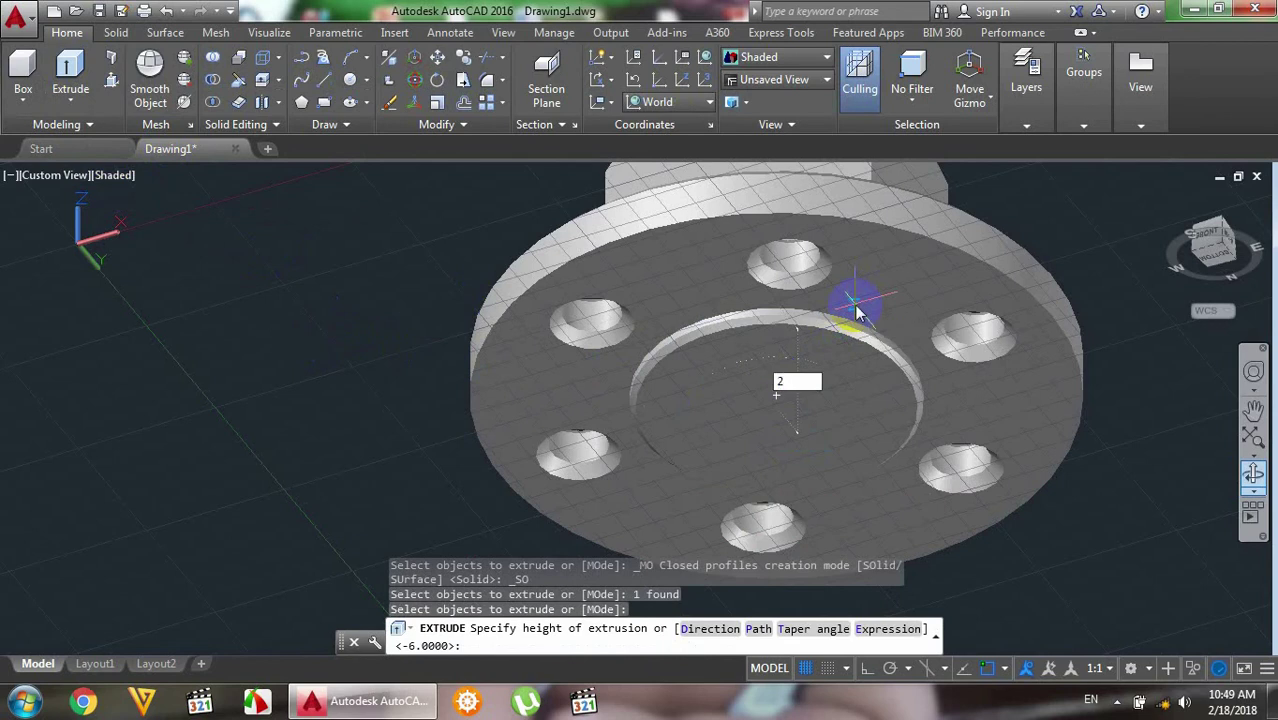
pyautogui.write('0')
pyautogui.press('Return')
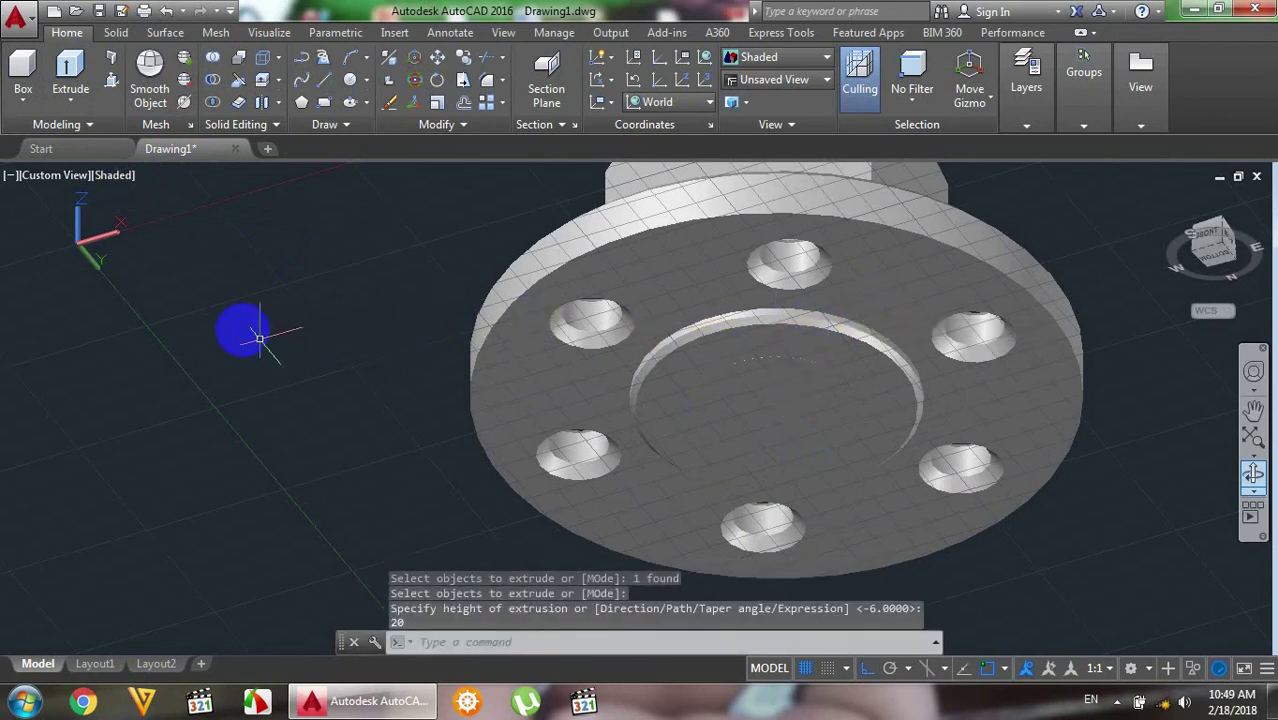
pyautogui.scroll(-2, 201, 320)
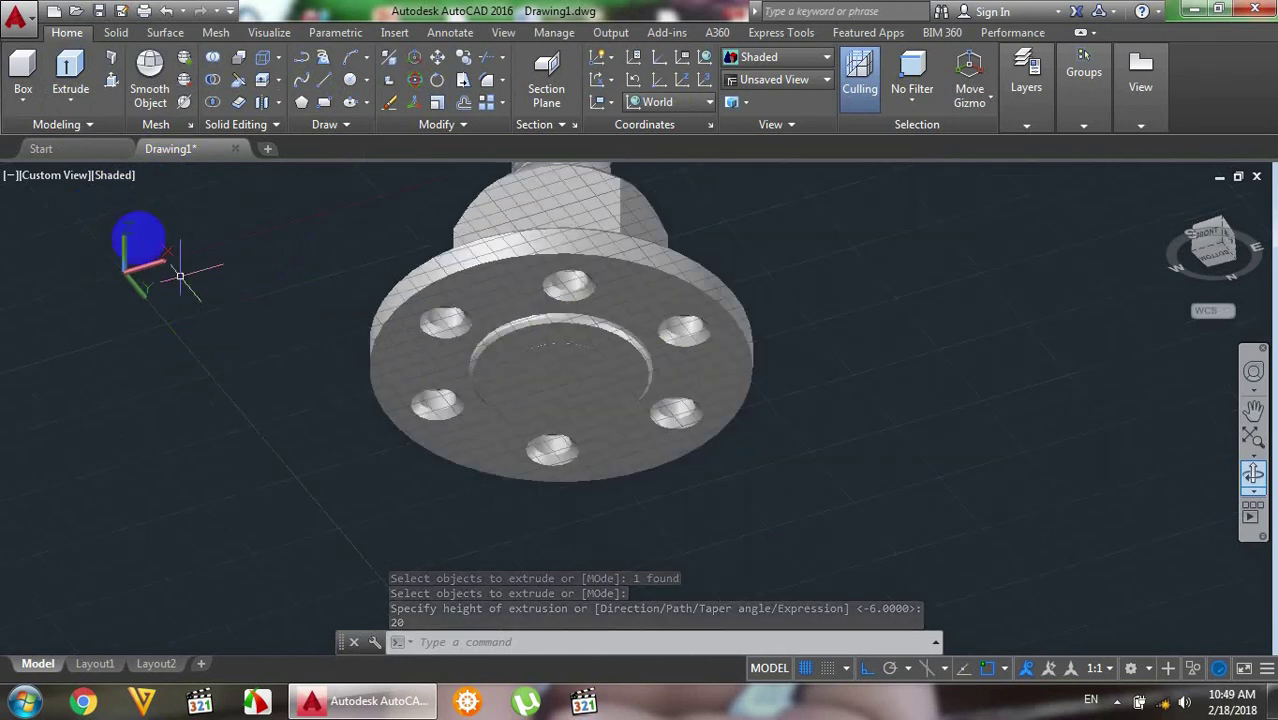
# - Subtract the cylinder from the flange and bolt bodies to cut the central bore
pyautogui.click(212, 79)
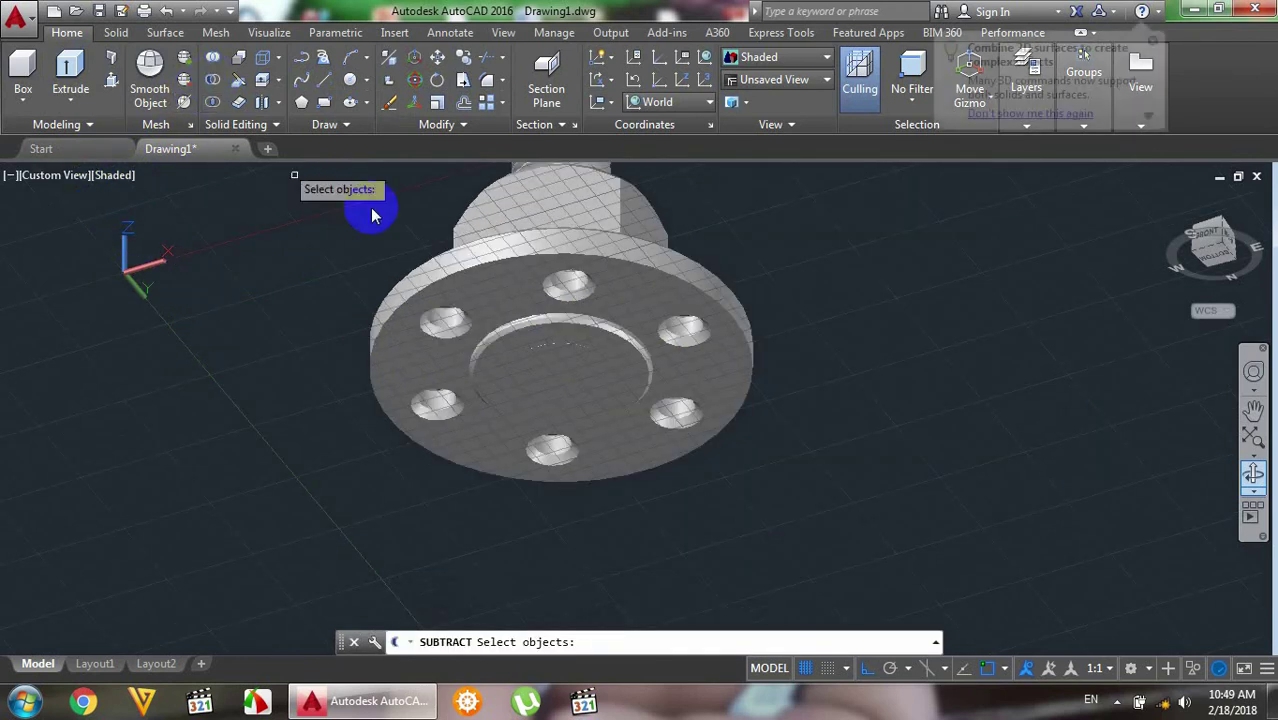
pyautogui.click(528, 196)
pyautogui.click(547, 243)
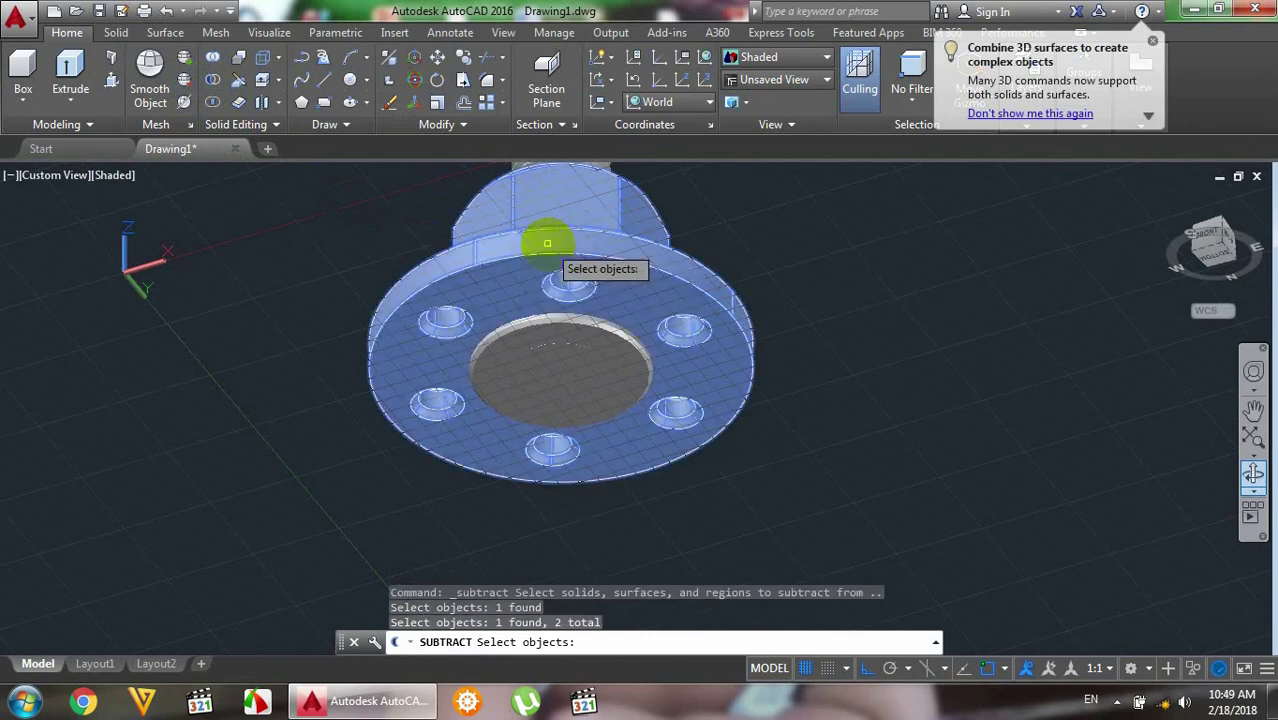
pyautogui.click(577, 324)
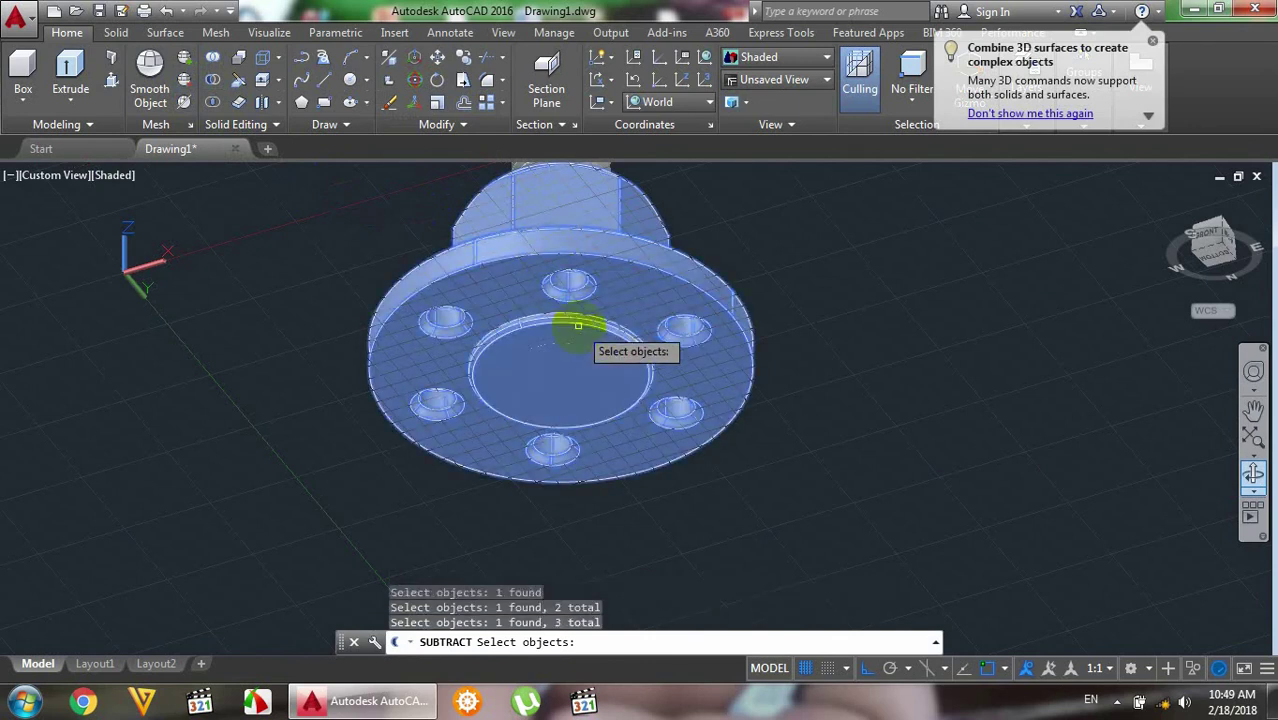
pyautogui.press('Return')
pyautogui.click(562, 368)
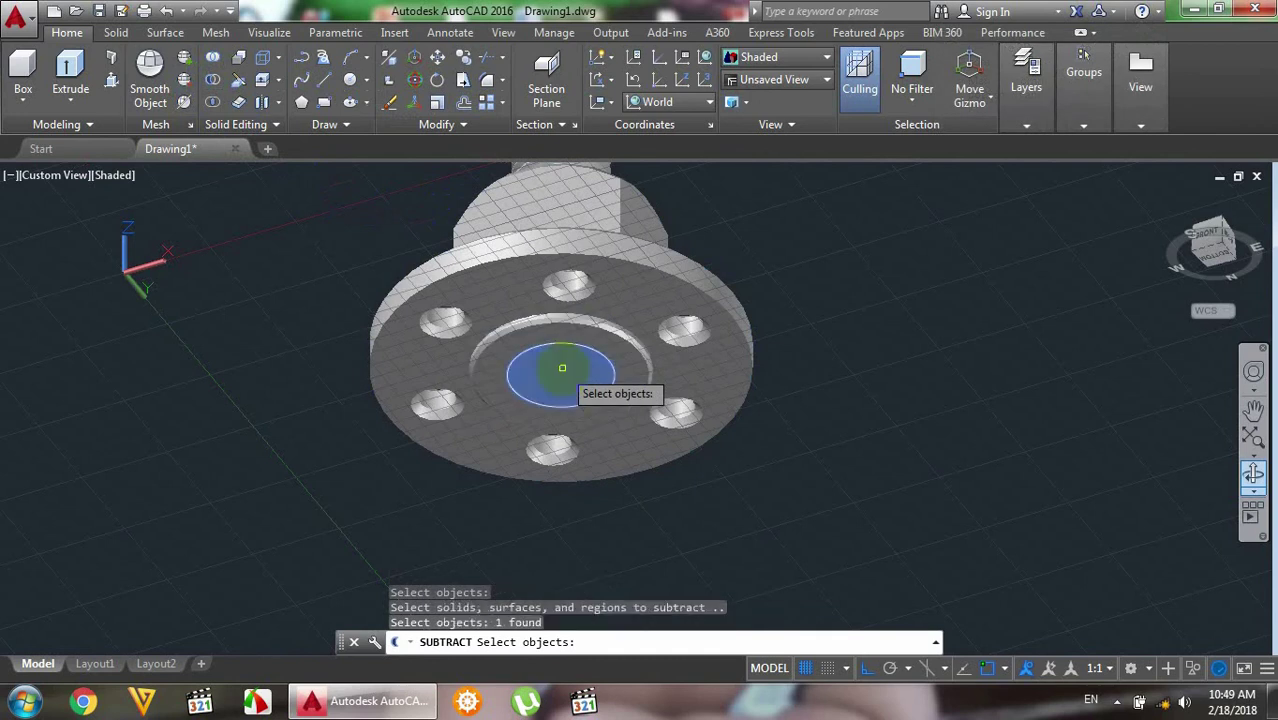
pyautogui.rightClick(562, 368)
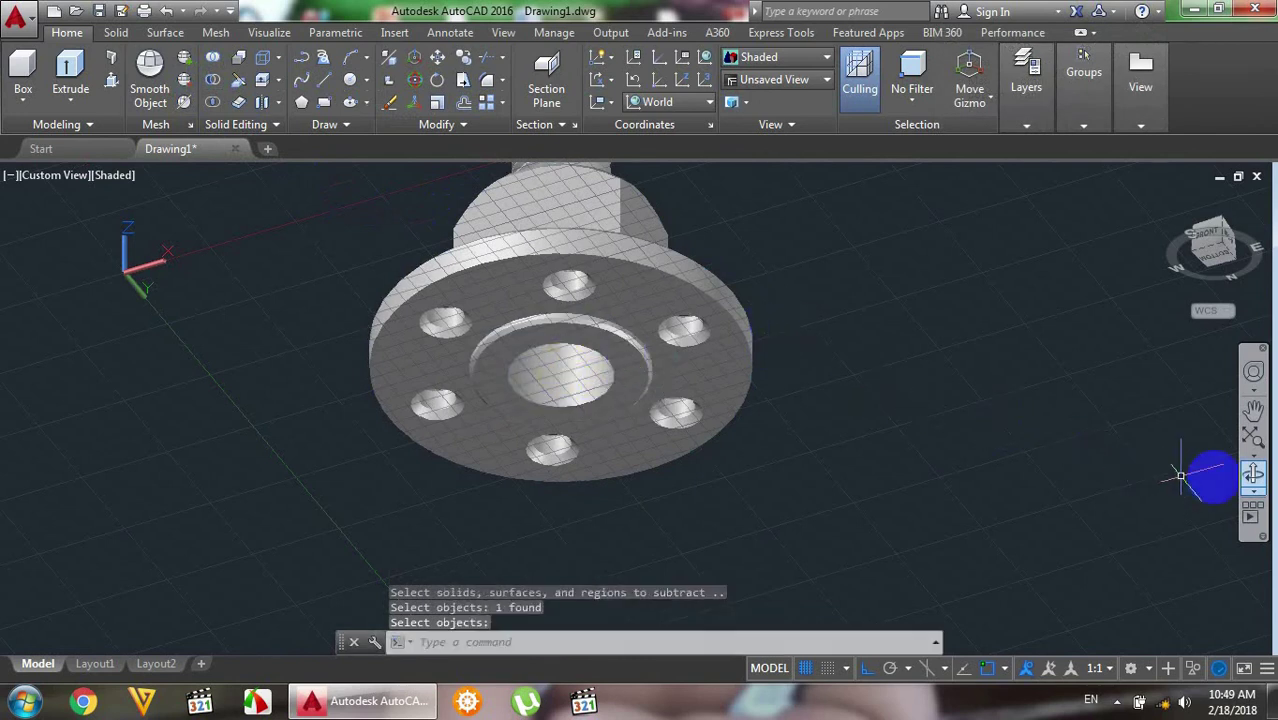
pyautogui.click(1253, 474)
pyautogui.moveTo(984, 454)
pyautogui.mouseDown()
pyautogui.moveTo(975, 375)
pyautogui.moveTo(939, 345)
pyautogui.moveTo(890, 377)
pyautogui.moveTo(979, 409)
pyautogui.mouseUp()
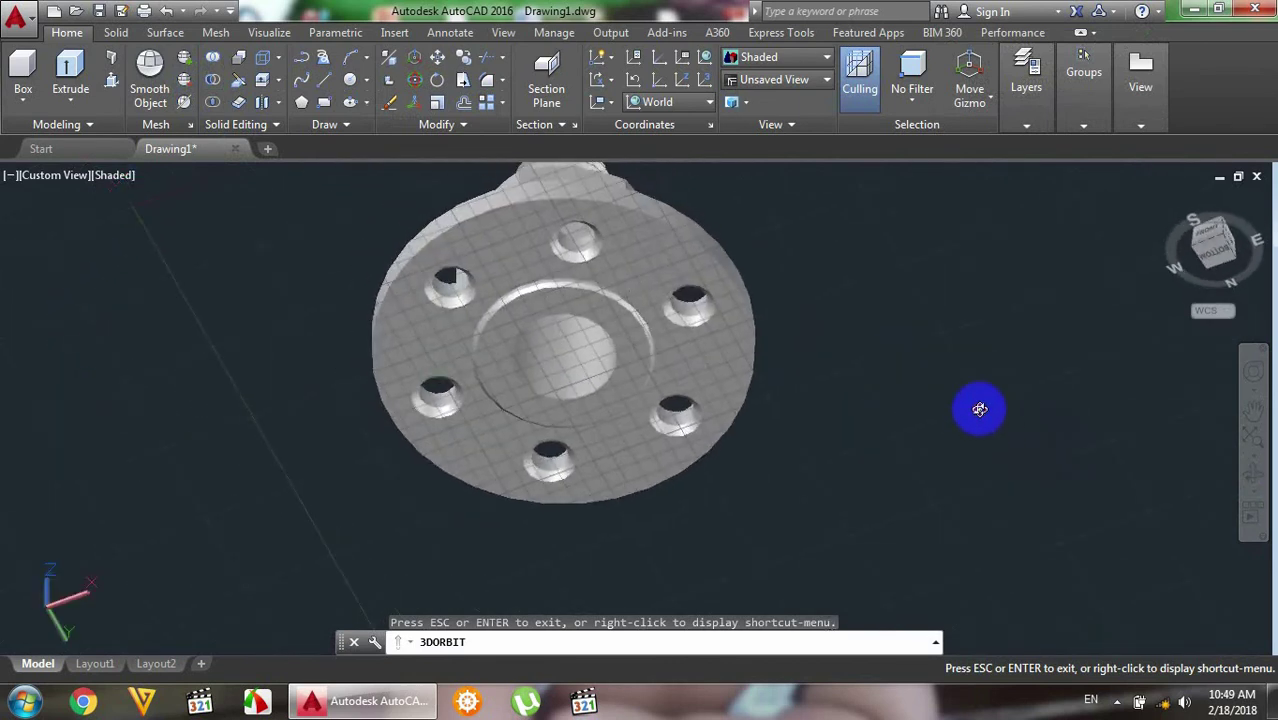
pyautogui.moveTo(636, 290); pyautogui.dragTo(650, 428)
pyautogui.moveTo(448, 371)
pyautogui.mouseDown()
pyautogui.moveTo(568, 436)
pyautogui.moveTo(551, 434)
pyautogui.moveTo(579, 377)
pyautogui.mouseUp()
pyautogui.rightClick(836, 266)
pyautogui.click(880, 280)
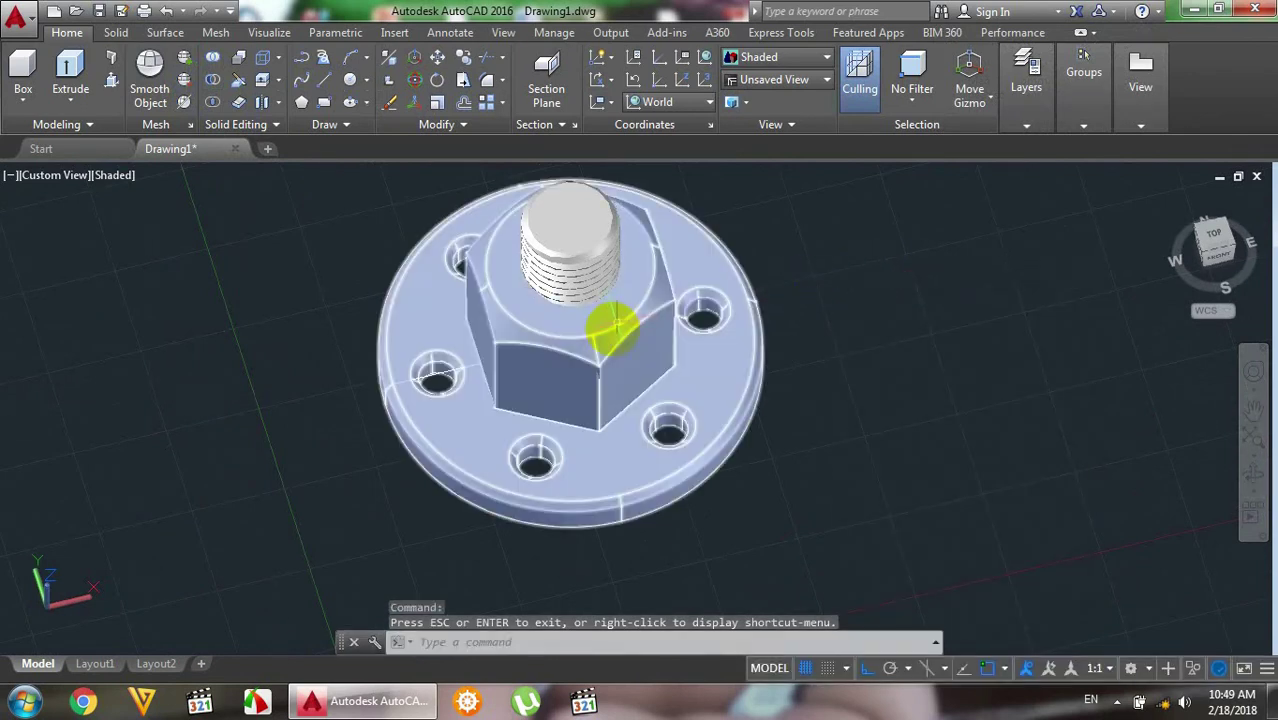
pyautogui.click(612, 330)
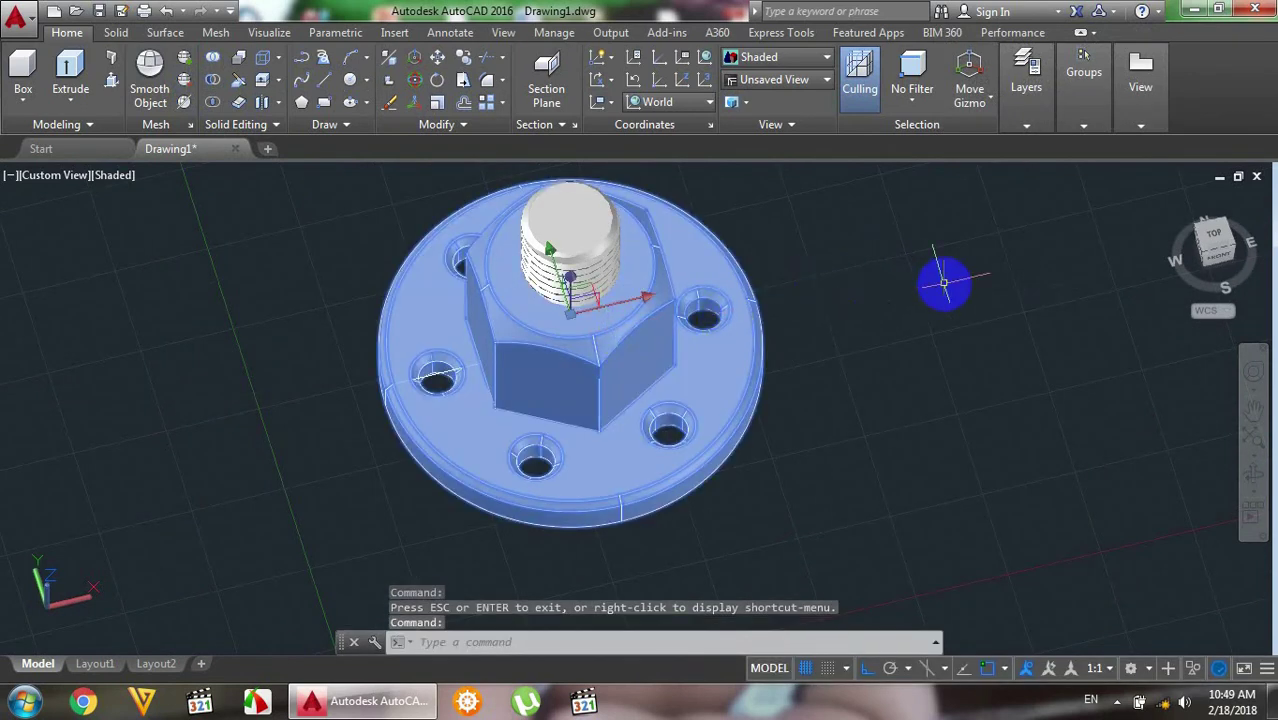
pyautogui.press('Escape')
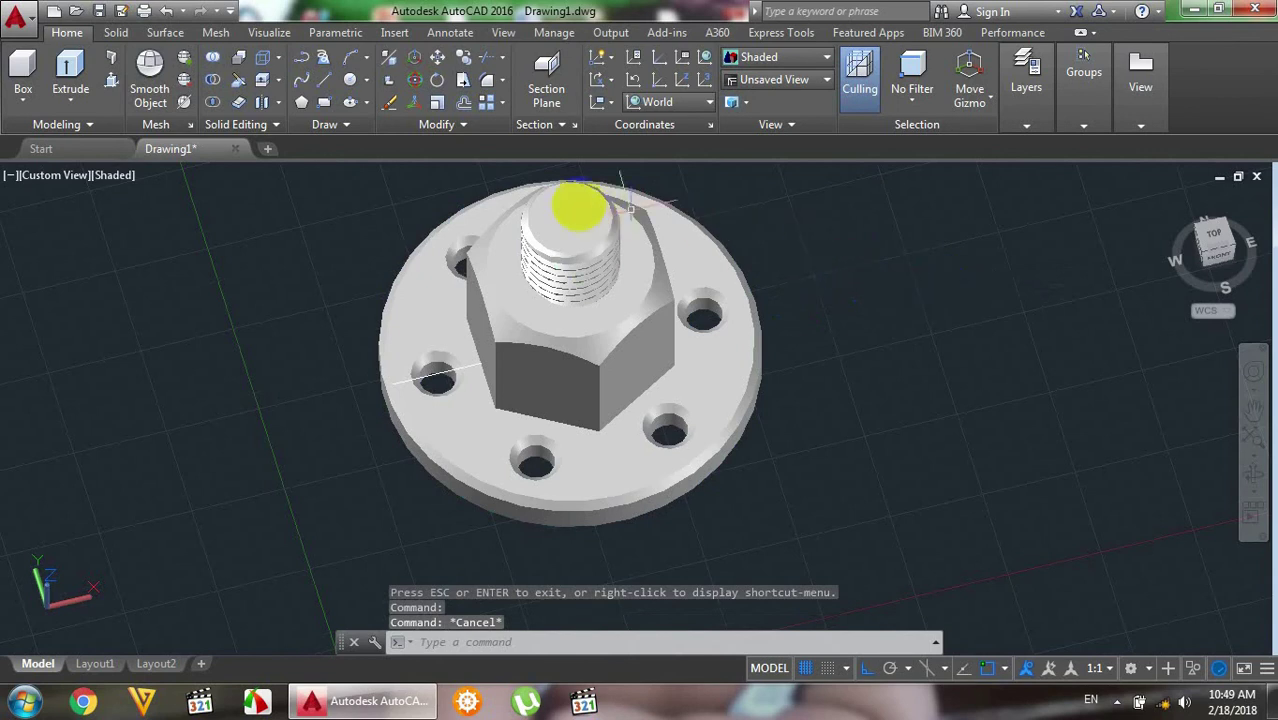
pyautogui.scroll(2, 553, 195)
pyautogui.scroll(1, 553, 195)
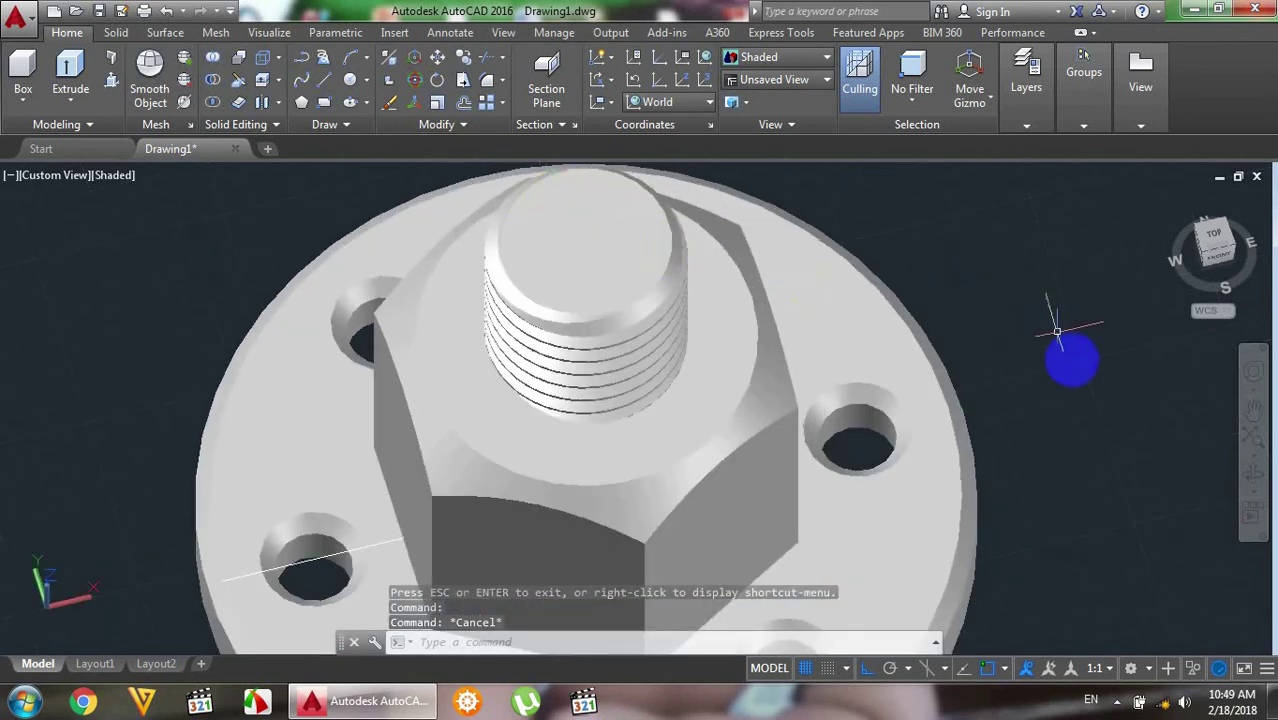
pyautogui.scroll(-2, 1078, 390)
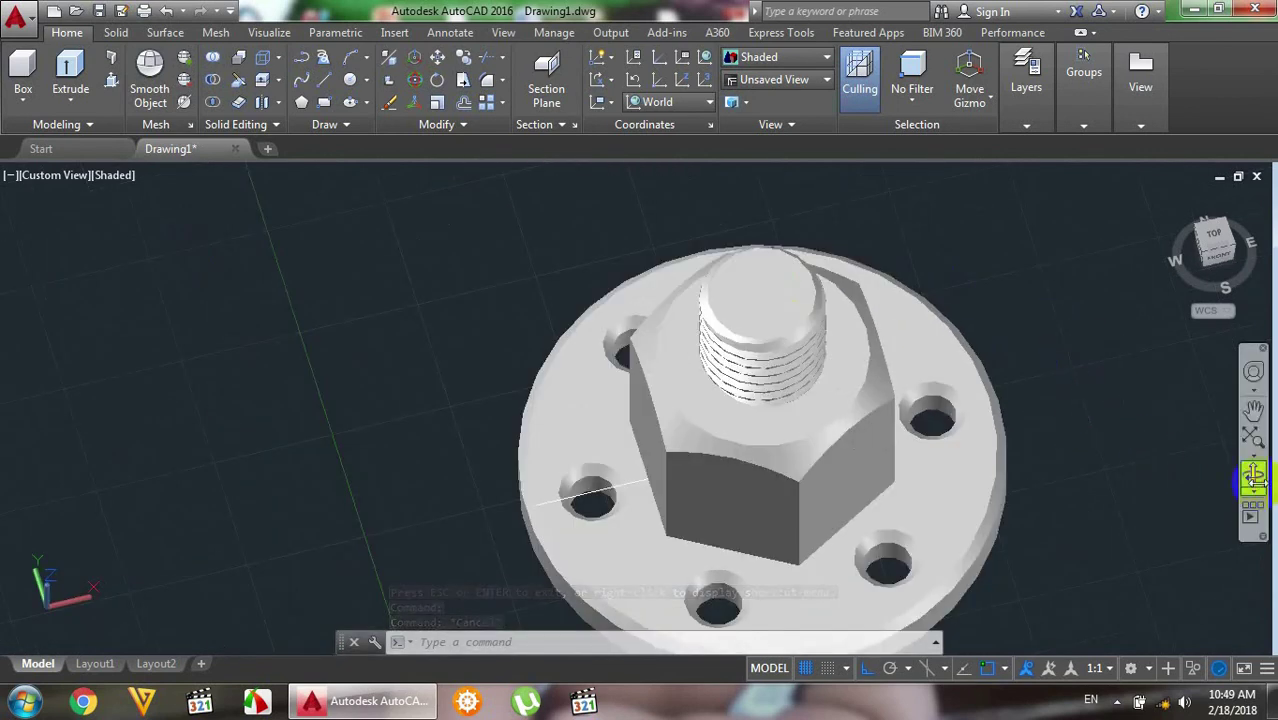
pyautogui.click(1254, 478)
pyautogui.moveTo(1084, 470); pyautogui.dragTo(1061, 399)
pyautogui.moveTo(970, 342)
pyautogui.mouseDown()
pyautogui.moveTo(981, 419)
pyautogui.moveTo(961, 365)
pyautogui.moveTo(847, 337)
pyautogui.moveTo(941, 299)
pyautogui.moveTo(830, 332)
pyautogui.moveTo(830, 448)
pyautogui.moveTo(864, 491)
pyautogui.moveTo(747, 489)
pyautogui.moveTo(642, 528)
pyautogui.moveTo(919, 457)
pyautogui.moveTo(884, 342)
pyautogui.moveTo(819, 456)
pyautogui.mouseUp()
pyautogui.scroll(2, 817, 481)
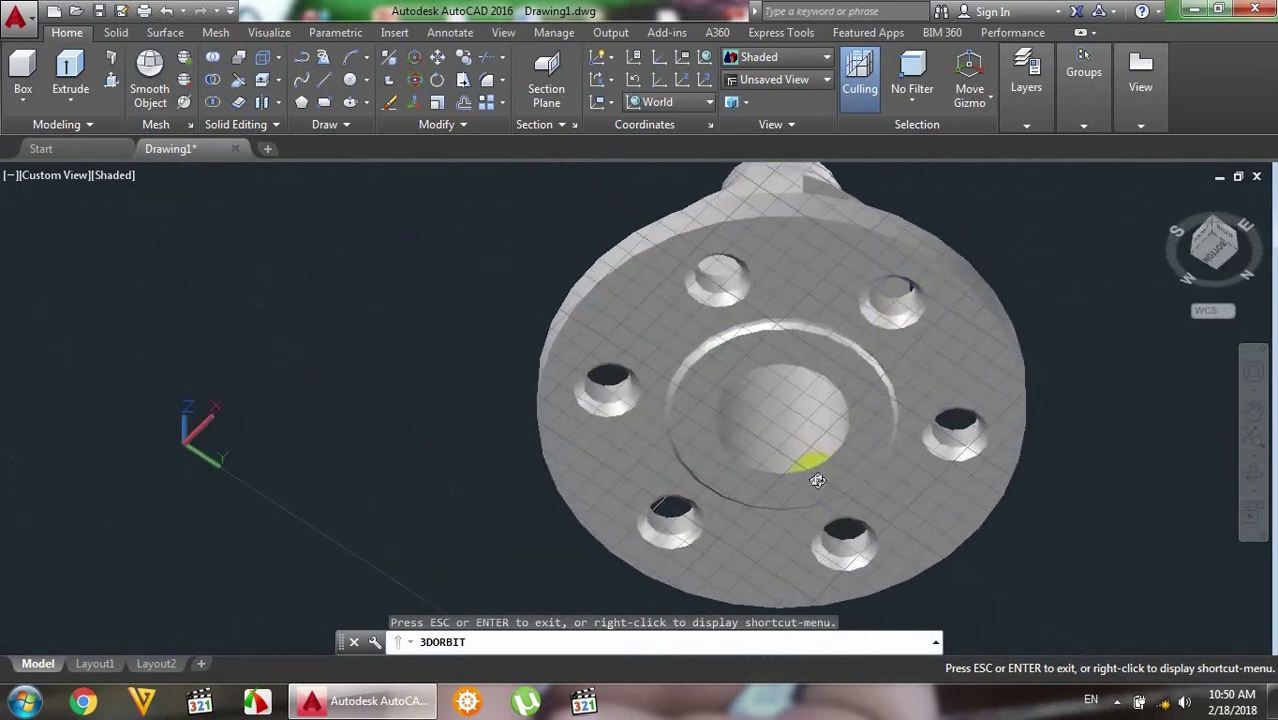
pyautogui.rightClick(1128, 324)
pyautogui.click(1133, 334)
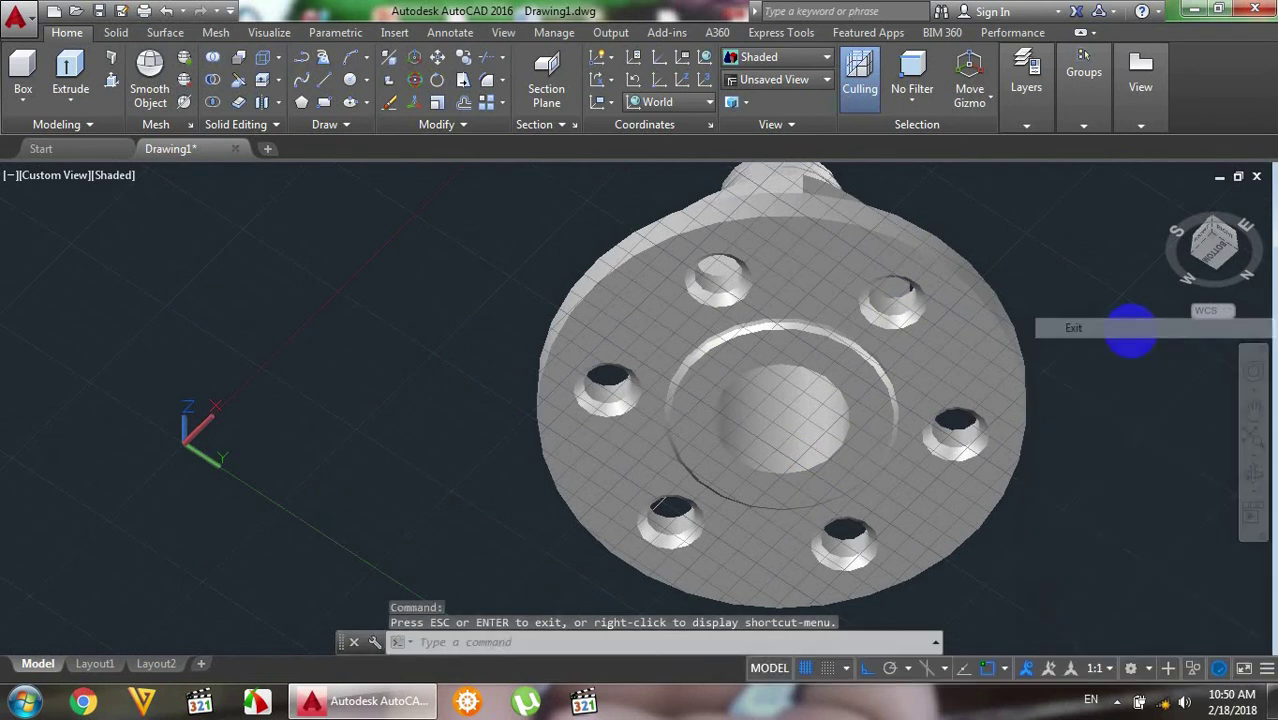
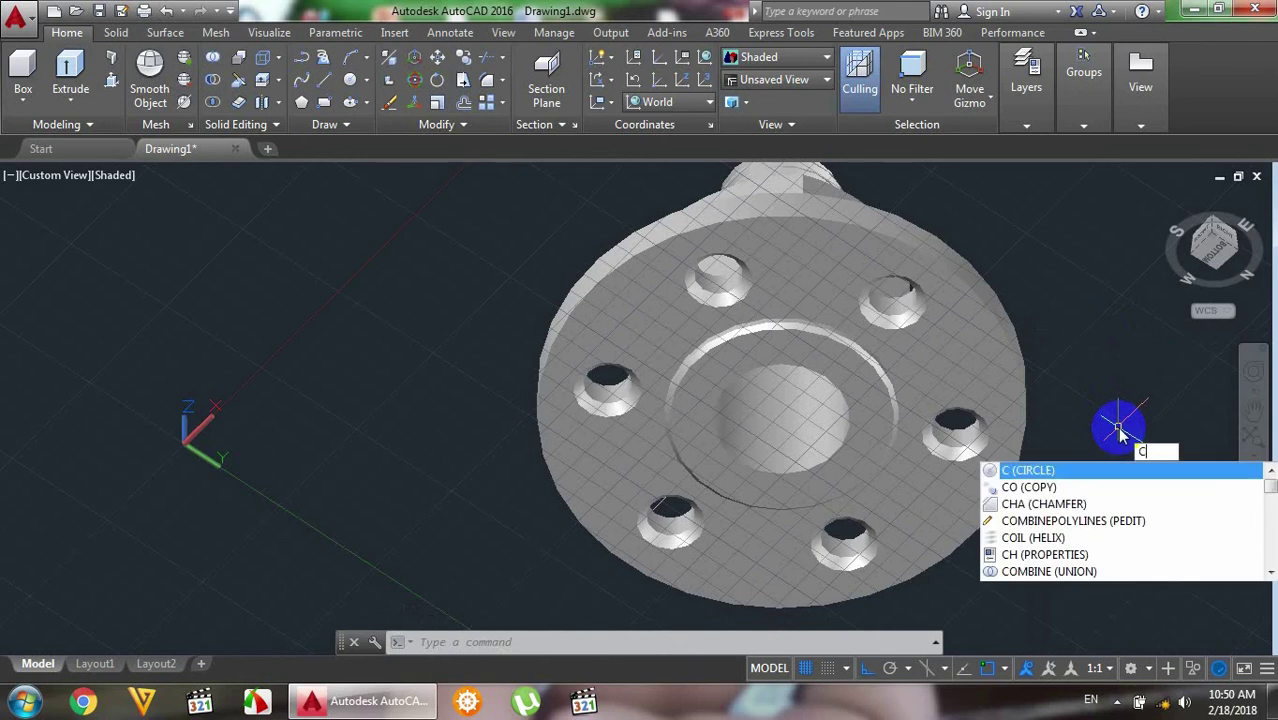
# - Chamfer the raised ring's edges around the central bore using the ring face as base, distances 1 and 1
pyautogui.write('h')
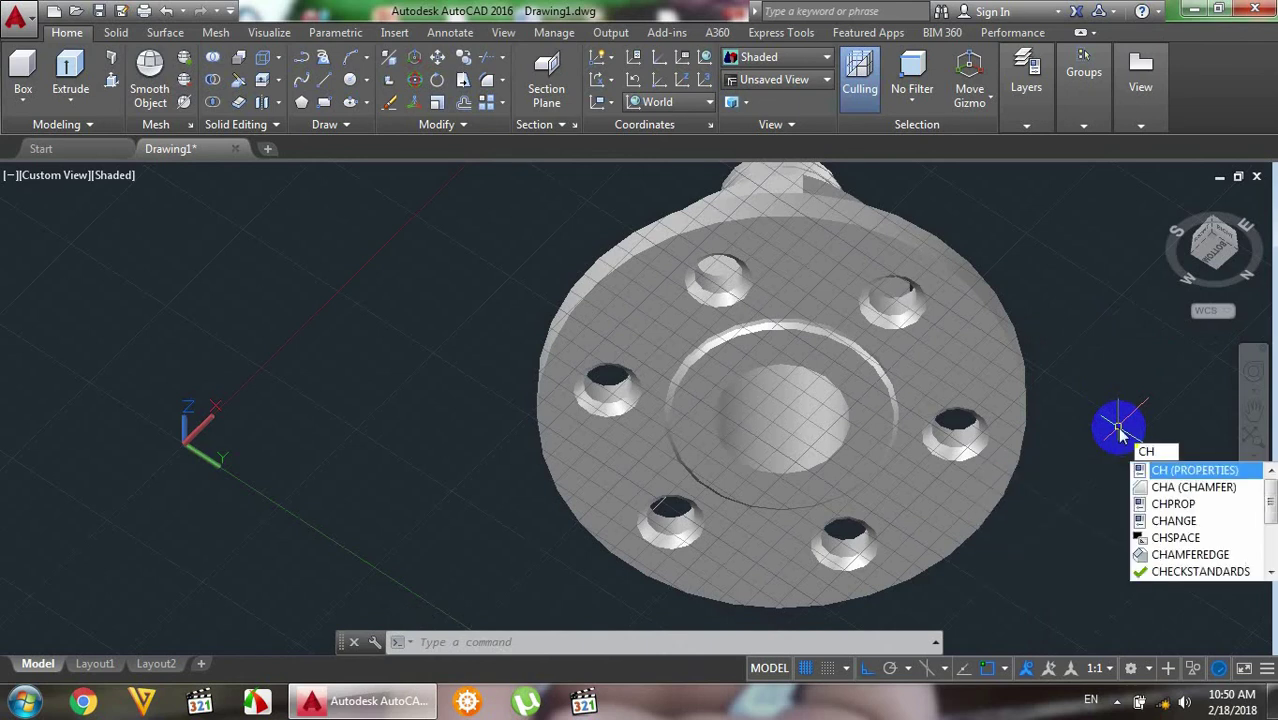
pyautogui.write('a')
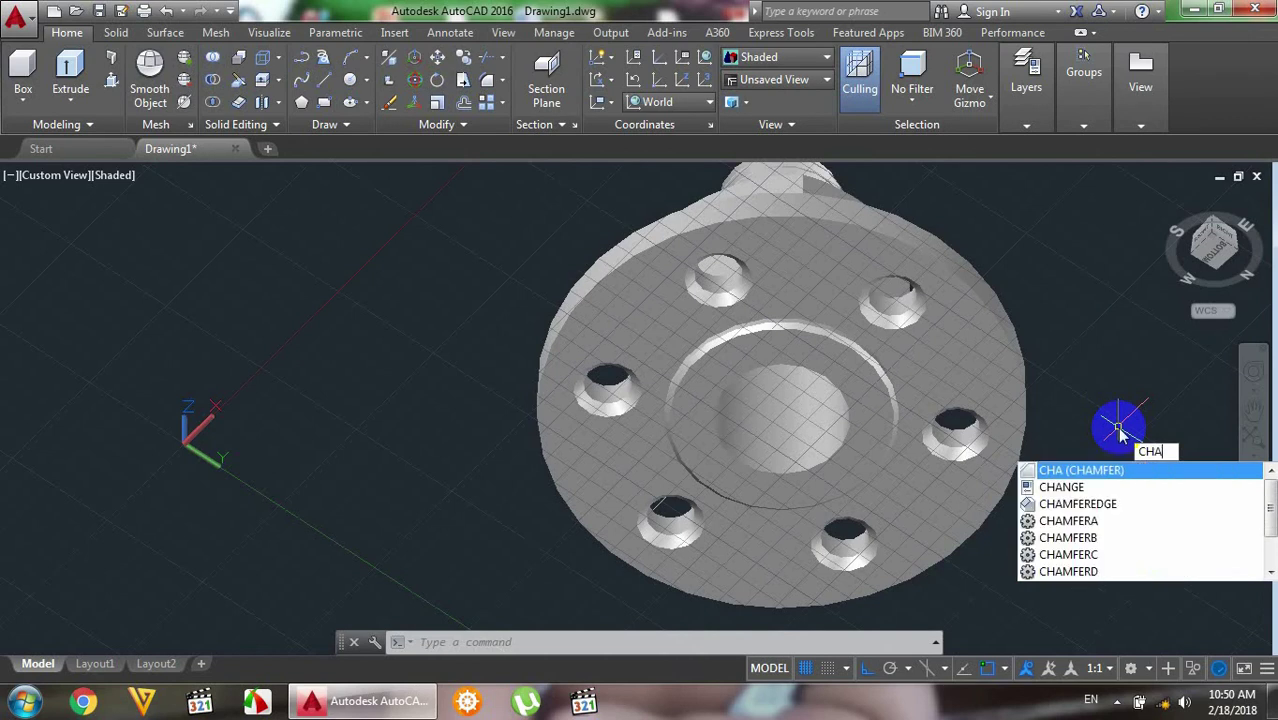
pyautogui.press('Return')
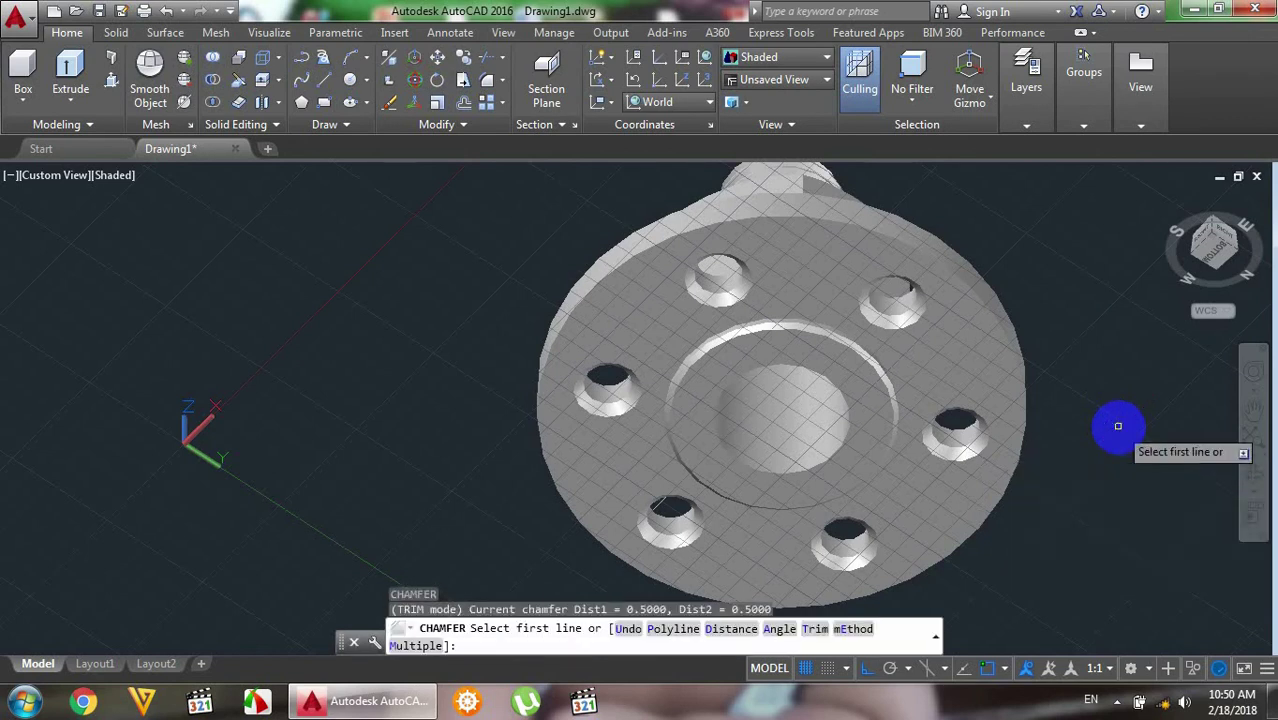
pyautogui.click(801, 469)
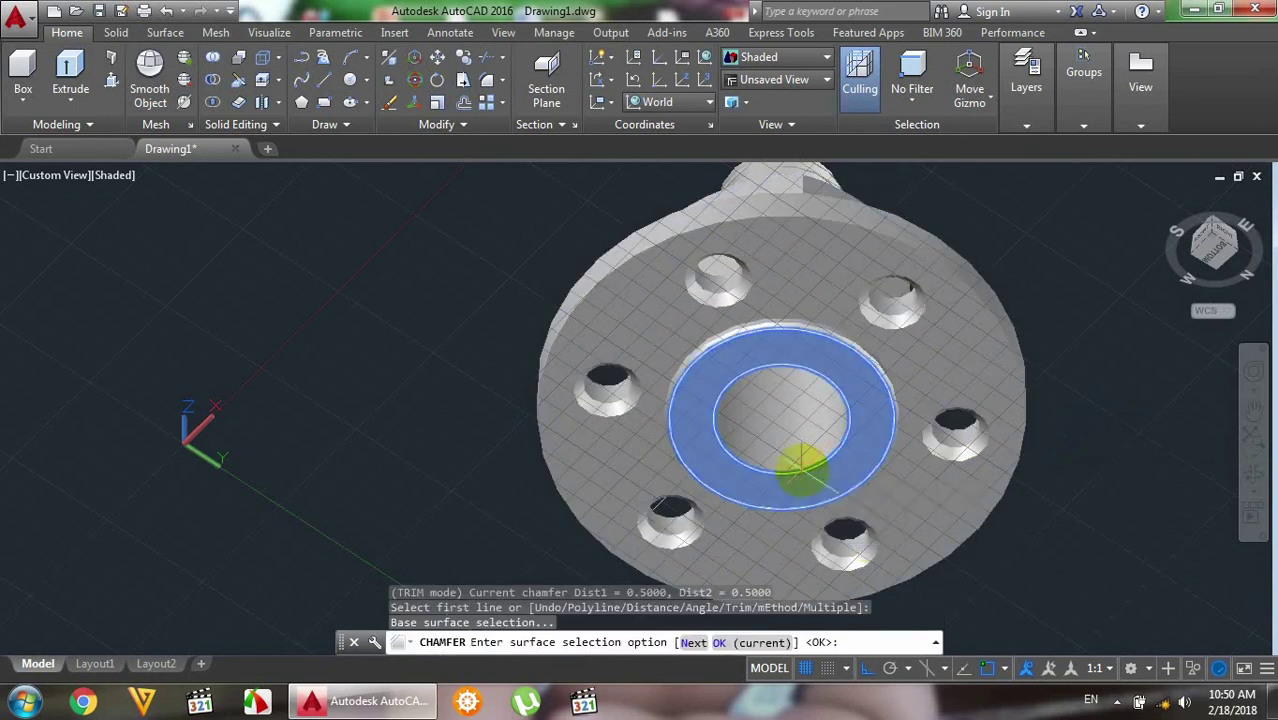
pyautogui.press('Return')
pyautogui.write('1')
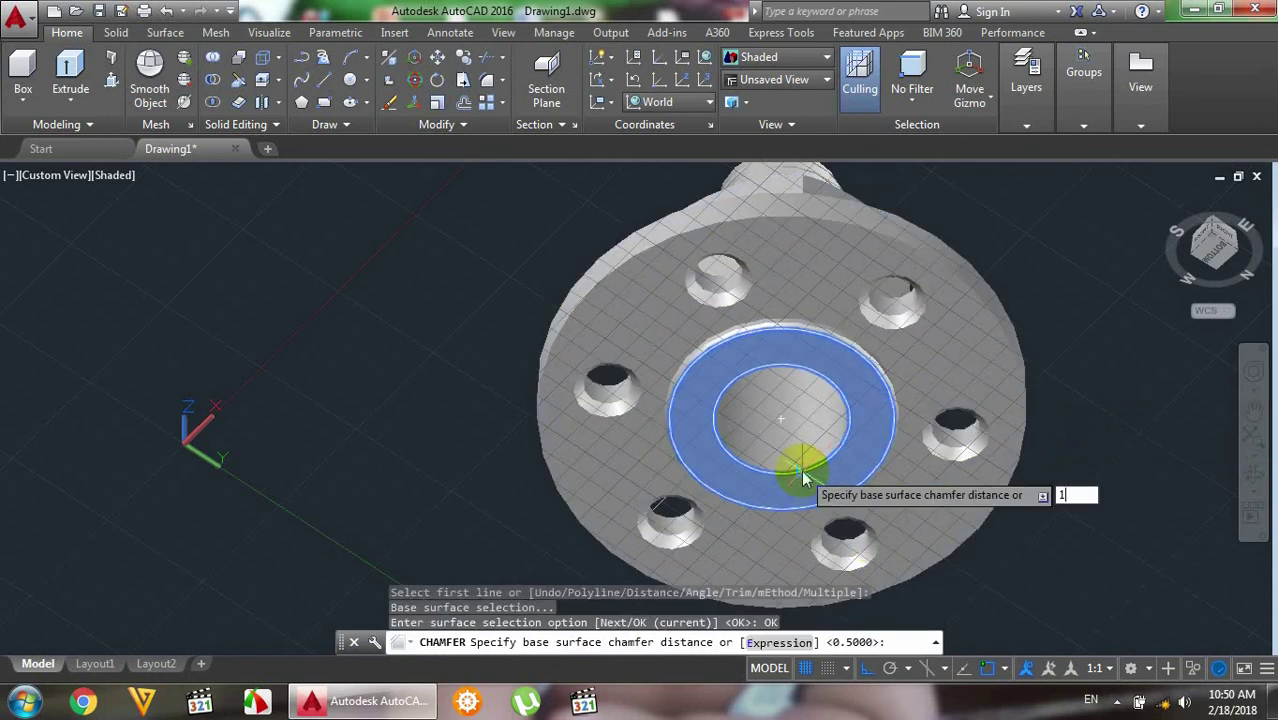
pyautogui.press('Return')
pyautogui.write('1')
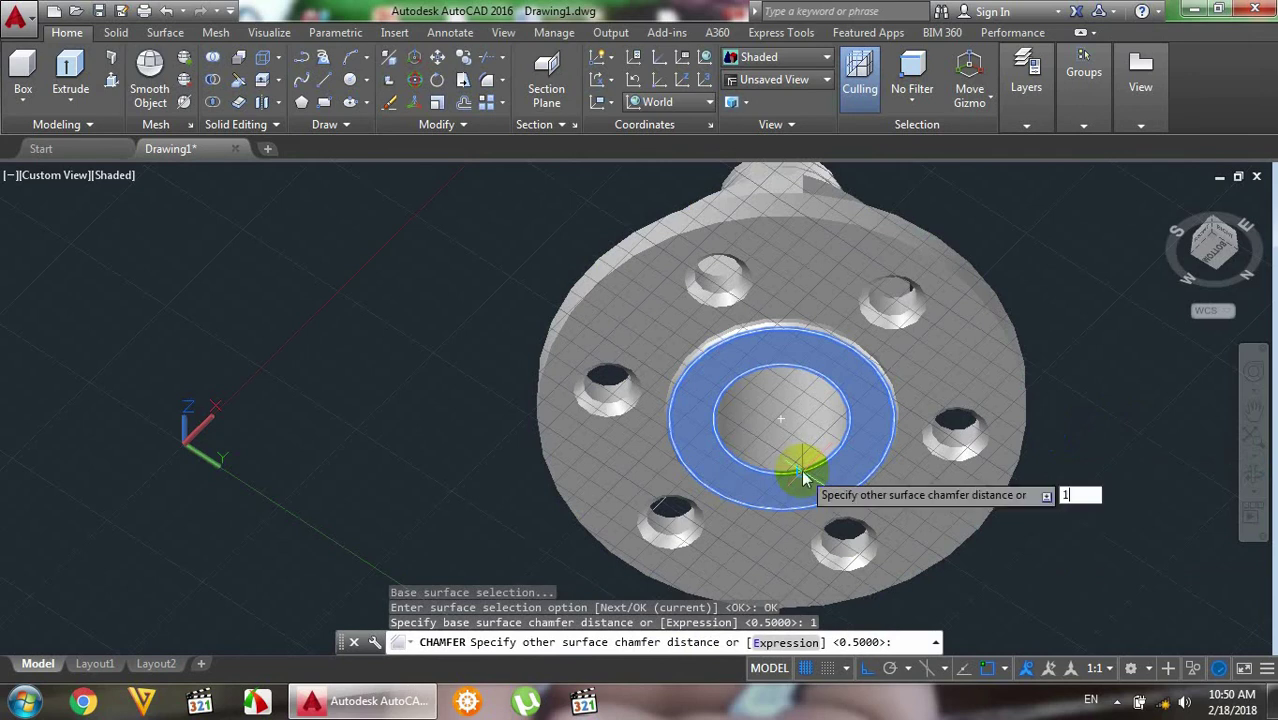
pyautogui.press('Return')
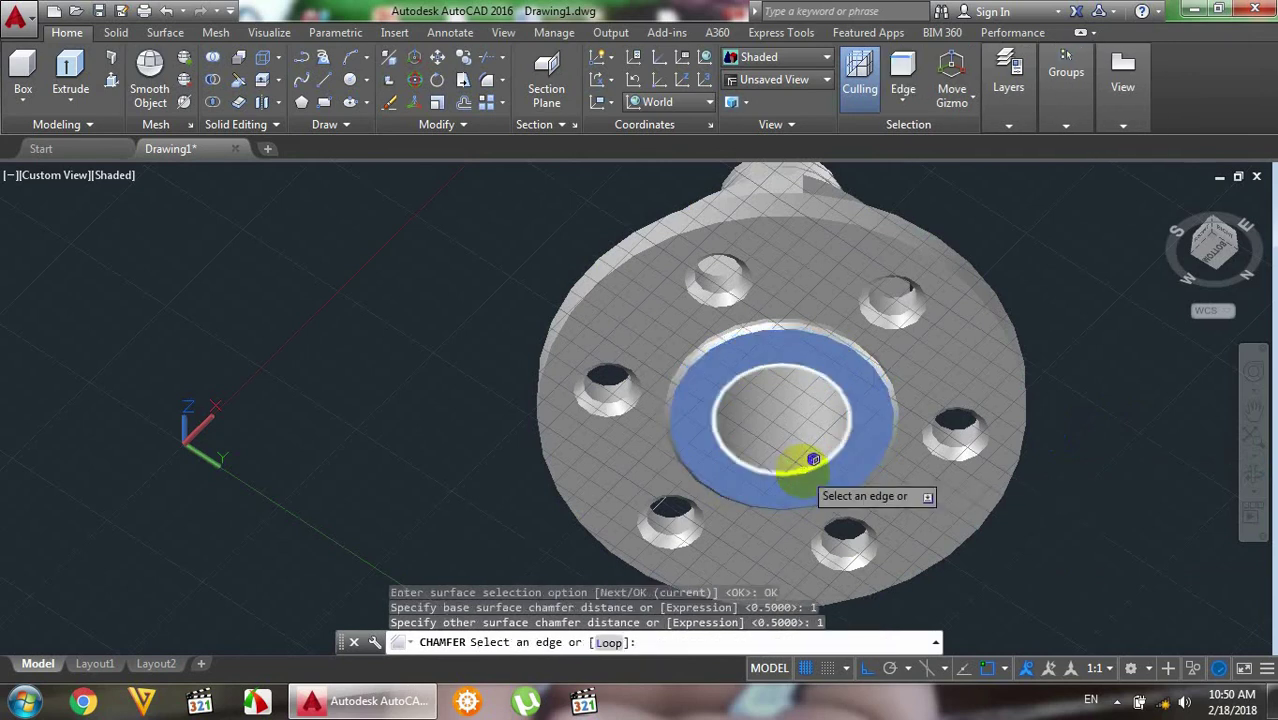
pyautogui.click(813, 460)
pyautogui.press('Return')
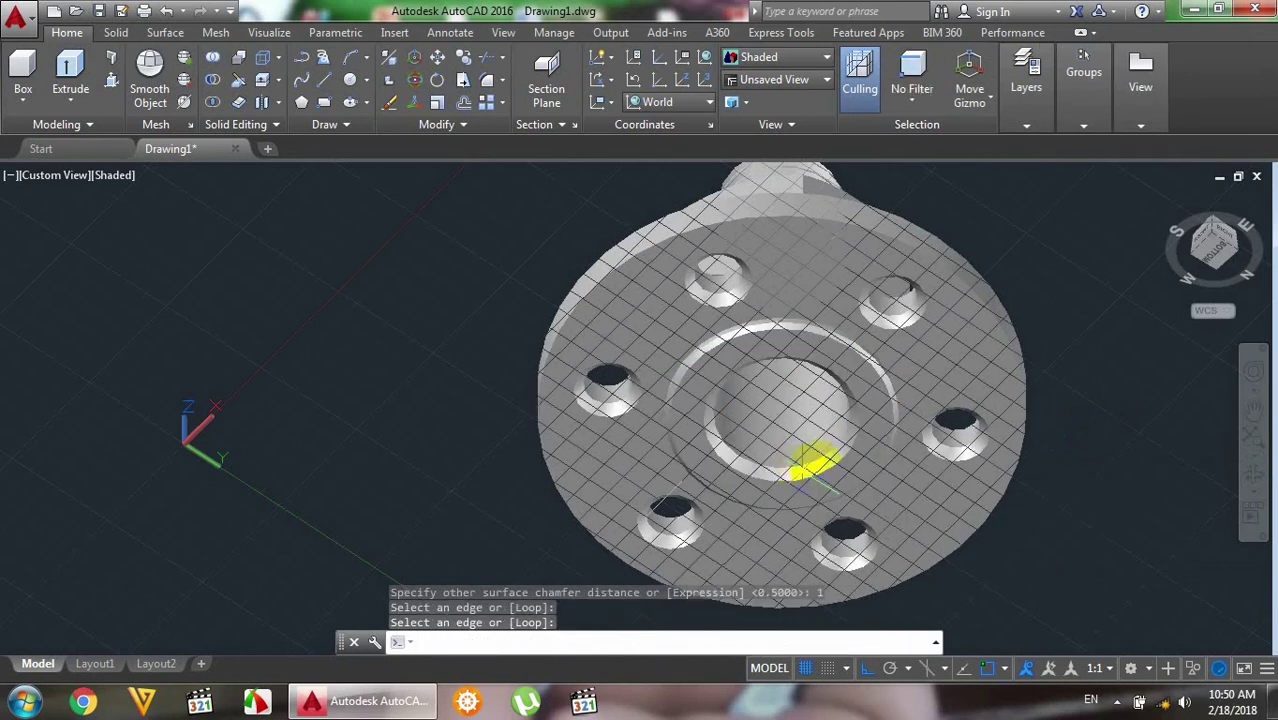
pyautogui.scroll(3, 803, 428)
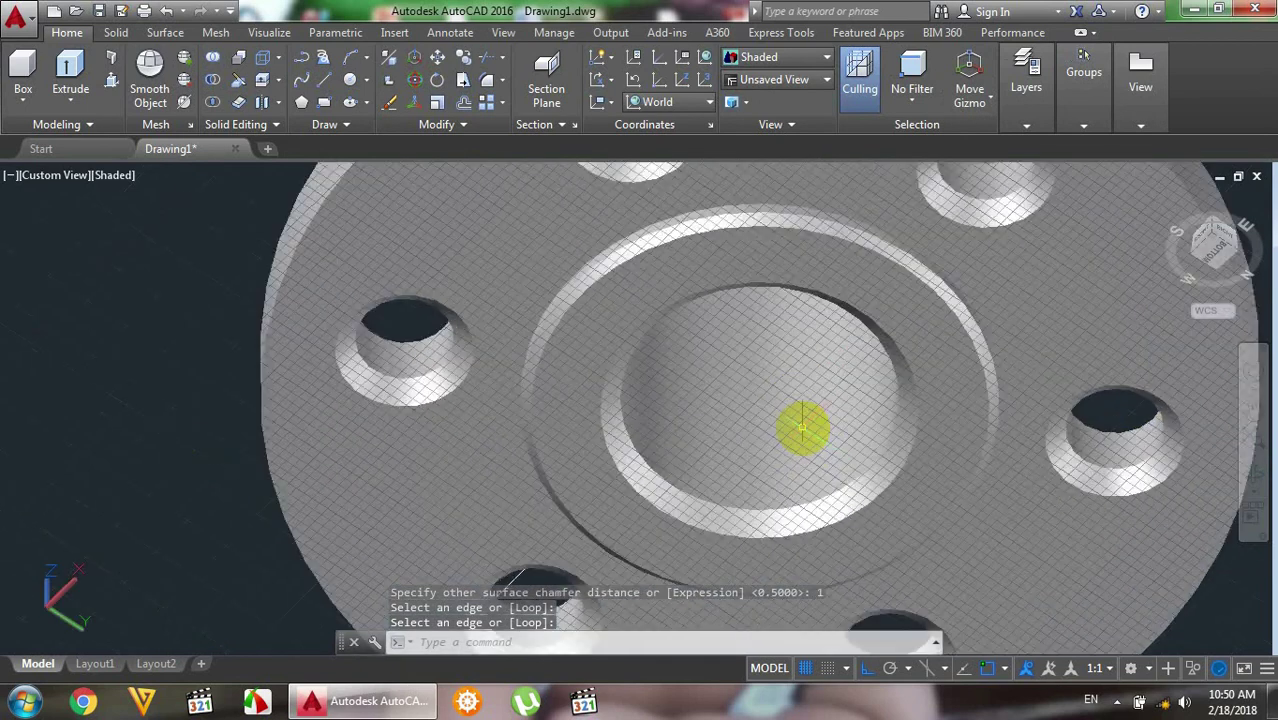
pyautogui.scroll(-2, 803, 428)
pyautogui.scroll(-2, 803, 428)
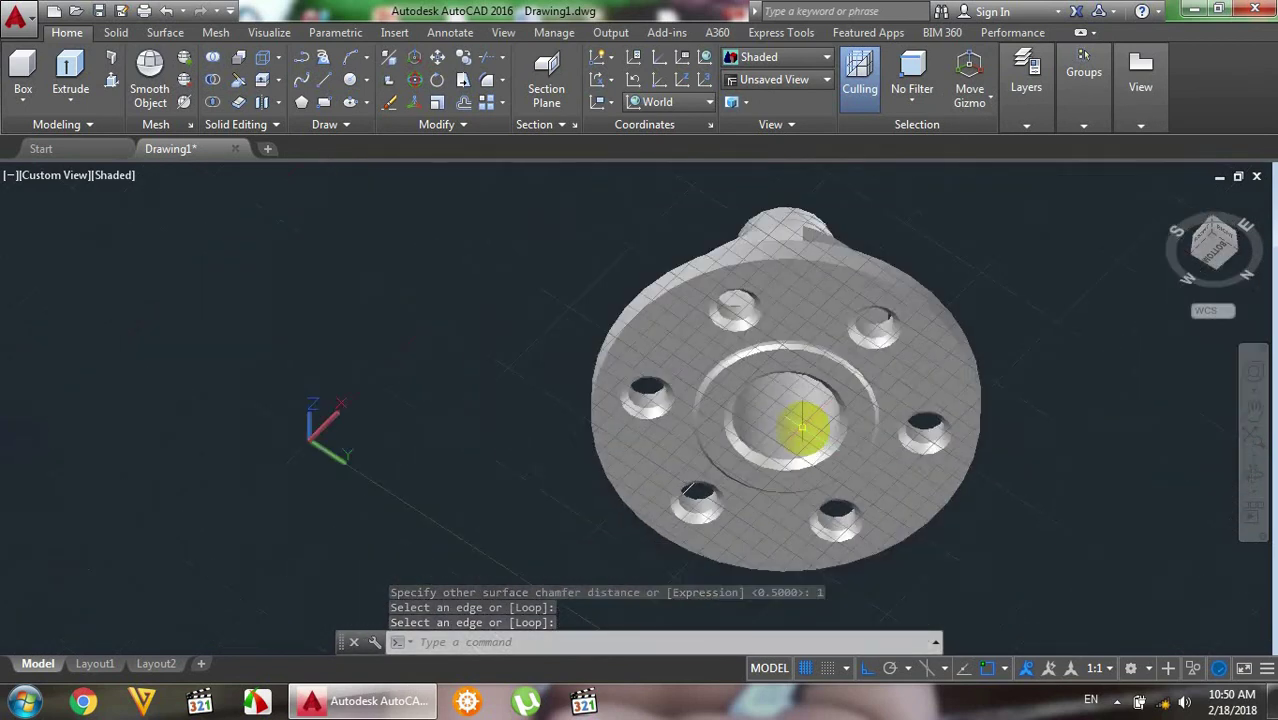
pyautogui.scroll(-1, 803, 428)
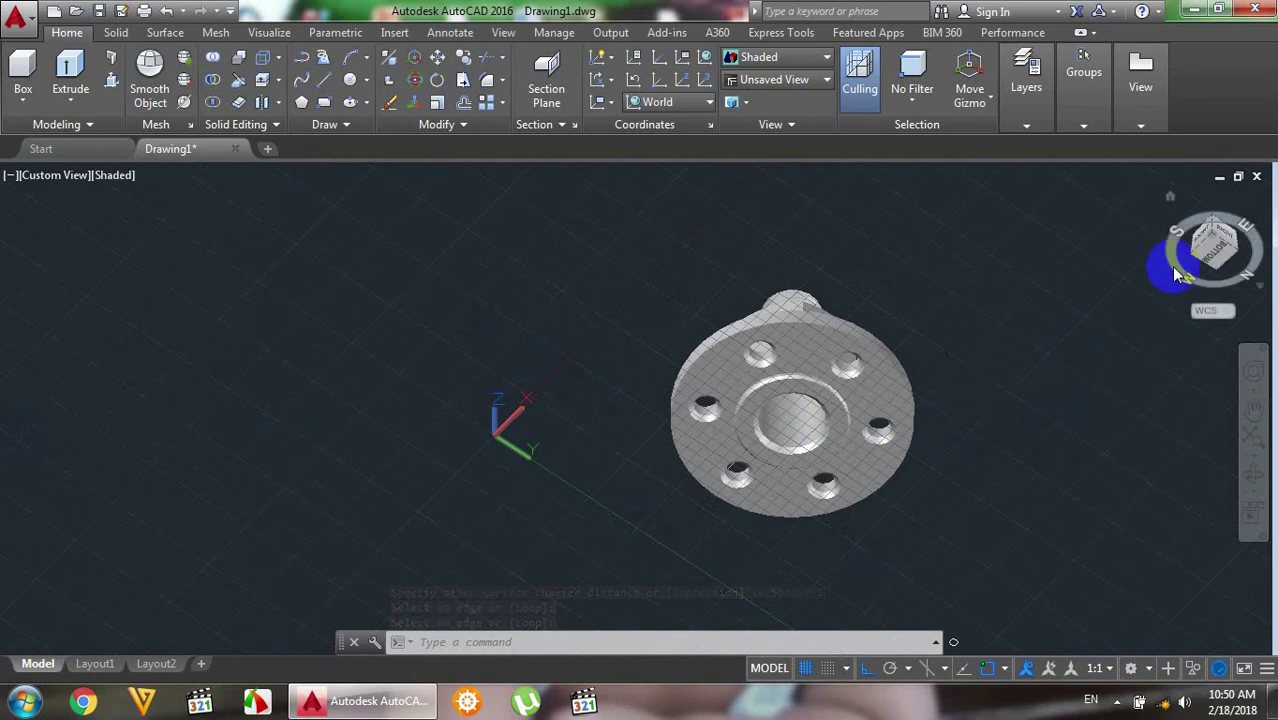
# - Orbit the model and zoom in close on the hex boss and threaded stud on top
pyautogui.click(1250, 480)
pyautogui.moveTo(884, 296)
pyautogui.mouseDown()
pyautogui.moveTo(827, 300)
pyautogui.moveTo(733, 360)
pyautogui.moveTo(831, 346)
pyautogui.moveTo(947, 468)
pyautogui.moveTo(987, 451)
pyautogui.moveTo(1007, 507)
pyautogui.moveTo(974, 430)
pyautogui.moveTo(1043, 490)
pyautogui.moveTo(827, 451)
pyautogui.mouseUp()
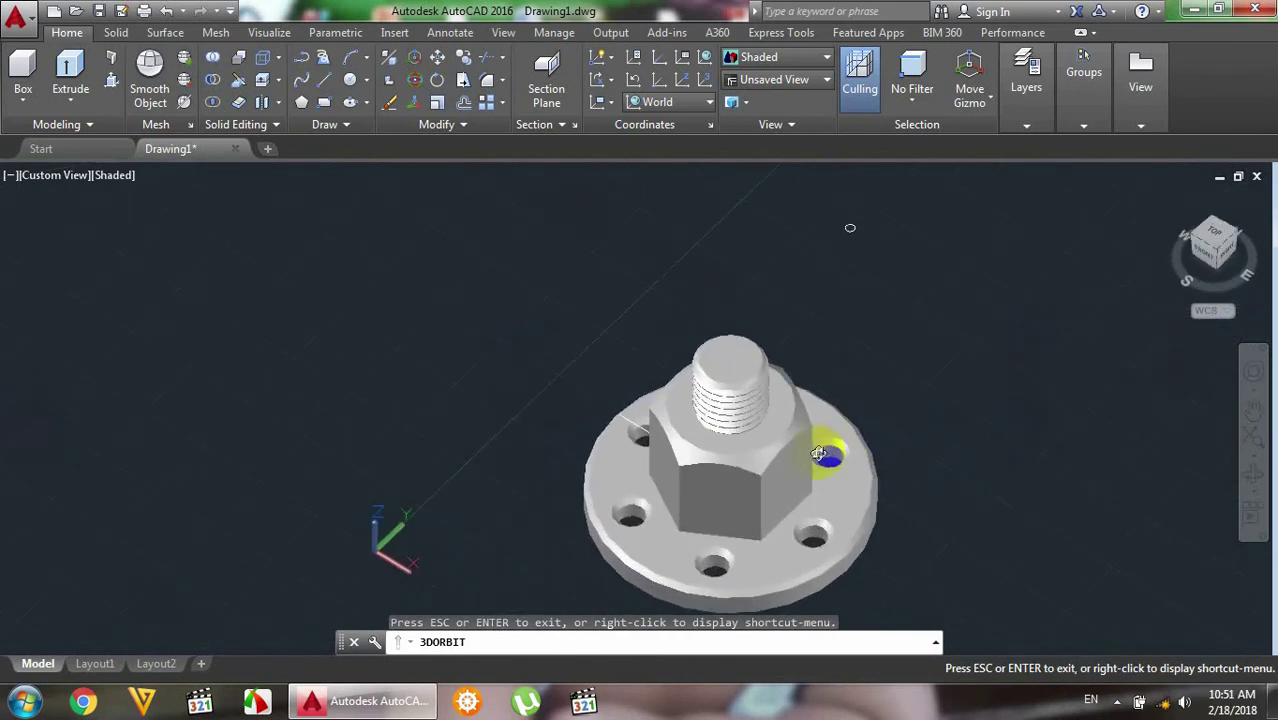
pyautogui.scroll(2, 813, 456)
pyautogui.scroll(3, 801, 459)
pyautogui.scroll(1, 801, 459)
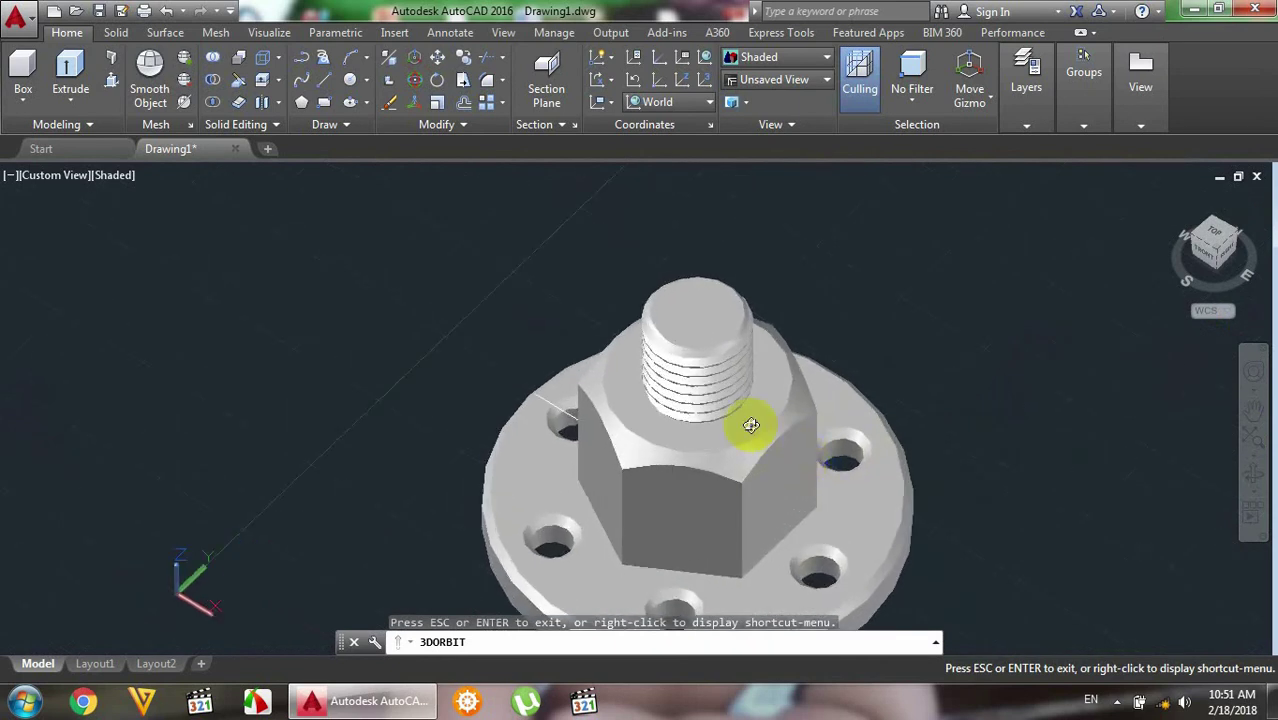
pyautogui.scroll(1, 735, 410)
pyautogui.rightClick(956, 242)
pyautogui.click(988, 250)
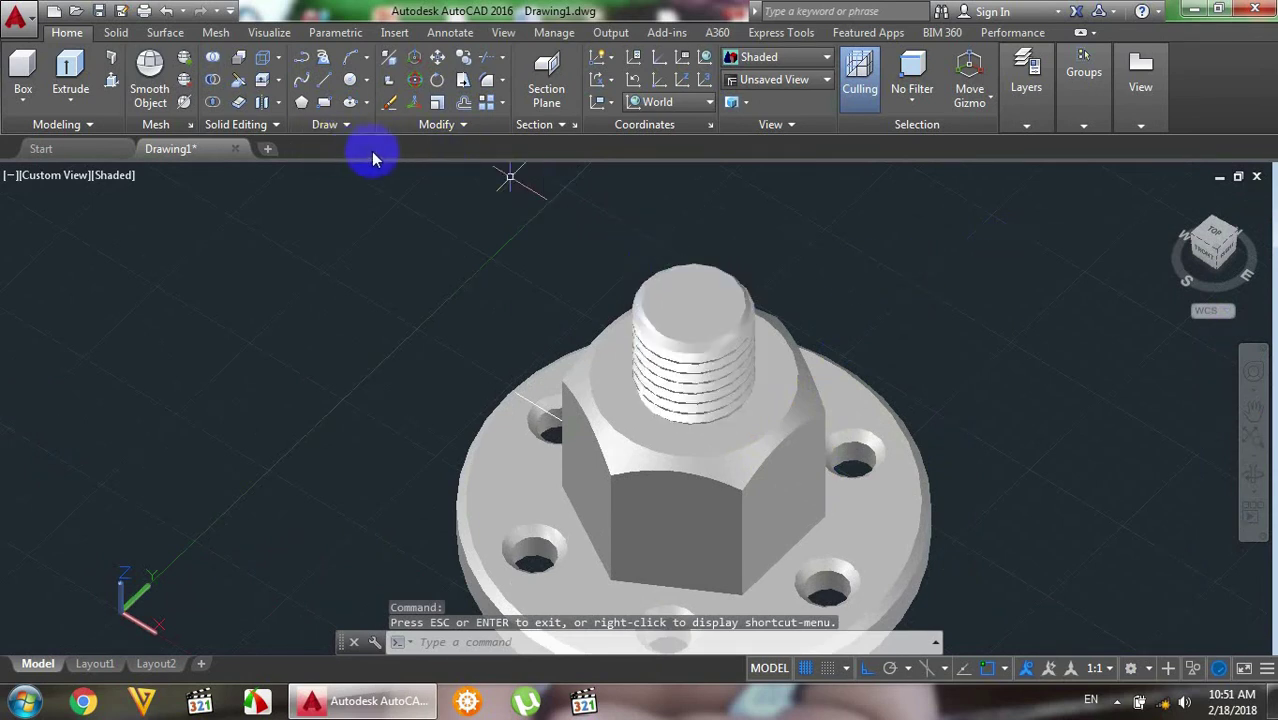
# - Centre a circle on the threaded stud's top face and give it a diameter of 6
pyautogui.click(348, 82)
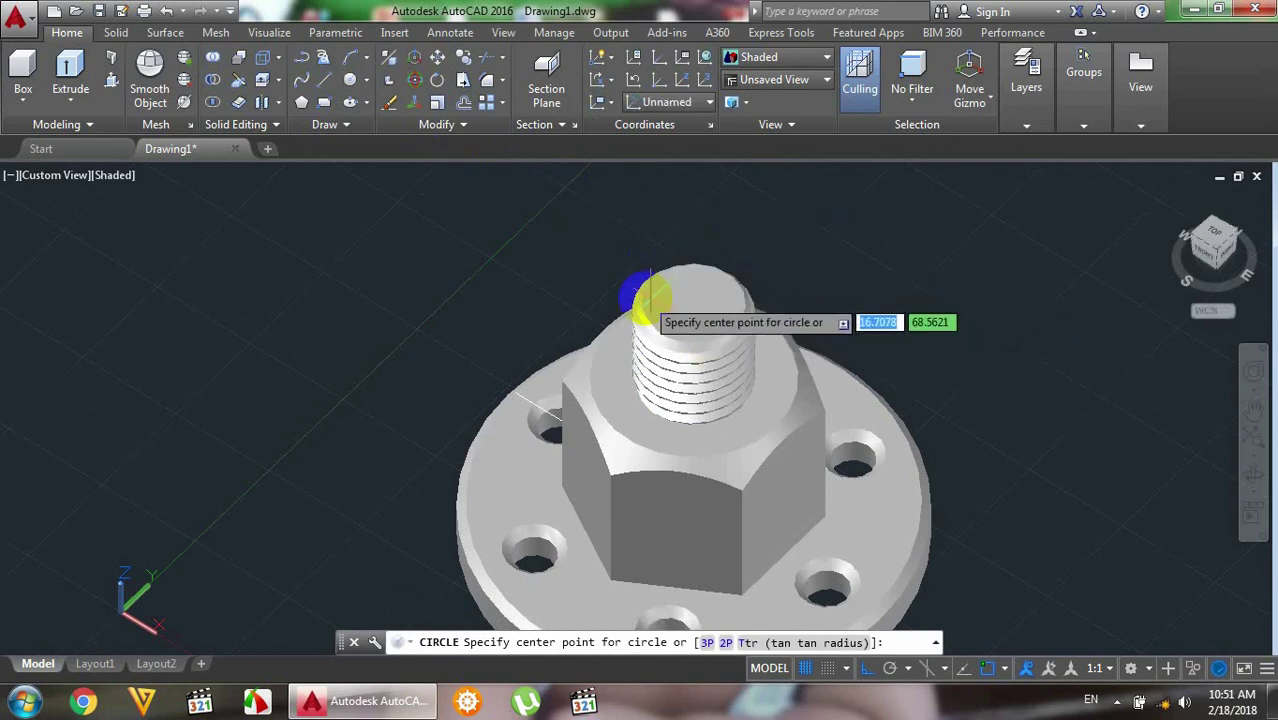
pyautogui.scroll(3, 697, 303)
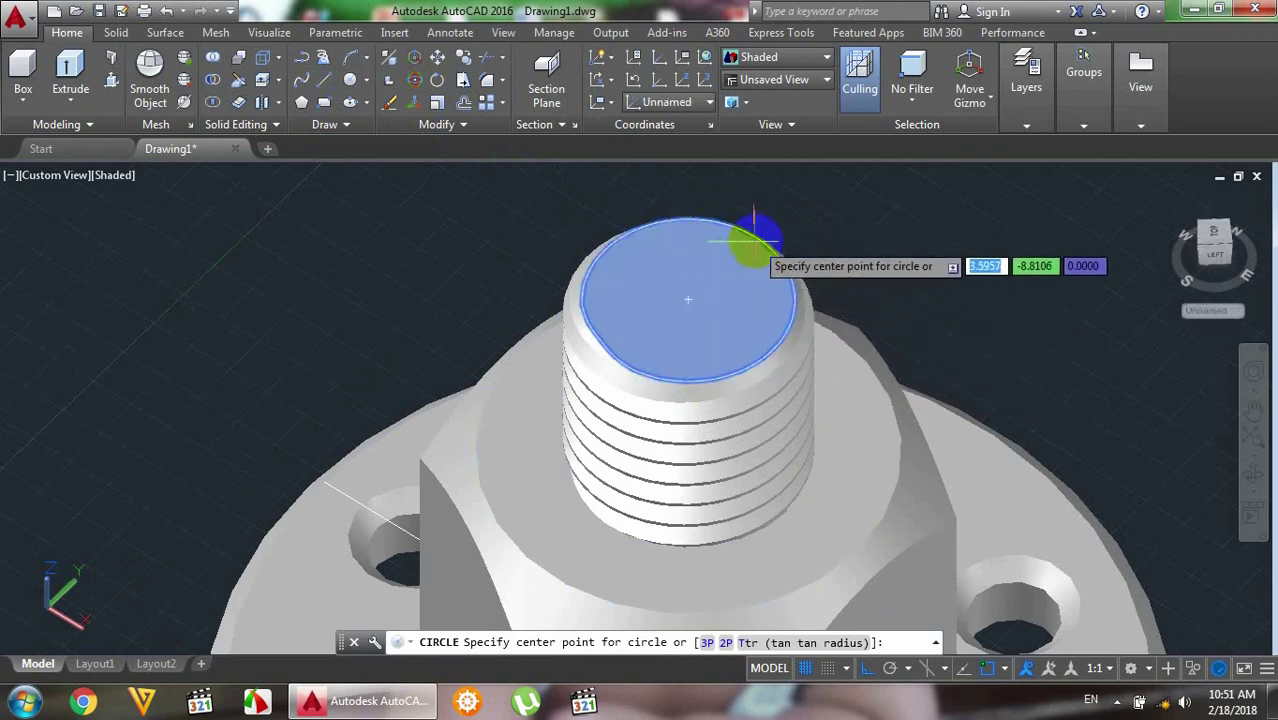
pyautogui.click(688, 300)
pyautogui.write('d')
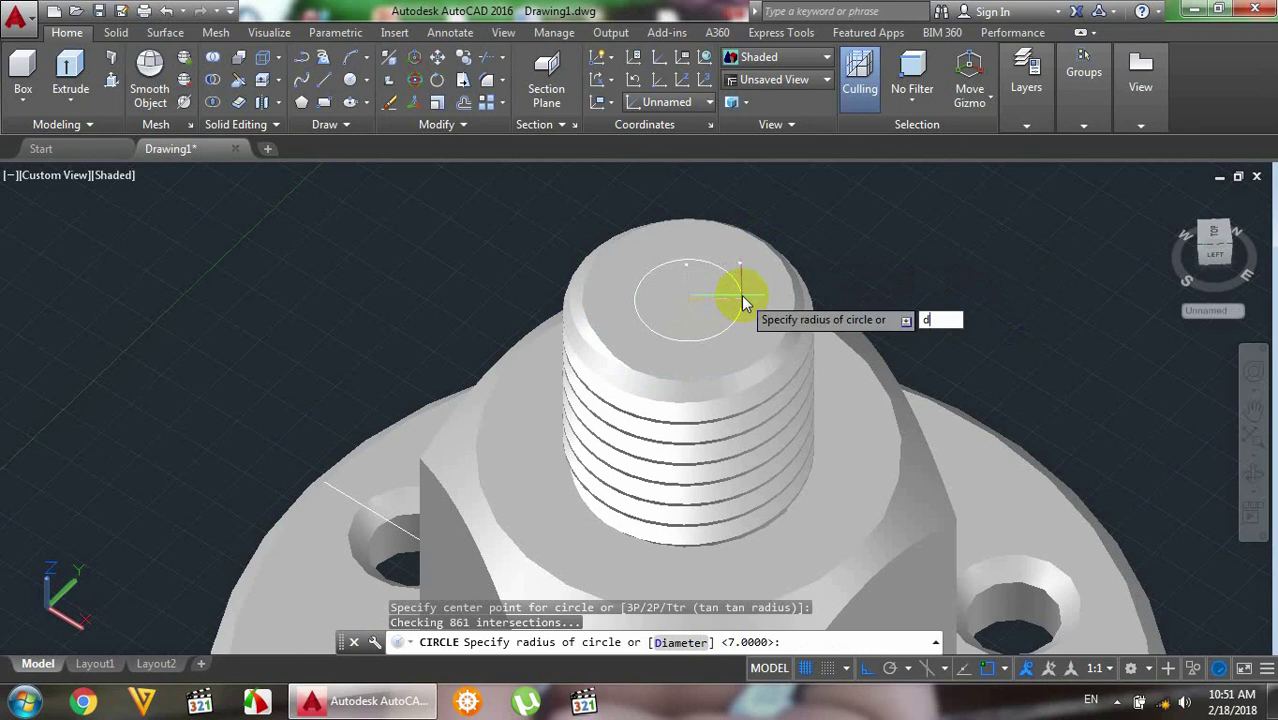
pyautogui.press('Return')
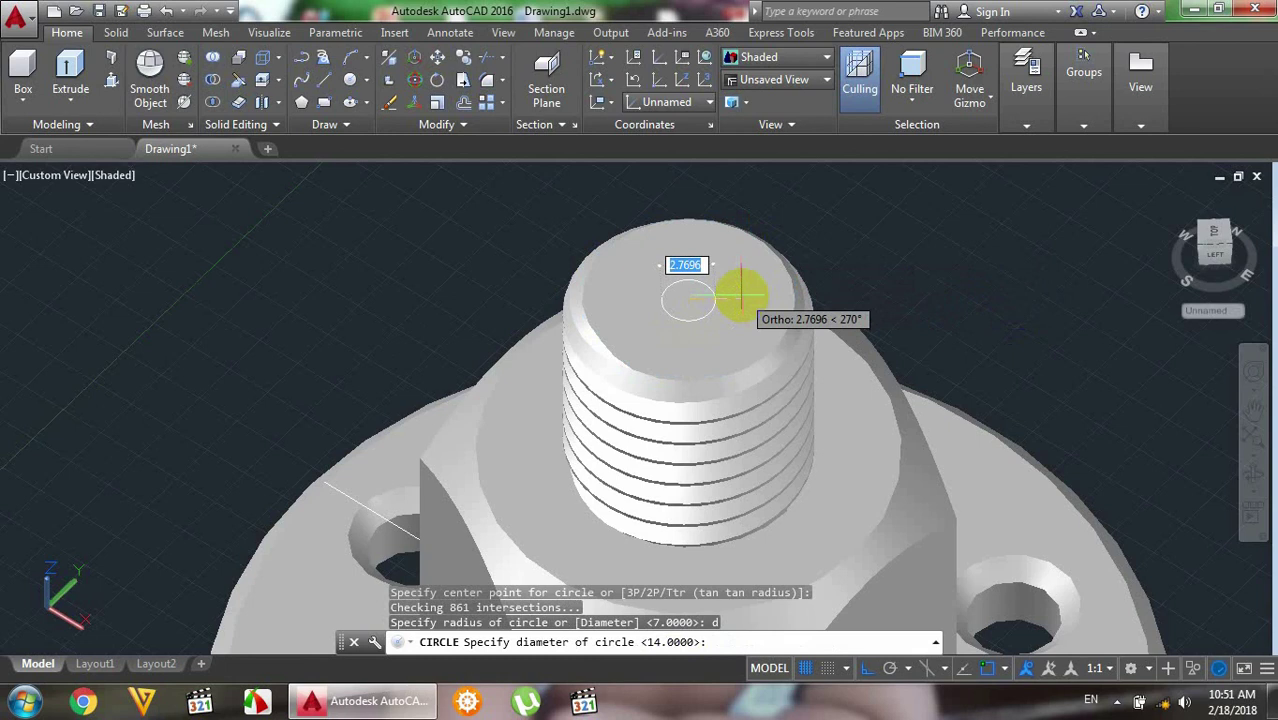
pyautogui.write('6')
pyautogui.press('Return')
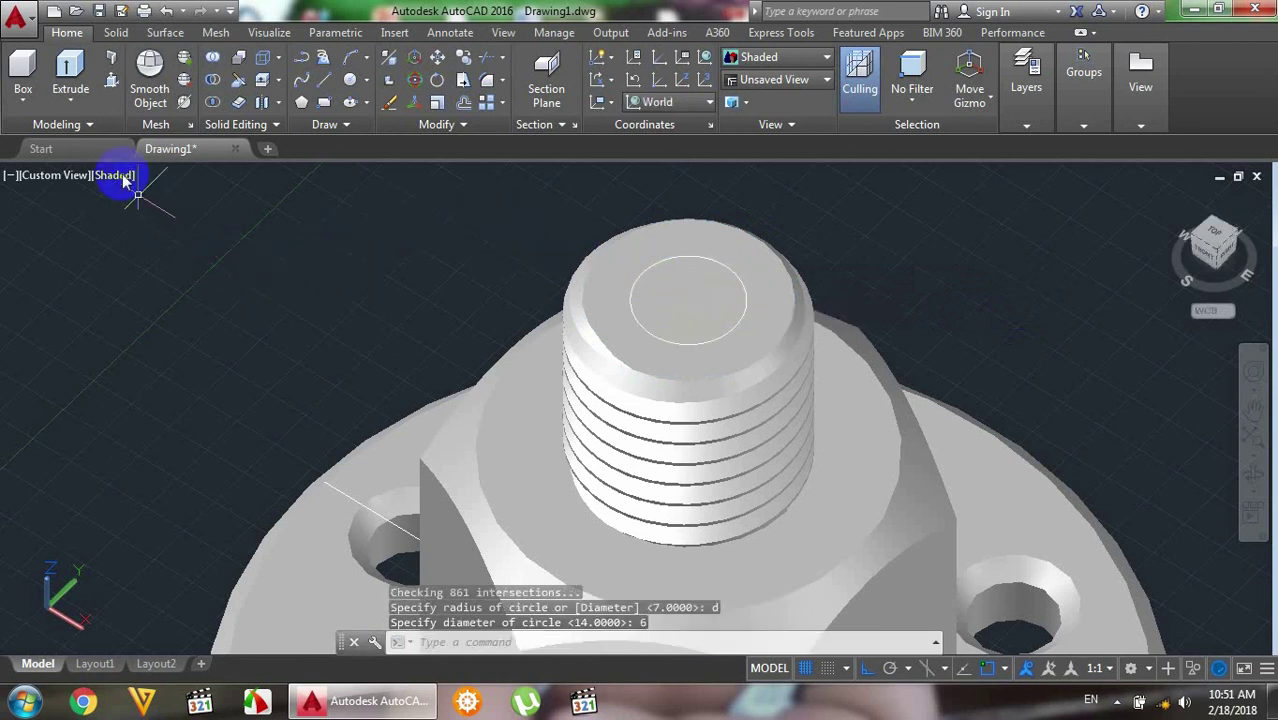
# - Extrude the diameter-6 circle on the stud into a cylinder 18 high
pyautogui.click(80, 80)
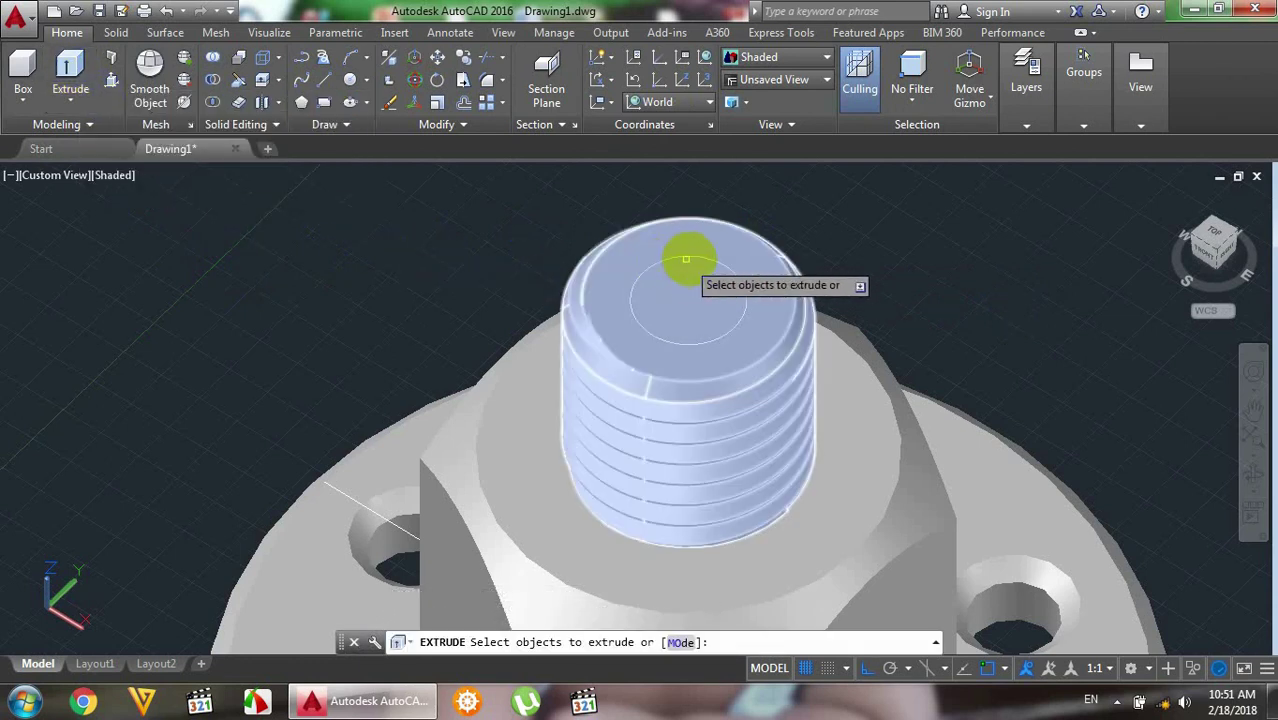
pyautogui.click(745, 287)
pyautogui.rightClick(757, 305)
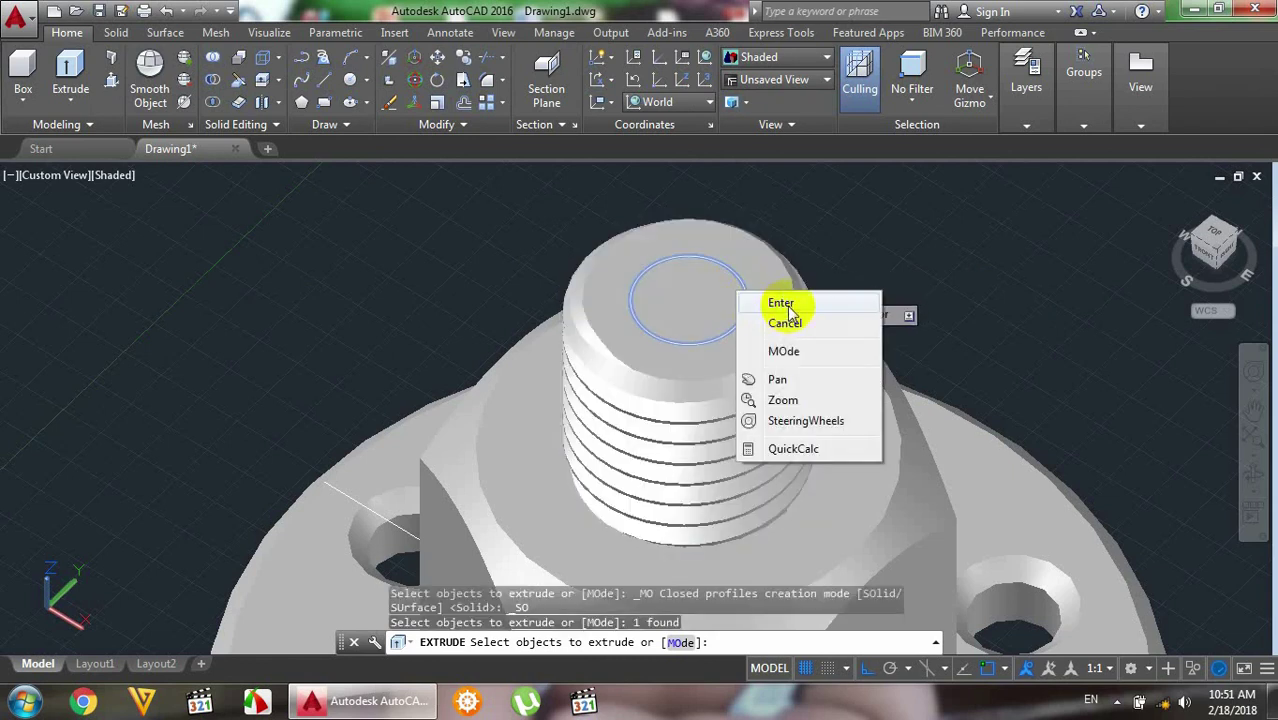
pyautogui.click(785, 303)
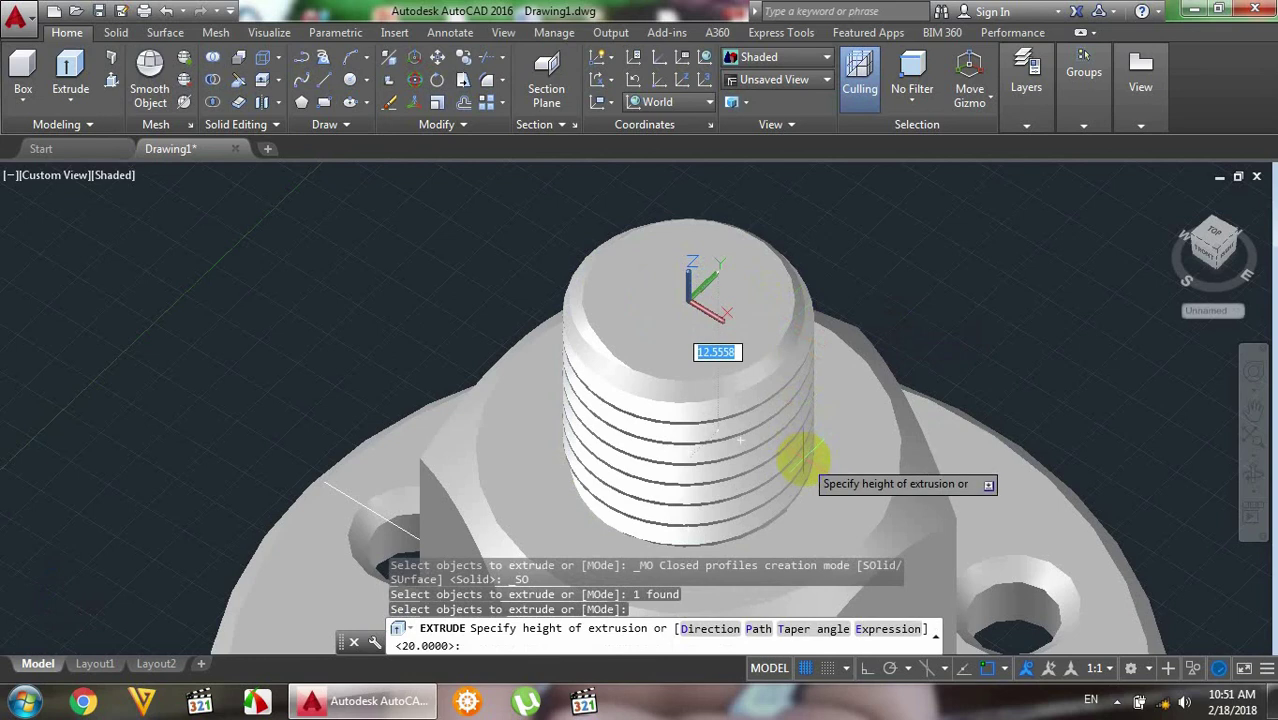
pyautogui.write('1')
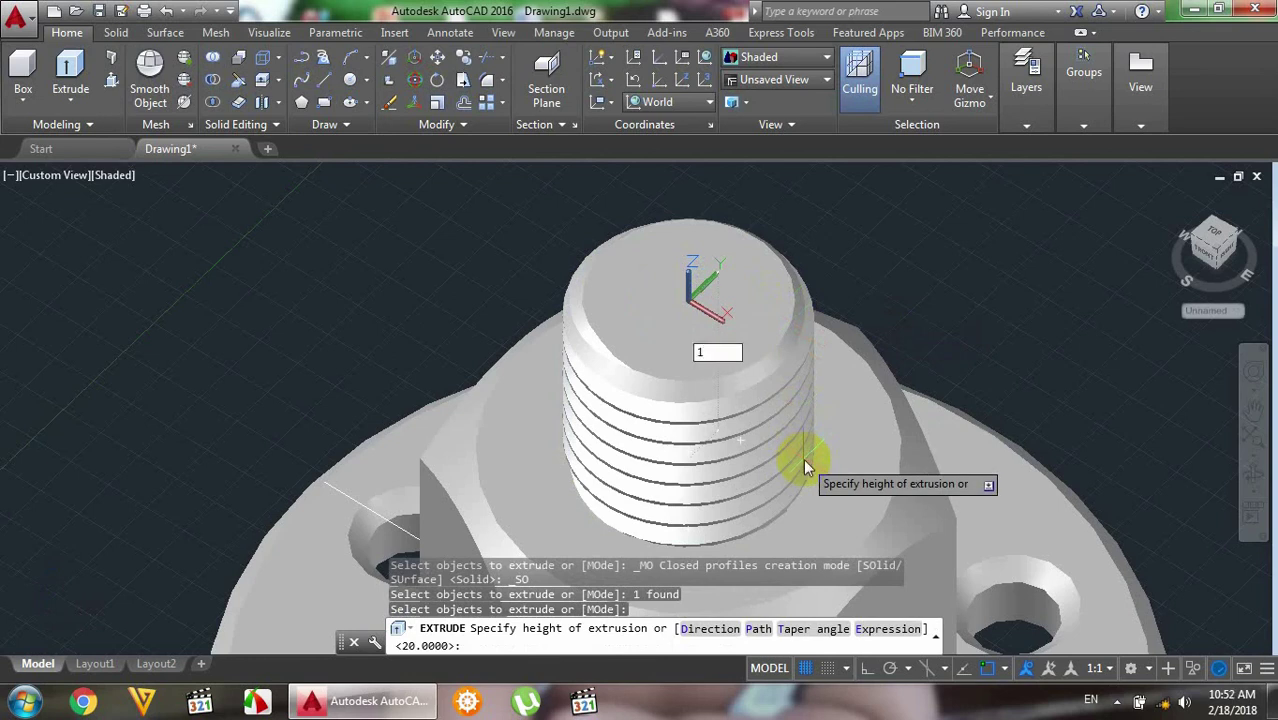
pyautogui.write('8')
pyautogui.press('Return')
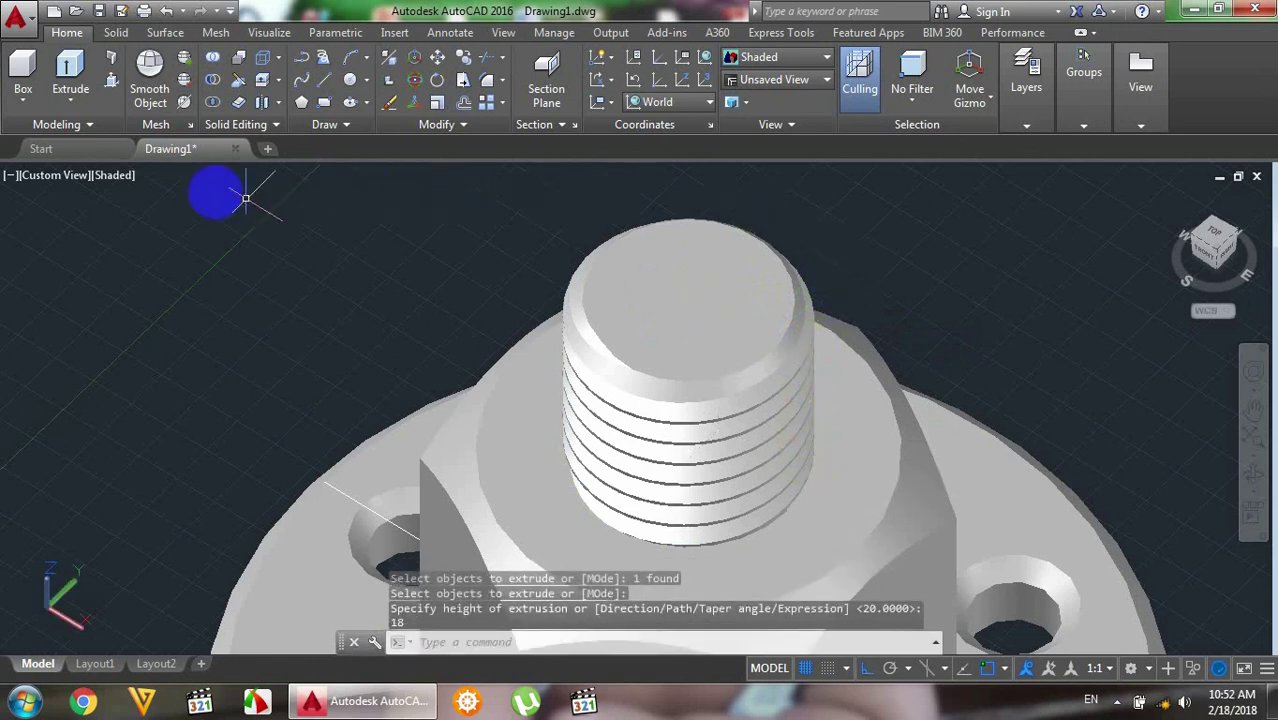
# - Subtract the new cylinder from the threaded stud and flange body
pyautogui.click(213, 82)
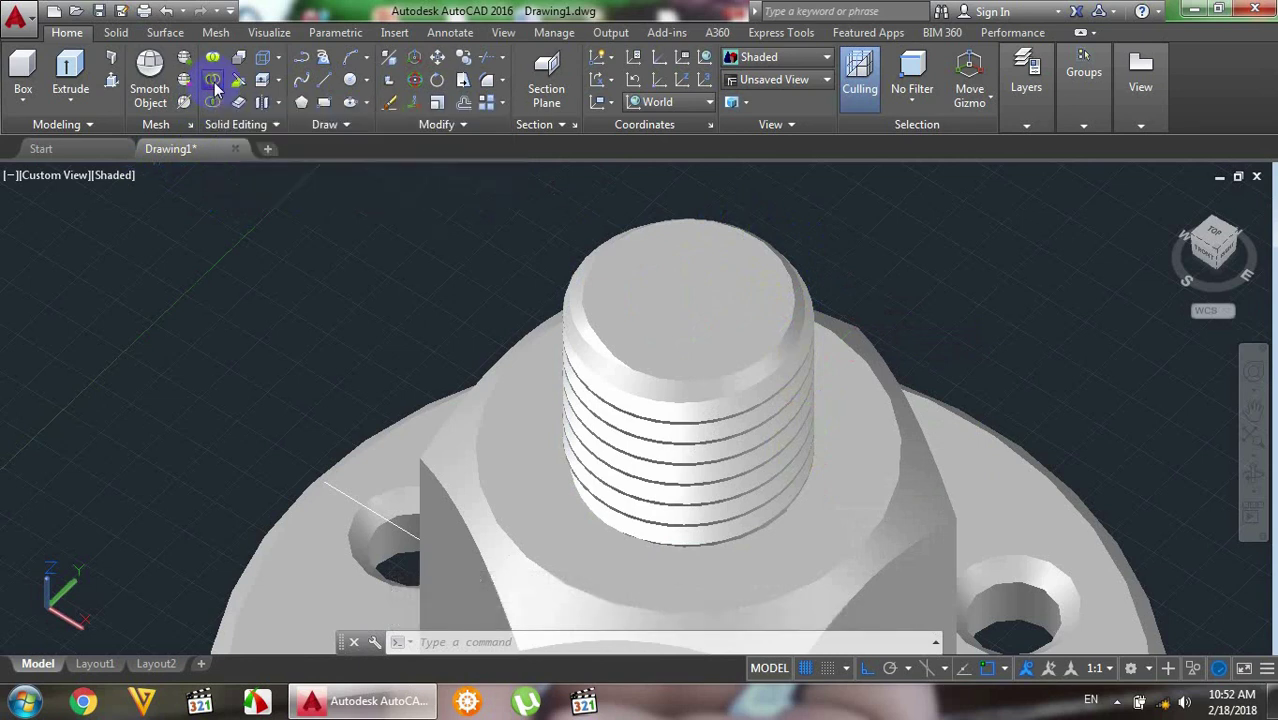
pyautogui.click(577, 321)
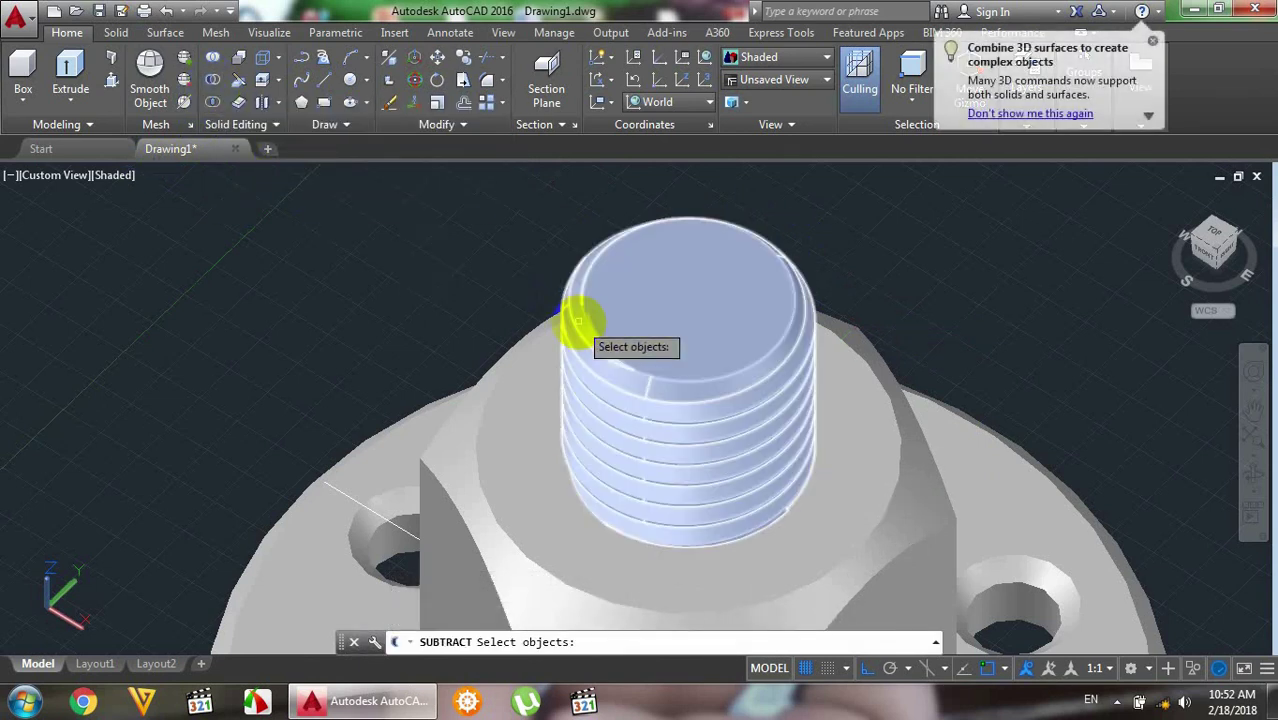
pyautogui.click(504, 396)
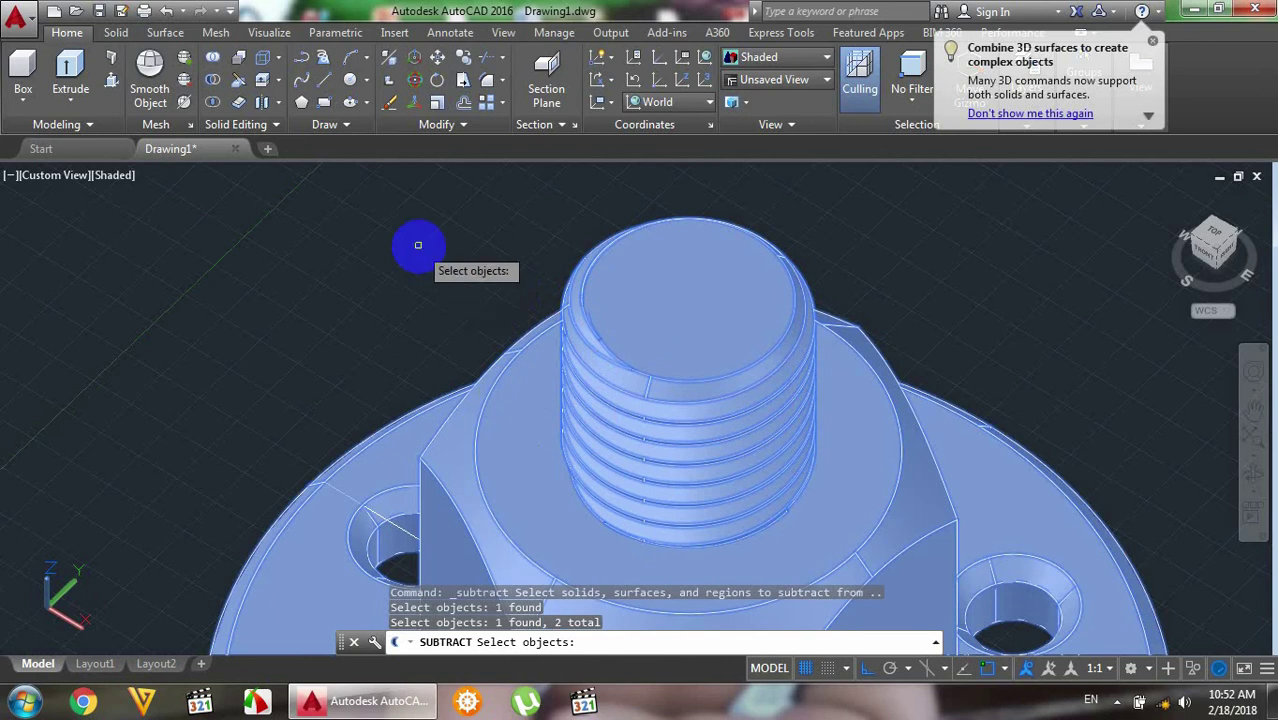
pyautogui.rightClick(430, 248)
pyautogui.click(693, 291)
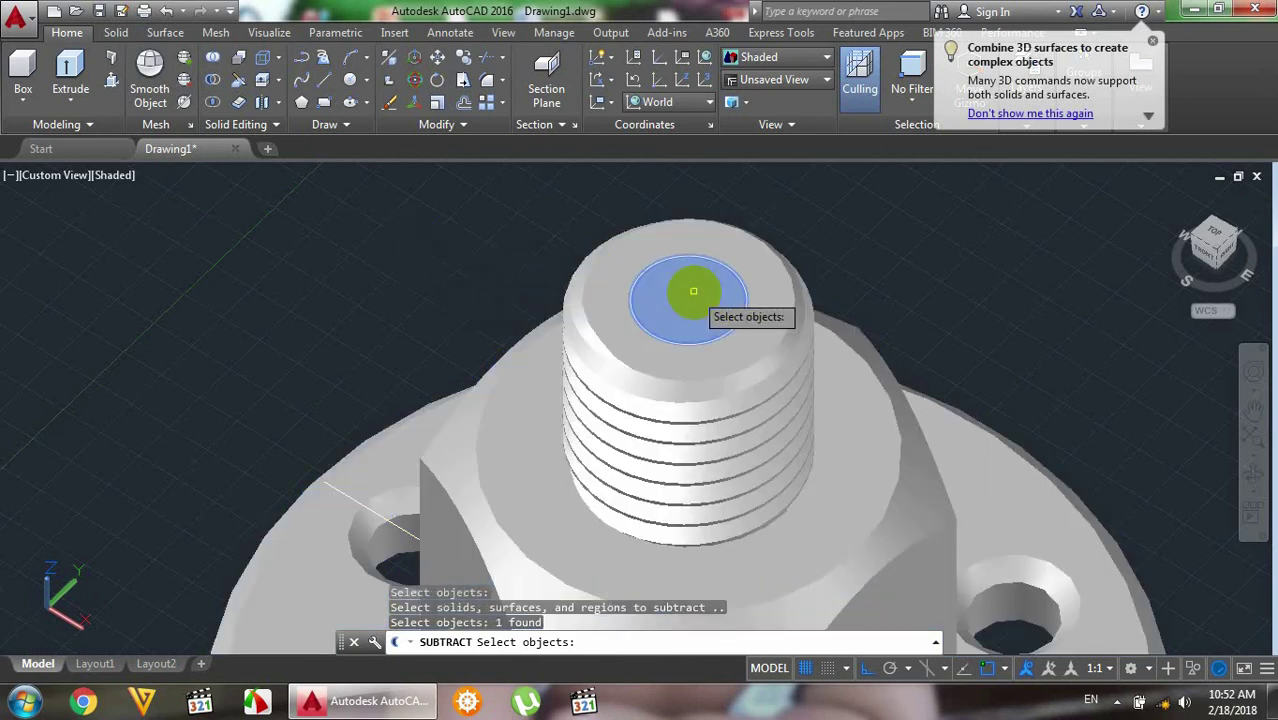
pyautogui.rightClick(693, 292)
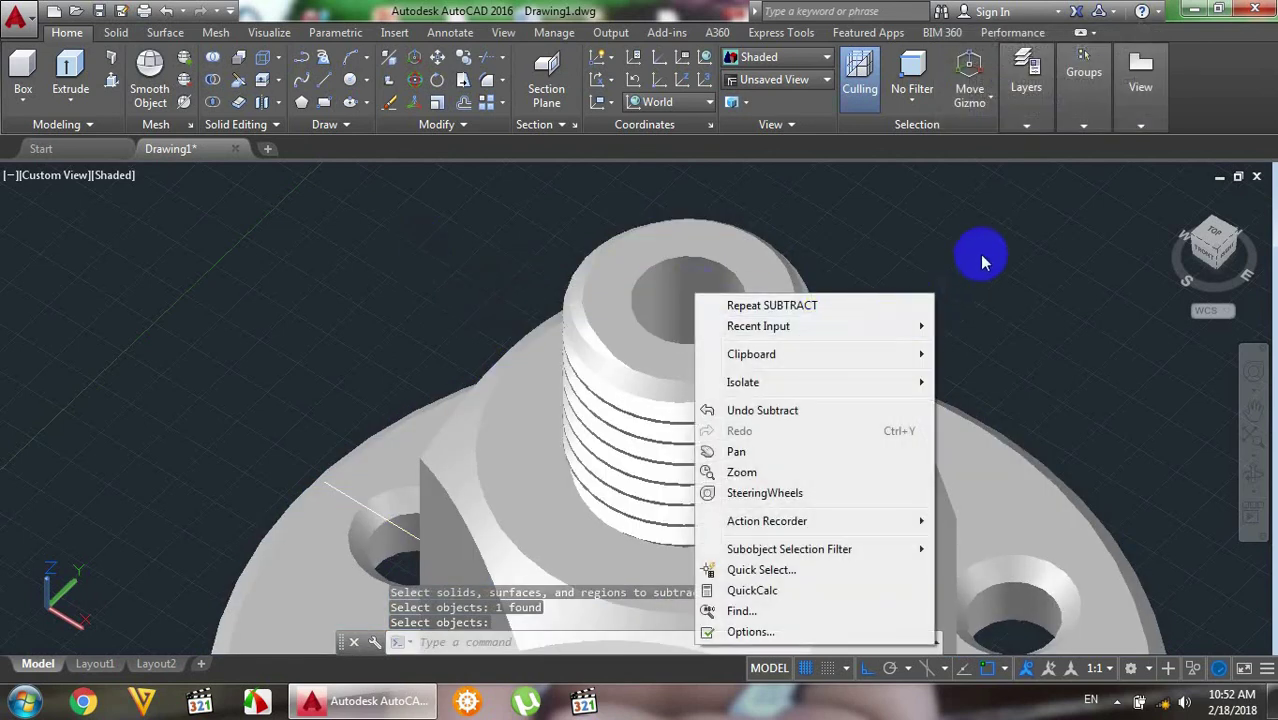
pyautogui.click(980, 250)
pyautogui.press('Escape')
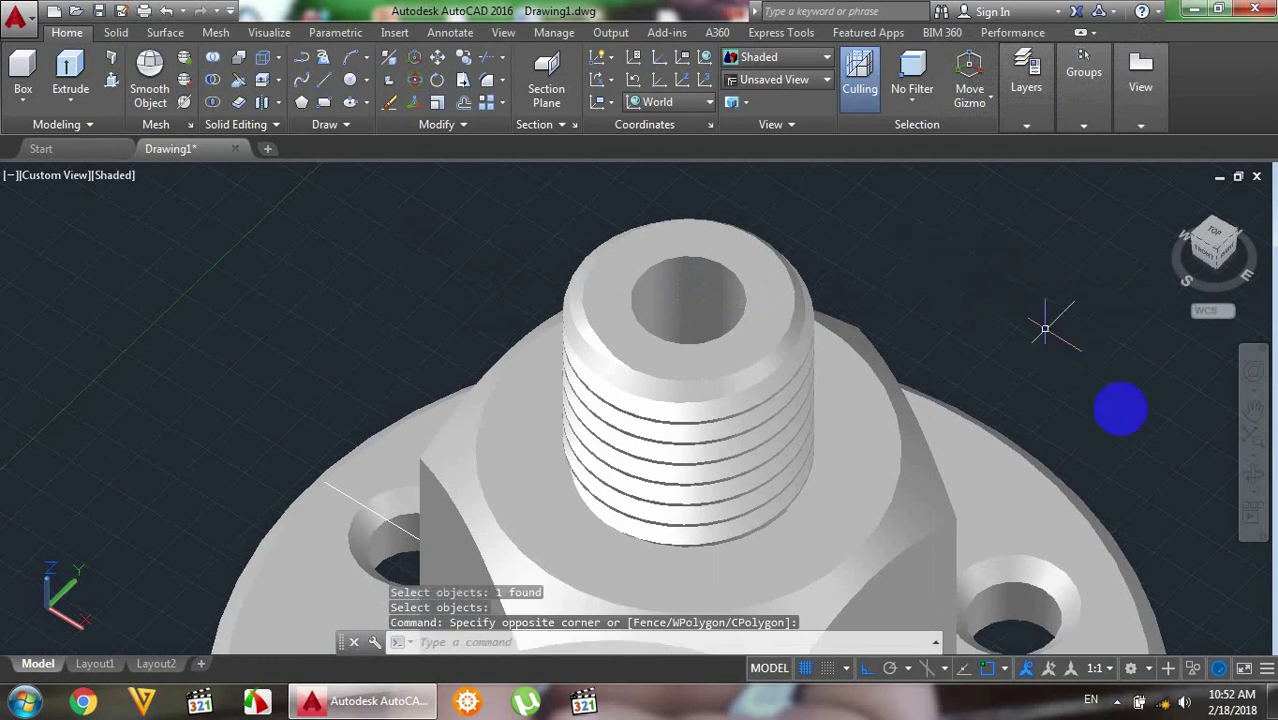
pyautogui.click(1254, 475)
# - Undo the last orbit and the subtraction, restoring the solid stud with its diameter-6 circle
pyautogui.moveTo(941, 294)
pyautogui.mouseDown()
pyautogui.moveTo(953, 331)
pyautogui.moveTo(944, 244)
pyautogui.moveTo(930, 254)
pyautogui.moveTo(887, 231)
pyautogui.moveTo(898, 297)
pyautogui.moveTo(856, 329)
pyautogui.moveTo(759, 302)
pyautogui.moveTo(645, 294)
pyautogui.moveTo(559, 357)
pyautogui.moveTo(556, 331)
pyautogui.moveTo(555, 367)
pyautogui.moveTo(588, 288)
pyautogui.moveTo(531, 405)
pyautogui.moveTo(669, 302)
pyautogui.moveTo(676, 374)
pyautogui.moveTo(688, 248)
pyautogui.moveTo(679, 308)
pyautogui.moveTo(682, 270)
pyautogui.moveTo(713, 429)
pyautogui.moveTo(633, 306)
pyautogui.moveTo(556, 371)
pyautogui.moveTo(652, 423)
pyautogui.moveTo(725, 365)
pyautogui.moveTo(762, 417)
pyautogui.moveTo(622, 322)
pyautogui.moveTo(513, 339)
pyautogui.moveTo(602, 428)
pyautogui.moveTo(681, 372)
pyautogui.mouseUp()
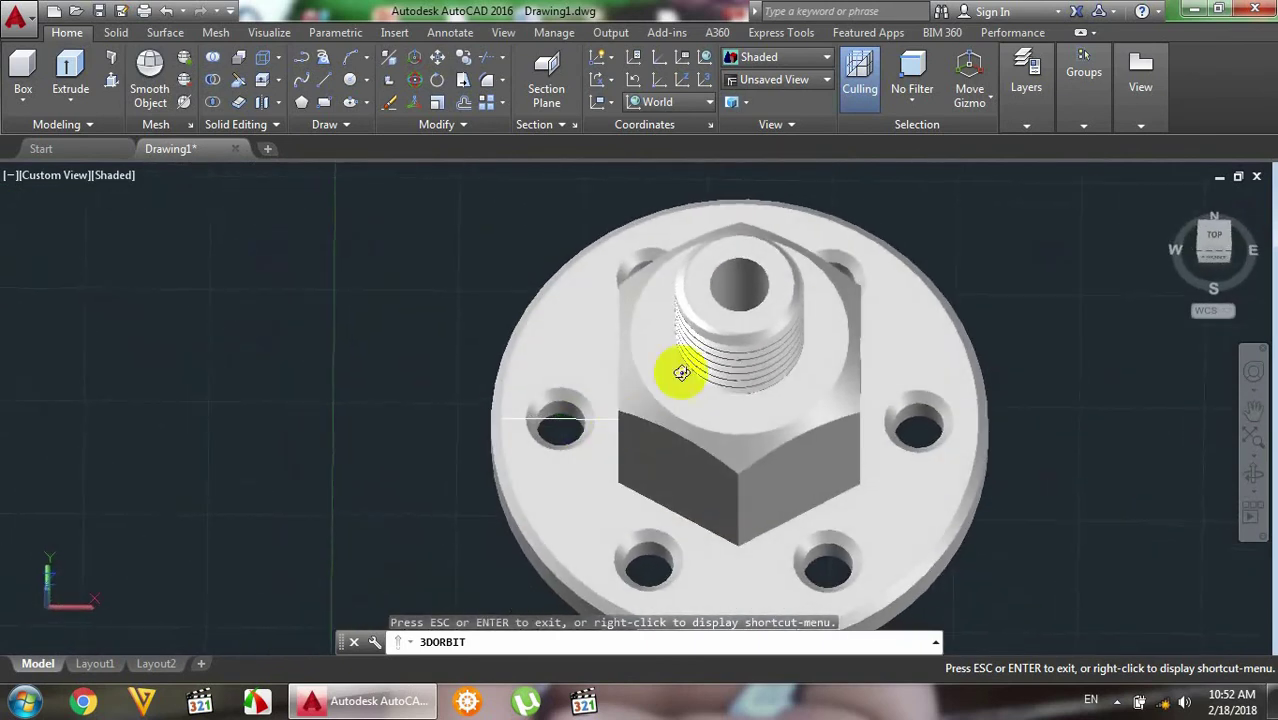
pyautogui.rightClick(993, 217)
pyautogui.click(1030, 227)
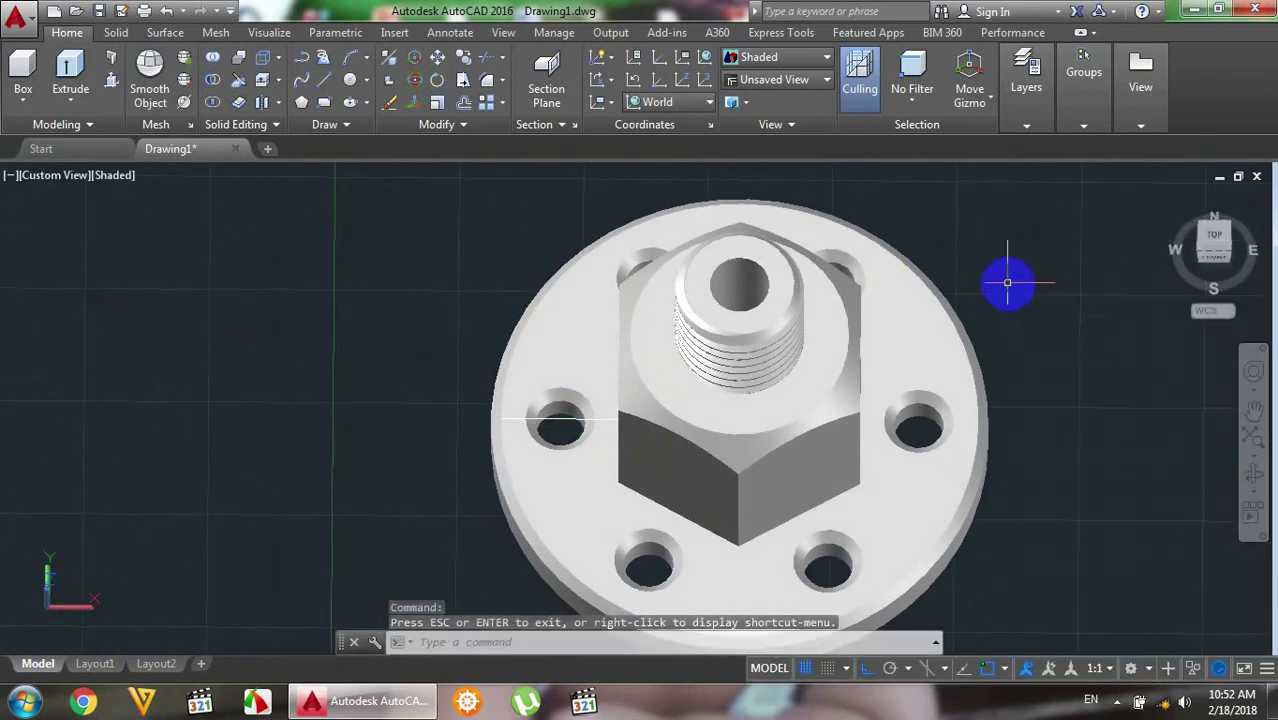
pyautogui.hotkey('ctrl', 'z')
pyautogui.hotkey('ctrl', 'z')
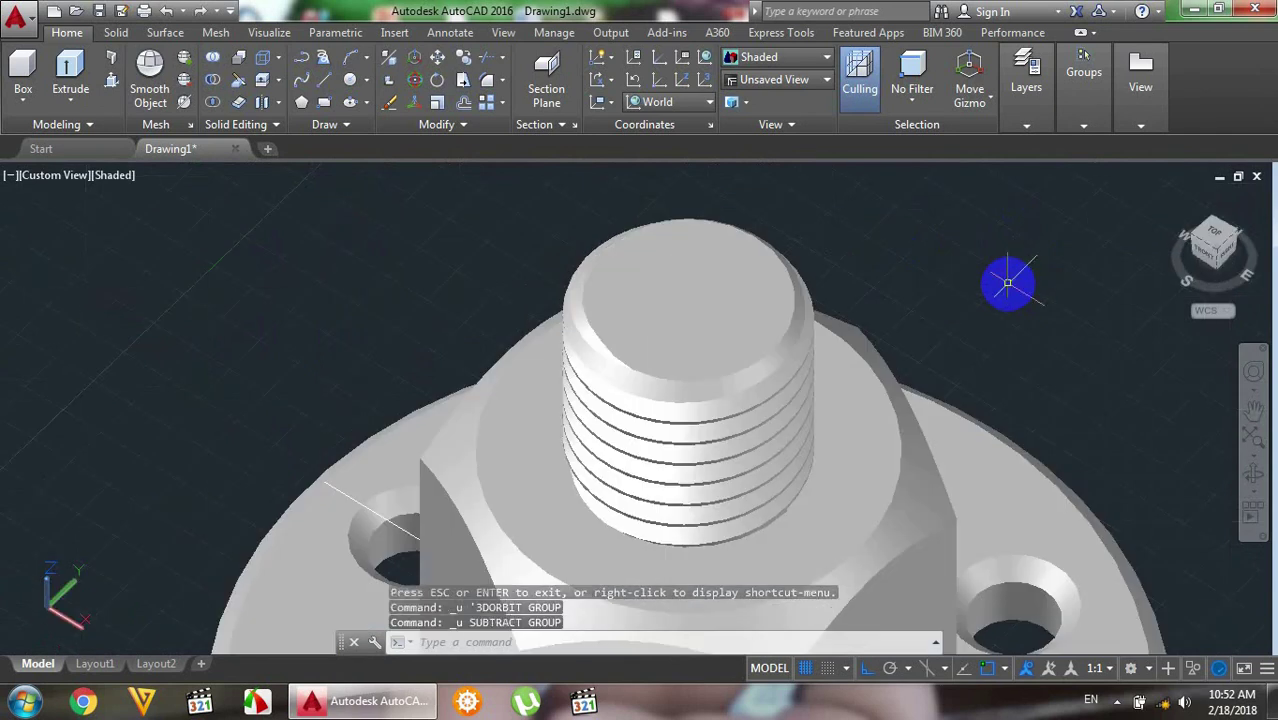
pyautogui.hotkey('ctrl', 'z')
pyautogui.click(615, 245)
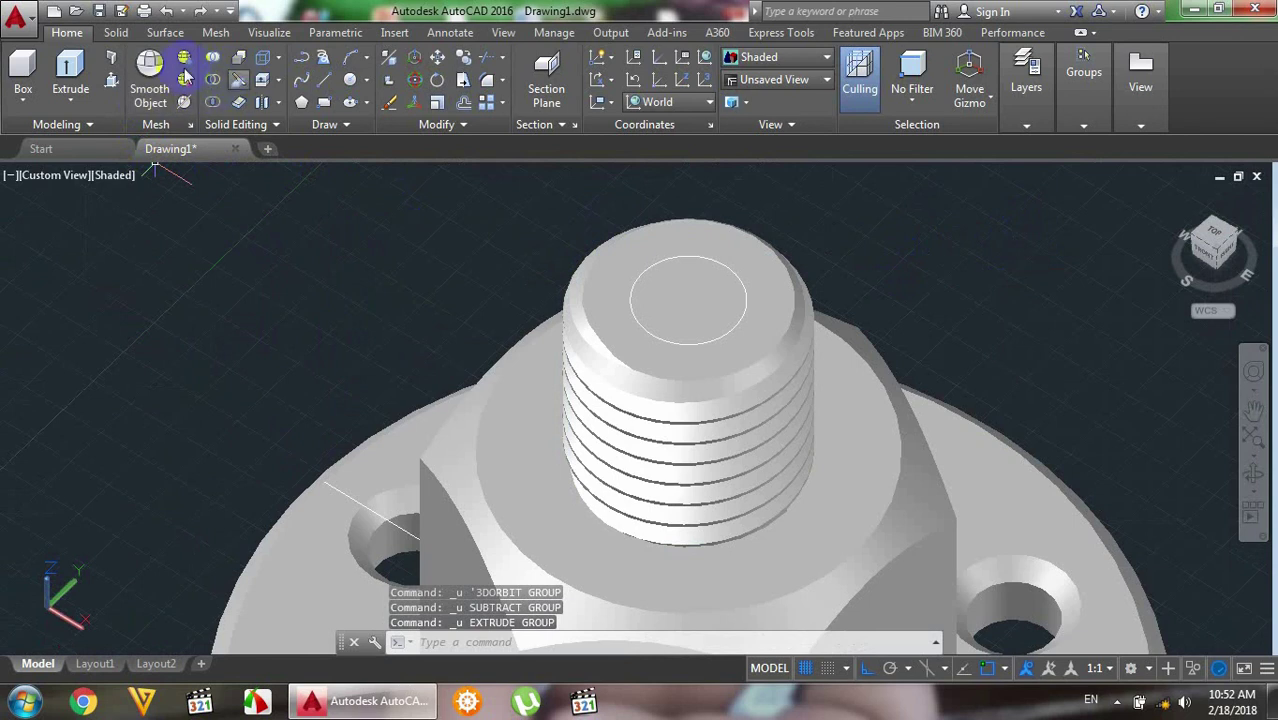
pyautogui.click(84, 65)
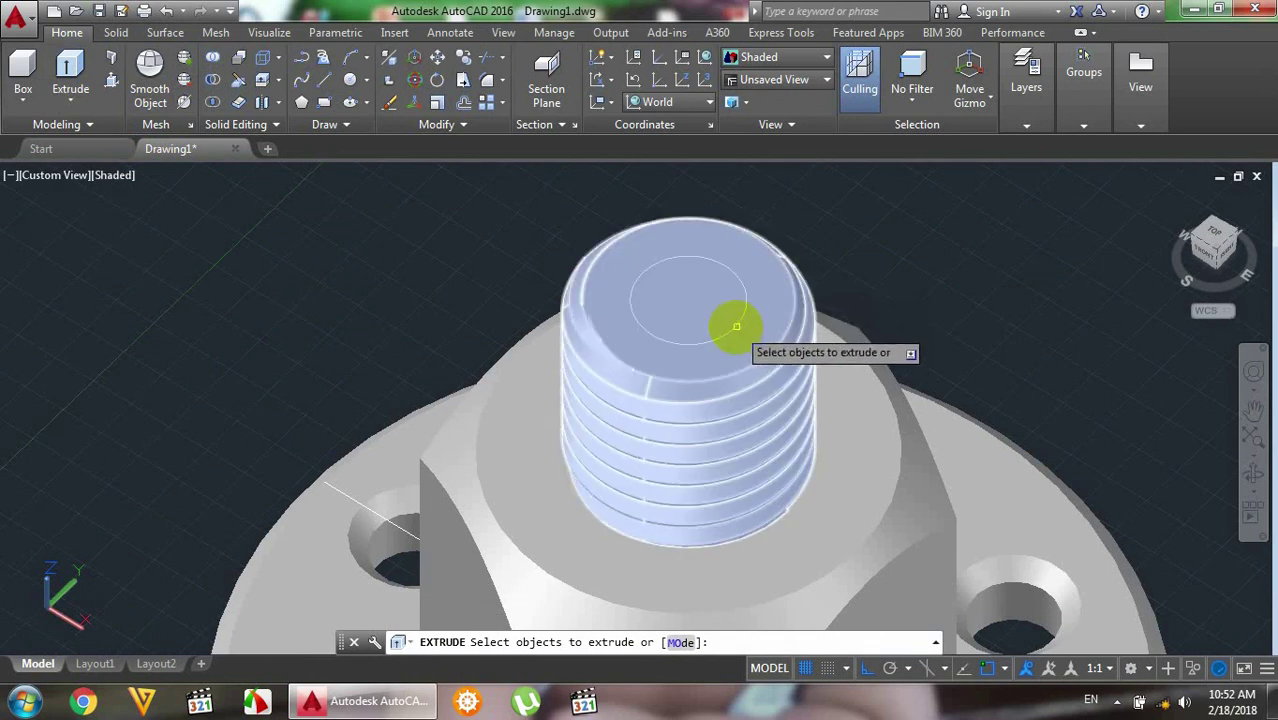
# - Extrude the inner diameter-6 circle on the stud top to a height of 25
pyautogui.click(736, 322)
pyautogui.rightClick(748, 316)
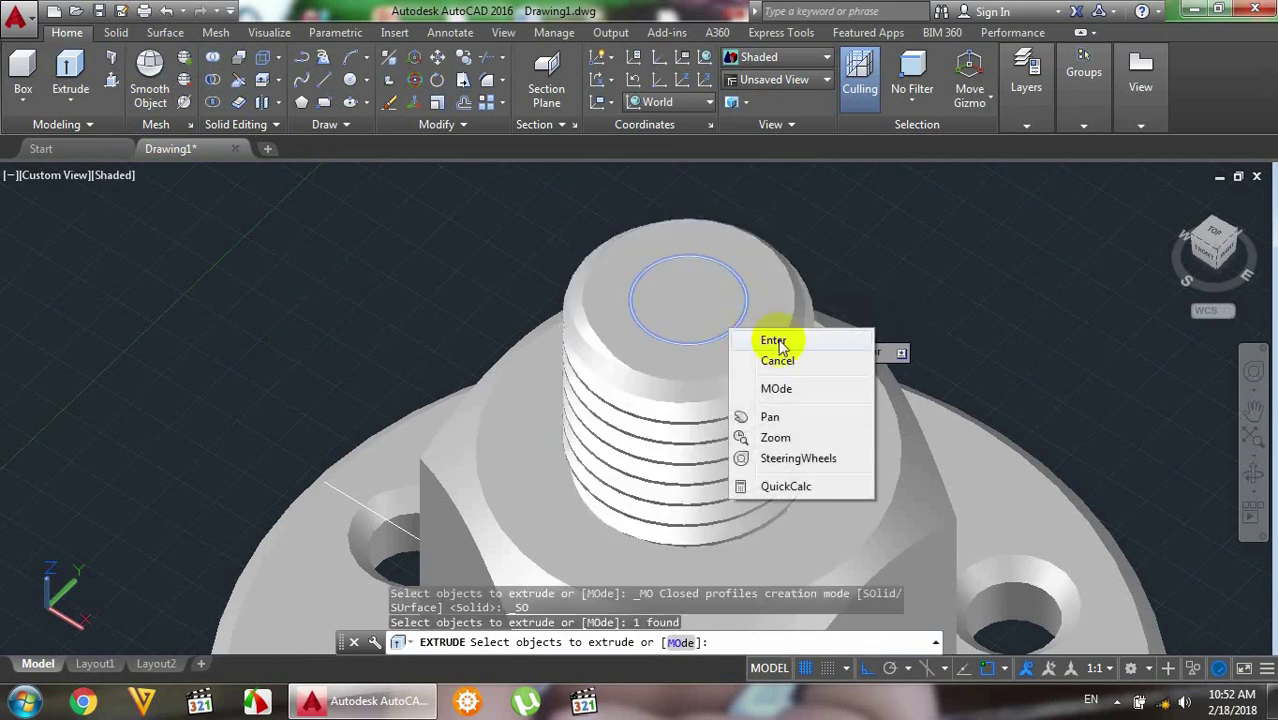
pyautogui.click(766, 340)
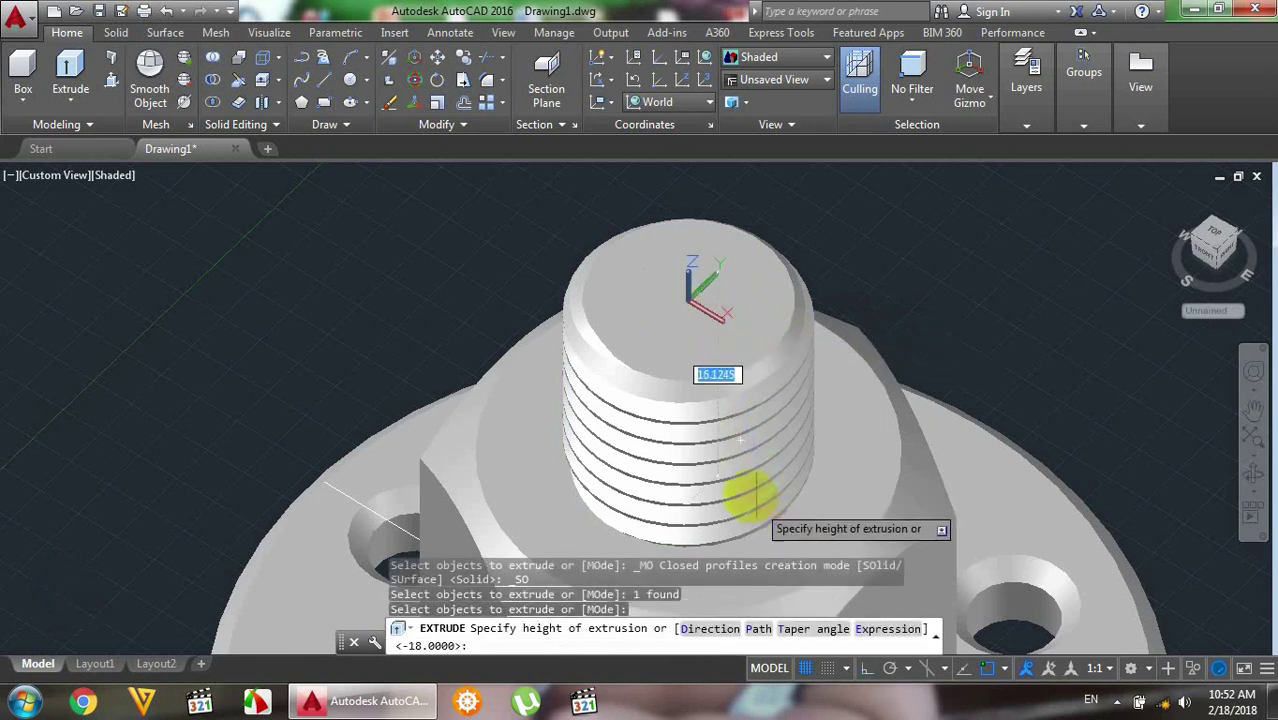
pyautogui.scroll(-2, 770, 374)
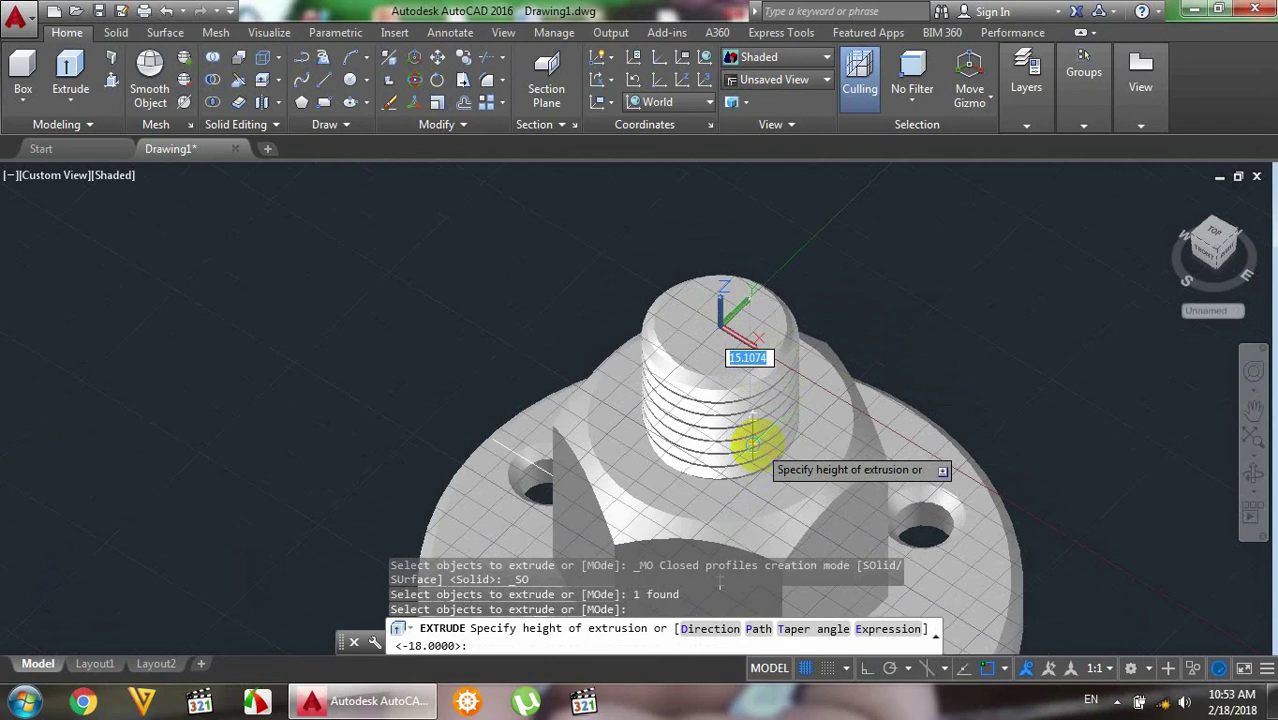
pyautogui.press('Return')
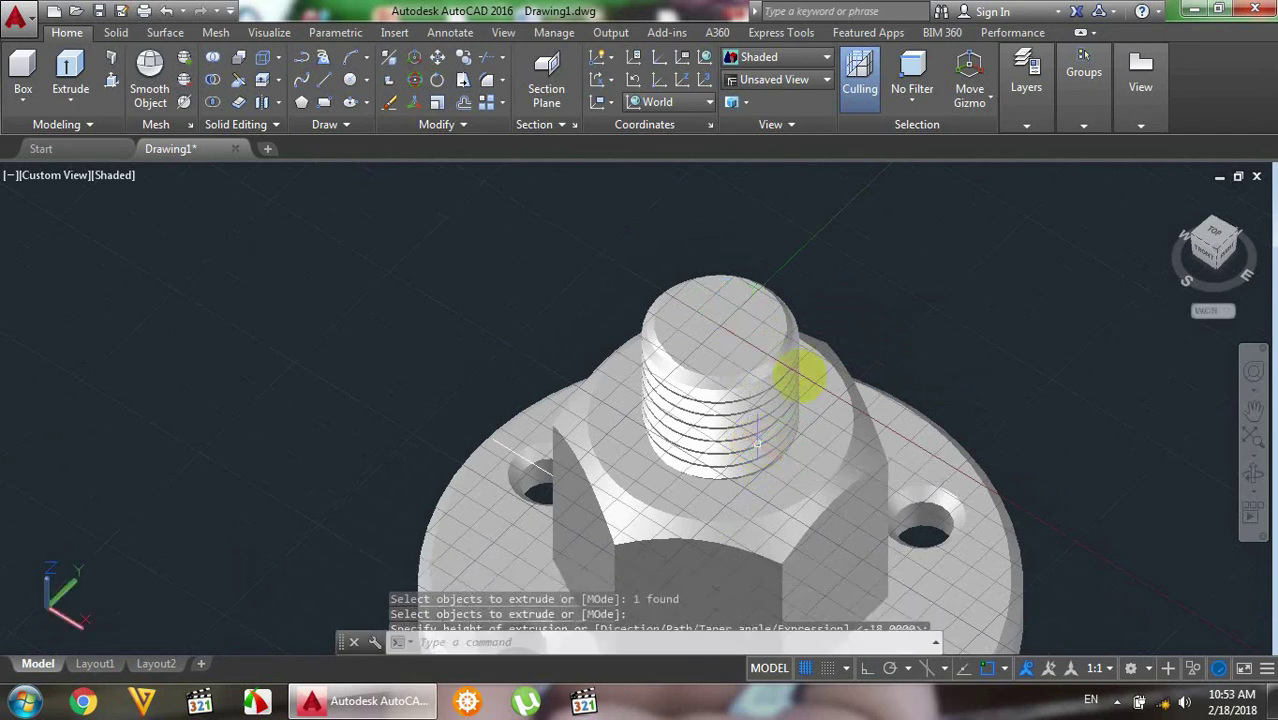
pyautogui.scroll(-3, 806, 287)
pyautogui.scroll(2, 804, 275)
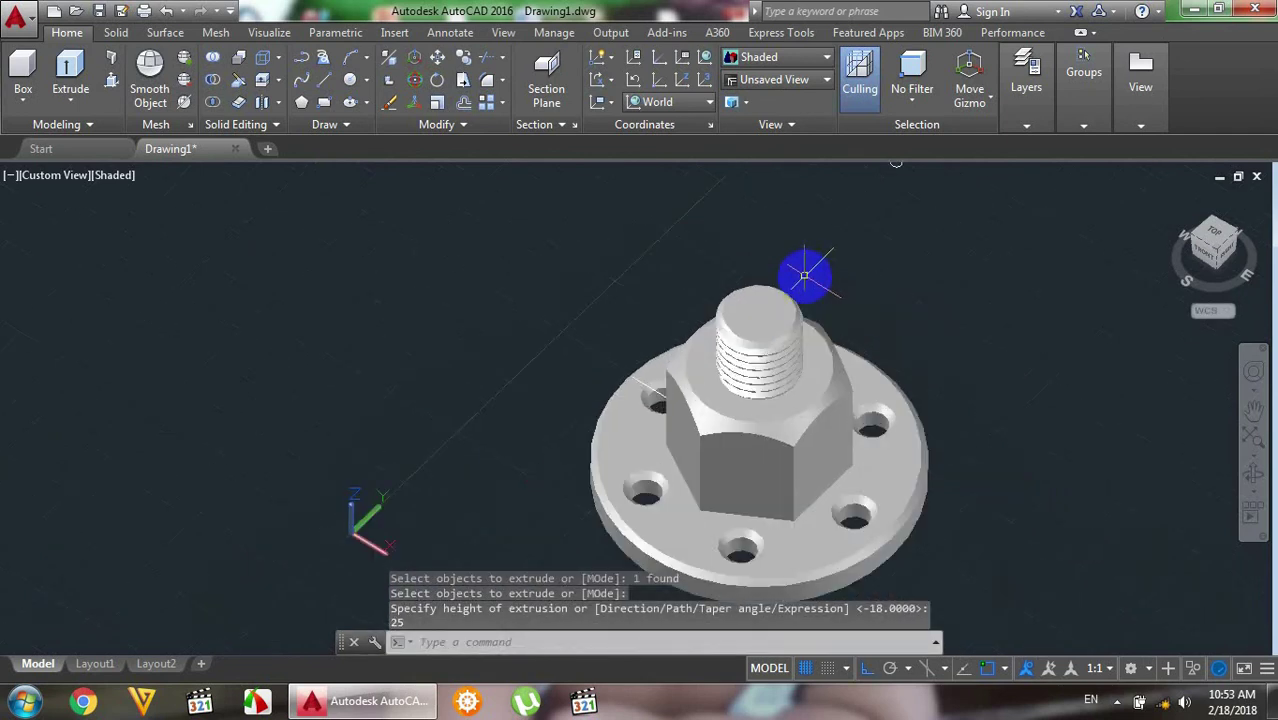
pyautogui.click(1253, 478)
pyautogui.moveTo(989, 522)
pyautogui.mouseDown()
pyautogui.moveTo(930, 236)
pyautogui.moveTo(850, 257)
pyautogui.moveTo(882, 391)
pyautogui.moveTo(845, 528)
pyautogui.moveTo(970, 520)
pyautogui.moveTo(896, 522)
pyautogui.mouseUp()
# - Subtract the 25-high cylinder from the threaded stud, hex body and flange
pyautogui.moveTo(795, 337); pyautogui.dragTo(921, 288)
pyautogui.rightClick(932, 283)
pyautogui.click(980, 293)
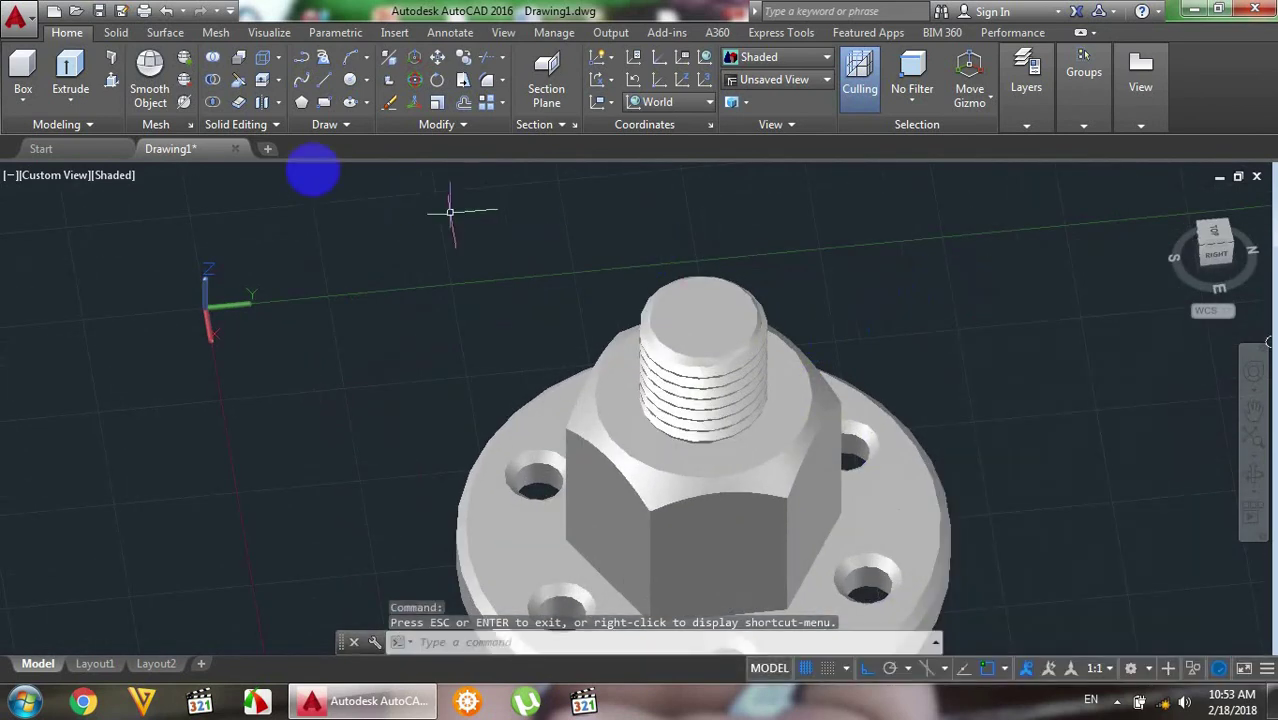
pyautogui.click(218, 86)
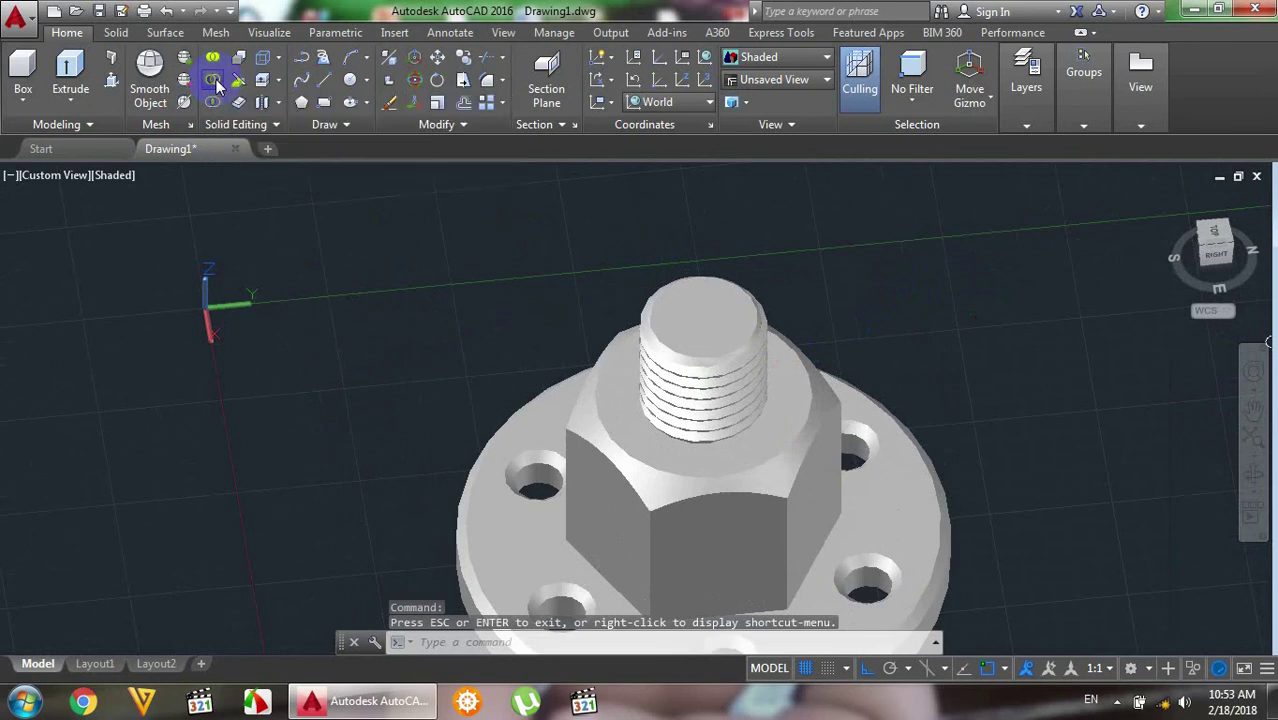
pyautogui.click(652, 378)
pyautogui.click(607, 413)
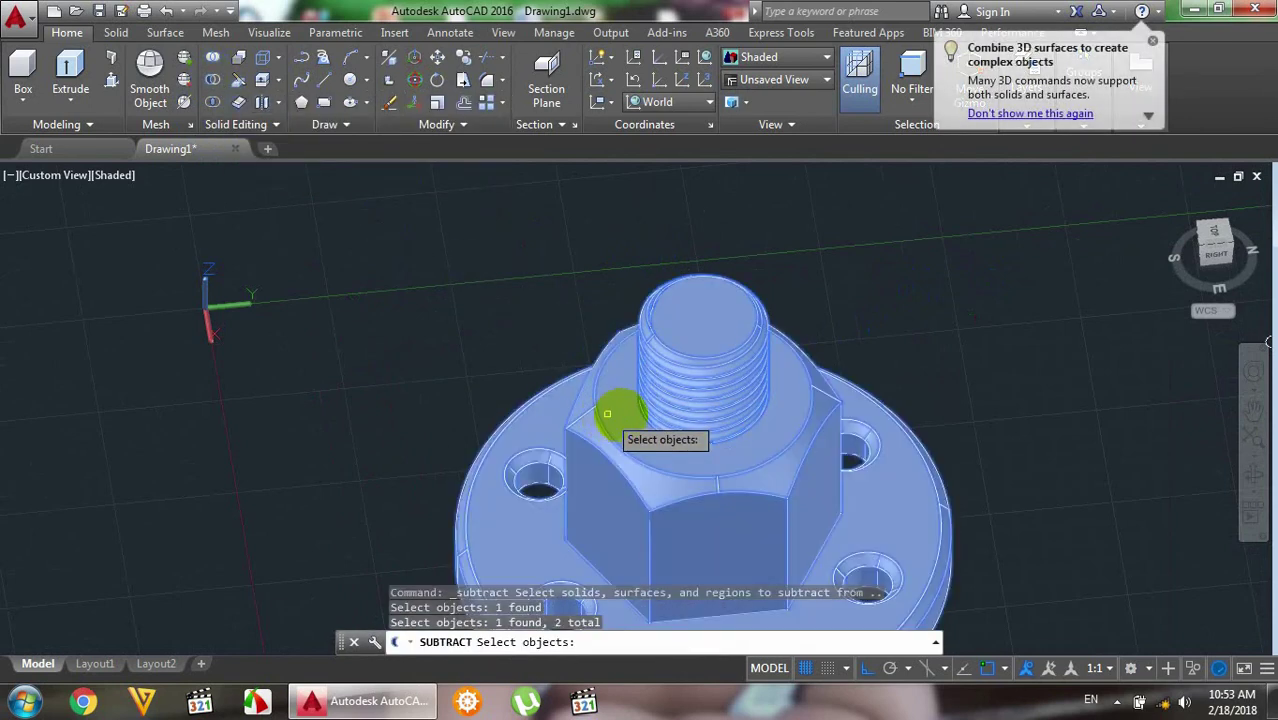
pyautogui.click(620, 413)
pyautogui.click(594, 432)
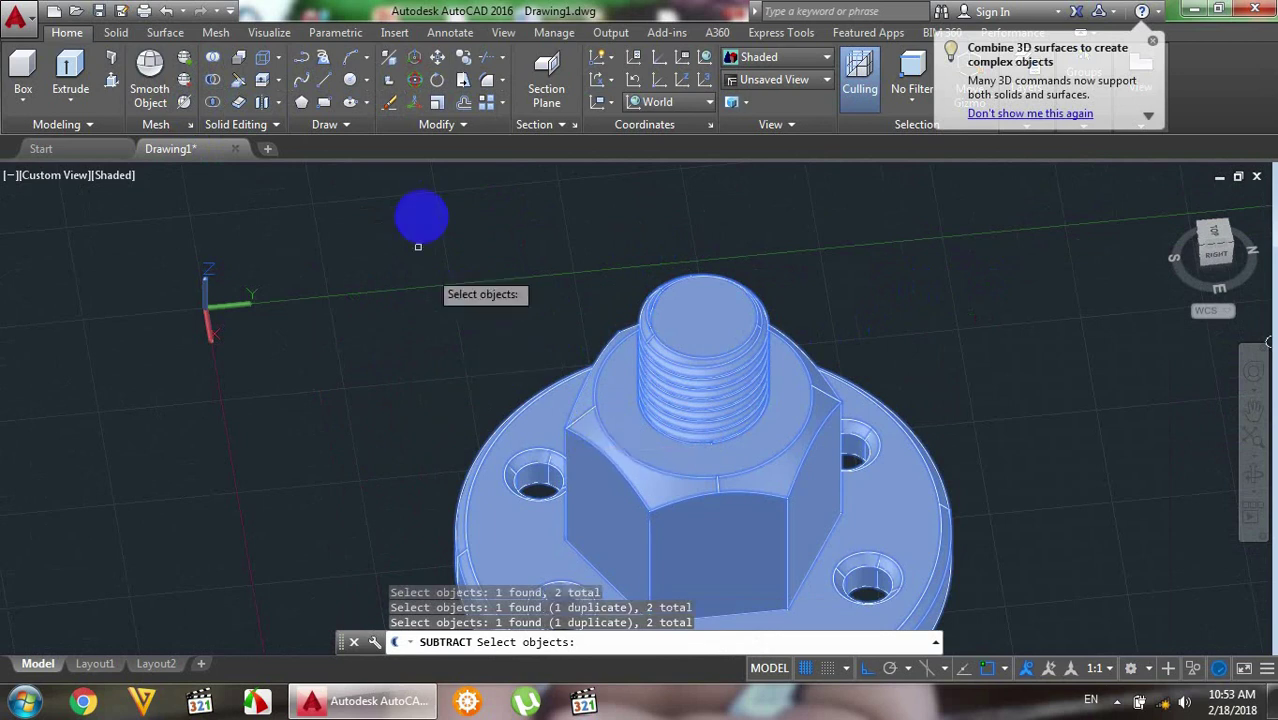
pyautogui.press('Return')
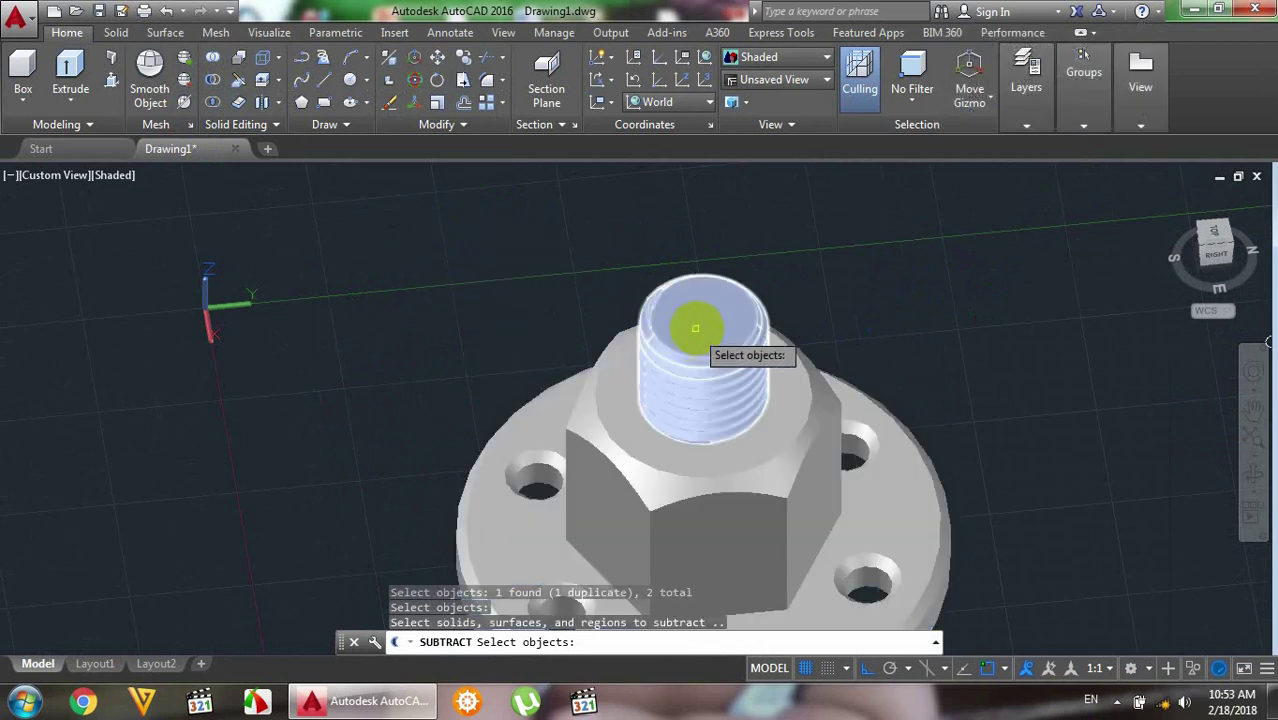
pyautogui.click(699, 321)
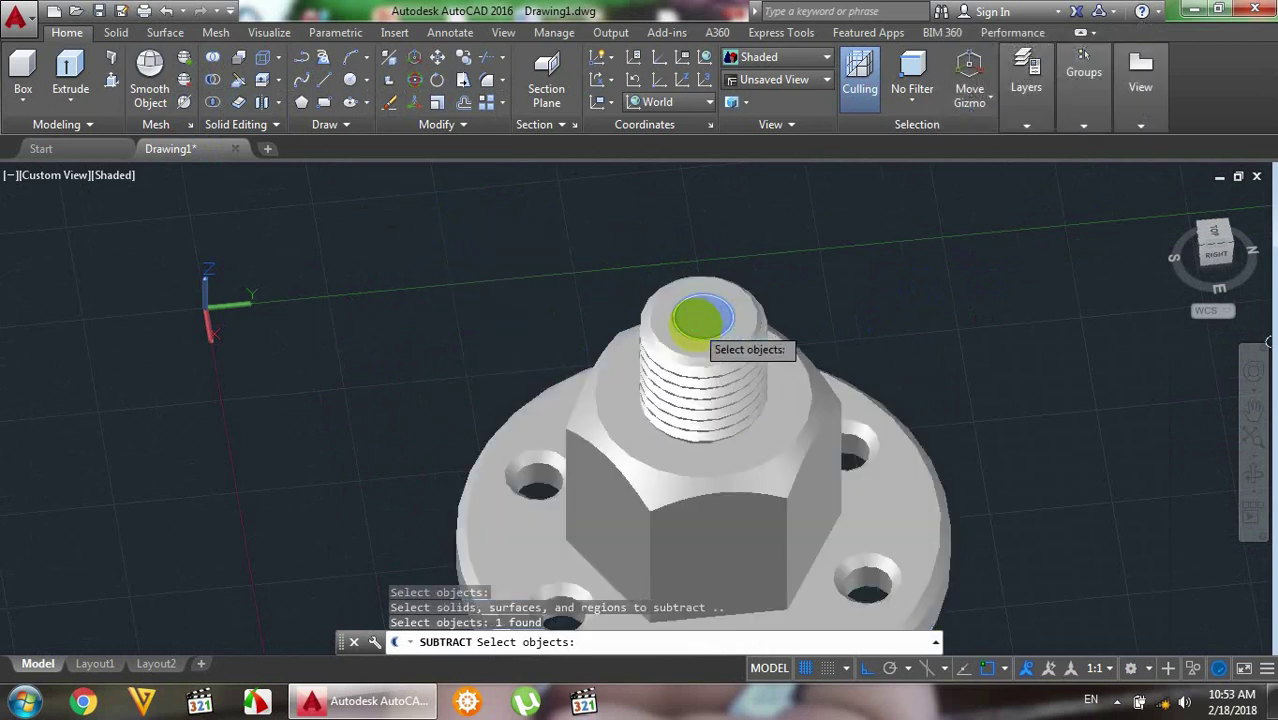
pyautogui.rightClick(716, 321)
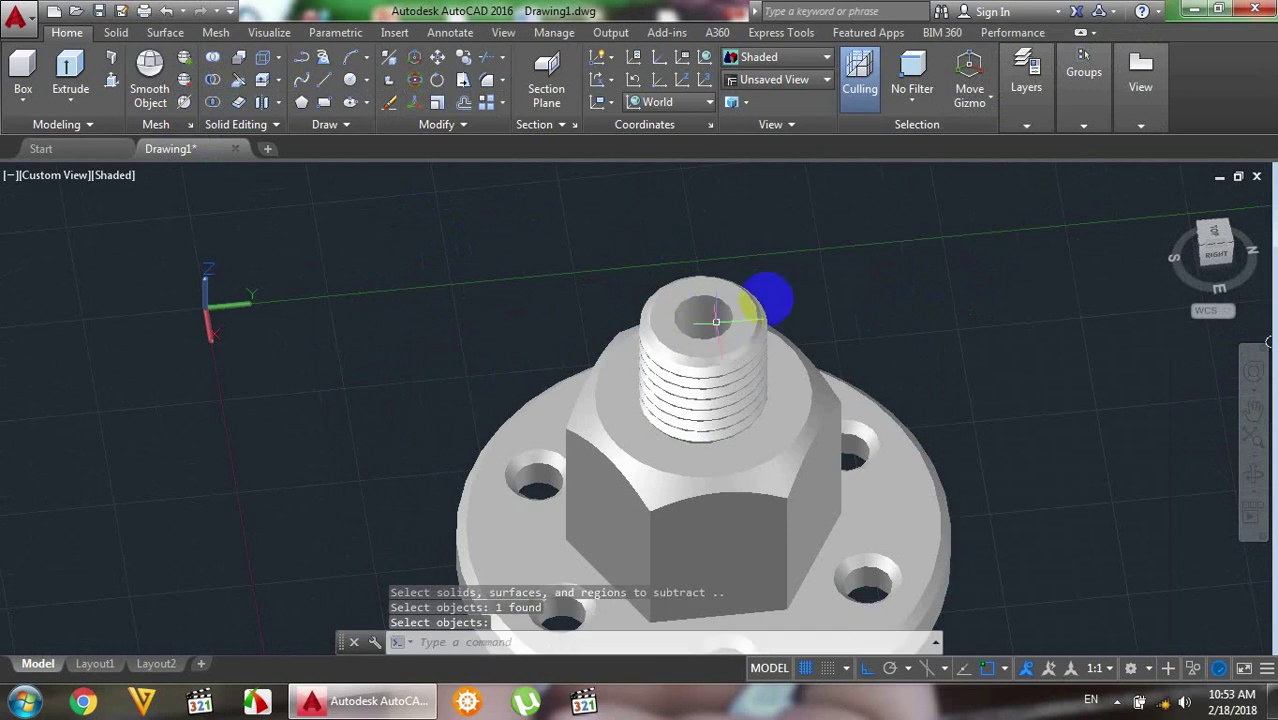
pyautogui.click(1255, 478)
# - Orbit around to view the flange underside and select the whole model
pyautogui.moveTo(896, 348)
pyautogui.mouseDown()
pyautogui.moveTo(842, 385)
pyautogui.moveTo(825, 428)
pyautogui.moveTo(818, 388)
pyautogui.moveTo(836, 294)
pyautogui.moveTo(822, 363)
pyautogui.moveTo(693, 434)
pyautogui.moveTo(667, 483)
pyautogui.moveTo(804, 466)
pyautogui.moveTo(831, 510)
pyautogui.mouseUp()
pyautogui.moveTo(895, 399)
pyautogui.mouseDown()
pyautogui.moveTo(836, 214)
pyautogui.moveTo(847, 308)
pyautogui.moveTo(834, 249)
pyautogui.moveTo(836, 280)
pyautogui.moveTo(782, 320)
pyautogui.moveTo(807, 415)
pyautogui.moveTo(807, 494)
pyautogui.moveTo(727, 391)
pyautogui.moveTo(549, 408)
pyautogui.moveTo(571, 408)
pyautogui.mouseUp()
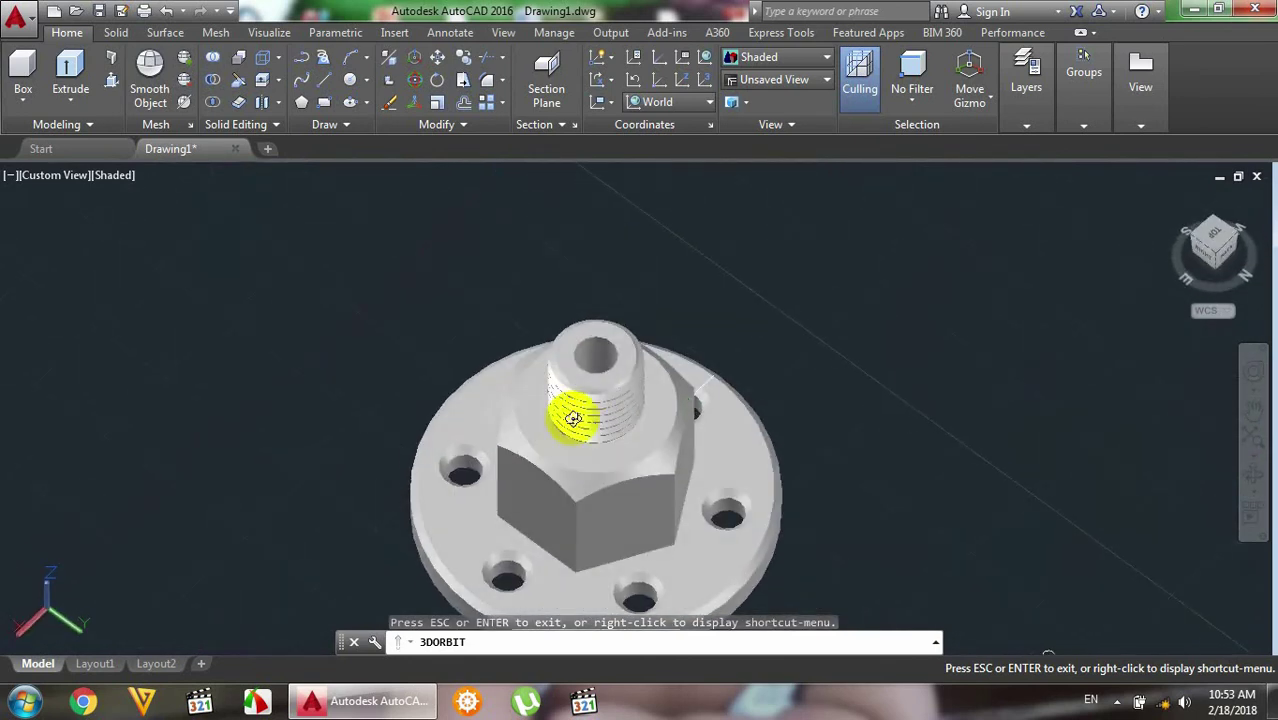
pyautogui.scroll(3, 593, 371)
pyautogui.scroll(2, 693, 328)
pyautogui.rightClick(781, 290)
pyautogui.click(838, 301)
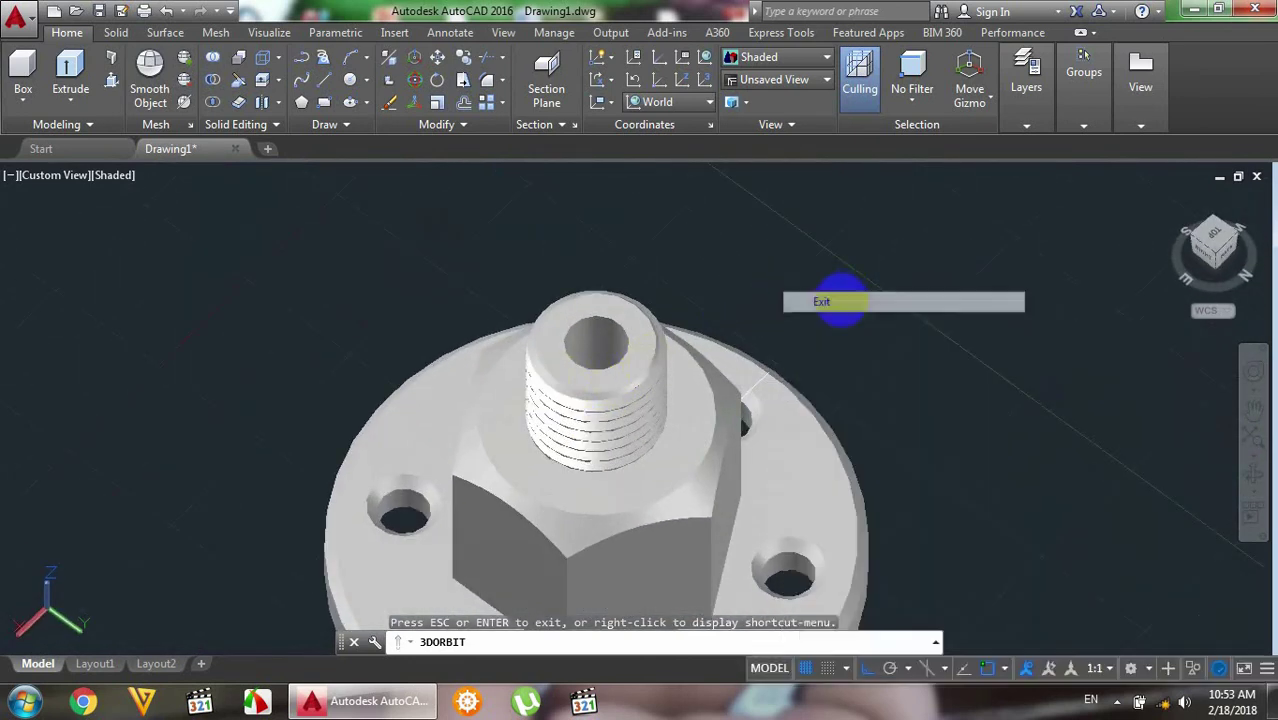
pyautogui.click(607, 502)
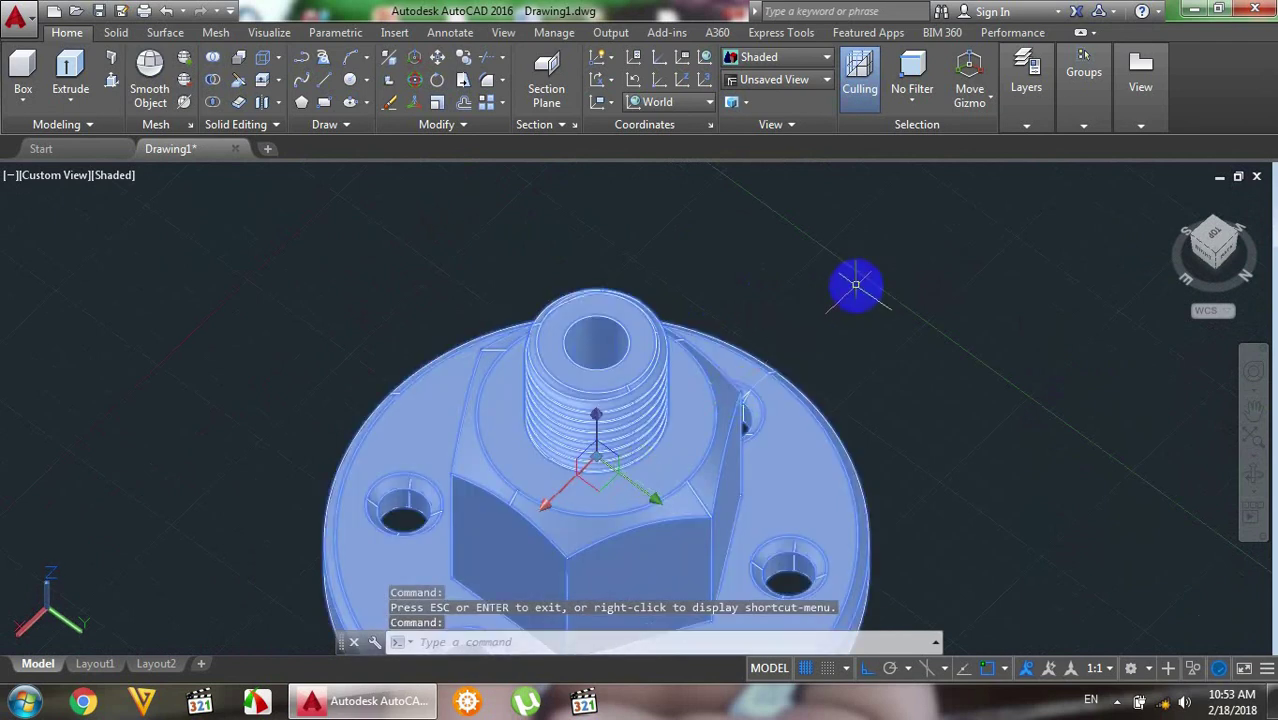
pyautogui.scroll(-4, 856, 285)
pyautogui.click(895, 401)
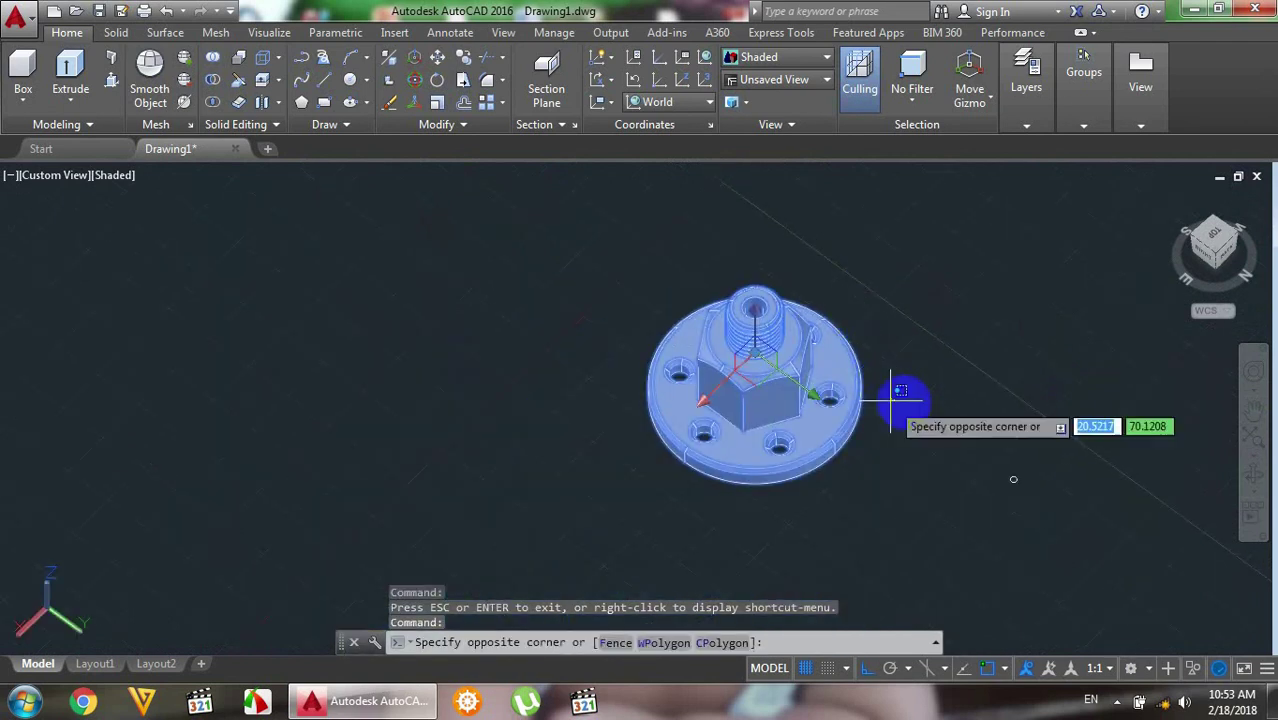
# - Orbit to a higher view and zoom in until the stud top fills the view
pyautogui.click(1253, 476)
pyautogui.moveTo(879, 393)
pyautogui.mouseDown()
pyautogui.moveTo(709, 460)
pyautogui.moveTo(804, 434)
pyautogui.moveTo(810, 491)
pyautogui.moveTo(822, 388)
pyautogui.moveTo(849, 336)
pyautogui.moveTo(810, 422)
pyautogui.moveTo(719, 451)
pyautogui.moveTo(587, 523)
pyautogui.moveTo(599, 451)
pyautogui.moveTo(650, 362)
pyautogui.moveTo(645, 428)
pyautogui.moveTo(563, 404)
pyautogui.moveTo(576, 331)
pyautogui.mouseUp()
pyautogui.moveTo(614, 231)
pyautogui.mouseDown()
pyautogui.moveTo(590, 414)
pyautogui.moveTo(693, 442)
pyautogui.moveTo(842, 448)
pyautogui.moveTo(901, 506)
pyautogui.mouseUp()
pyautogui.scroll(3, 657, 277)
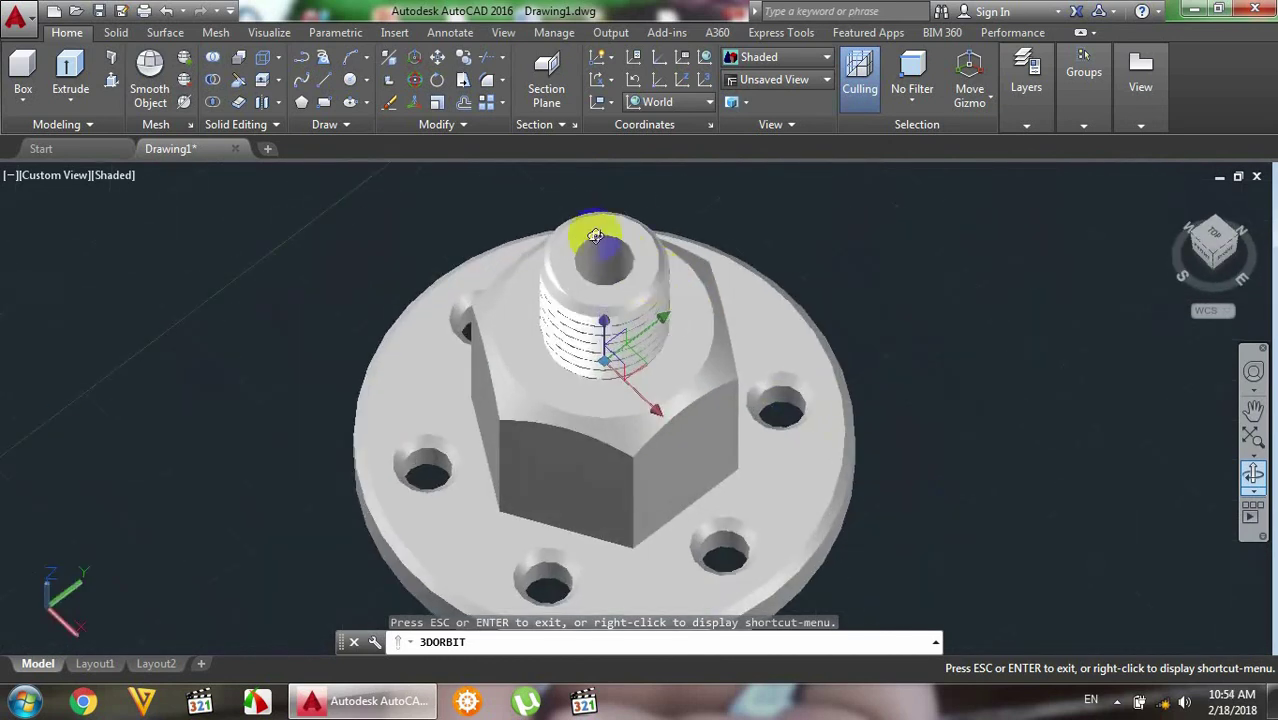
pyautogui.scroll(2, 595, 234)
pyautogui.scroll(1, 579, 237)
pyautogui.scroll(1, 536, 214)
pyautogui.rightClick(1004, 242)
pyautogui.click(1010, 250)
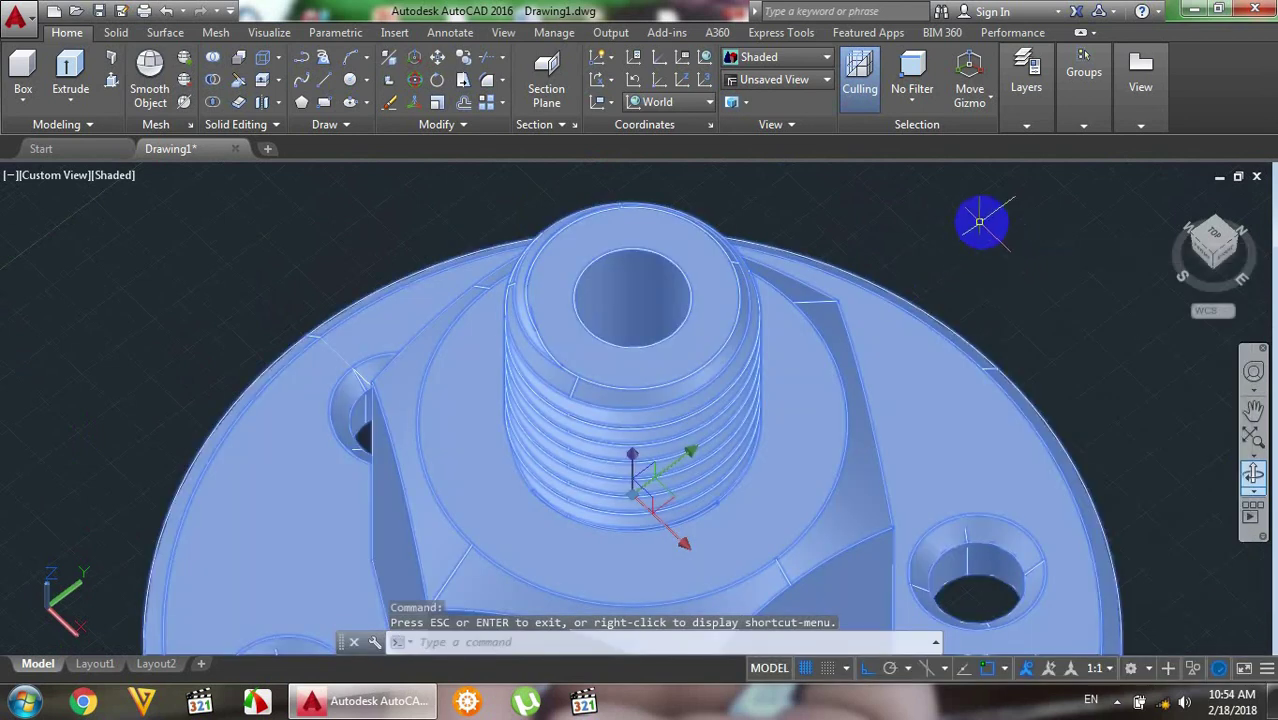
# - Chamfer the bore's top edge on the stud with distances 1 and 4, using the top face as base
pyautogui.press('Escape')
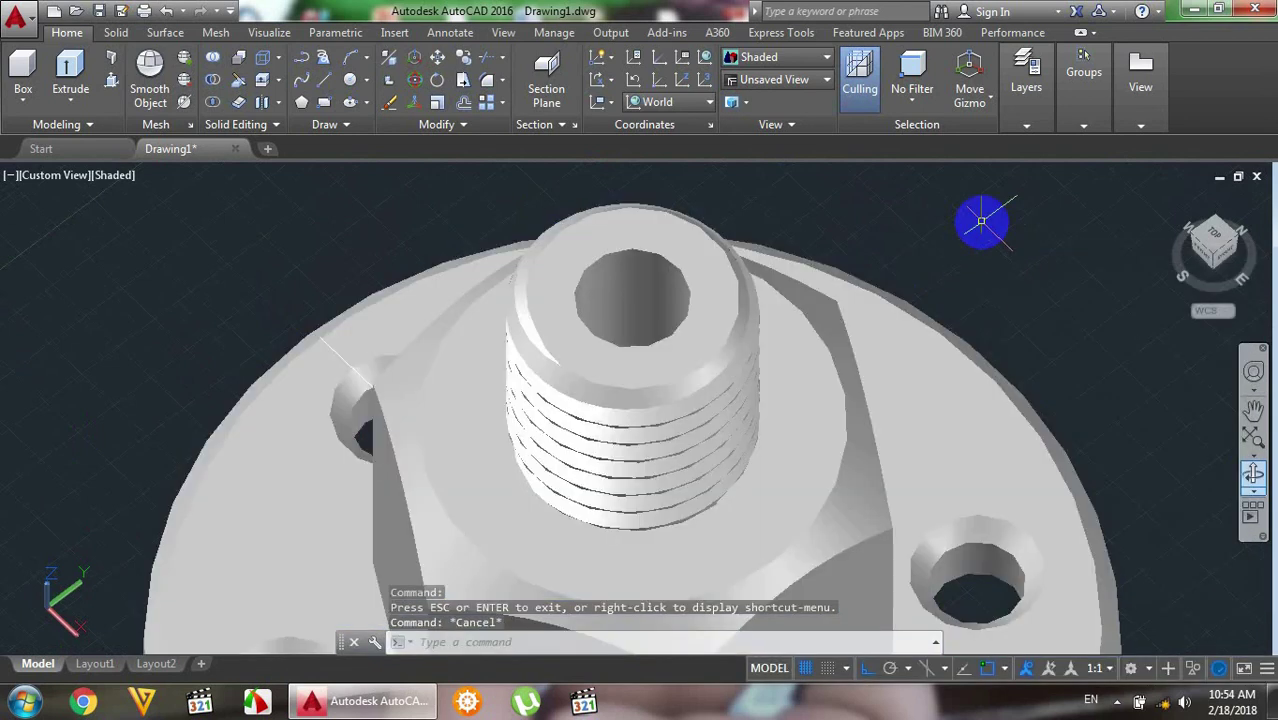
pyautogui.write('ch')
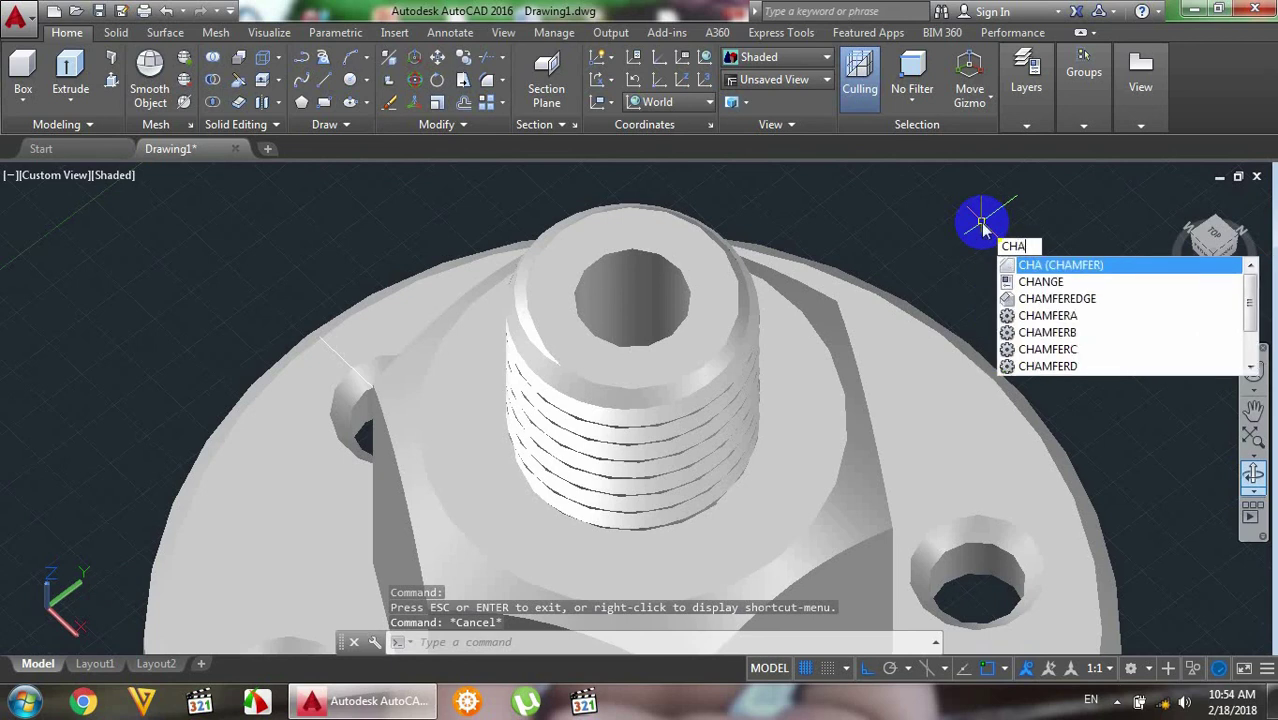
pyautogui.press('Return')
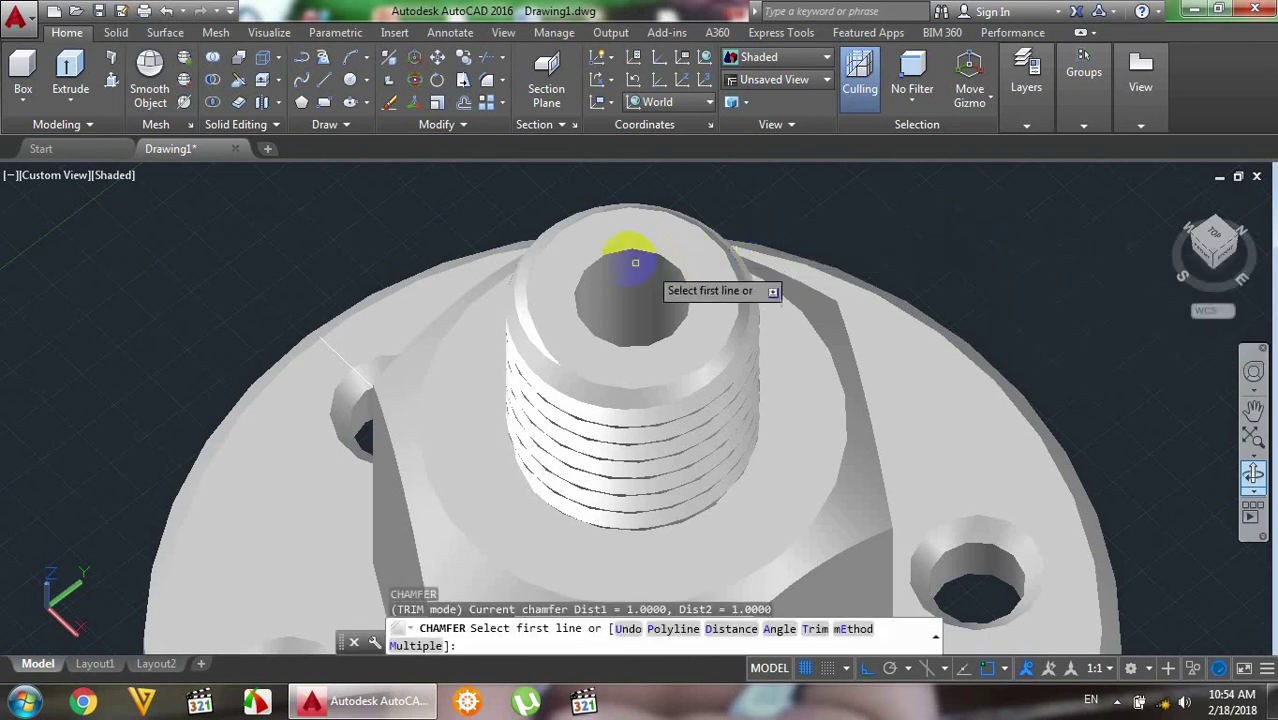
pyautogui.click(625, 250)
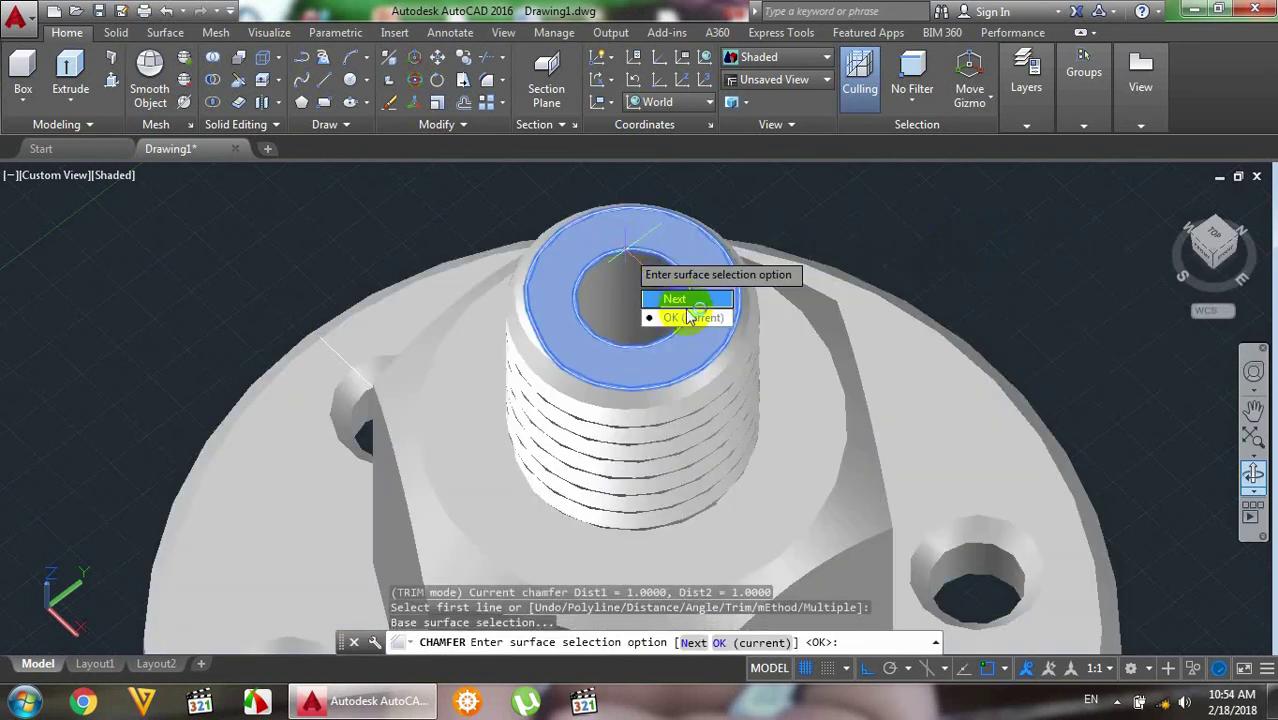
pyautogui.press('Return')
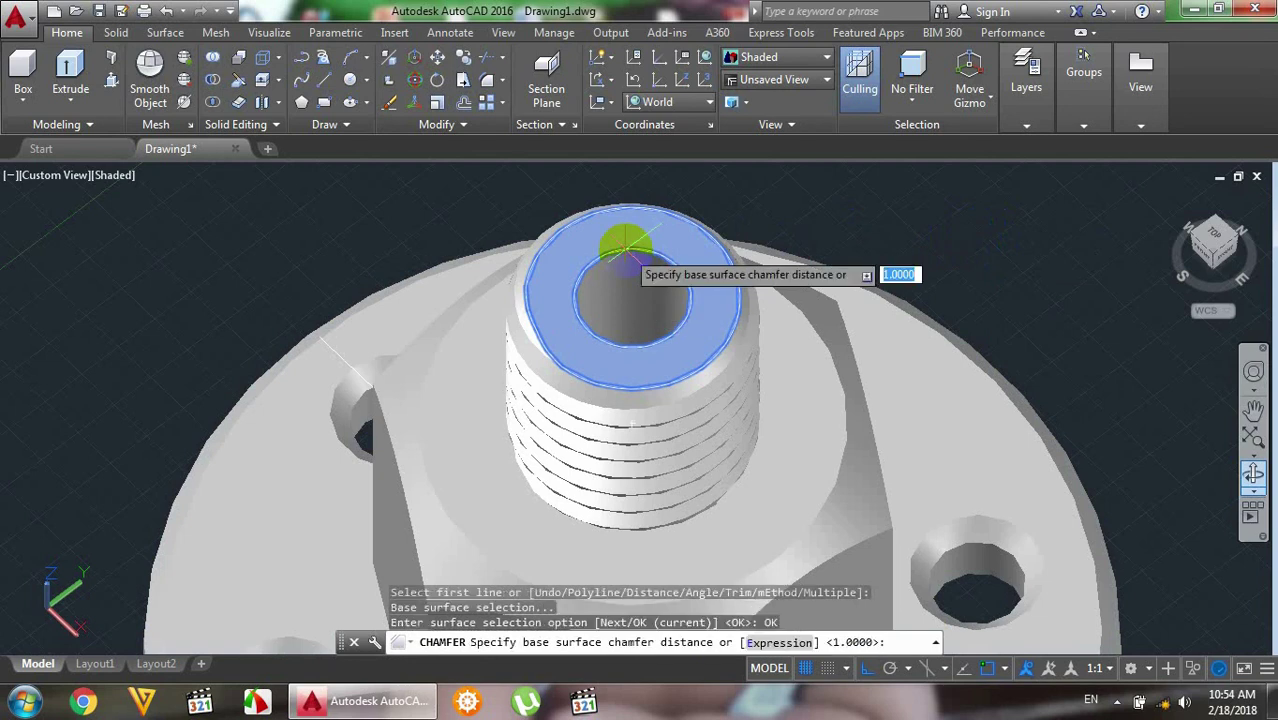
pyautogui.press('Return')
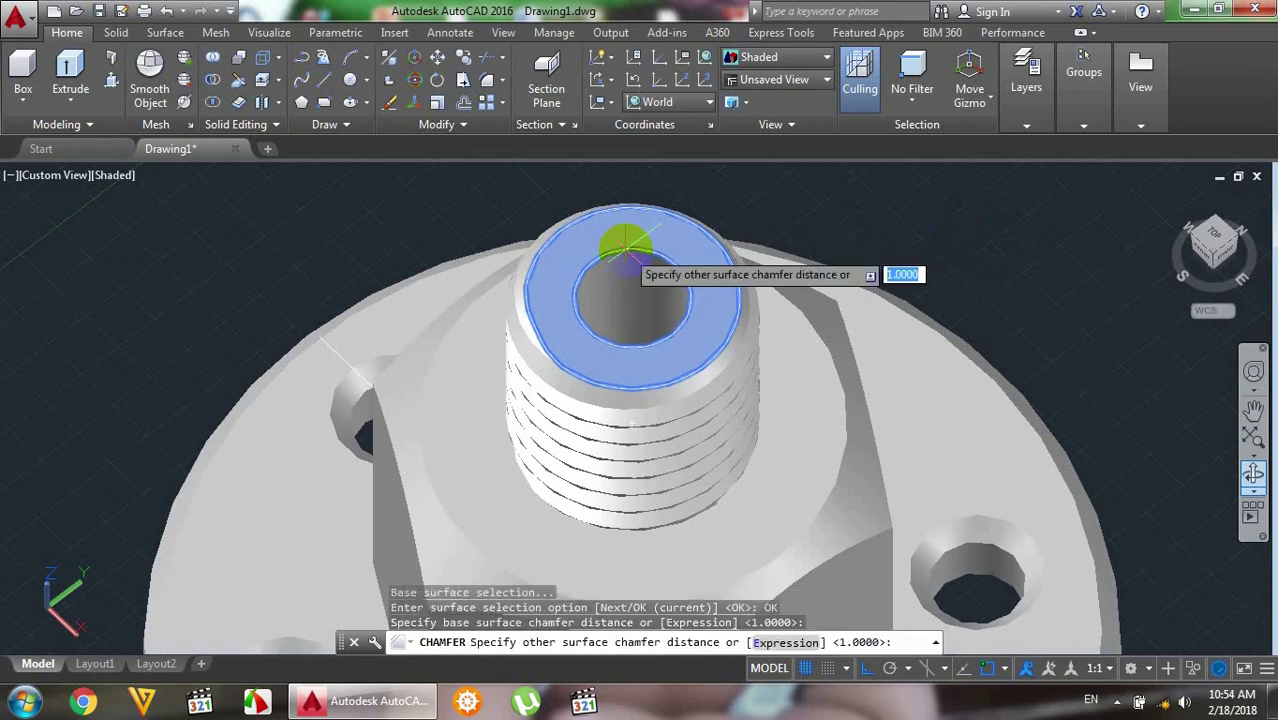
pyautogui.write('4')
pyautogui.press('Return')
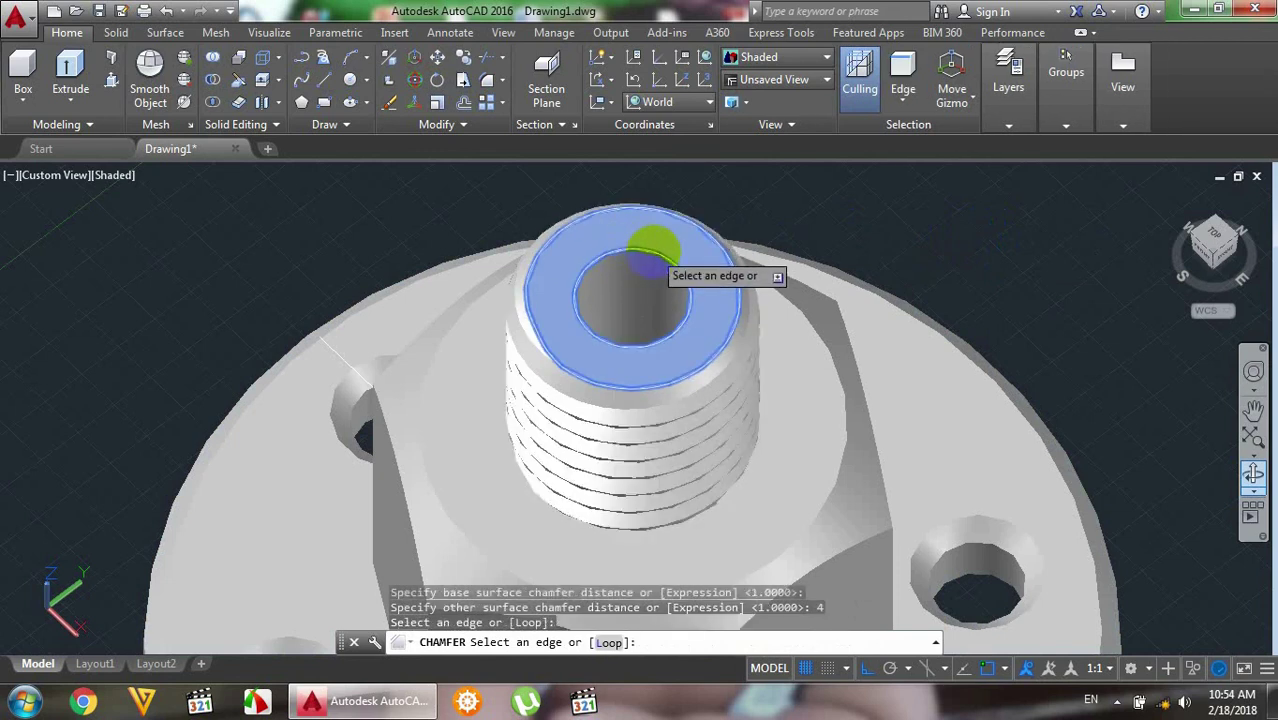
pyautogui.click(652, 248)
pyautogui.press('Return')
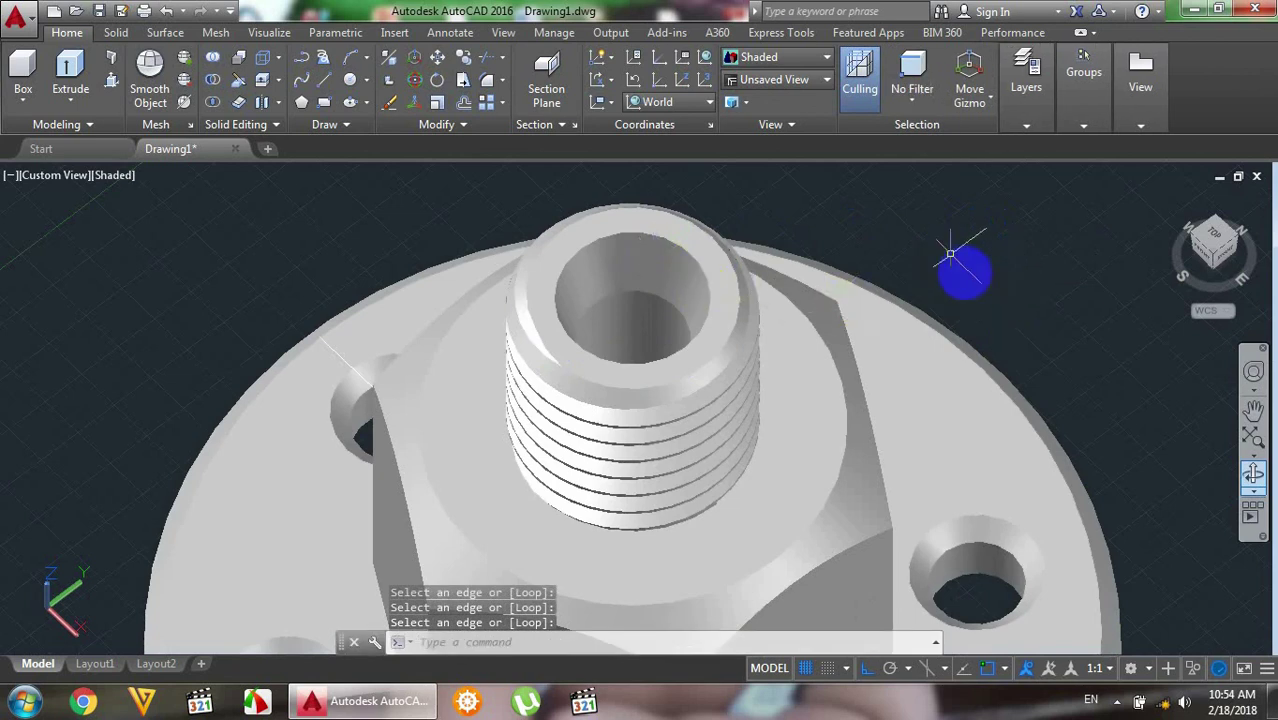
# - Orbit to view the threaded stud from above and select the flange solid
pyautogui.click(1254, 478)
pyautogui.moveTo(1073, 394)
pyautogui.mouseDown()
pyautogui.moveTo(1024, 305)
pyautogui.moveTo(1013, 434)
pyautogui.moveTo(882, 465)
pyautogui.moveTo(907, 476)
pyautogui.moveTo(984, 456)
pyautogui.moveTo(962, 467)
pyautogui.mouseUp()
pyautogui.moveTo(787, 285); pyautogui.dragTo(776, 307)
pyautogui.scroll(2, 776, 307)
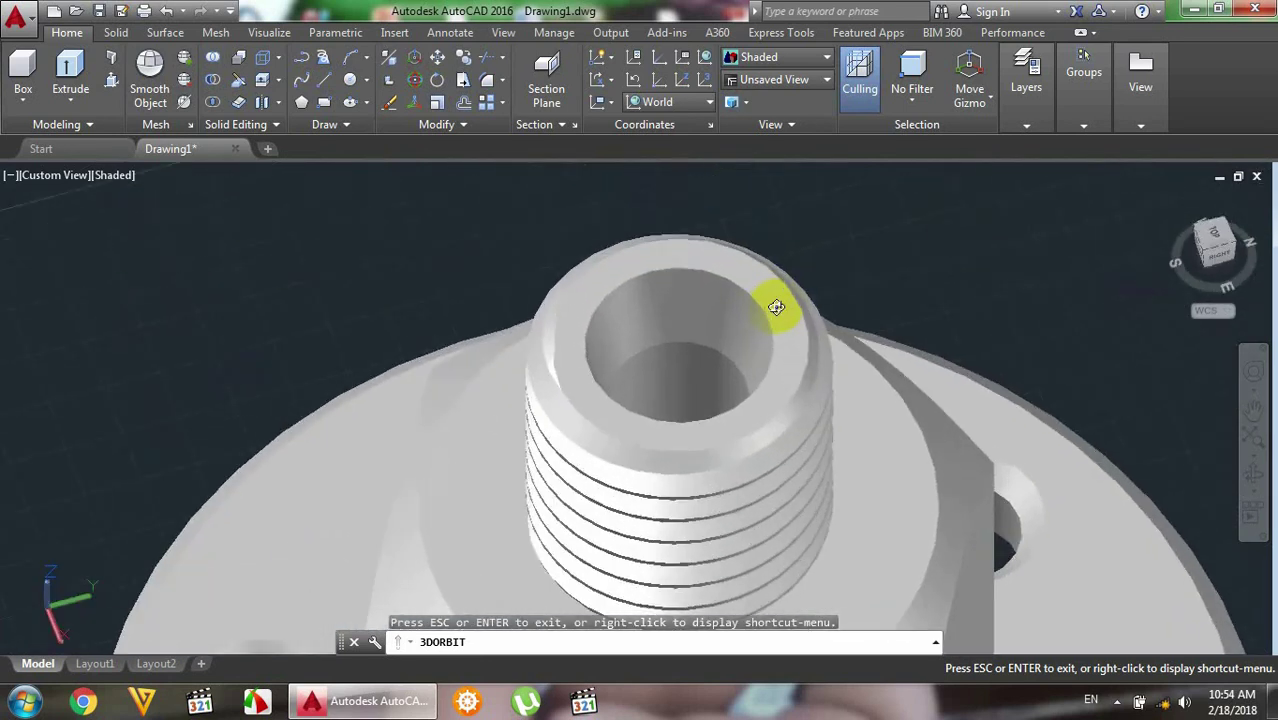
pyautogui.rightClick(932, 248)
pyautogui.click(985, 255)
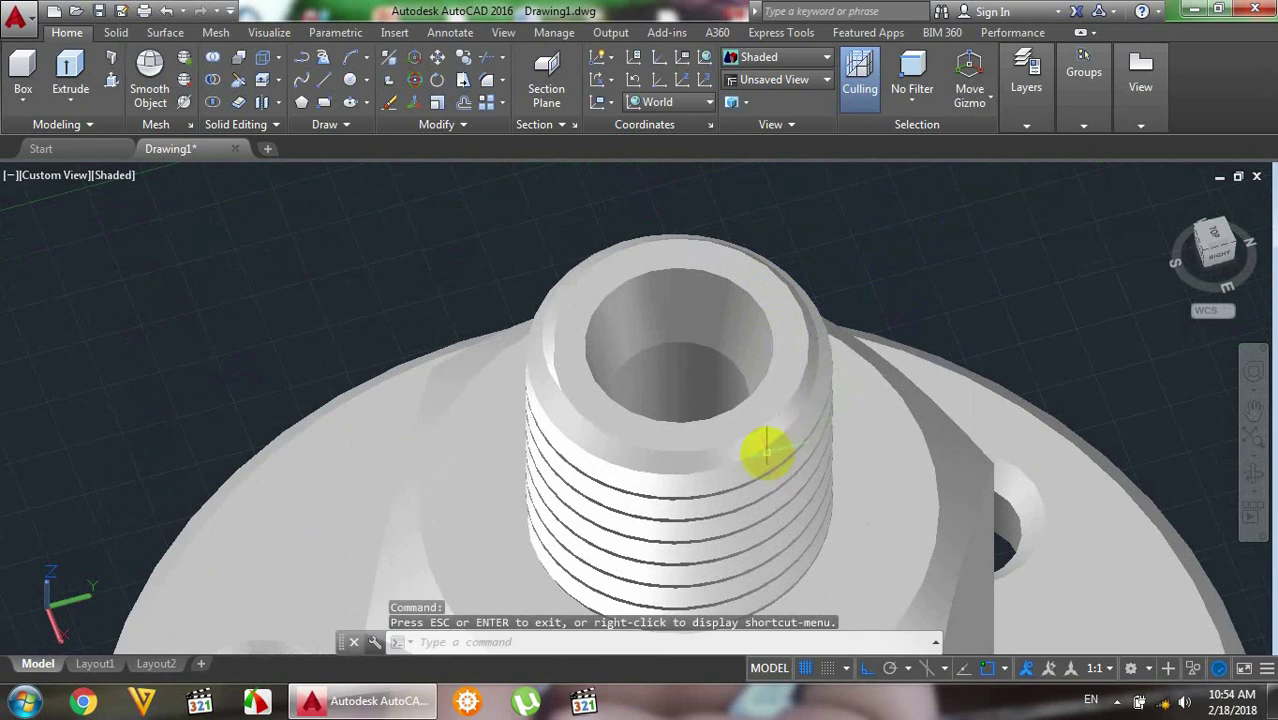
pyautogui.click(767, 453)
pyautogui.scroll(-1, 993, 323)
pyautogui.scroll(-1, 934, 351)
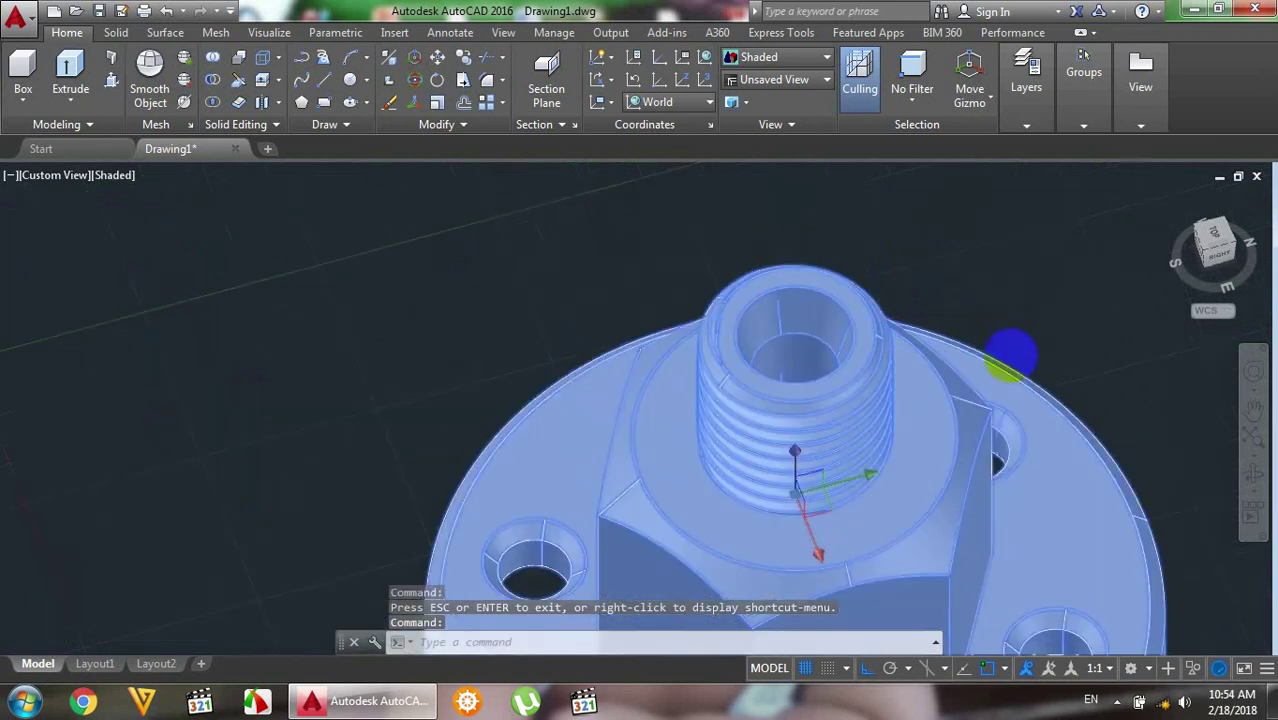
# - Orbit round to the flange's underside and zoom in on the central bore opening
pyautogui.click(1252, 480)
pyautogui.moveTo(1047, 451)
pyautogui.mouseDown()
pyautogui.moveTo(759, 443)
pyautogui.moveTo(676, 470)
pyautogui.moveTo(704, 502)
pyautogui.moveTo(778, 485)
pyautogui.moveTo(828, 514)
pyautogui.moveTo(817, 530)
pyautogui.mouseUp()
pyautogui.moveTo(828, 473)
pyautogui.mouseDown()
pyautogui.moveTo(643, 316)
pyautogui.moveTo(680, 417)
pyautogui.mouseUp()
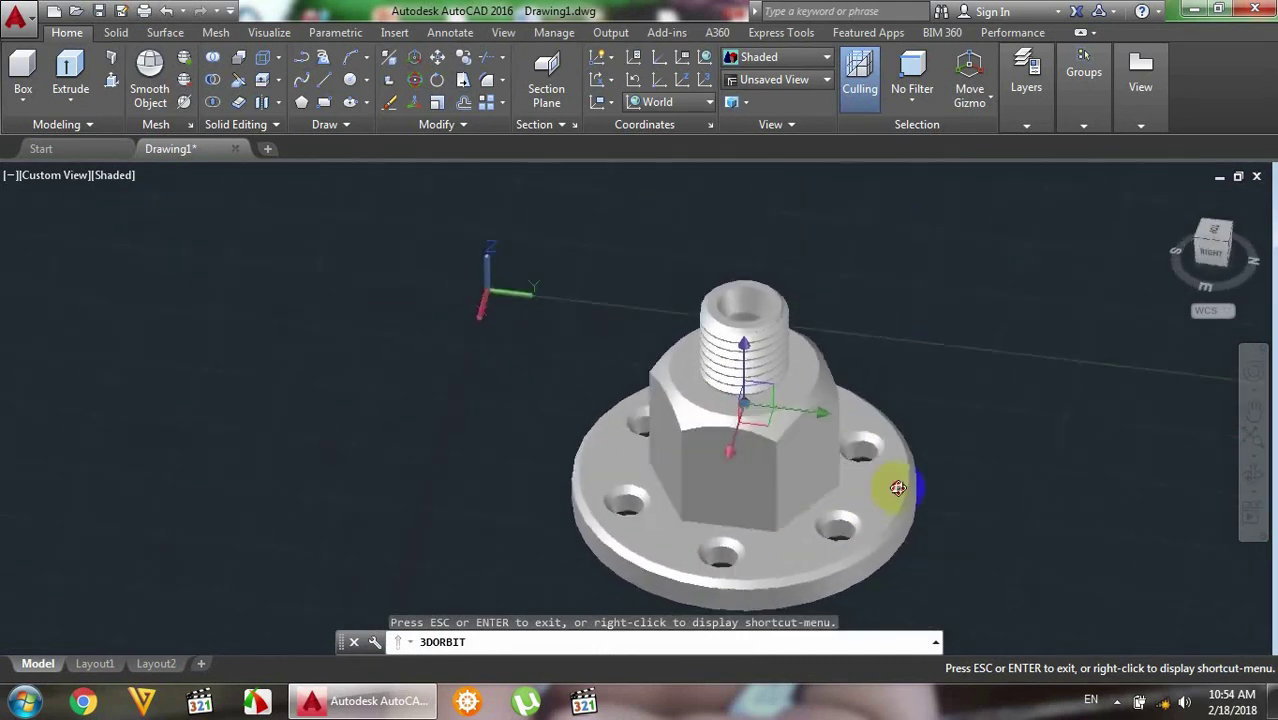
pyautogui.moveTo(897, 272)
pyautogui.mouseDown()
pyautogui.moveTo(856, 251)
pyautogui.moveTo(753, 237)
pyautogui.moveTo(608, 245)
pyautogui.moveTo(770, 257)
pyautogui.moveTo(792, 226)
pyautogui.mouseUp()
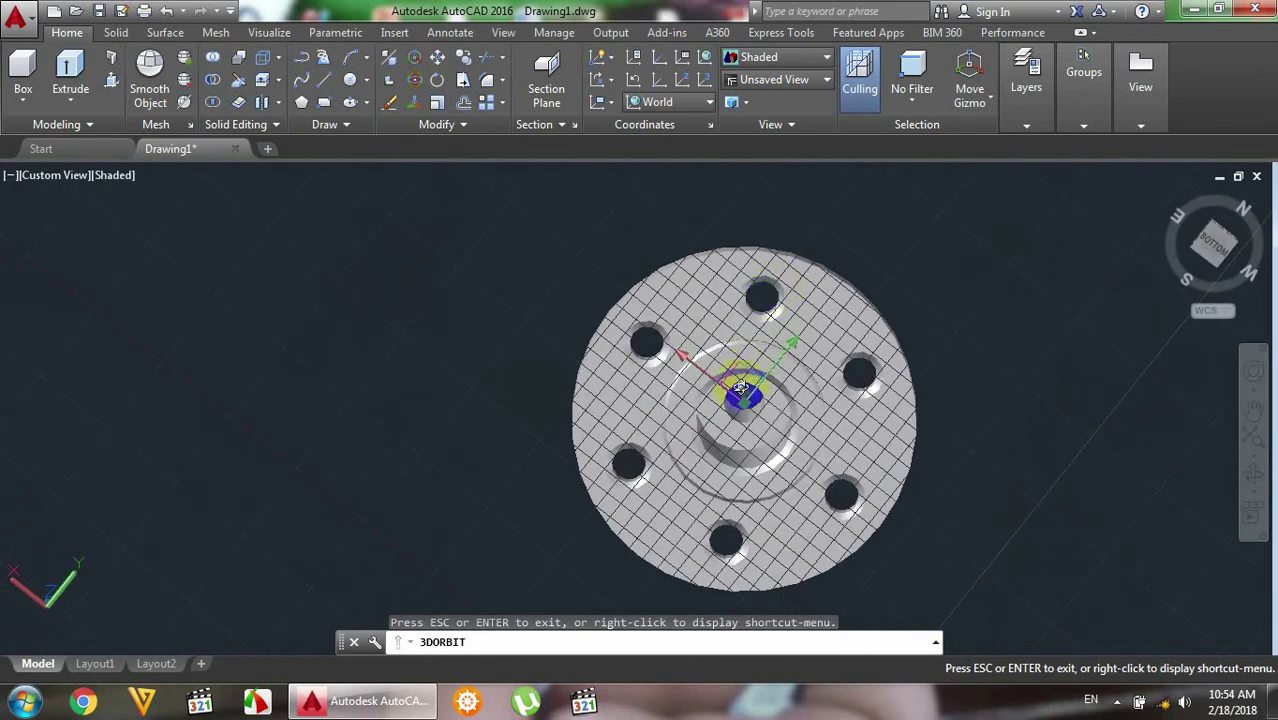
pyautogui.scroll(2, 740, 390)
pyautogui.scroll(2, 745, 410)
pyautogui.scroll(1, 750, 420)
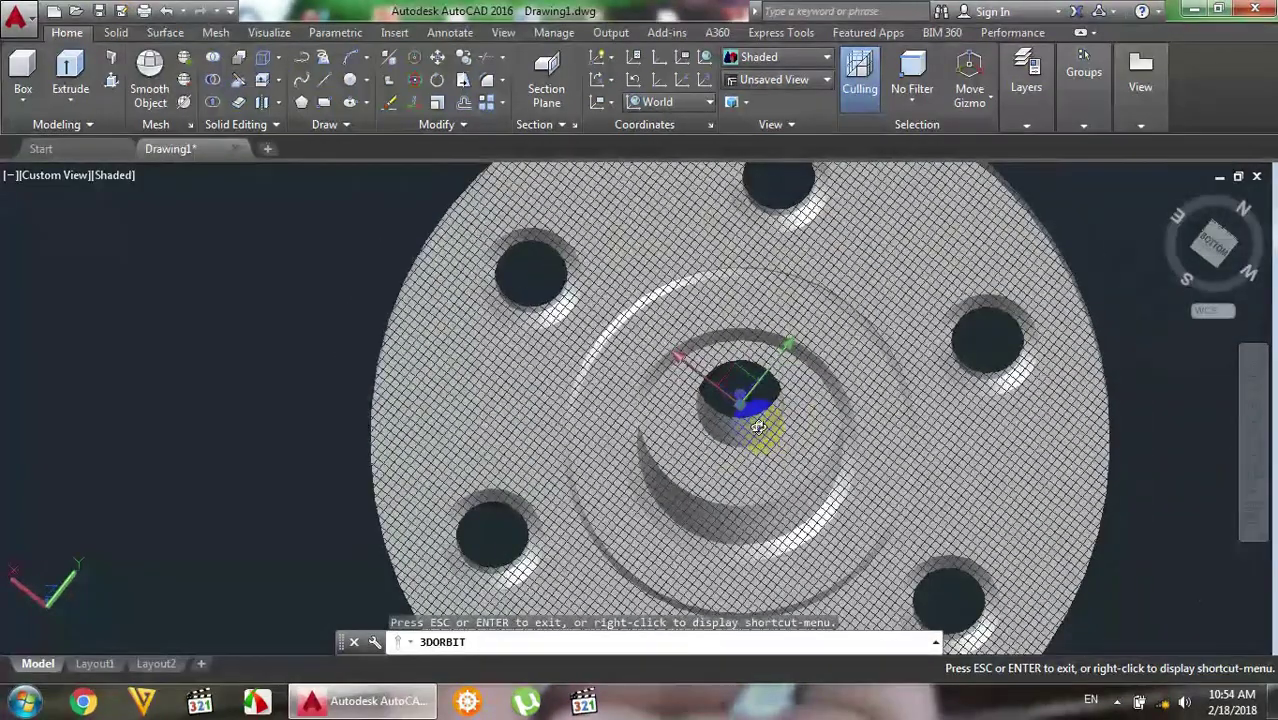
pyautogui.scroll(1, 758, 427)
pyautogui.scroll(1, 758, 427)
pyautogui.scroll(1, 758, 427)
pyautogui.scroll(1, 758, 427)
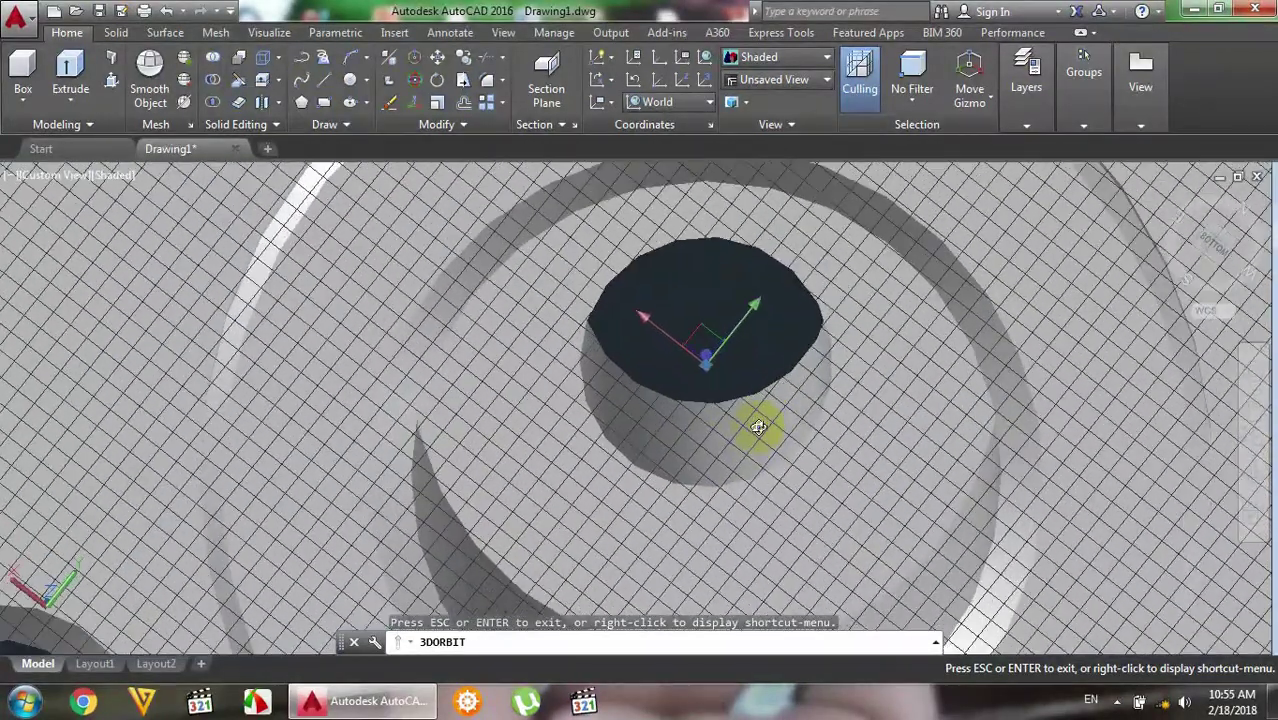
pyautogui.scroll(-1, 758, 427)
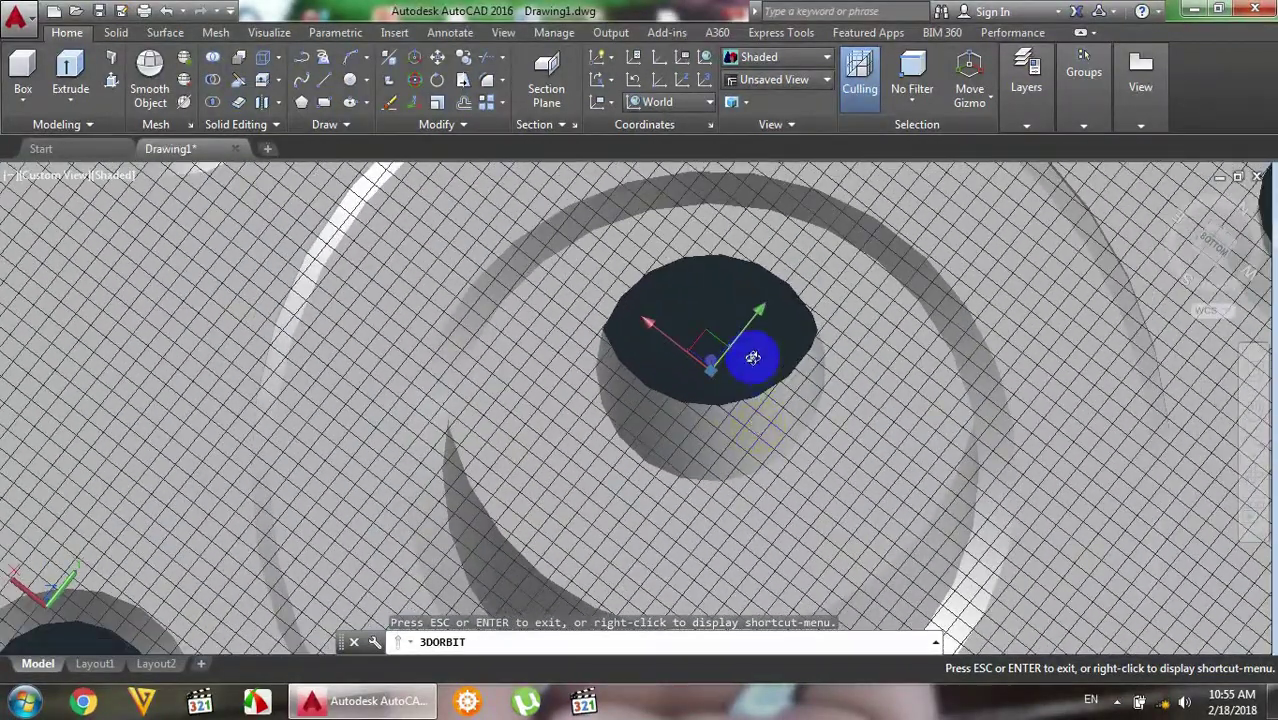
pyautogui.rightClick(753, 358)
# - Chamfer the bore's bottom edge with CHA, using base distance 4 and other distance 1
pyautogui.click(795, 327)
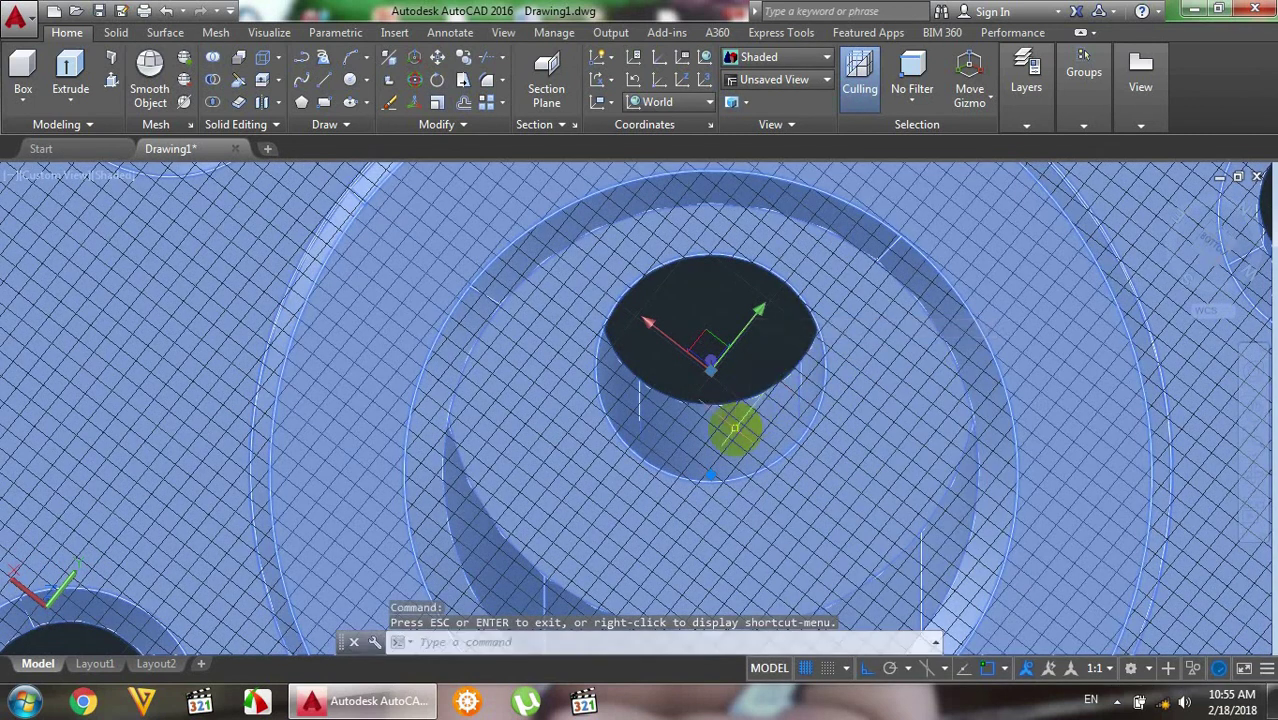
pyautogui.press('Escape')
pyautogui.write('CH')
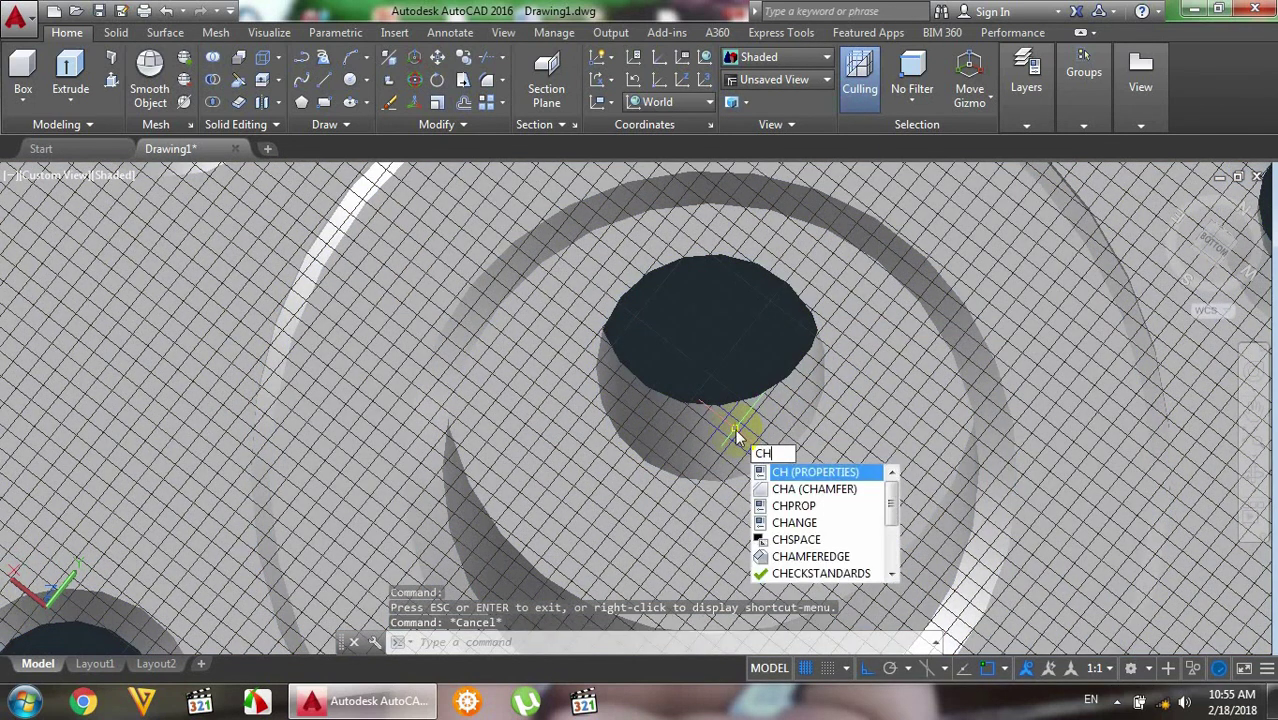
pyautogui.write('ha')
pyautogui.press('Return')
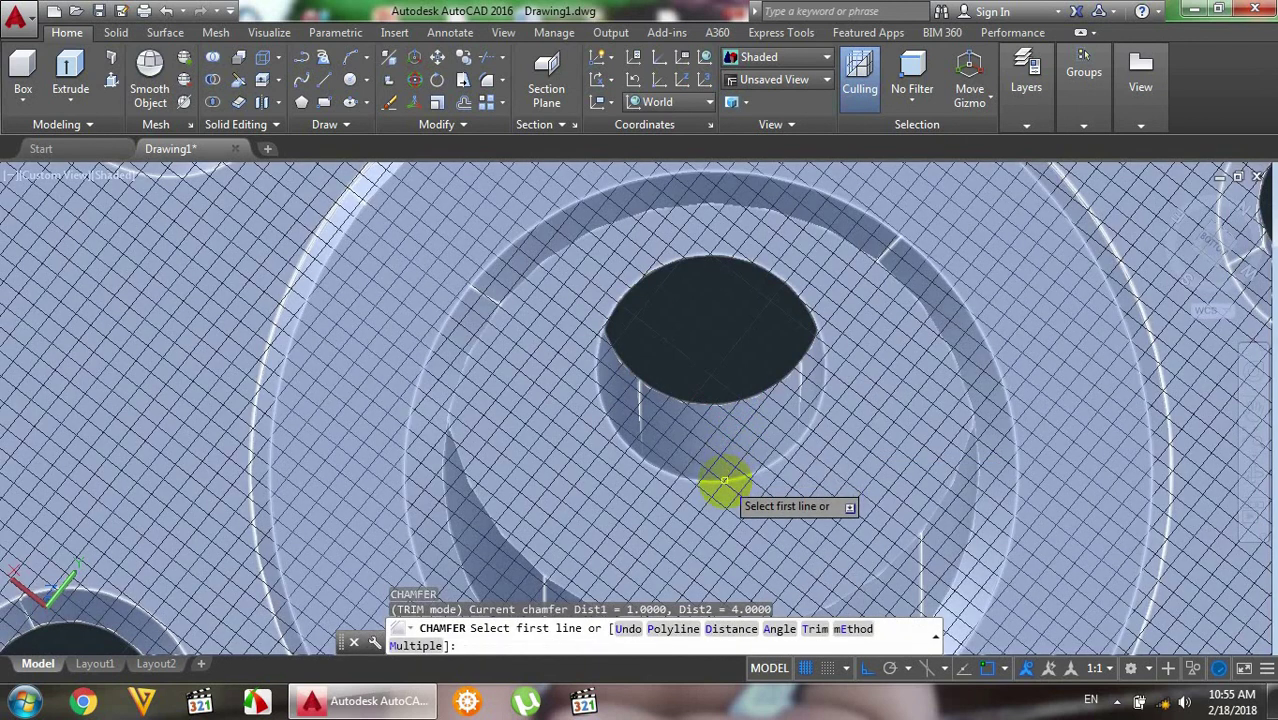
pyautogui.click(724, 482)
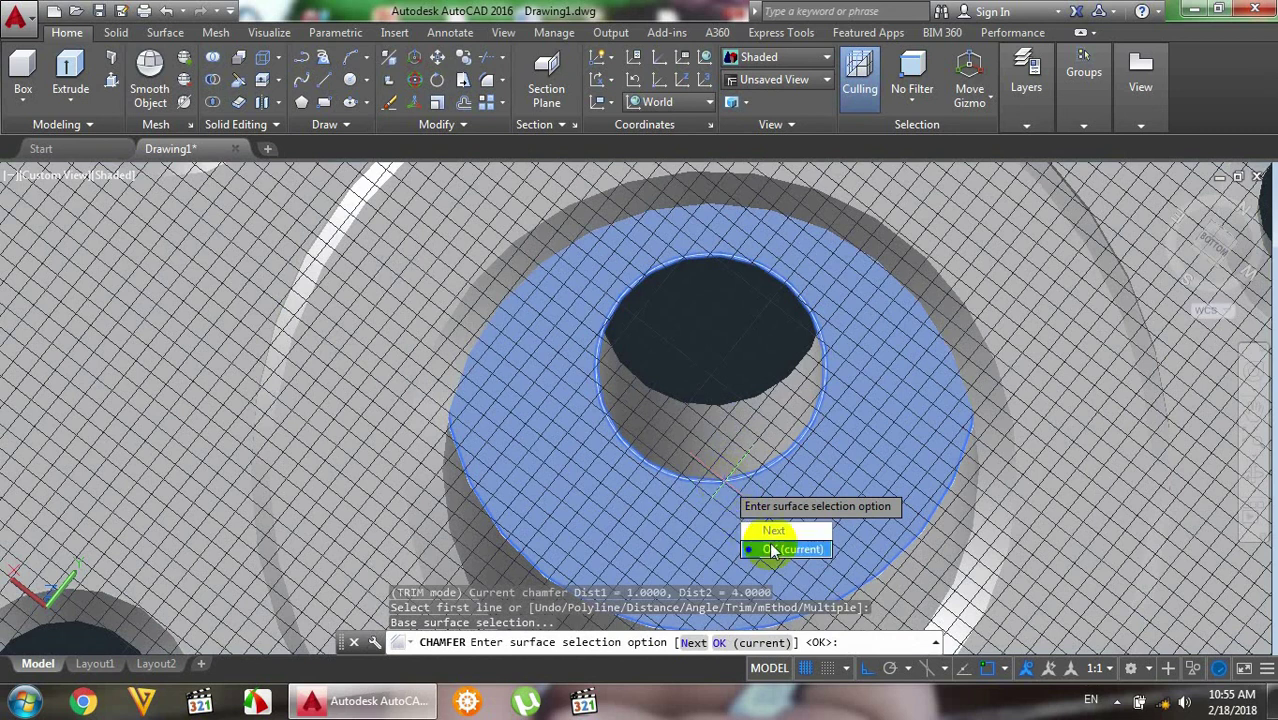
pyautogui.click(772, 550)
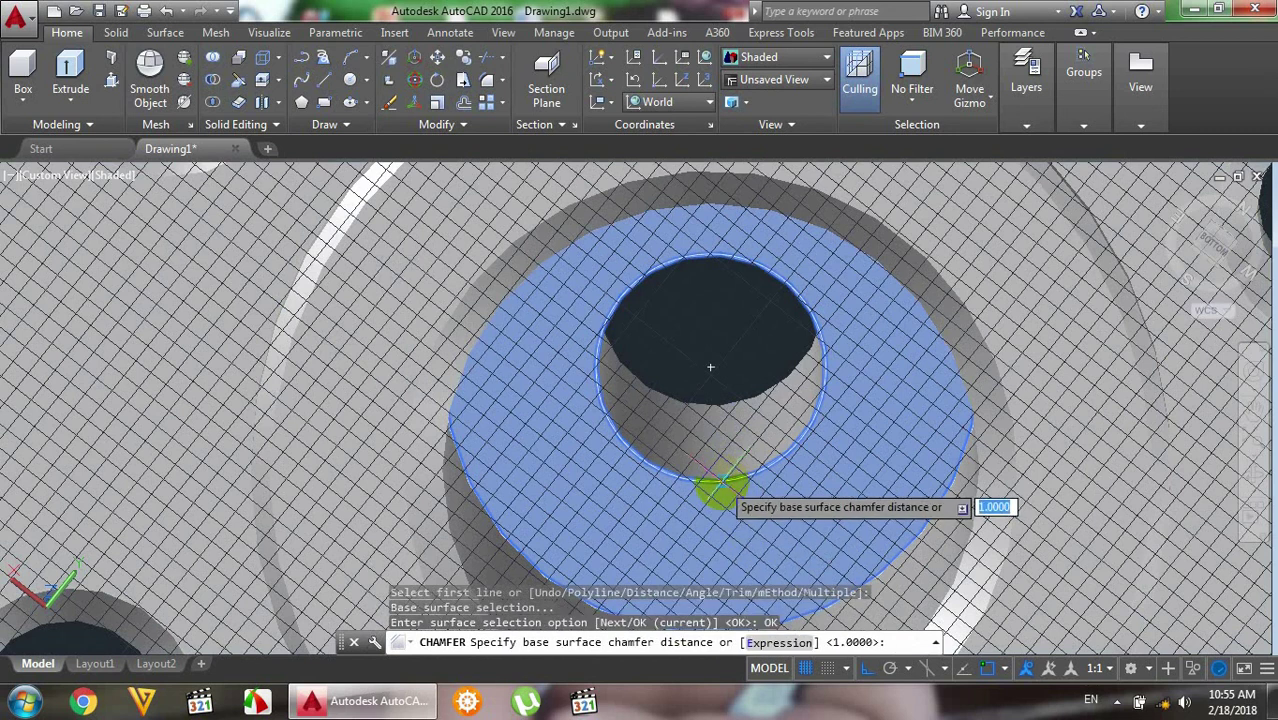
pyautogui.write('4')
pyautogui.press('Return')
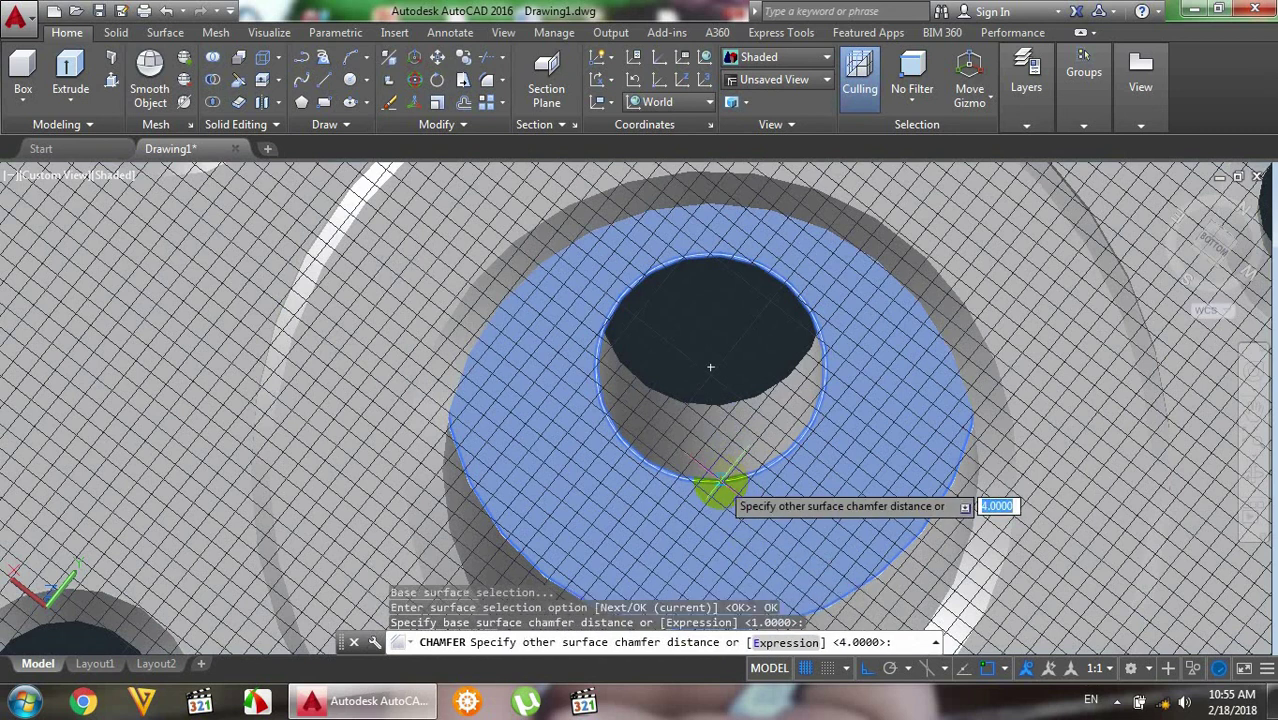
pyautogui.press('Return')
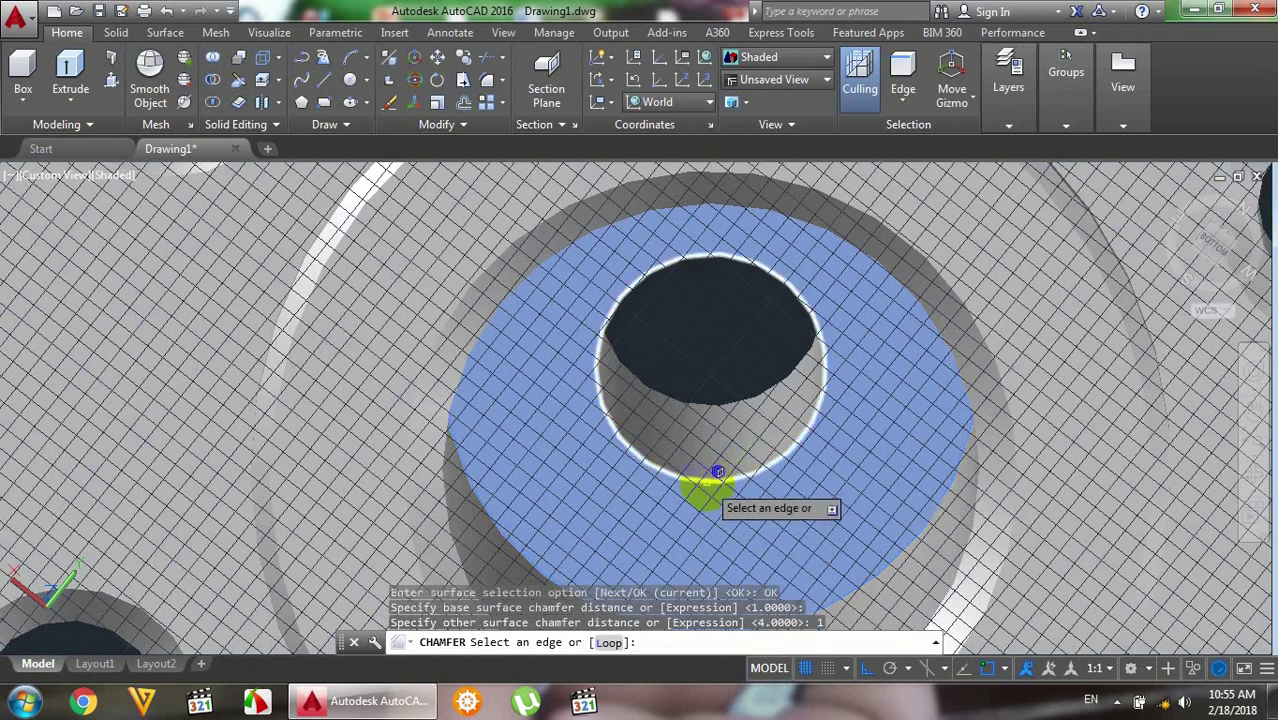
pyautogui.click(717, 471)
pyautogui.press('Return')
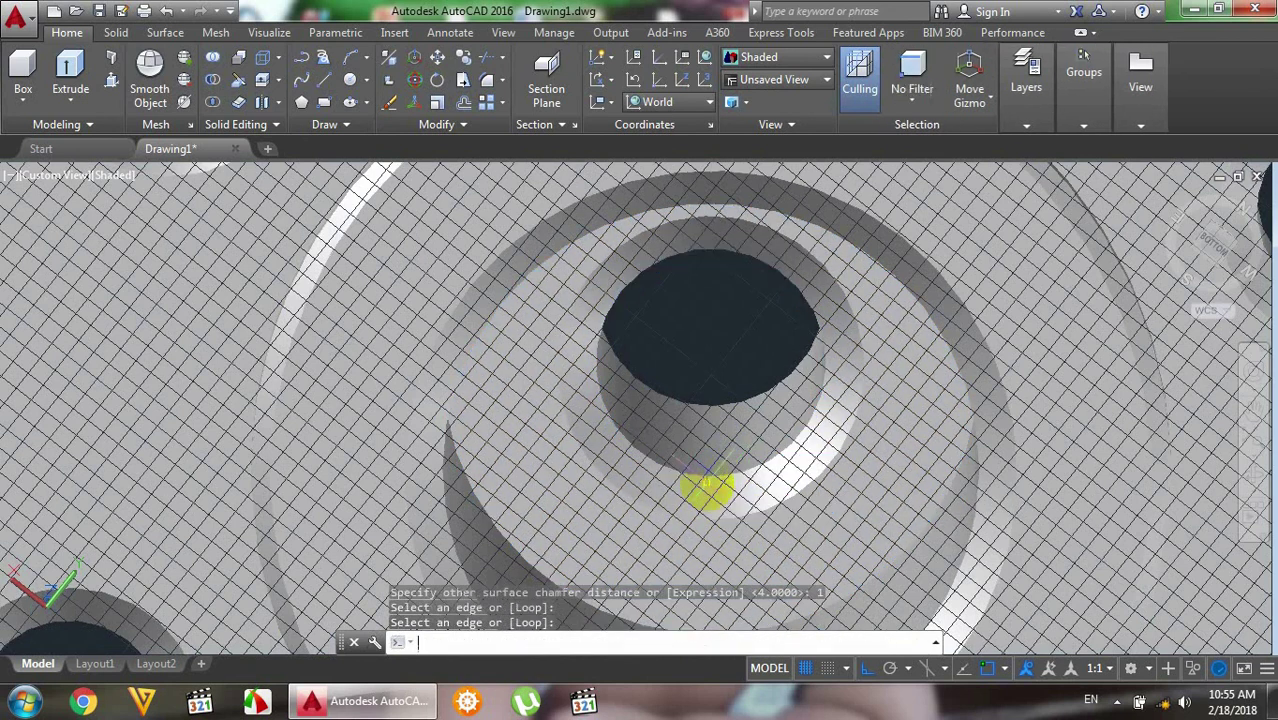
# - Zoom out and orbit to a side view of the whole part
pyautogui.scroll(-3, 739, 386)
pyautogui.scroll(-2, 733, 317)
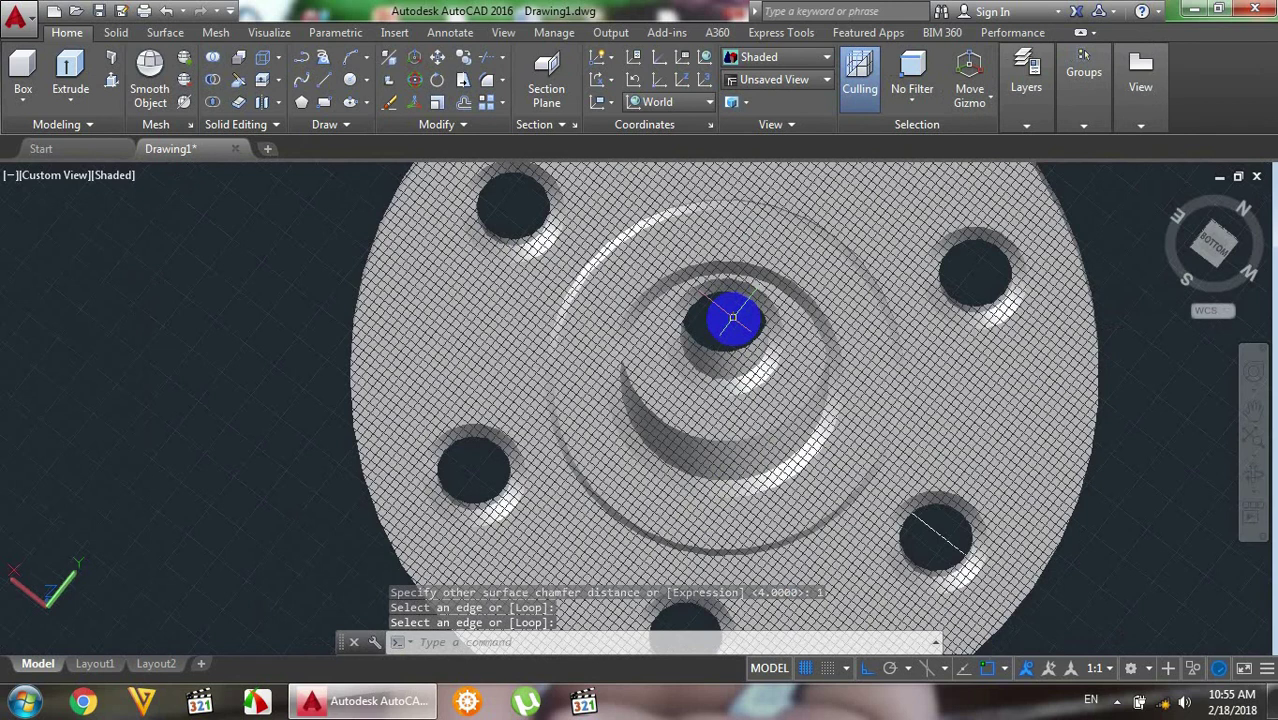
pyautogui.scroll(-5, 733, 317)
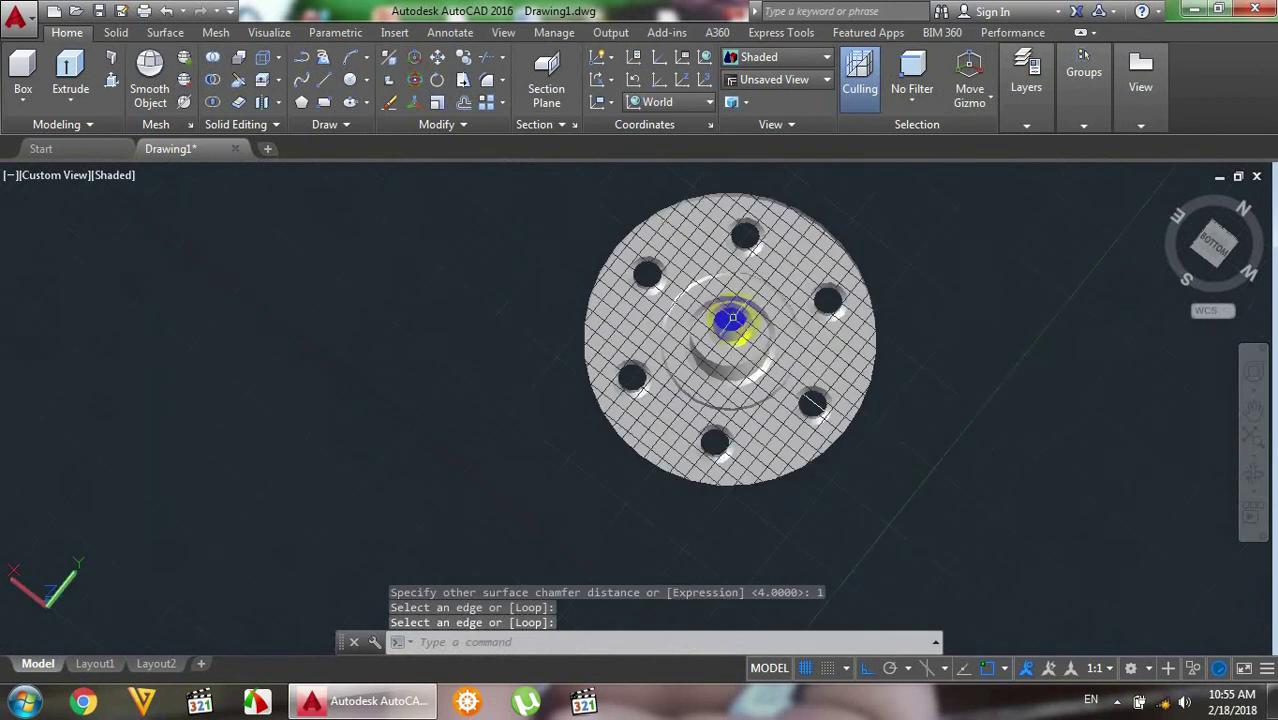
pyautogui.click(1253, 478)
pyautogui.moveTo(893, 322)
pyautogui.mouseDown()
pyautogui.moveTo(813, 357)
pyautogui.moveTo(799, 448)
pyautogui.moveTo(709, 498)
pyautogui.moveTo(639, 408)
pyautogui.moveTo(702, 494)
pyautogui.moveTo(910, 419)
pyautogui.mouseUp()
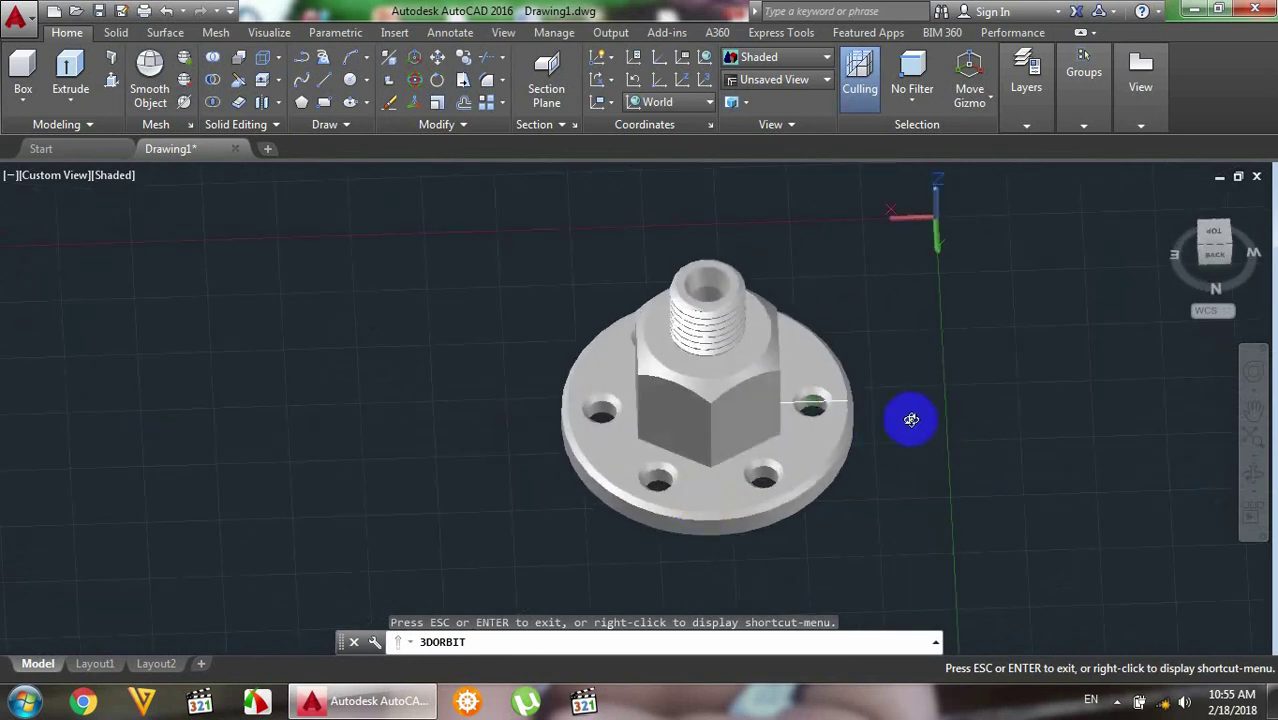
pyautogui.moveTo(932, 368); pyautogui.dragTo(842, 297)
pyautogui.rightClick(845, 298)
pyautogui.click(886, 315)
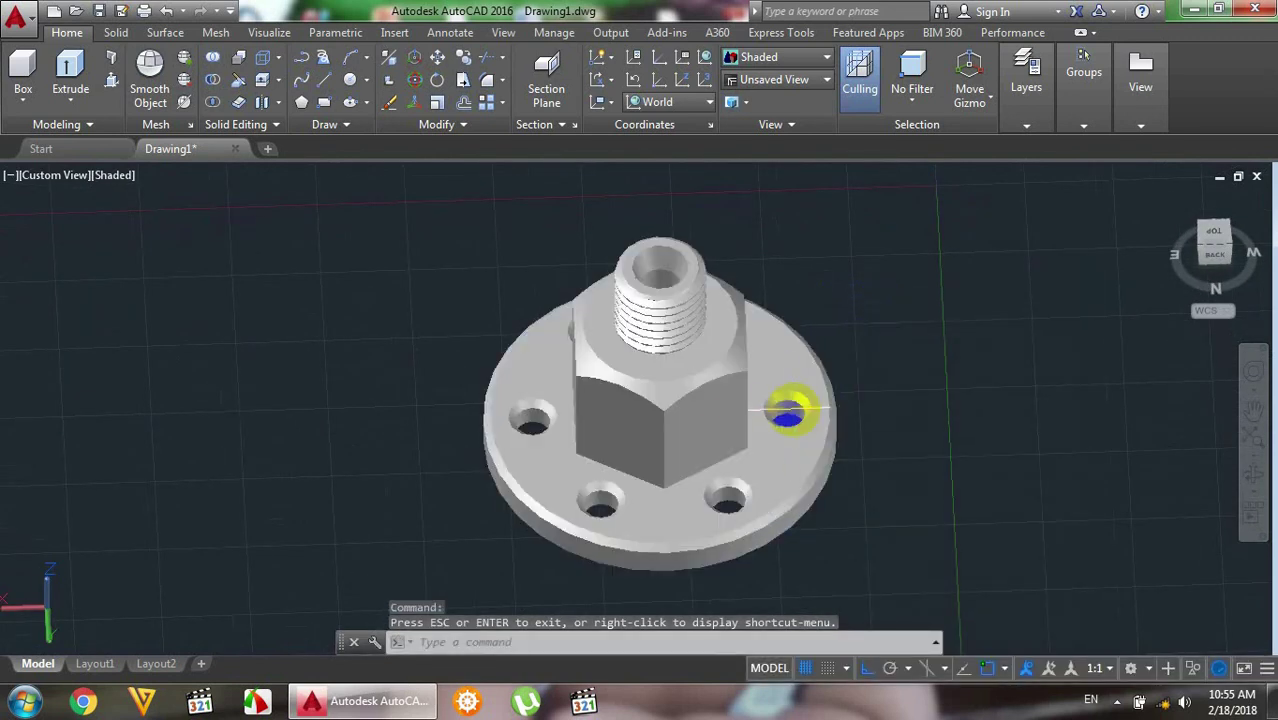
# - Erase the stray line crossing the bolt hole
pyautogui.click(789, 412)
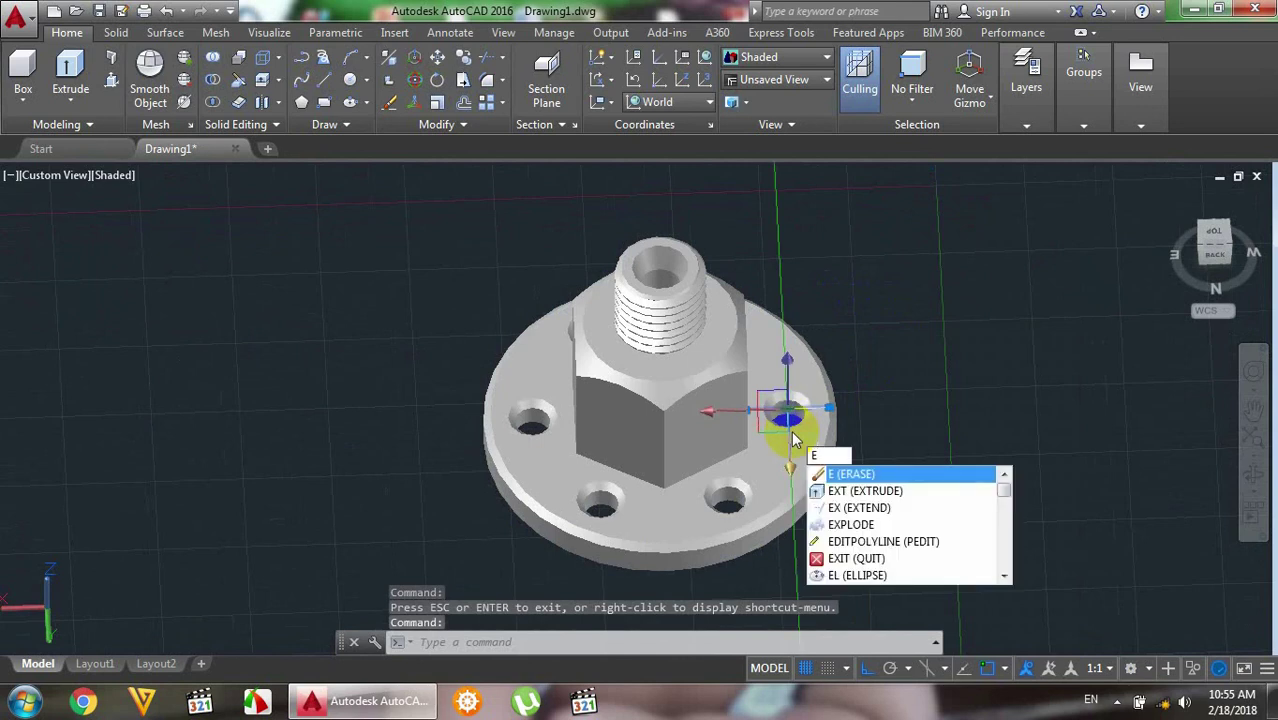
pyautogui.press('Return')
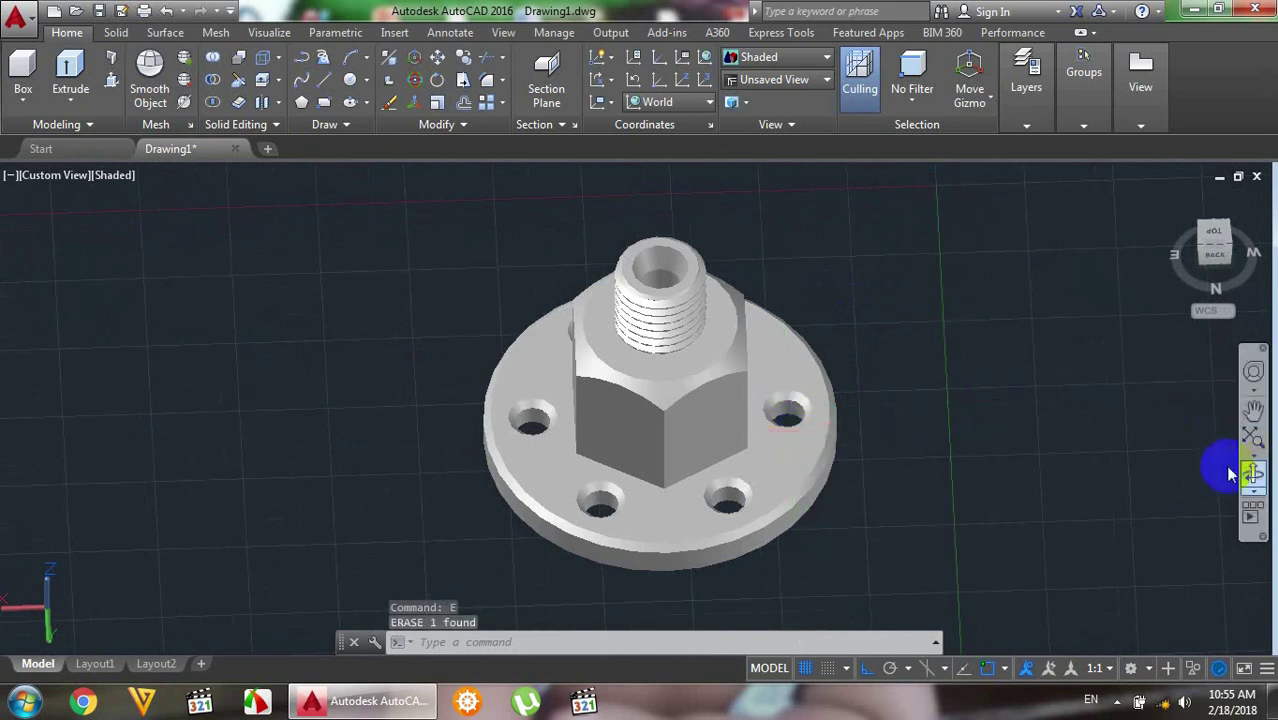
pyautogui.click(1250, 474)
# - Orbit the flange through side, top-down and right-side views, then select the solid
pyautogui.moveTo(841, 471)
pyautogui.mouseDown()
pyautogui.moveTo(826, 460)
pyautogui.moveTo(919, 514)
pyautogui.moveTo(954, 498)
pyautogui.mouseUp()
pyautogui.moveTo(832, 351); pyautogui.dragTo(818, 424)
pyautogui.moveTo(791, 479)
pyautogui.mouseDown()
pyautogui.moveTo(893, 449)
pyautogui.moveTo(685, 449)
pyautogui.moveTo(807, 434)
pyautogui.moveTo(848, 453)
pyautogui.moveTo(833, 263)
pyautogui.mouseUp()
pyautogui.rightClick(855, 264)
pyautogui.click(880, 280)
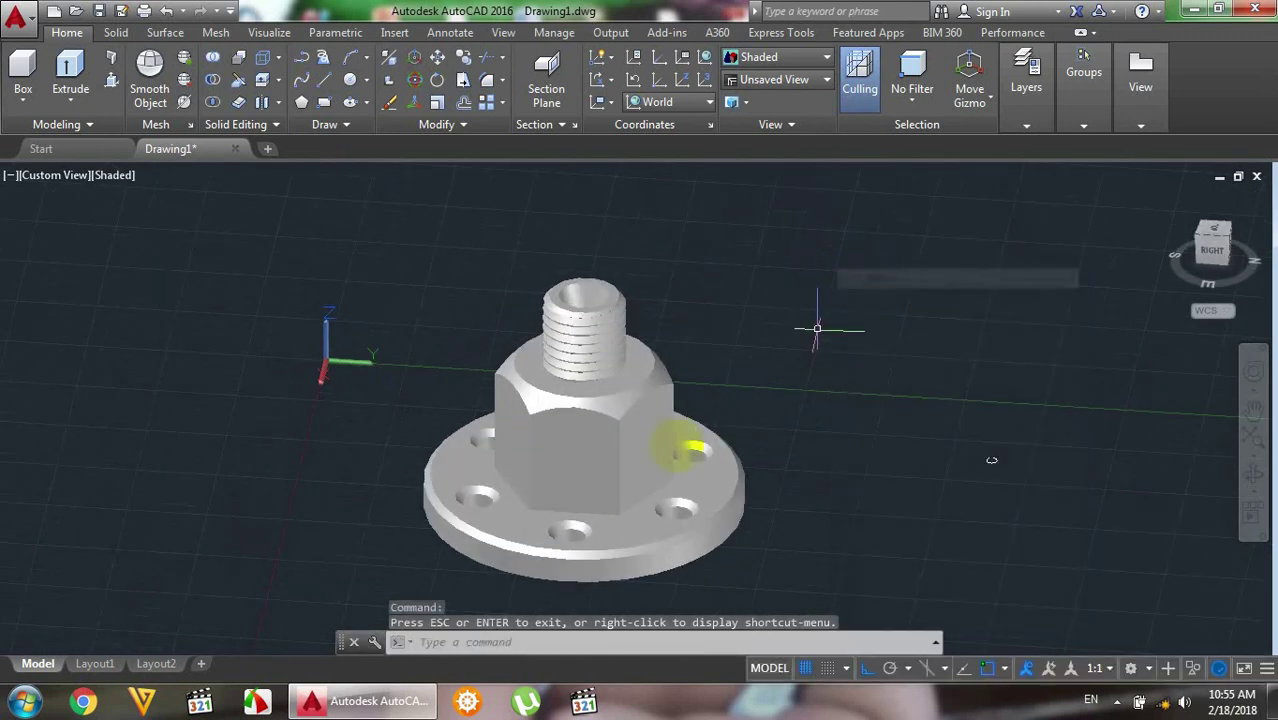
pyautogui.click(612, 461)
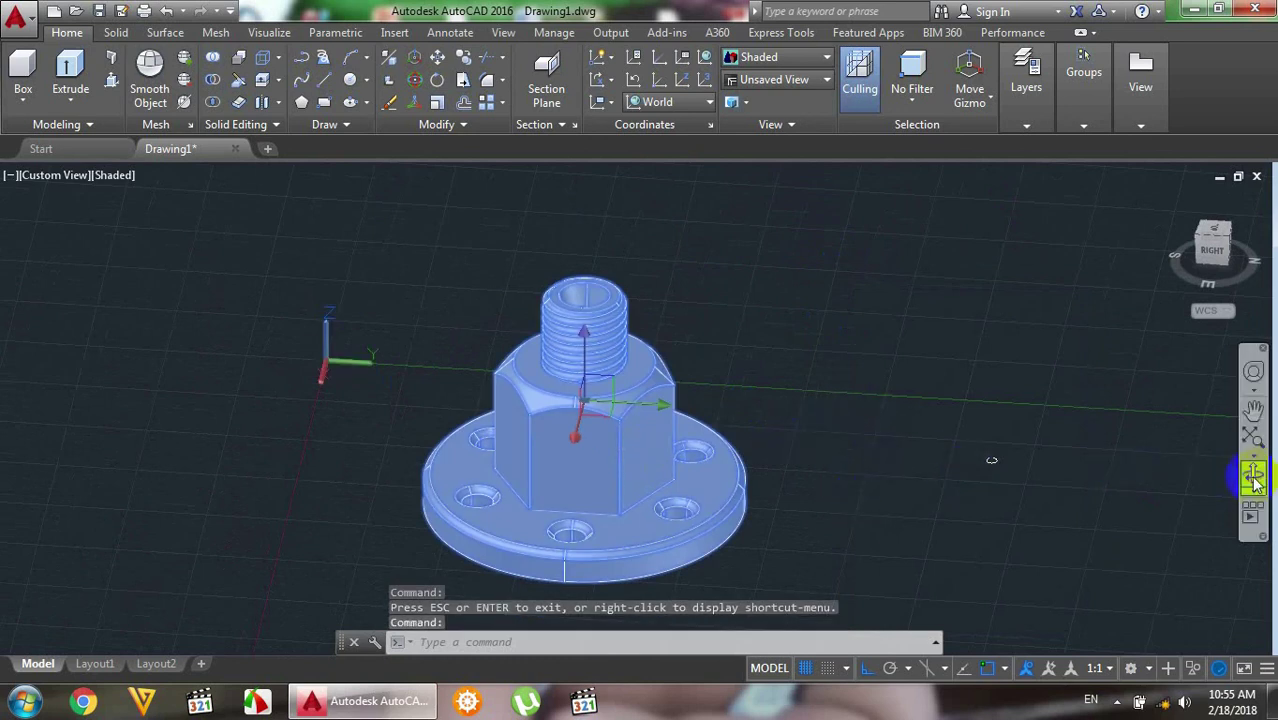
# - Orbit around the threaded stud to face the flange and hex boss, then zoom in
pyautogui.click(1253, 475)
pyautogui.moveTo(862, 516)
pyautogui.mouseDown()
pyautogui.moveTo(850, 491)
pyautogui.moveTo(753, 442)
pyautogui.moveTo(662, 556)
pyautogui.moveTo(665, 590)
pyautogui.moveTo(690, 528)
pyautogui.moveTo(685, 315)
pyautogui.moveTo(653, 248)
pyautogui.moveTo(545, 220)
pyautogui.moveTo(448, 237)
pyautogui.moveTo(522, 371)
pyautogui.moveTo(636, 514)
pyautogui.moveTo(532, 537)
pyautogui.moveTo(405, 471)
pyautogui.moveTo(529, 474)
pyautogui.mouseUp()
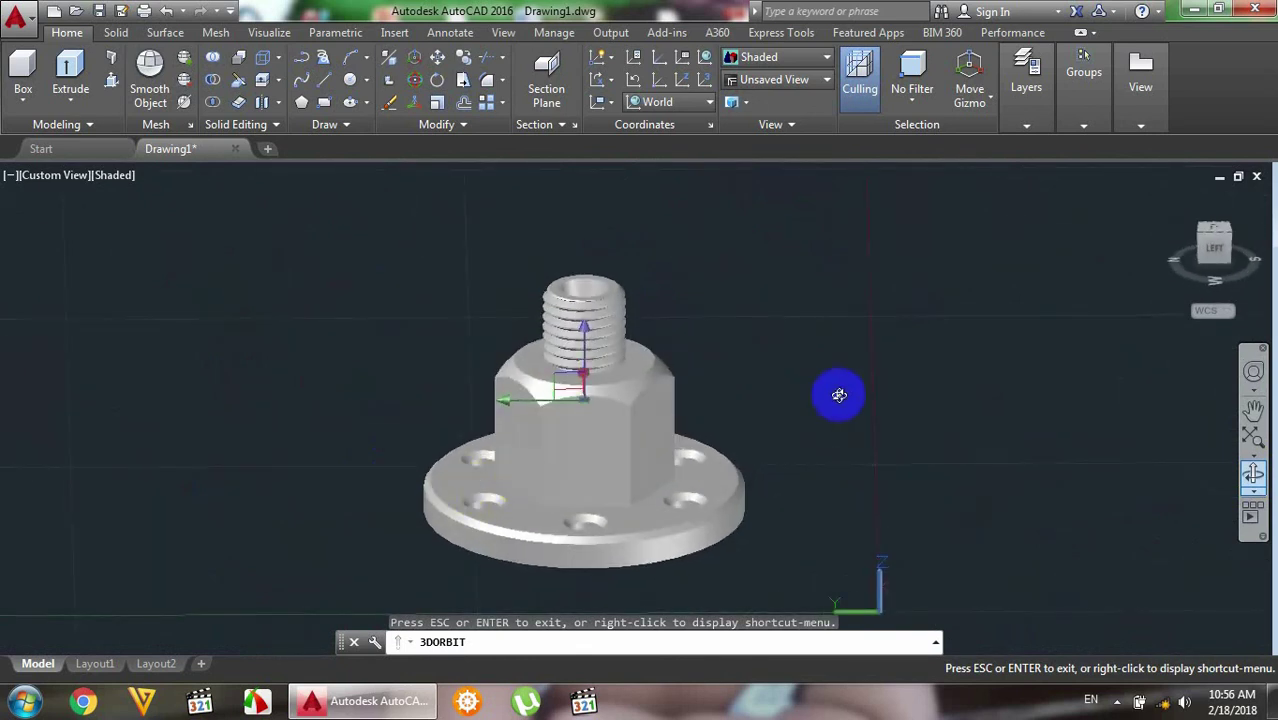
pyautogui.moveTo(839, 395); pyautogui.dragTo(765, 475)
pyautogui.moveTo(705, 362); pyautogui.dragTo(735, 360)
pyautogui.moveTo(899, 376)
pyautogui.mouseDown()
pyautogui.moveTo(713, 357)
pyautogui.moveTo(834, 364)
pyautogui.moveTo(770, 394)
pyautogui.moveTo(770, 431)
pyautogui.moveTo(716, 448)
pyautogui.moveTo(784, 421)
pyautogui.mouseUp()
pyautogui.moveTo(649, 459)
pyautogui.mouseDown()
pyautogui.moveTo(508, 462)
pyautogui.moveTo(502, 474)
pyautogui.mouseUp()
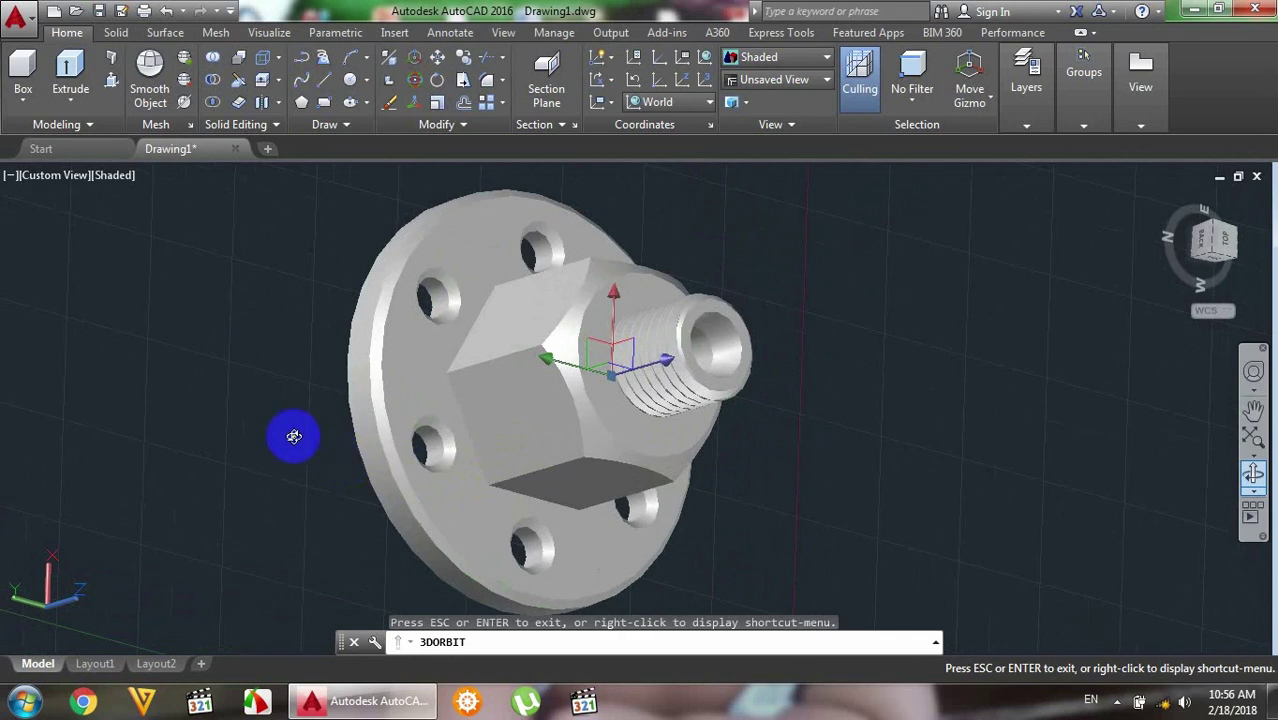
pyautogui.scroll(1, 293, 436)
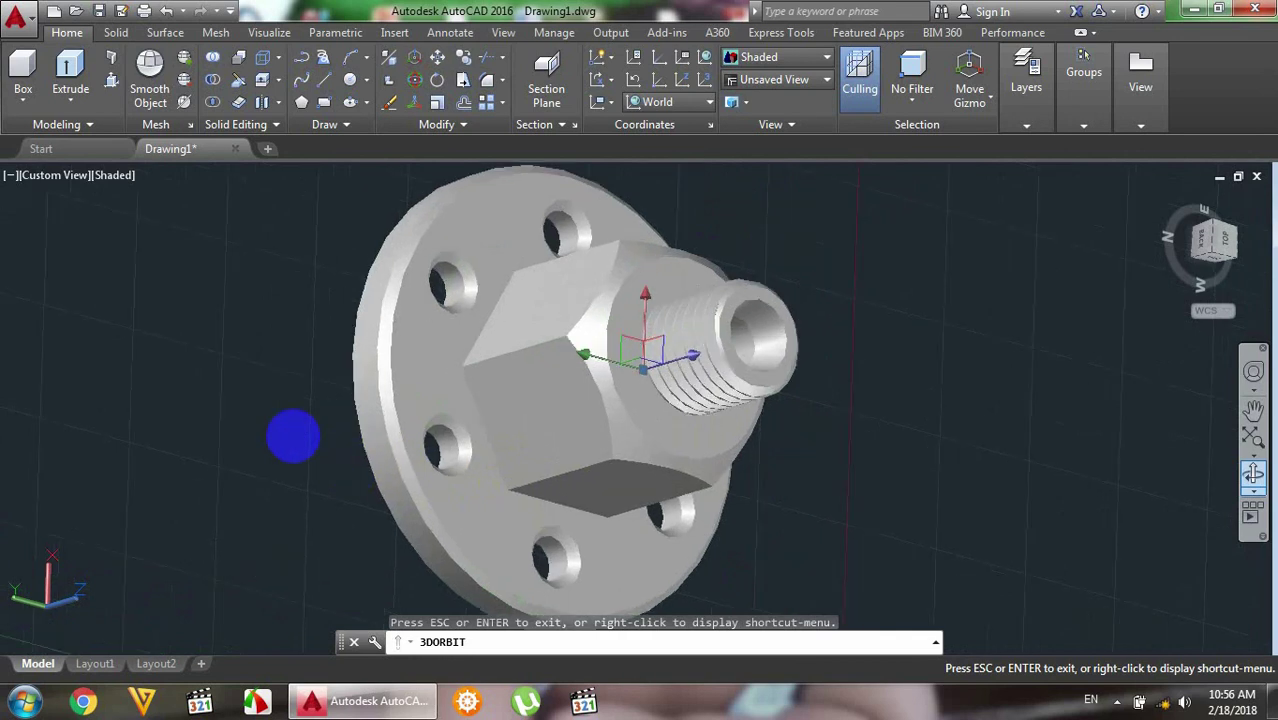
pyautogui.press('Escape')
pyautogui.press('Escape')
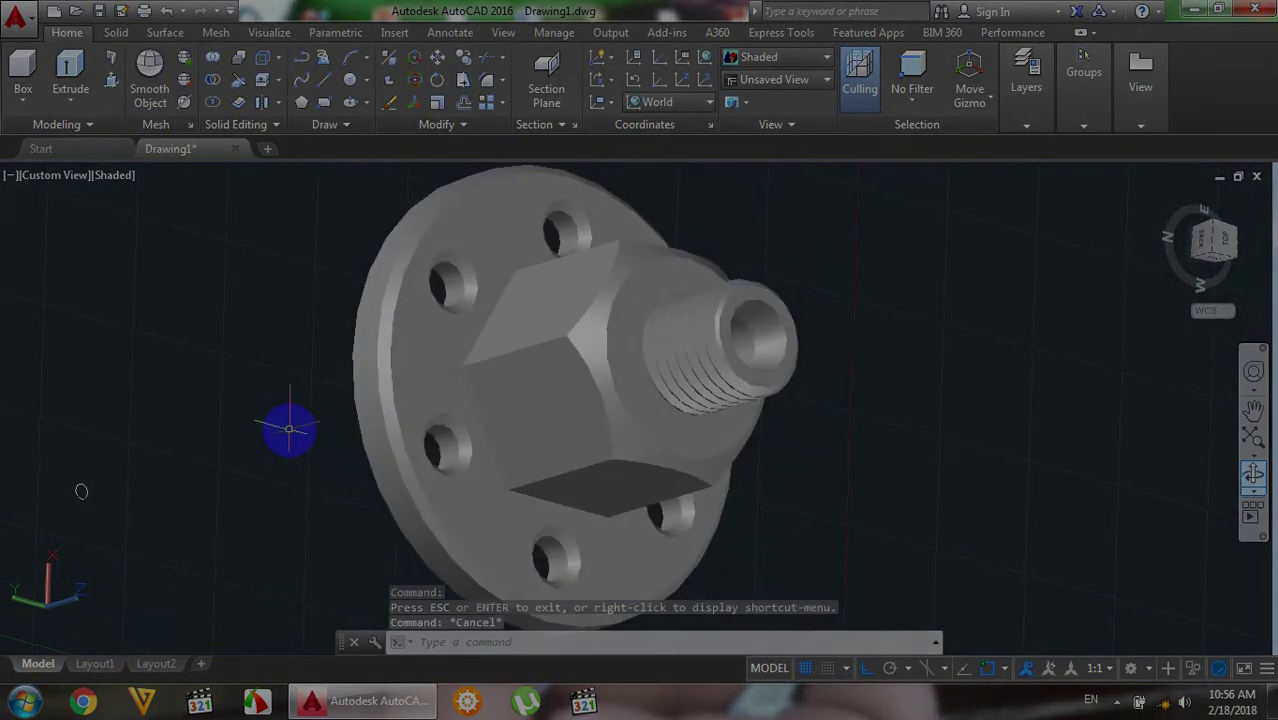